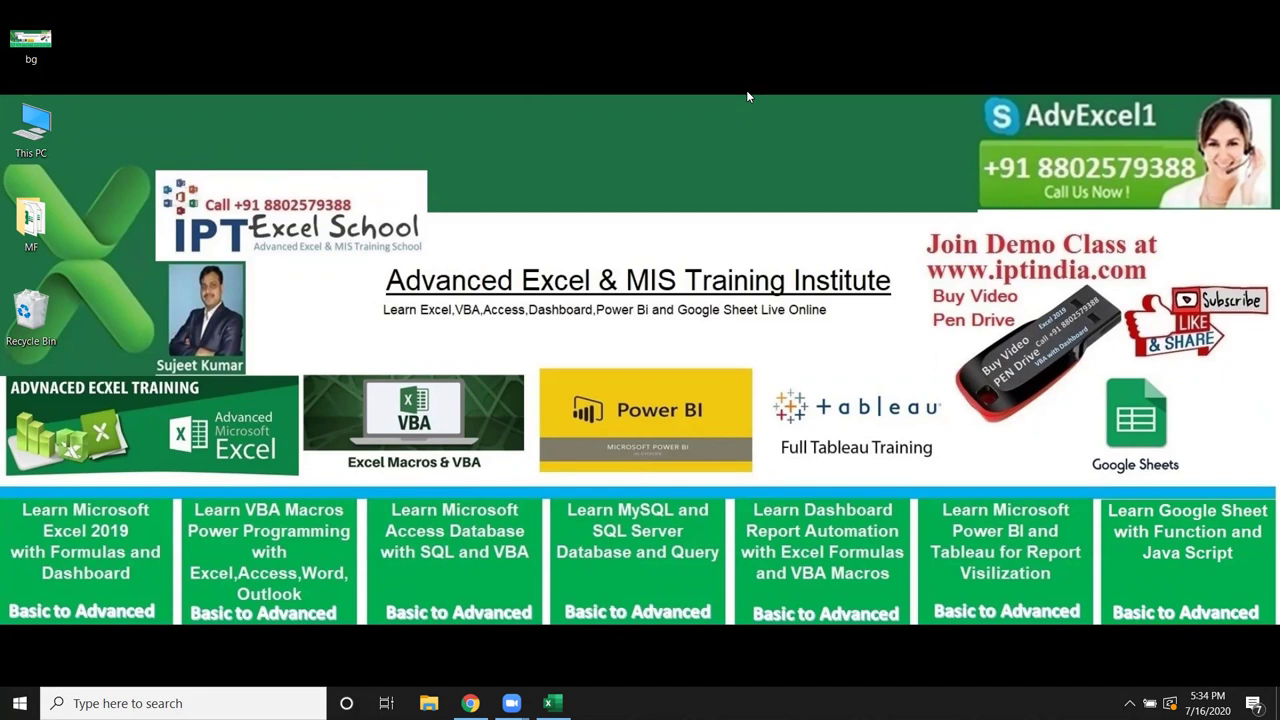
Step: Switch from the Windows desktop to the open Excel workbook Book1
left_click(551, 703)
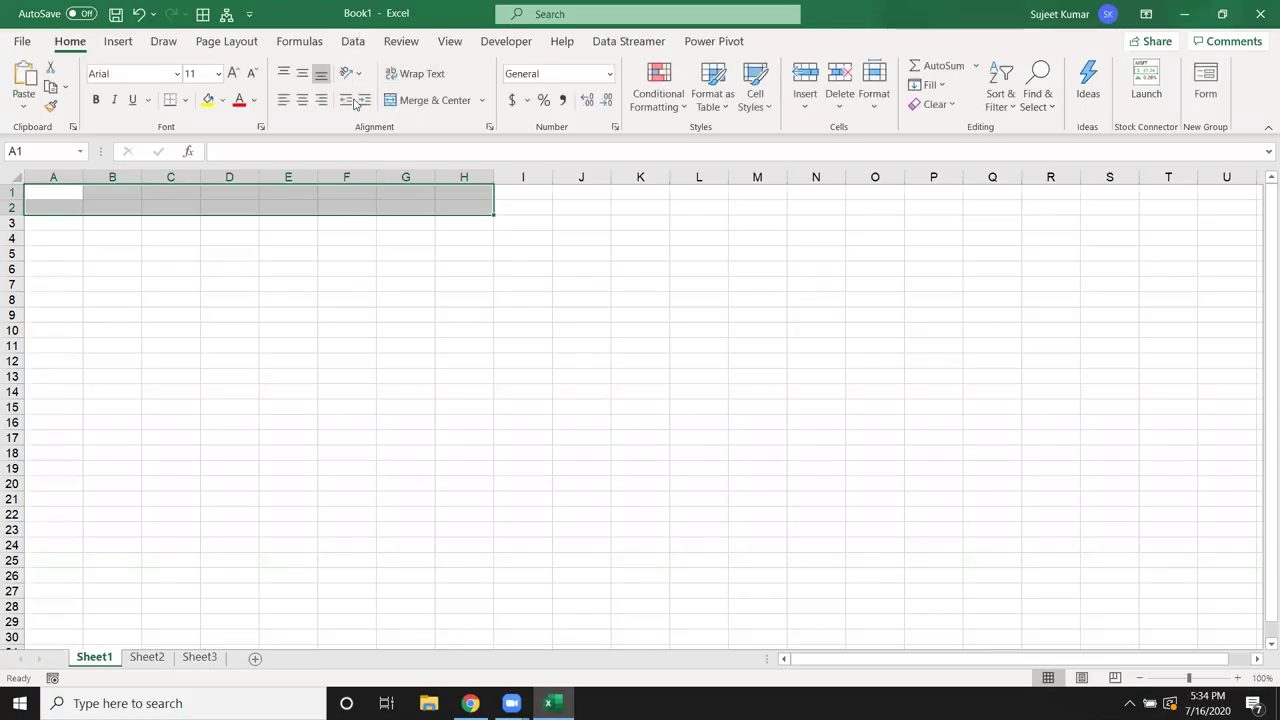
Step: Enter 85, 36, 52, 65, 45, 96, 36 and 63 down A1:A8, then select them
left_click(59, 190)
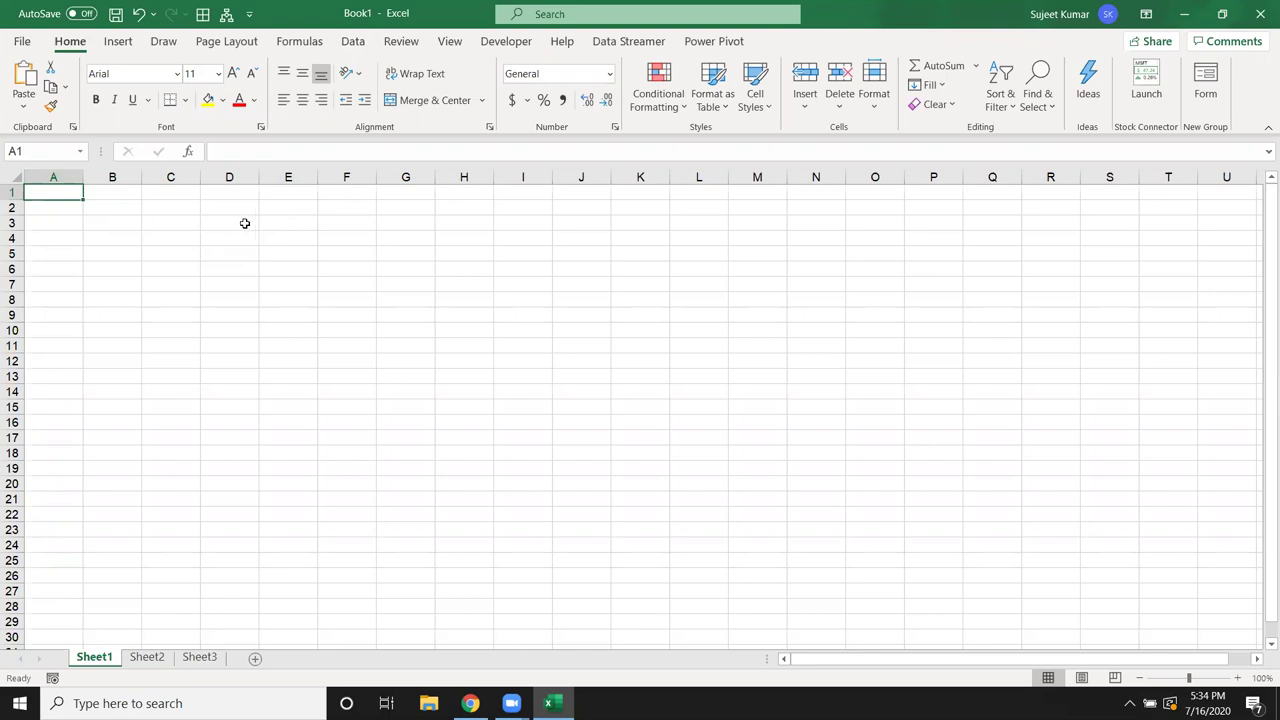
type("85")
key("Return")
type("36")
key("Return")
type("52")
key("Return")
type("65")
key("Return")
type("45")
key("Return")
type("96 36")
key("Return")
type("63")
key("Return")
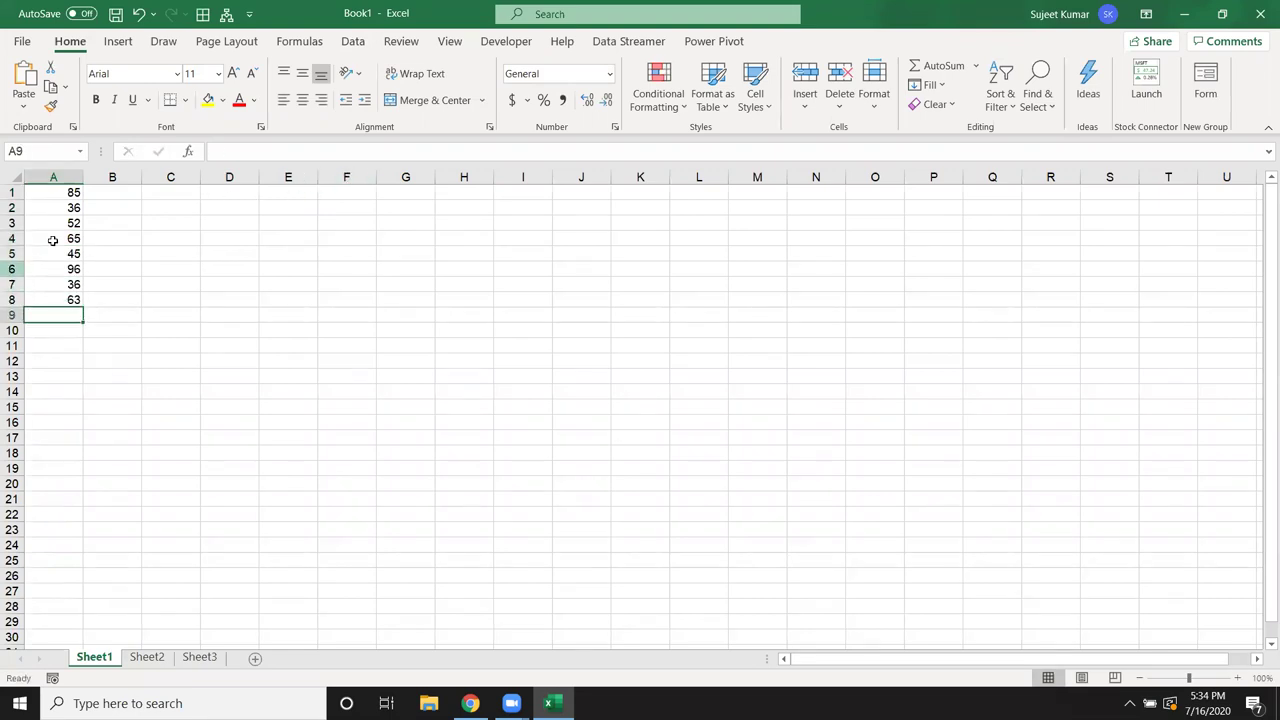
left_click_drag(60, 194, 64, 300)
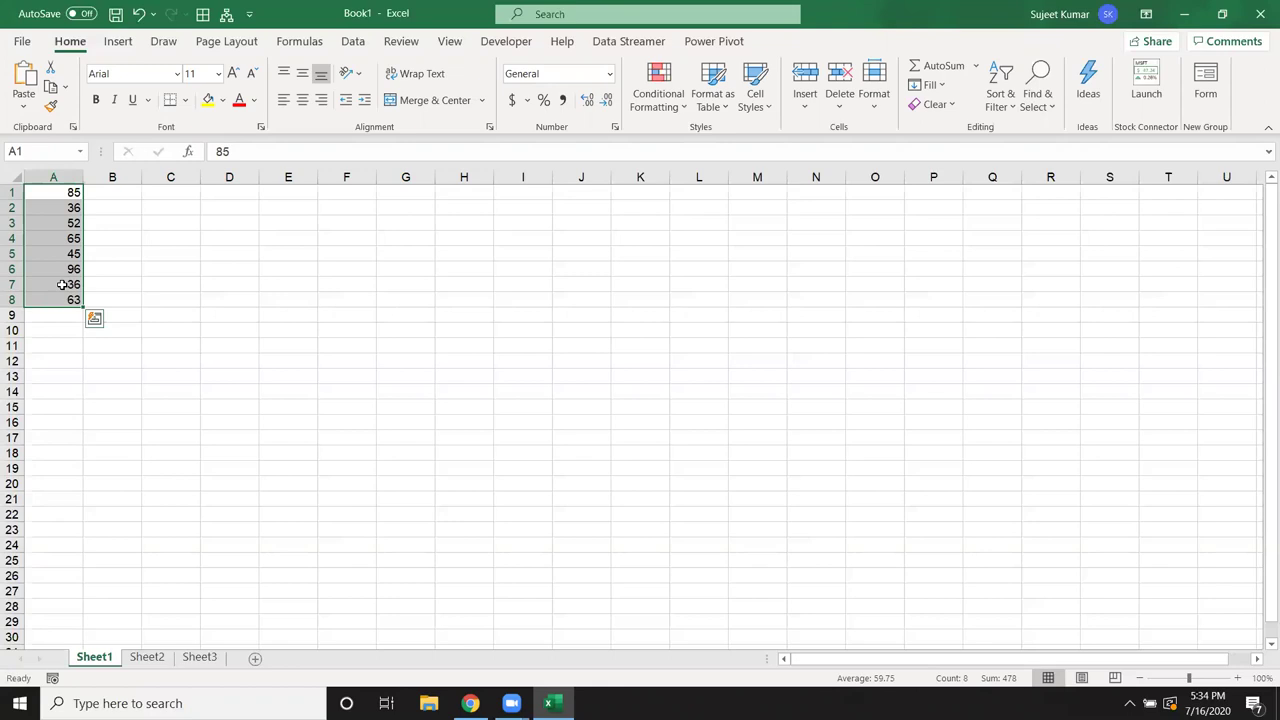
Step: Enter =A1>50 in B1 to test whether A1 exceeds 50
key("ctrl+Home")
key("Right")
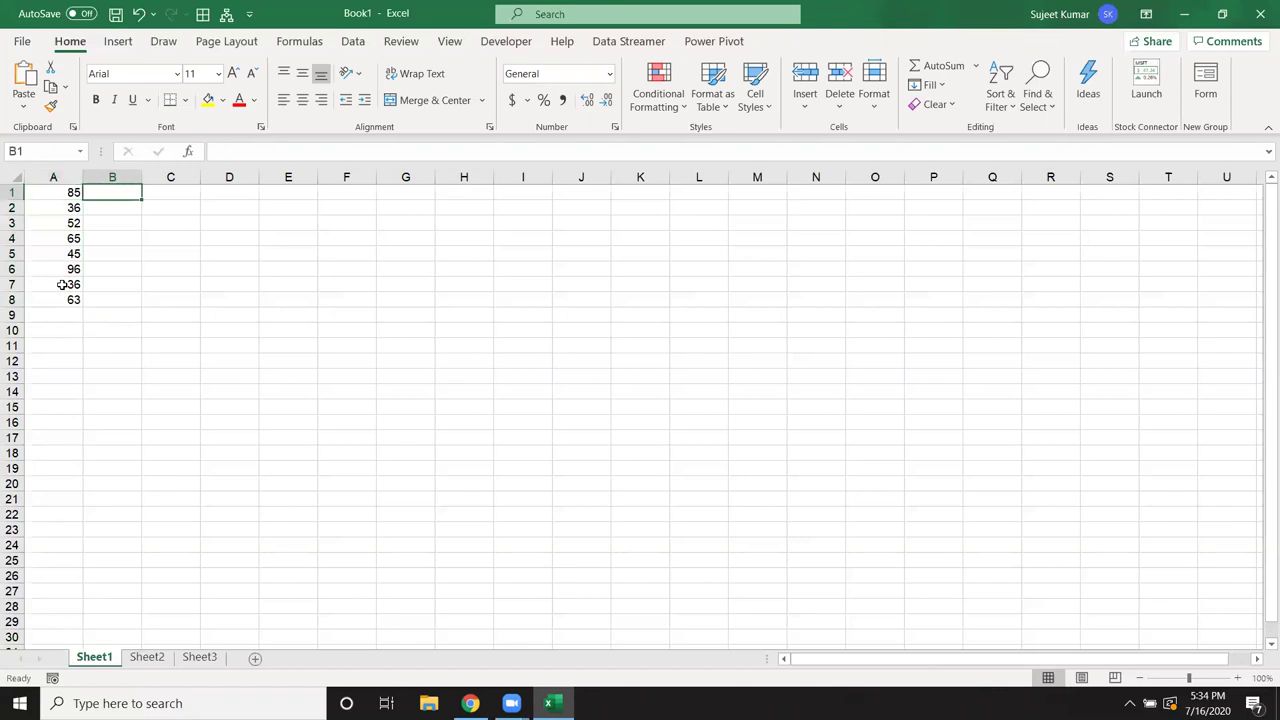
type("=")
key("Left")
type(">50")
key("Return")
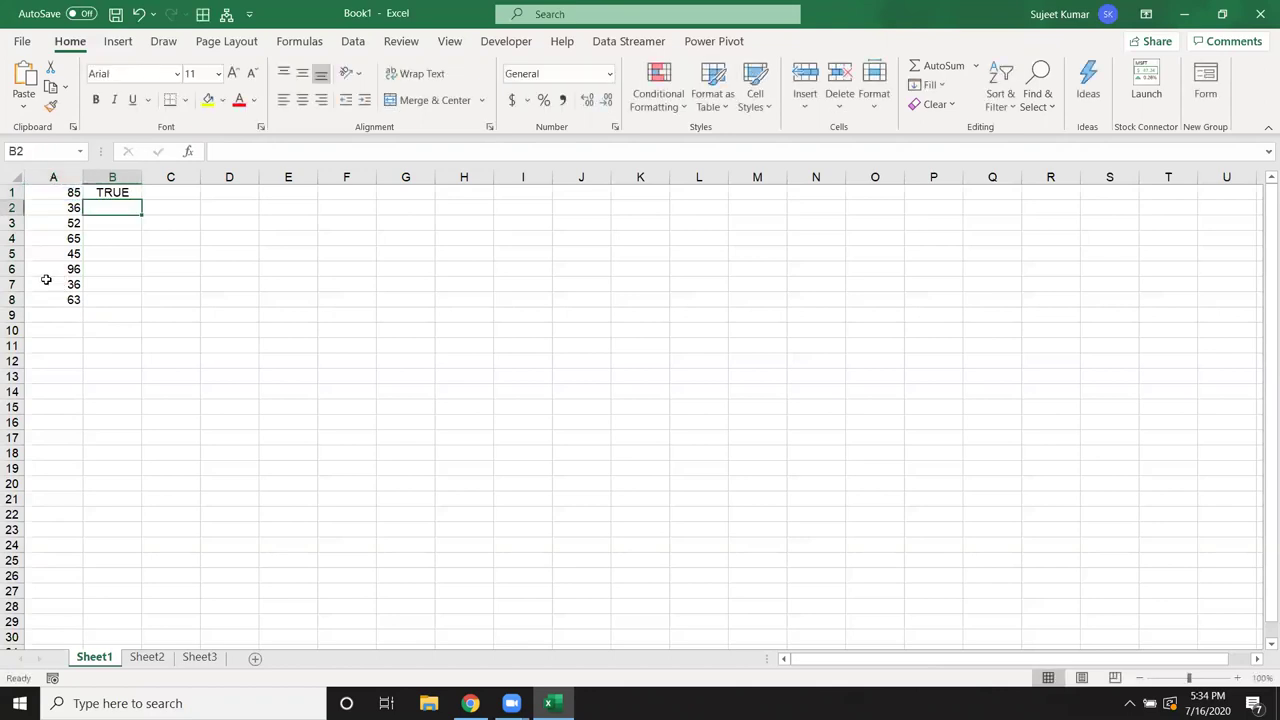
Step: Reopen B1's formula to review it and leave it unchanged, showing TRUE
double_click(112, 192)
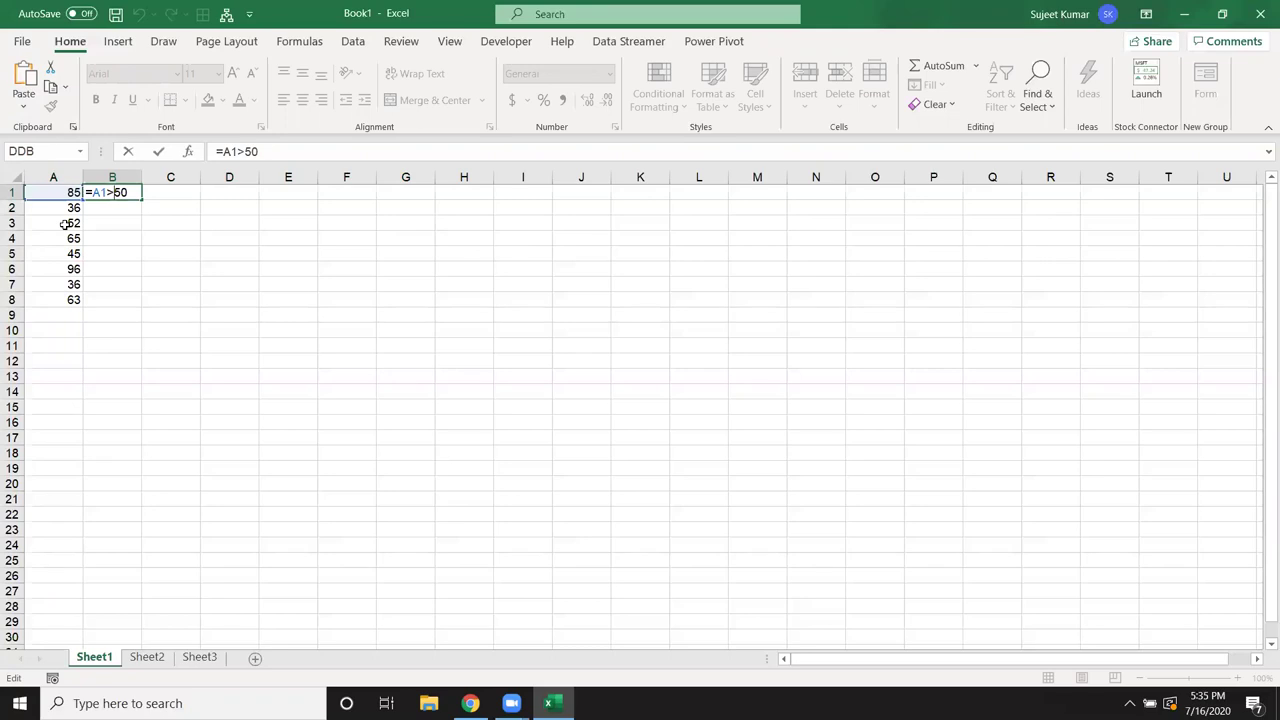
key("Return")
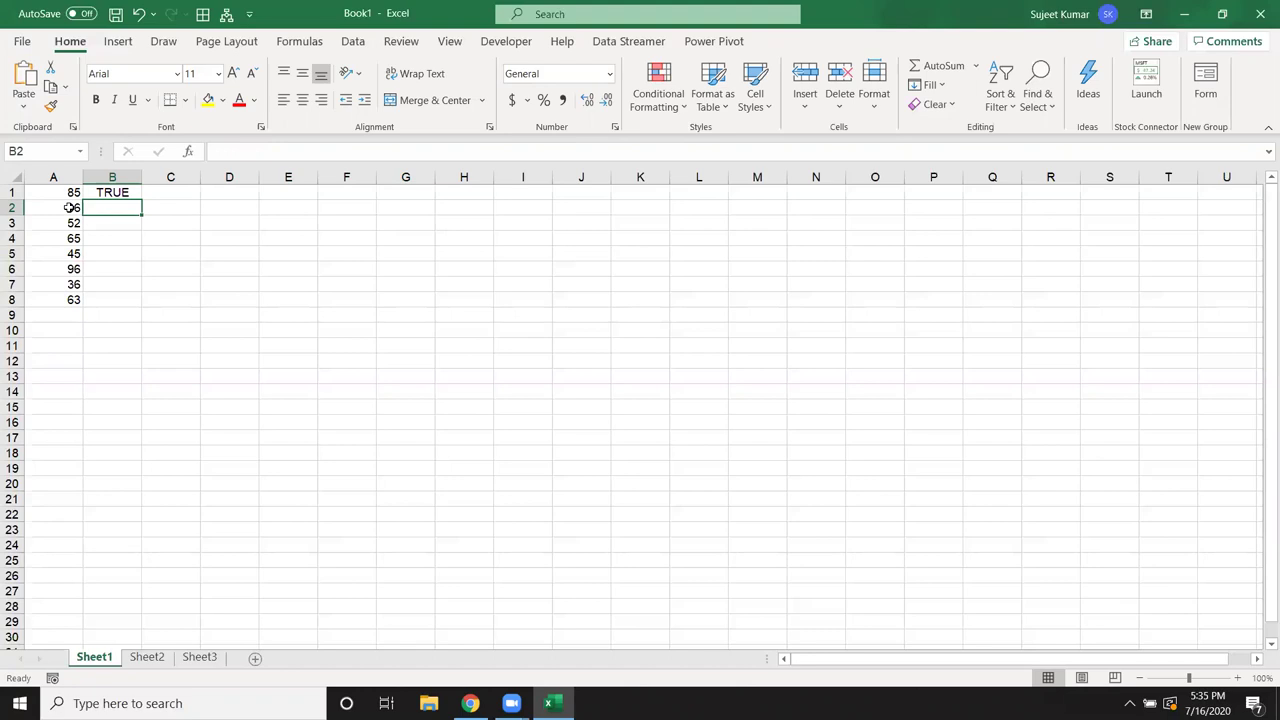
key("Up")
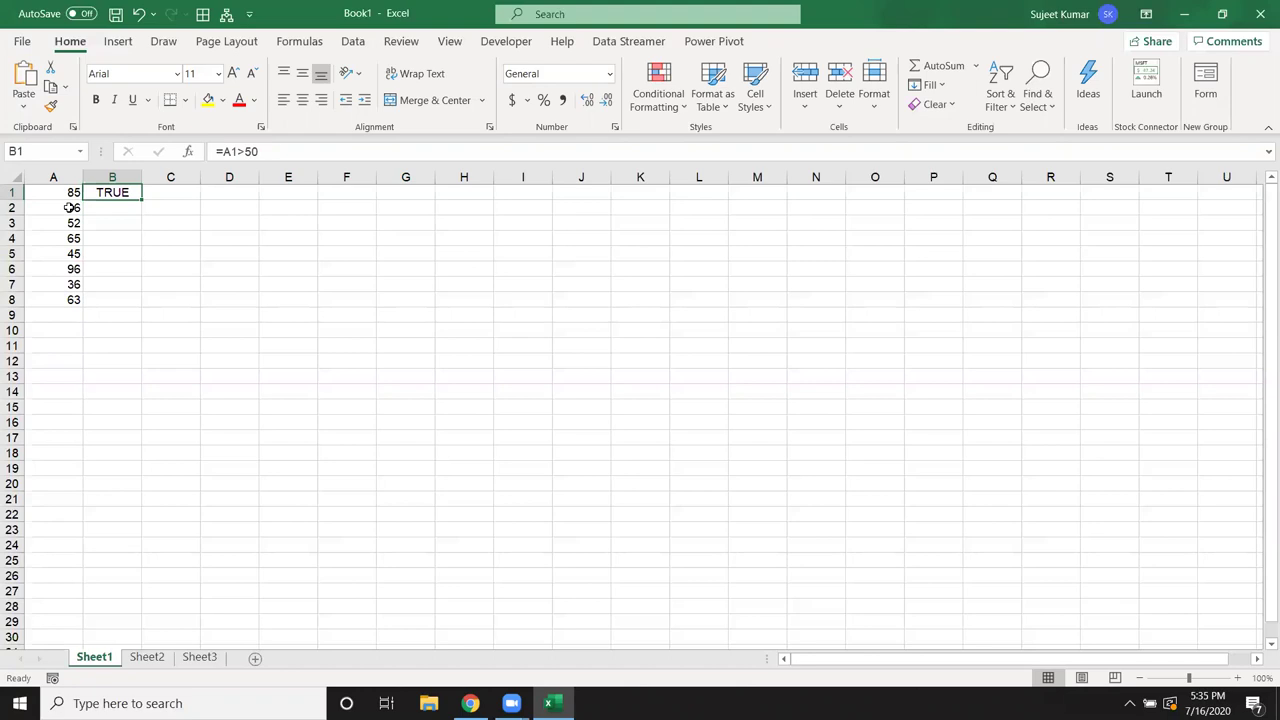
key("F2")
key("ctrl+Return")
key("Right")
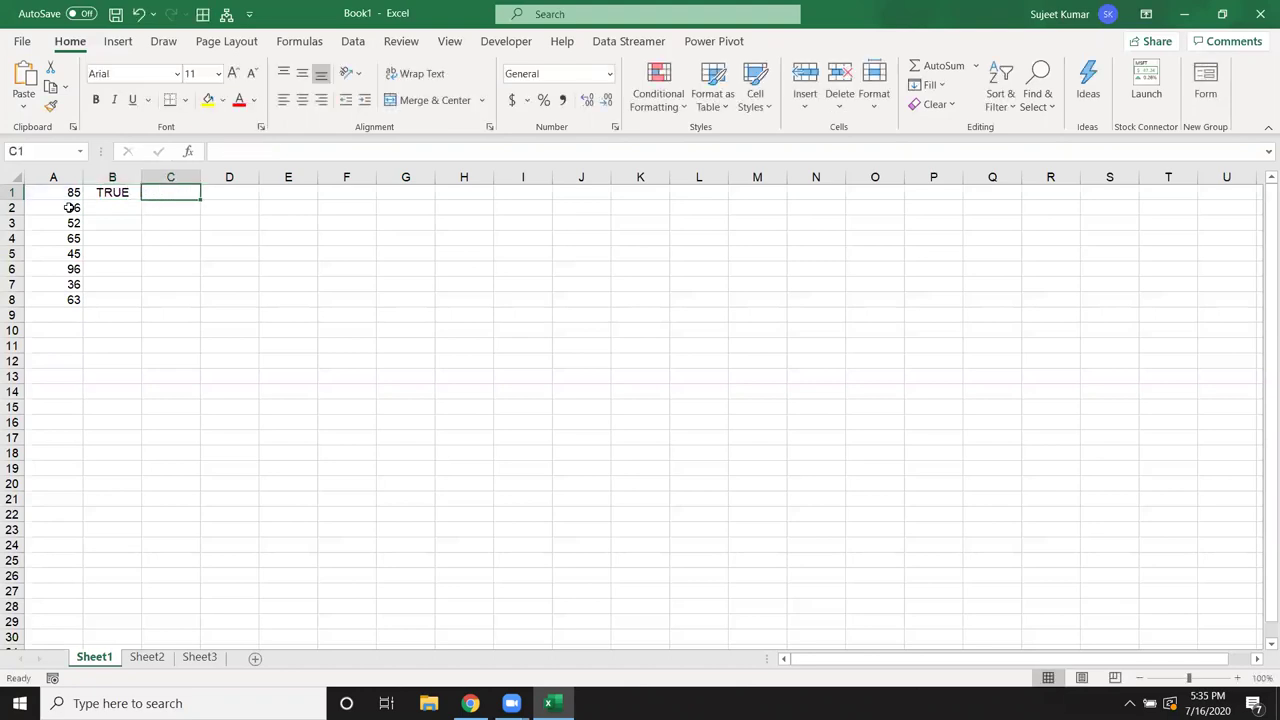
key("Left")
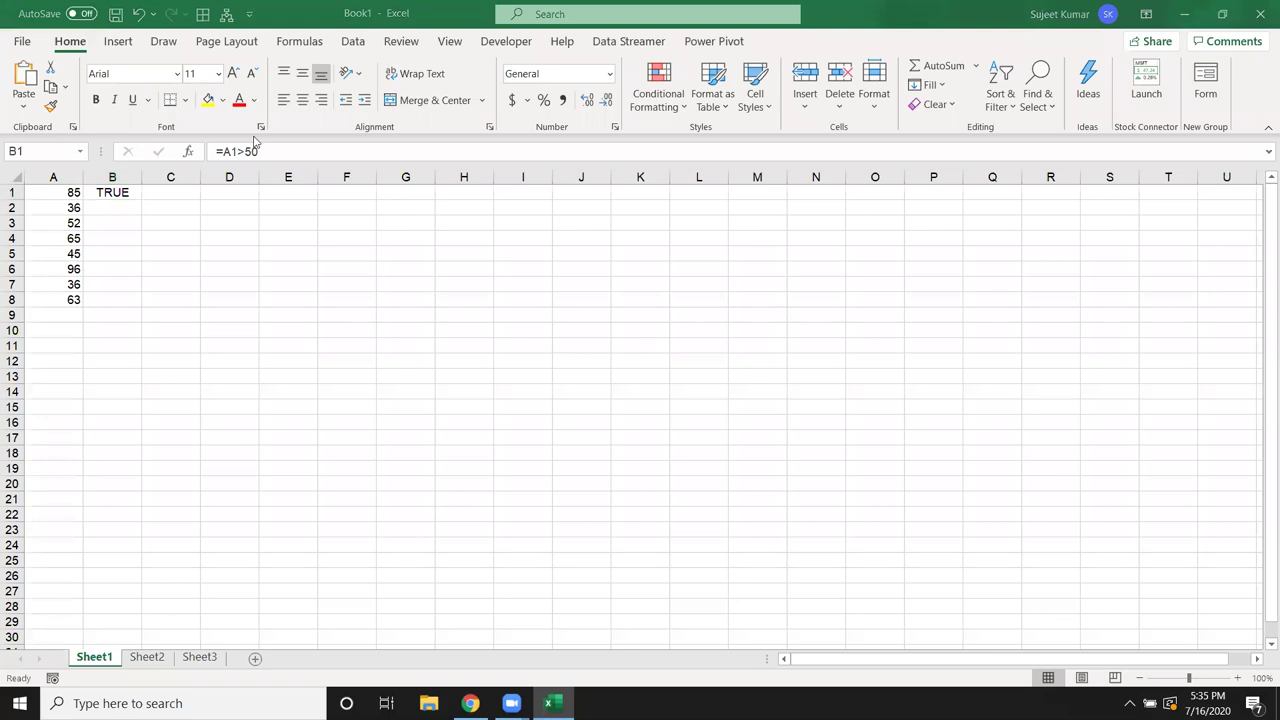
Step: Enter =IF(B1,"OK","Pending") in C1
left_click(160, 191)
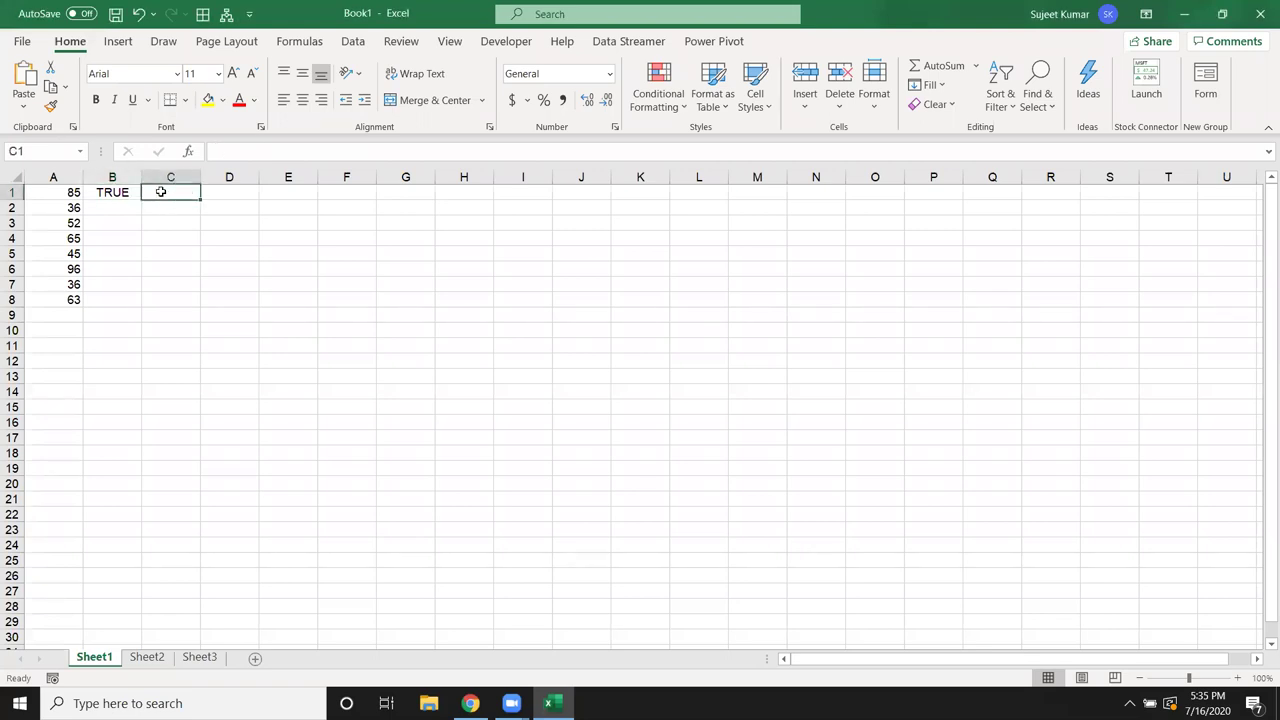
type("=if(")
key("Left")
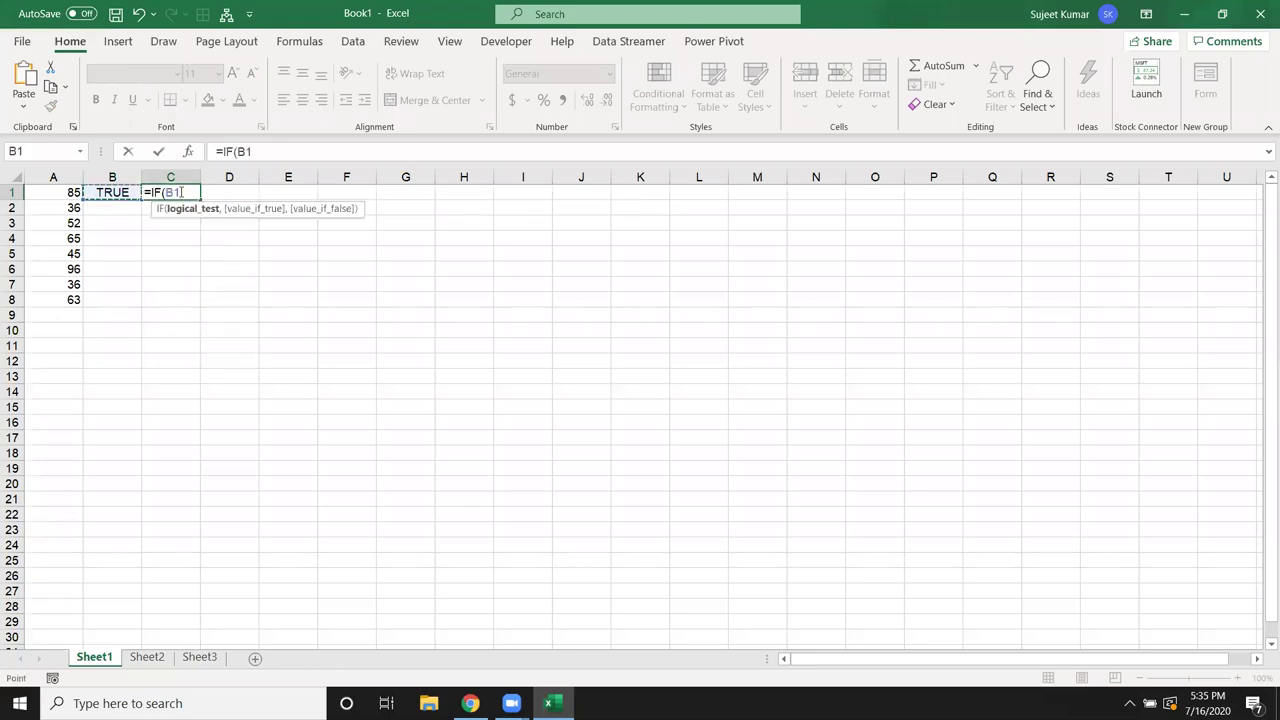
type(",\"OK\",\"Pending\"")
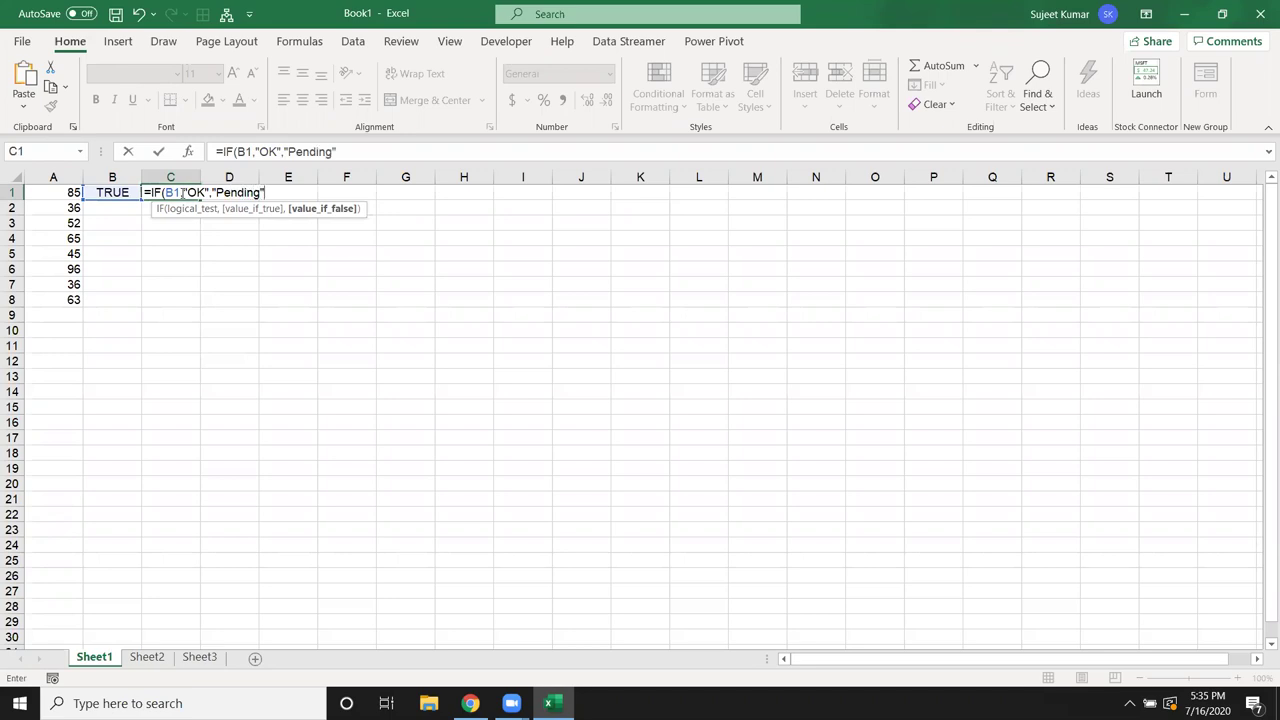
type(")")
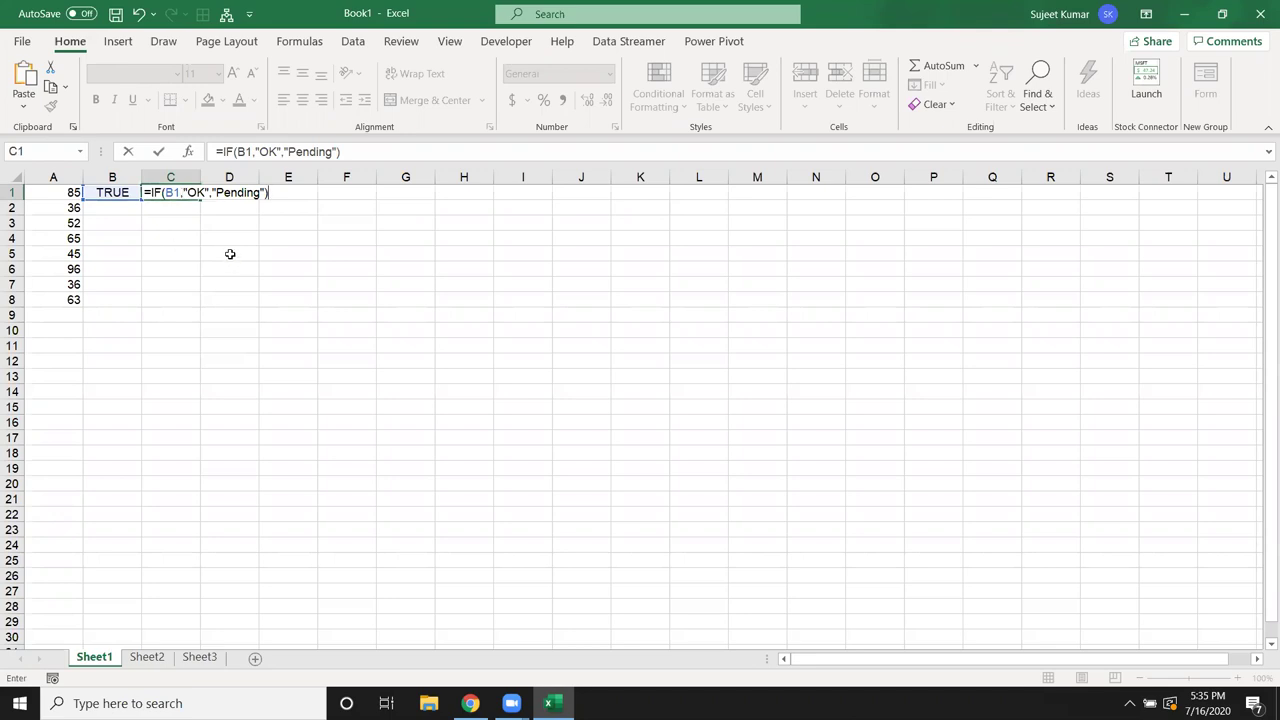
key("Return")
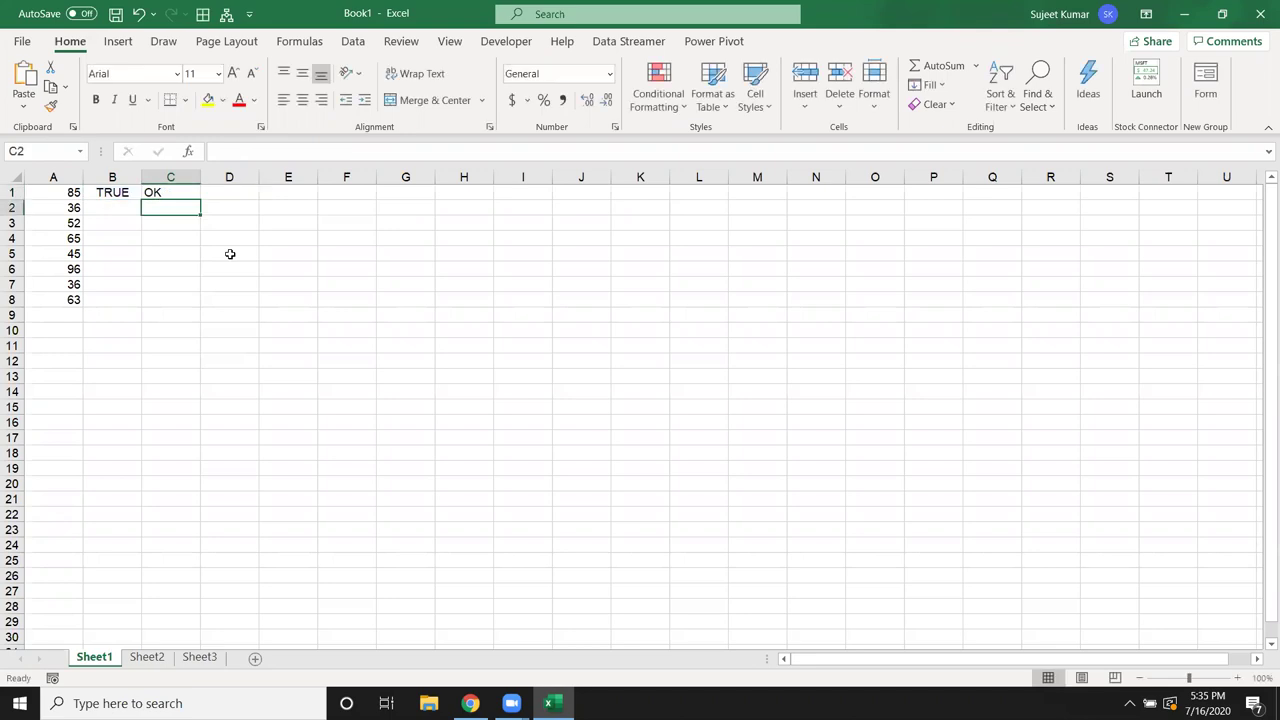
Step: Clear the formulas from C1 and B1
key("Left")
key("Up")
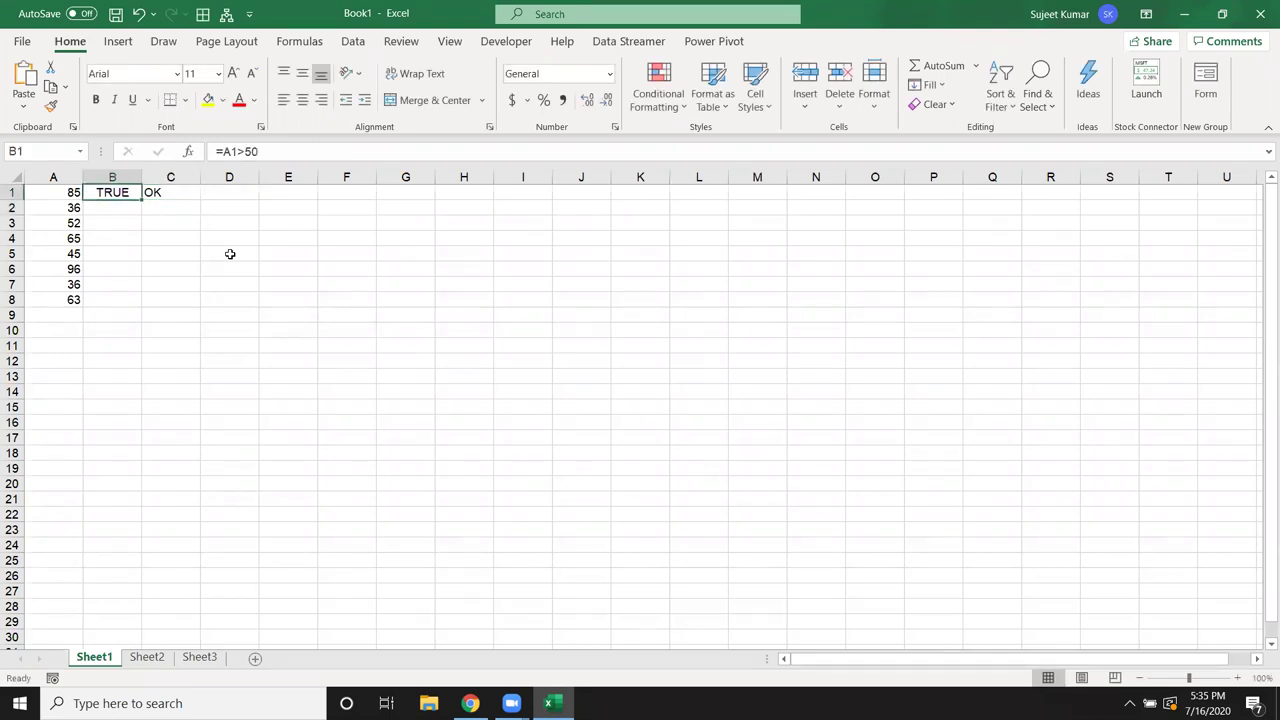
key("Right")
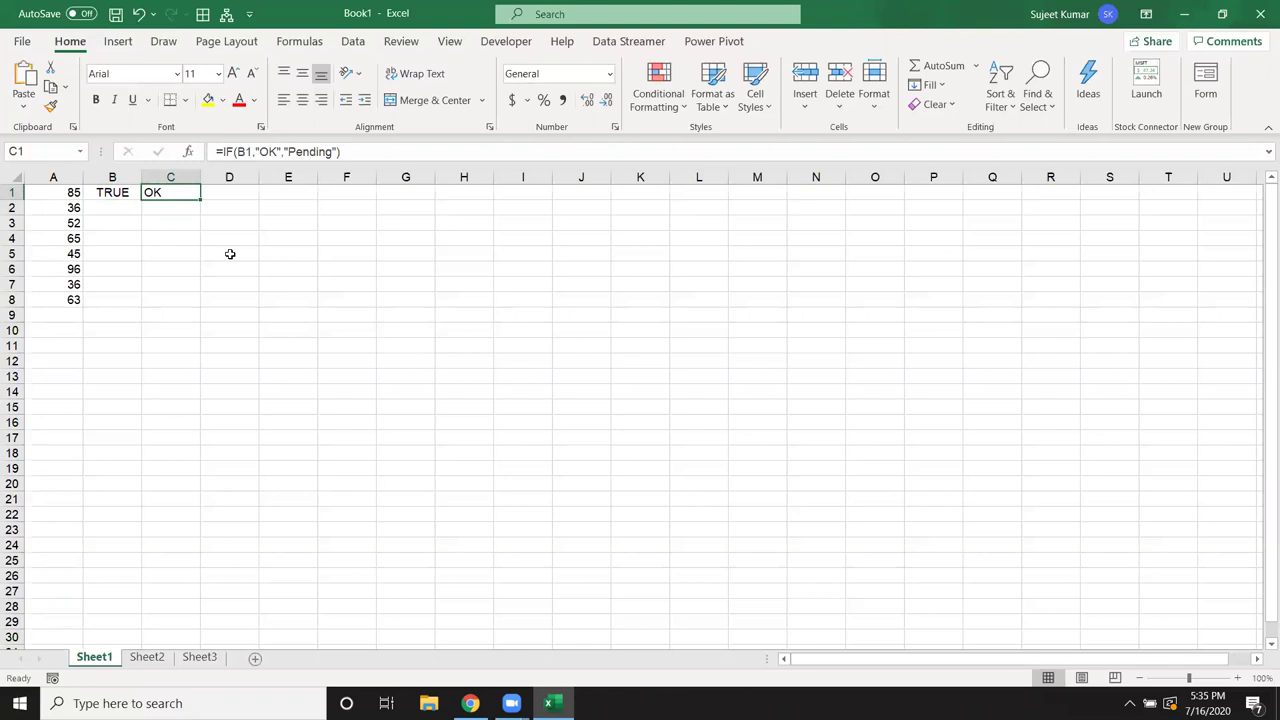
key("Delete")
key("Left")
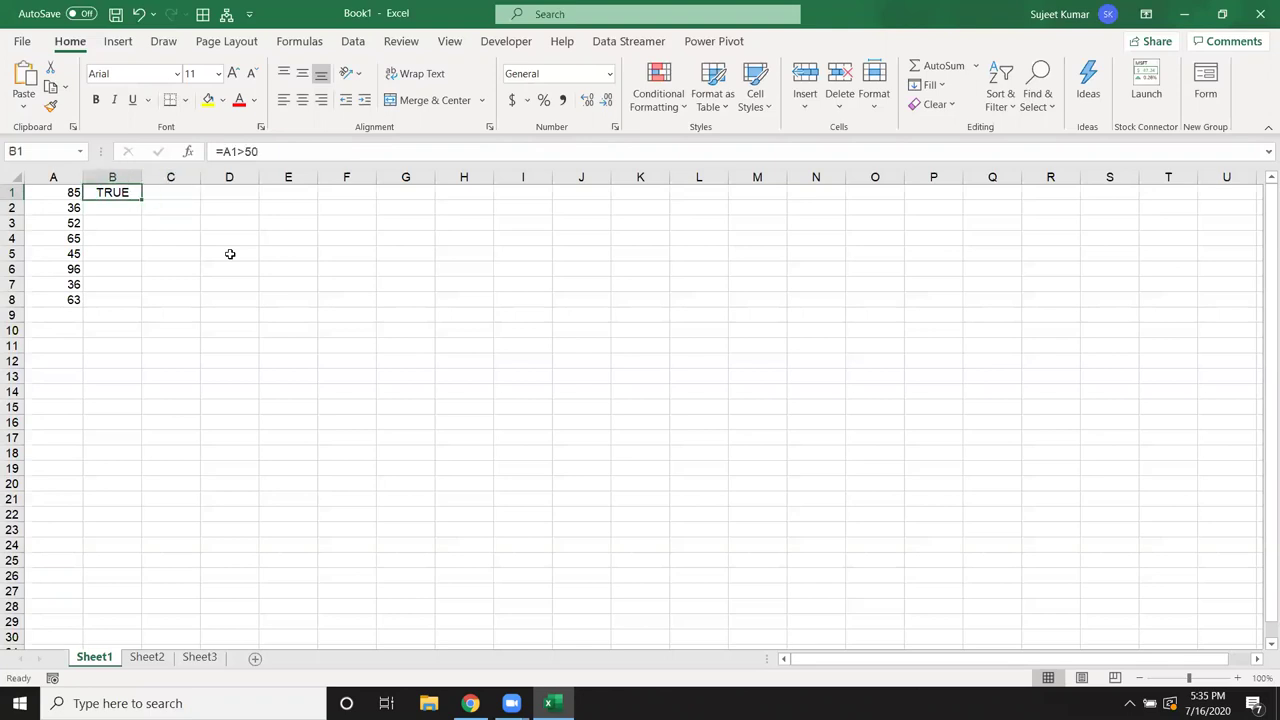
key("Delete")
Step: Enter =A1>95 in B1 and fill it down through B8
type("=")
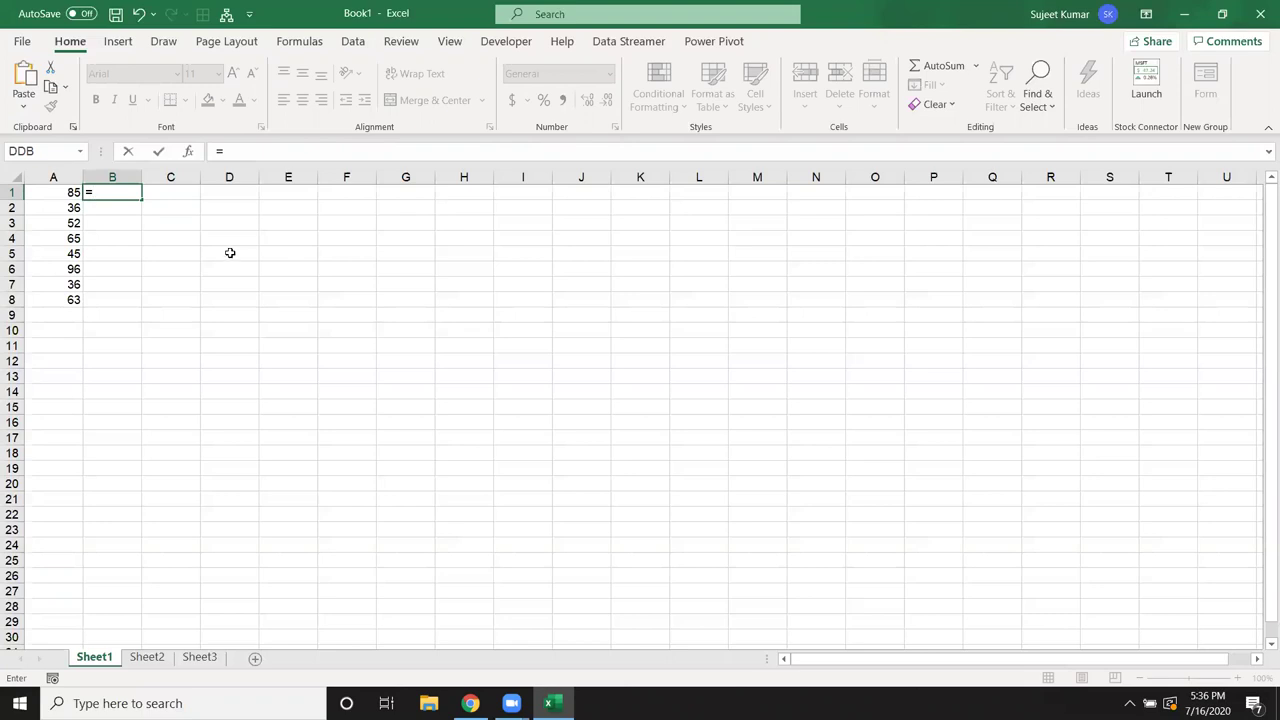
left_click(30, 193)
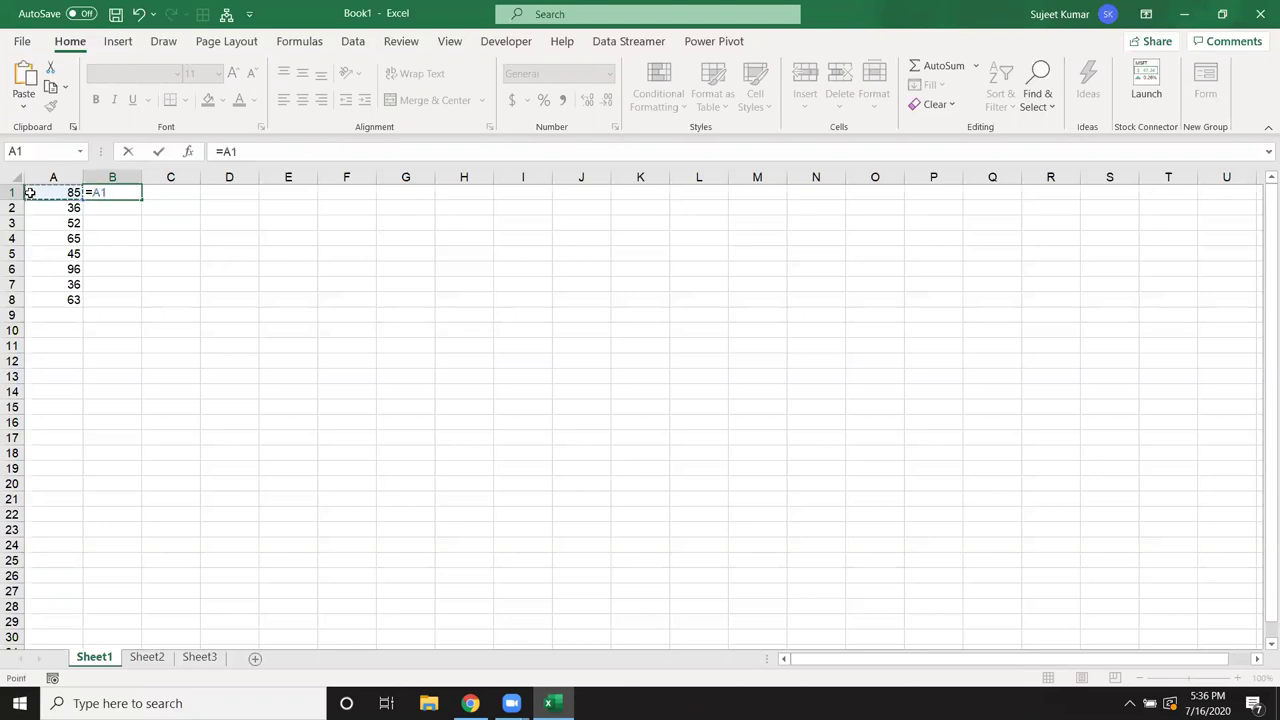
type(">95")
key("Return")
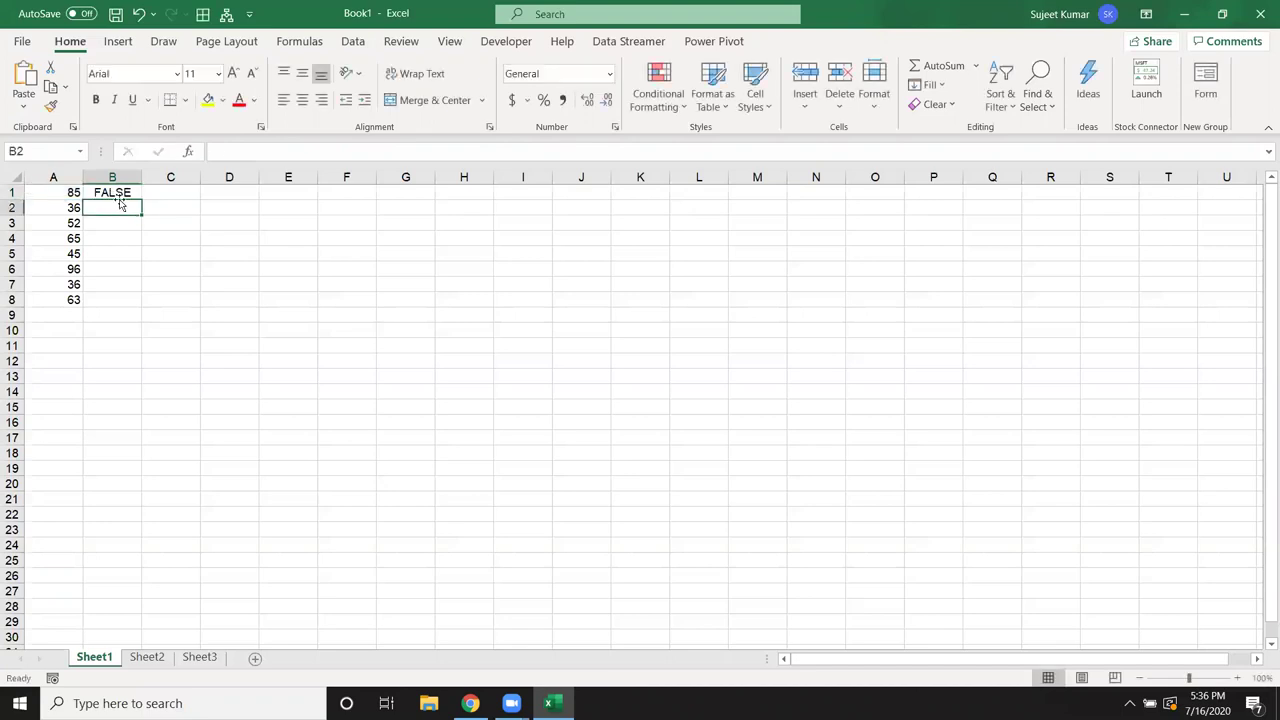
left_click(118, 177)
left_click(123, 192)
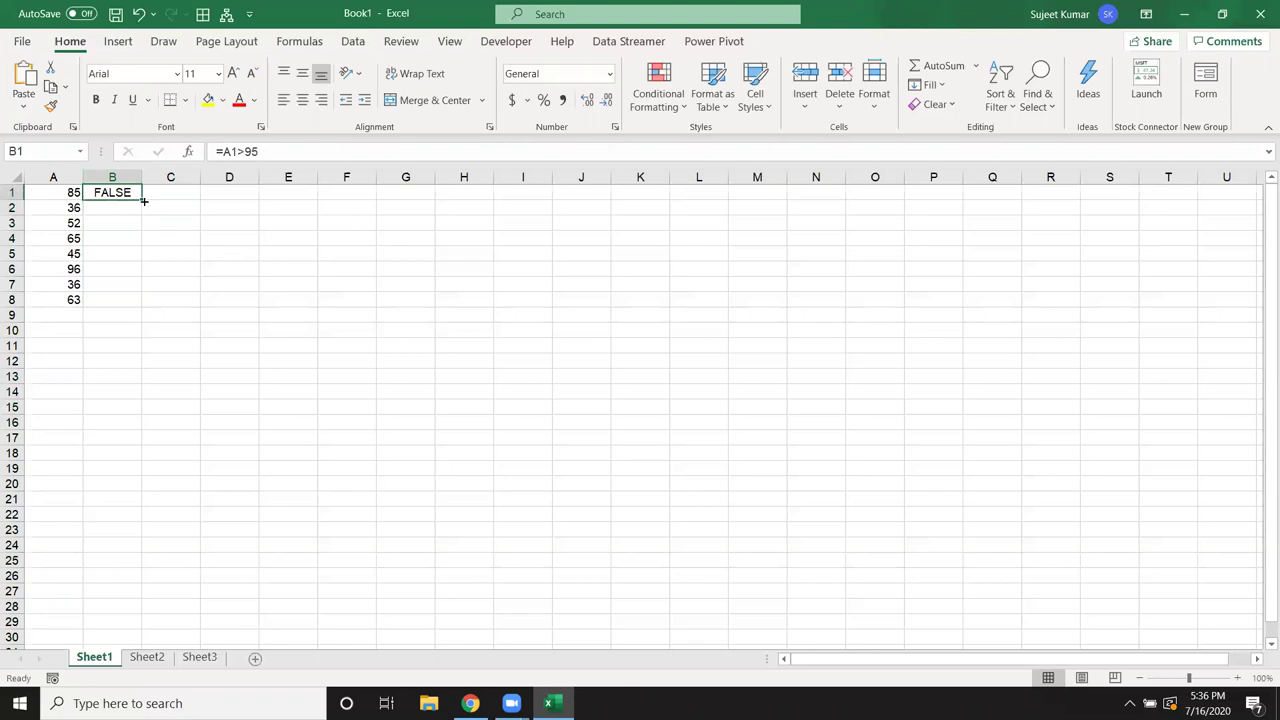
left_click_drag(143, 201, 143, 309)
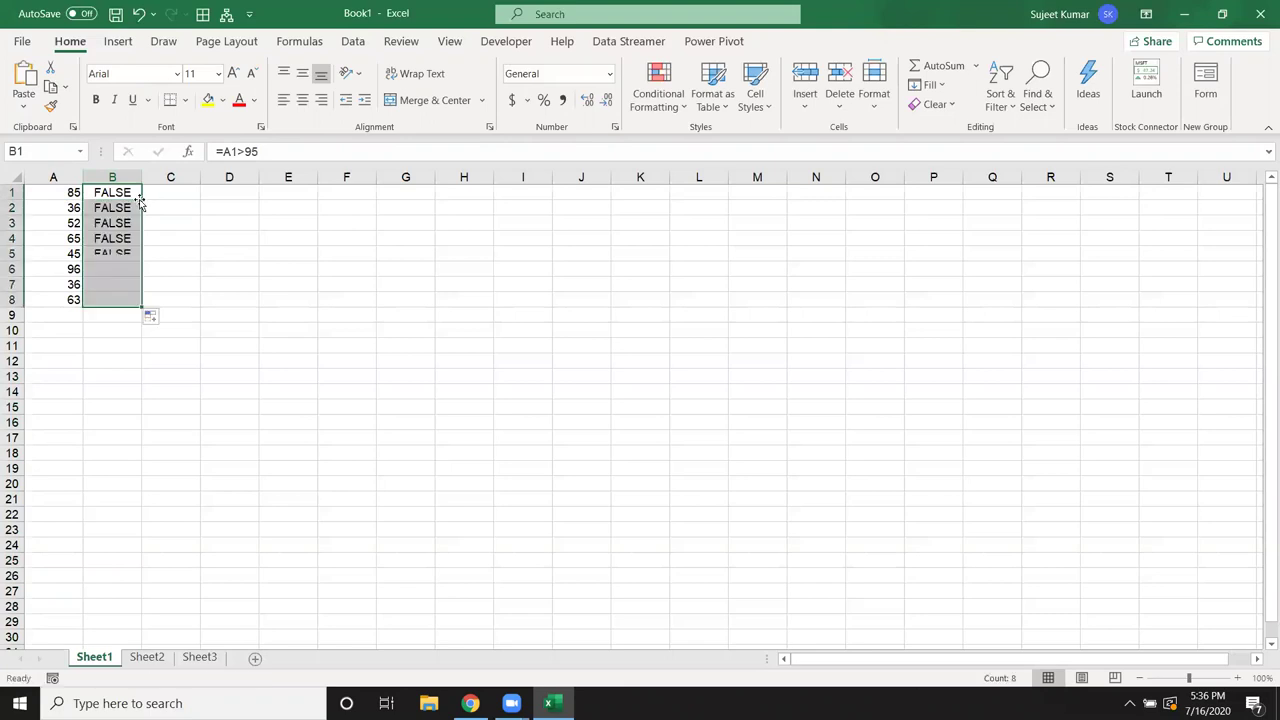
Step: Review the copied tests, noting only B6 beside 96 shows TRUE
left_click(97, 271)
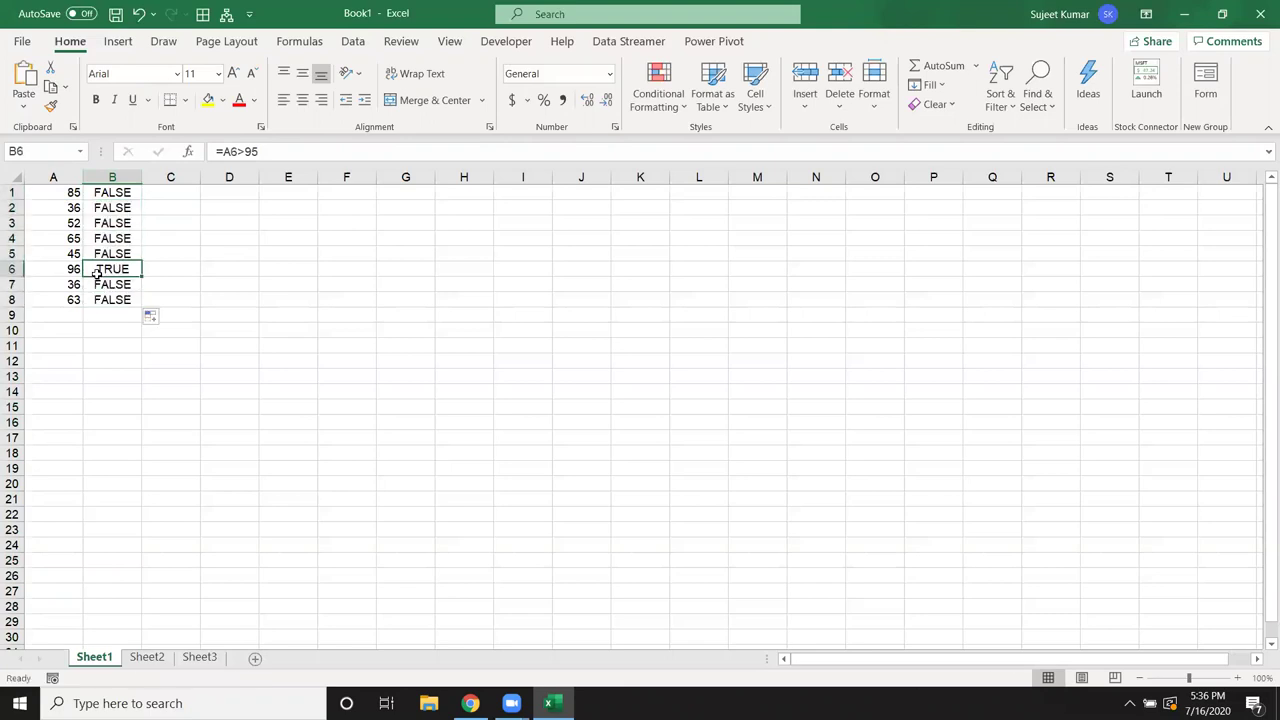
left_click(95, 196)
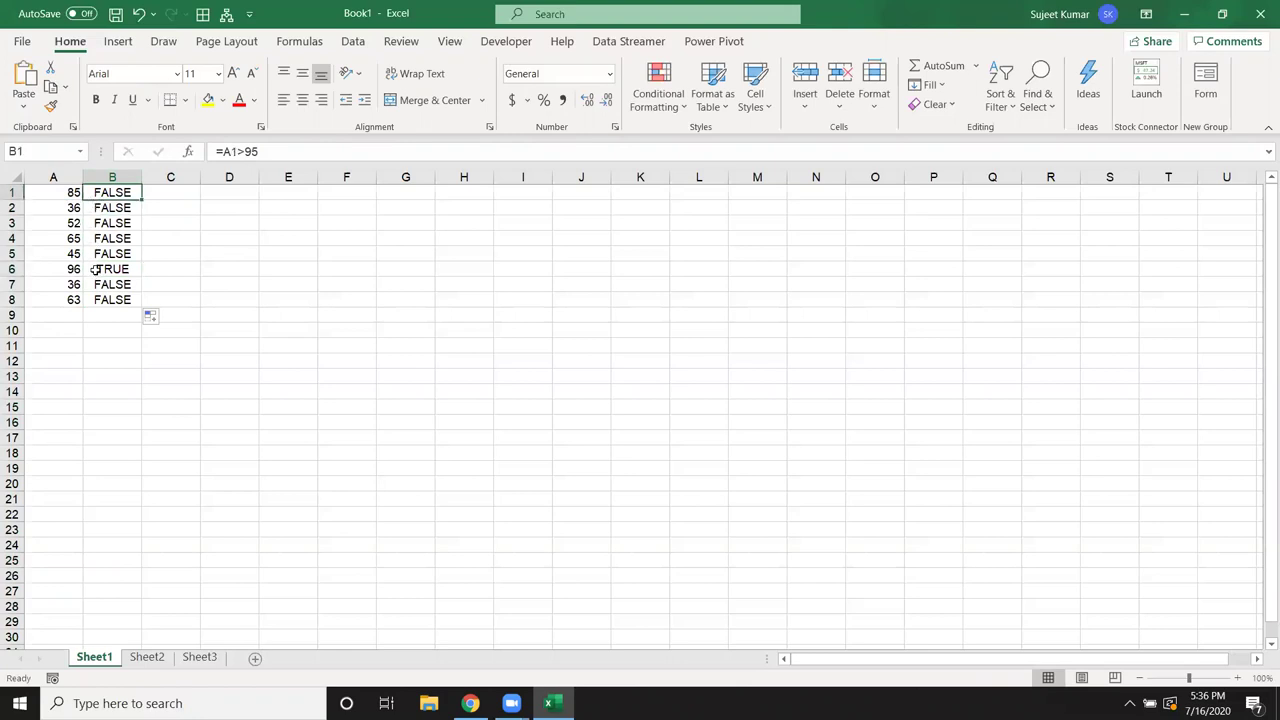
left_click_drag(93, 269, 75, 269)
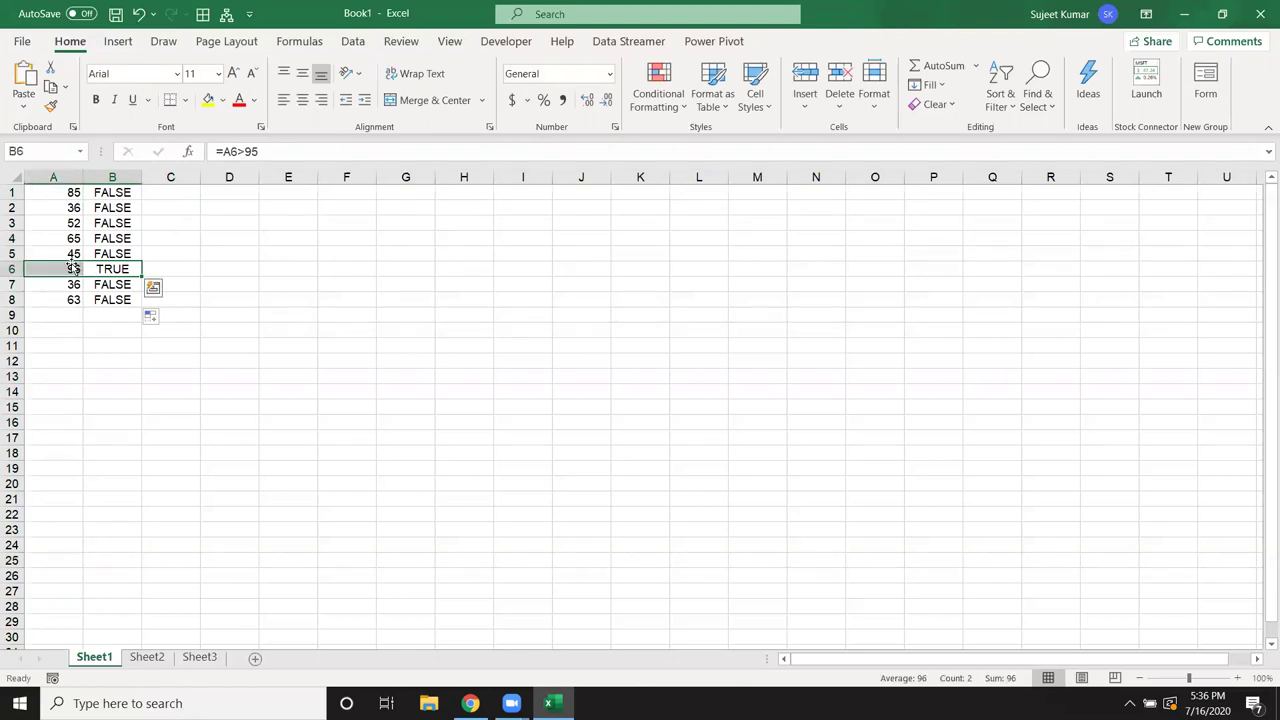
left_click_drag(90, 253, 88, 192)
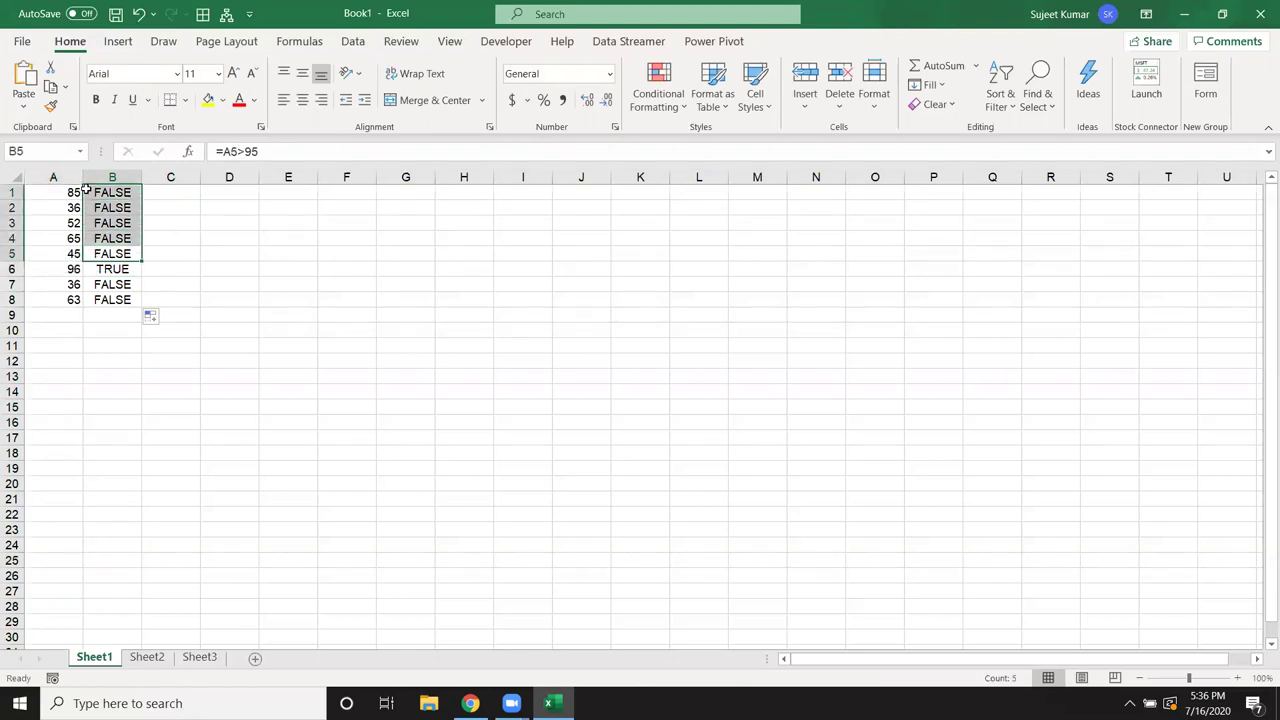
left_click(135, 269)
left_click(424, 191)
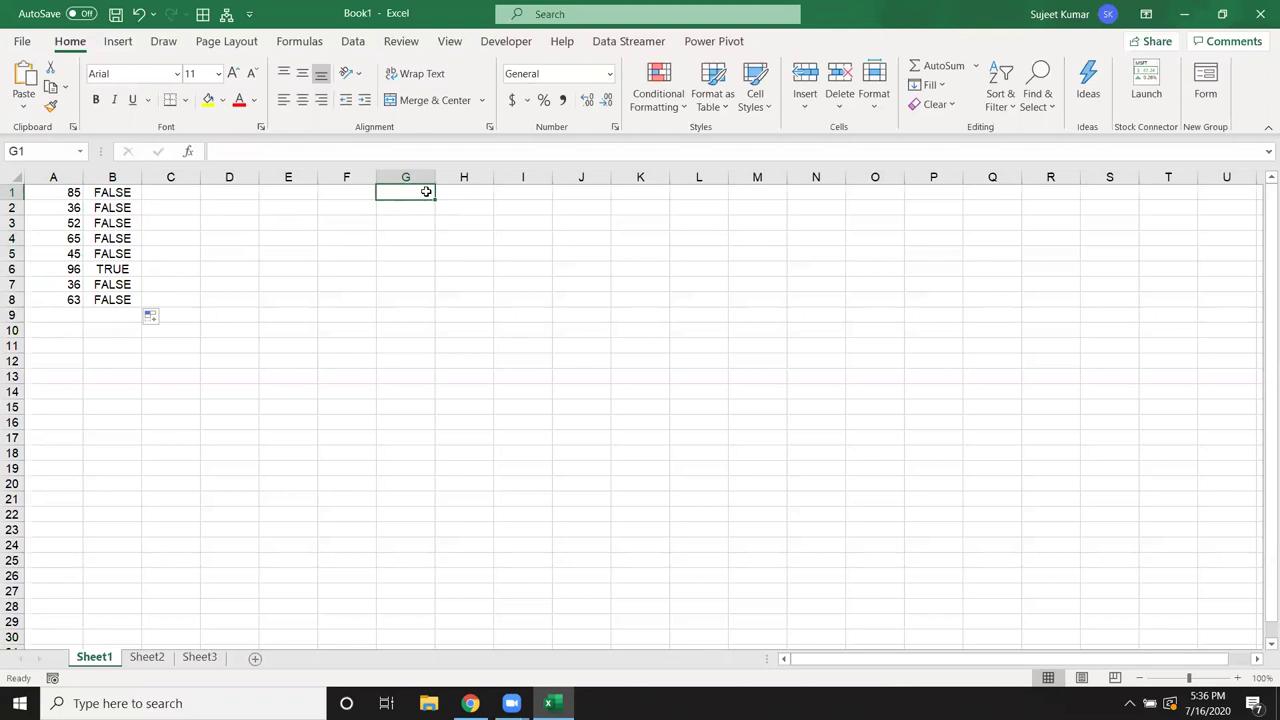
type("=")
key("Return")
type(">")
key("Return")
type("<")
key("Return")
type(">=")
key("Return")
type("<=")
key("Return")
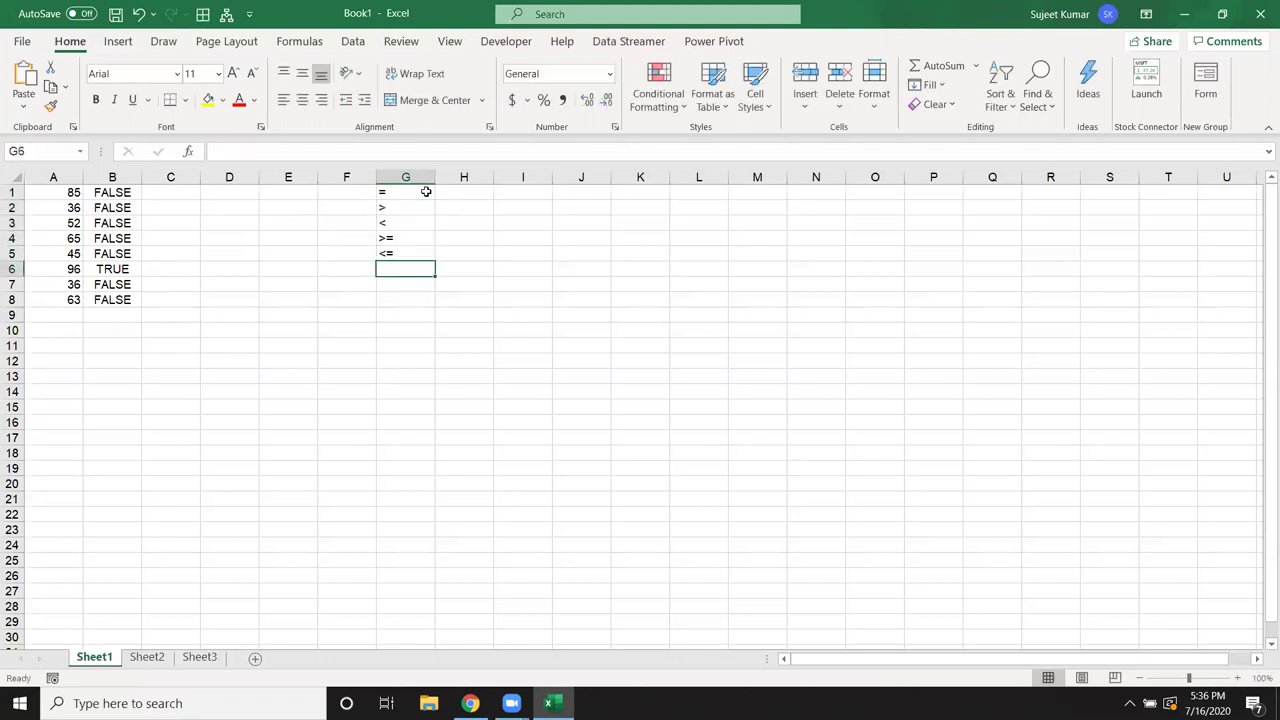
type("<>")
key("Return")
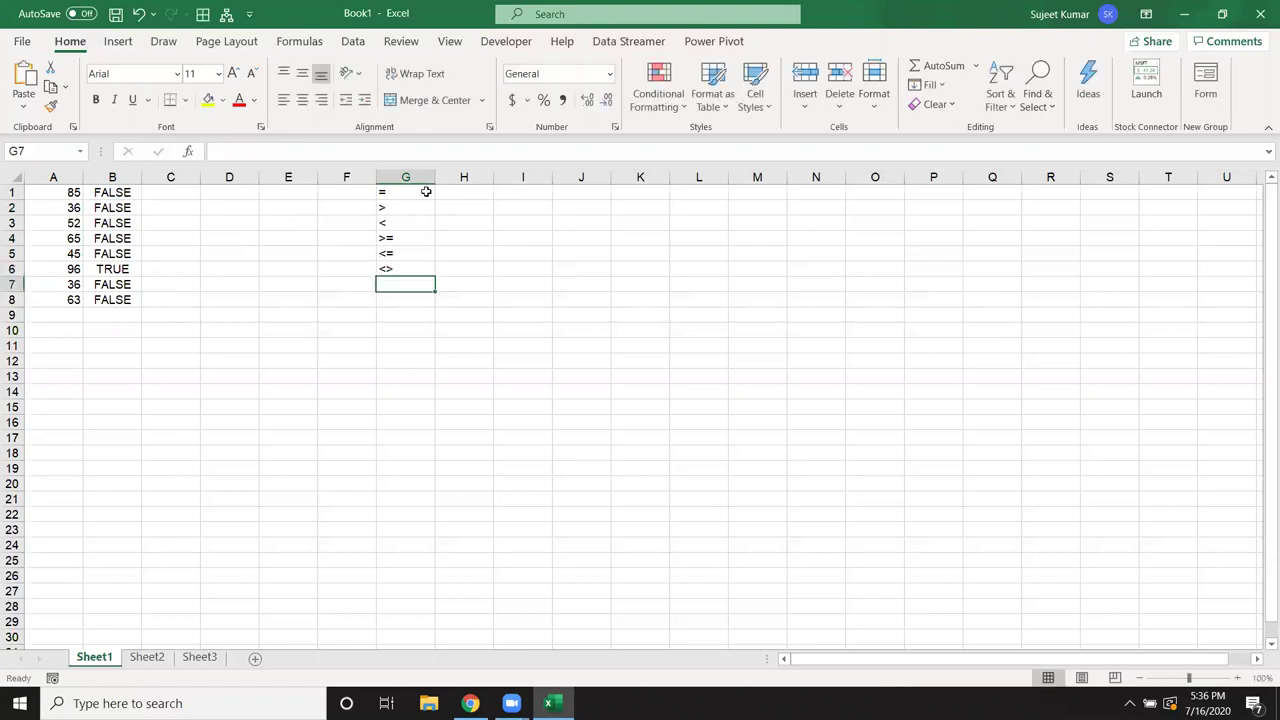
double_click(120, 193)
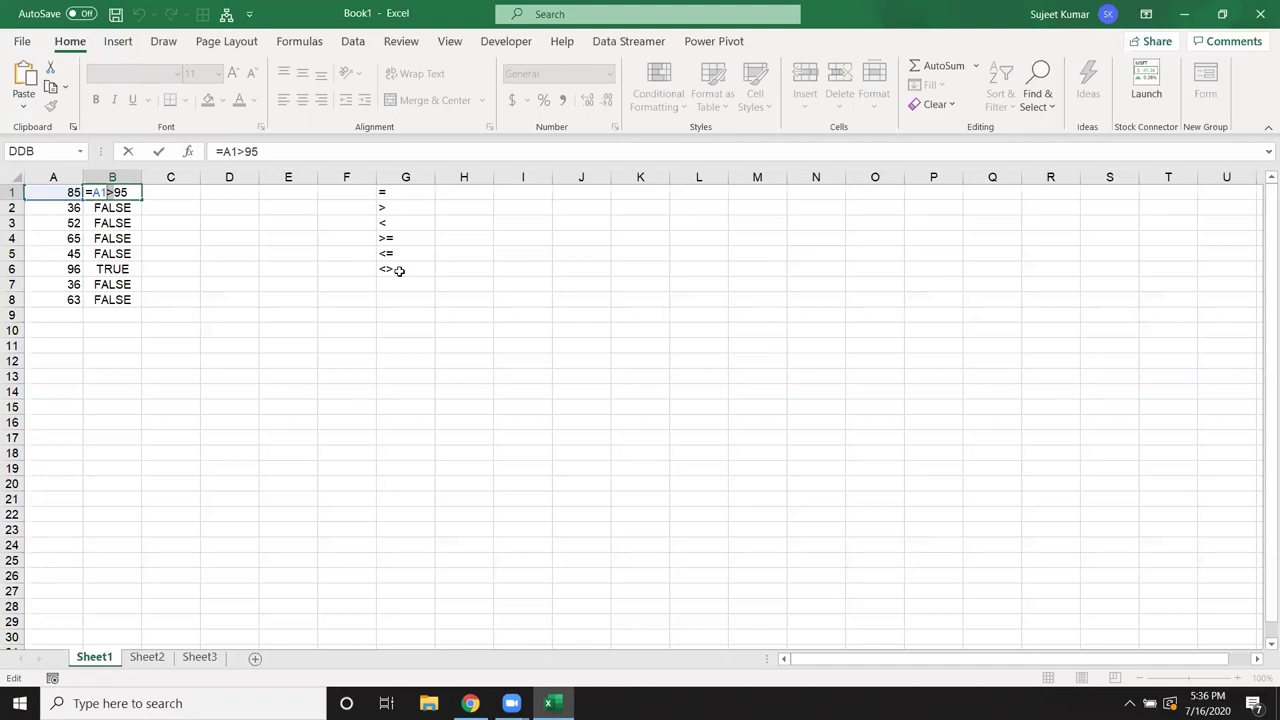
key("Return")
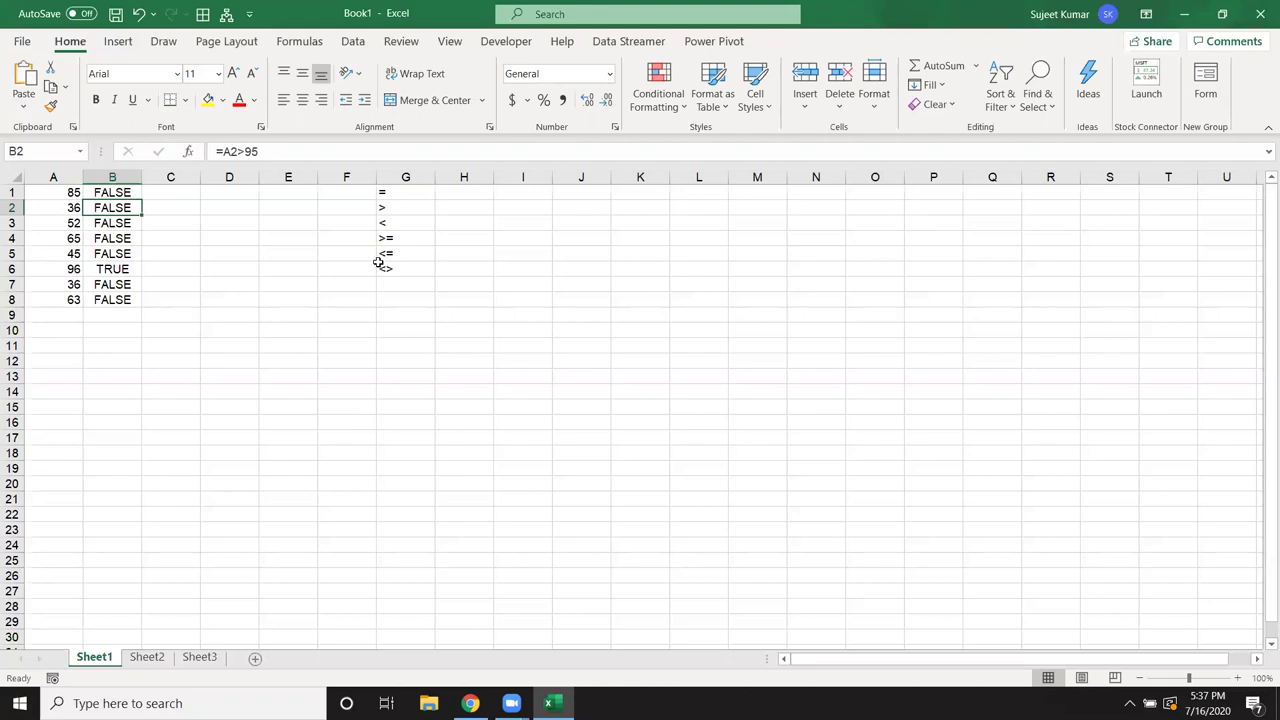
Step: Review the comparison formulas in B1:B8, then start a formula with = in C1
left_click(69, 244)
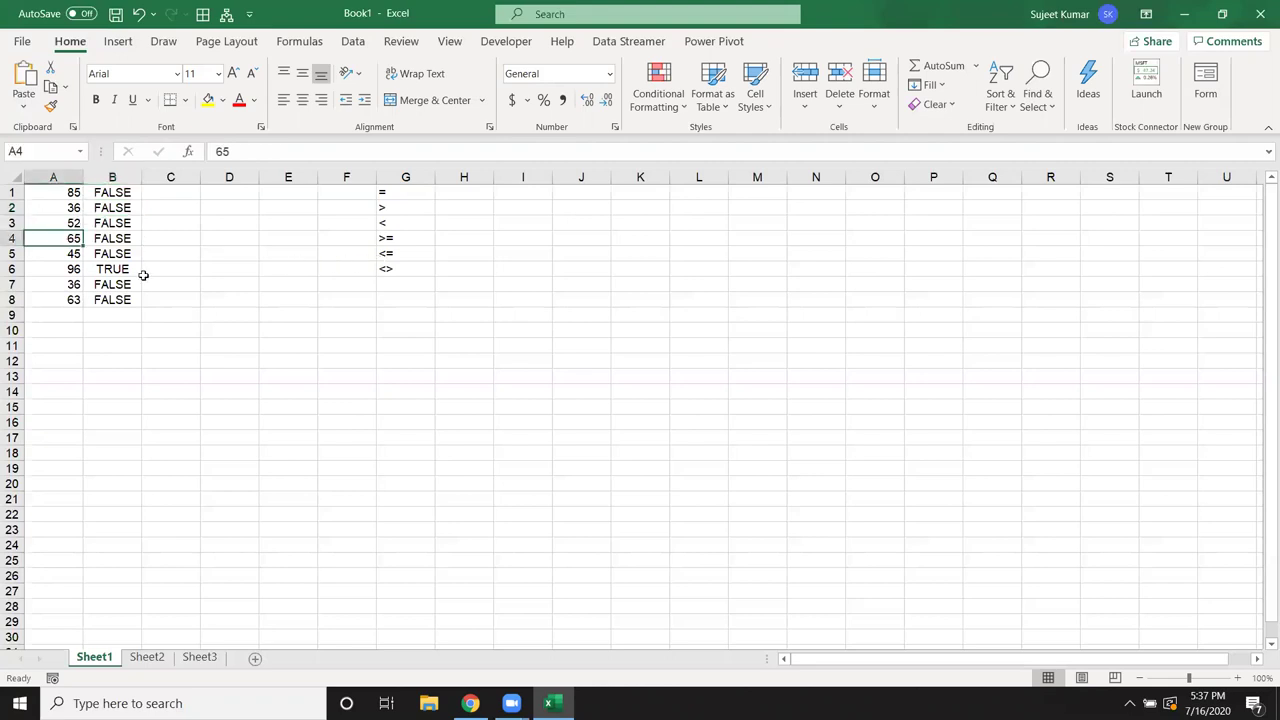
left_click(162, 283)
left_click(110, 224)
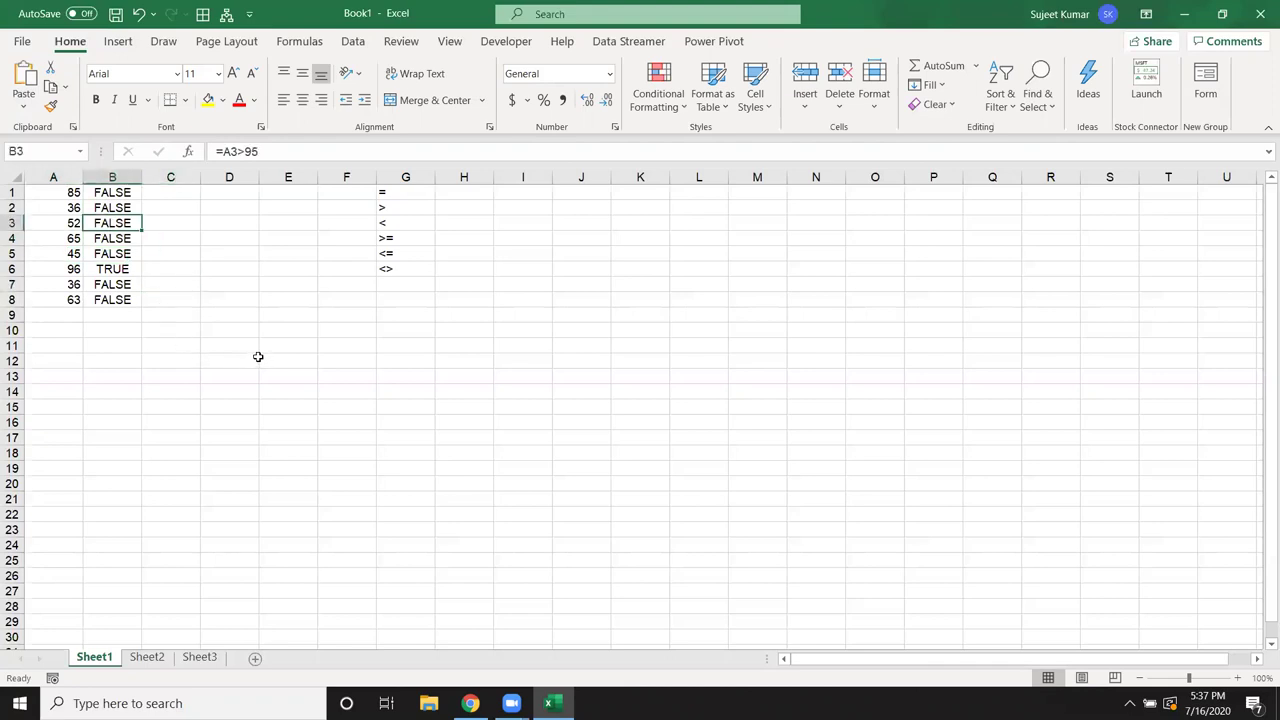
left_click(160, 367)
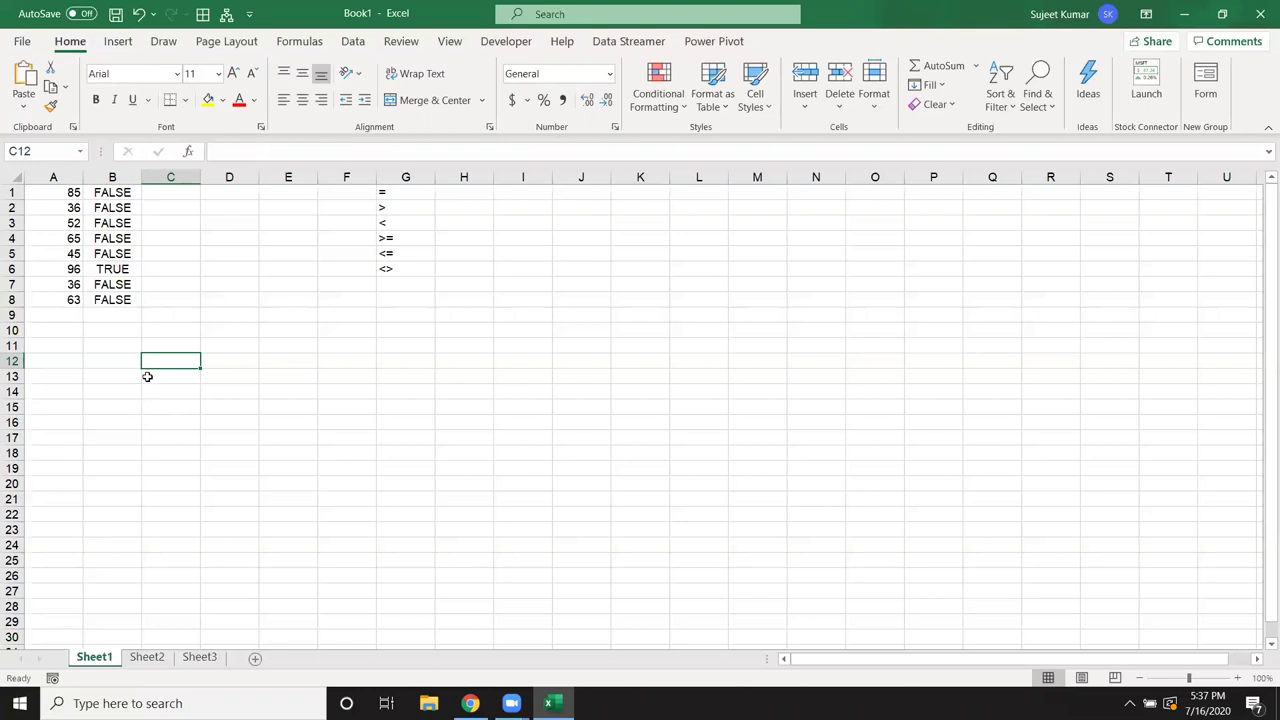
left_click(105, 303)
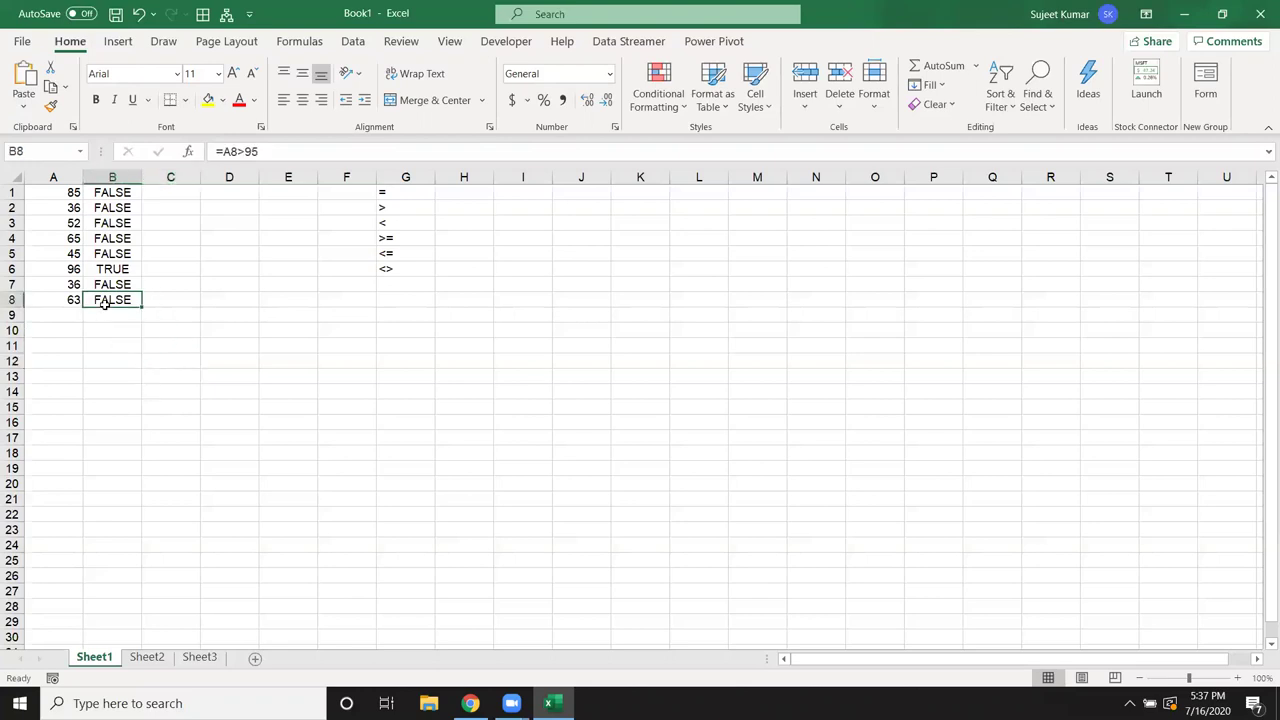
left_click_drag(118, 192, 124, 302)
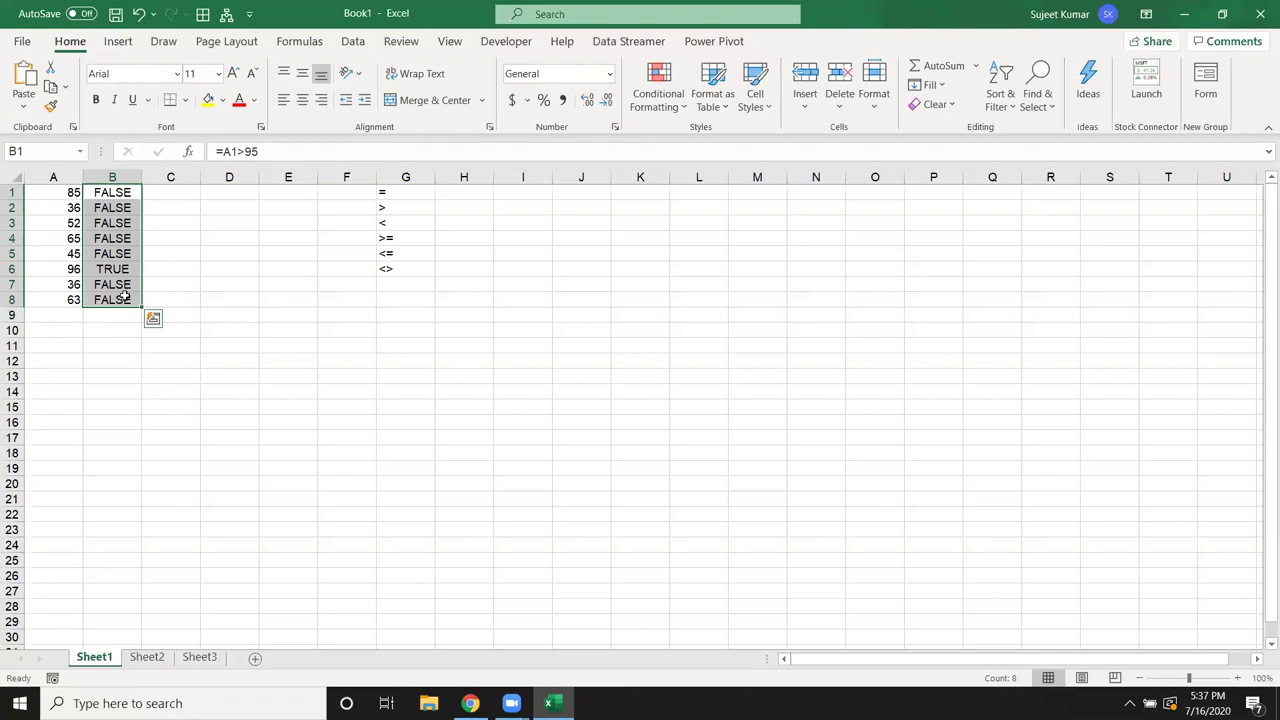
left_click_drag(128, 298, 112, 190)
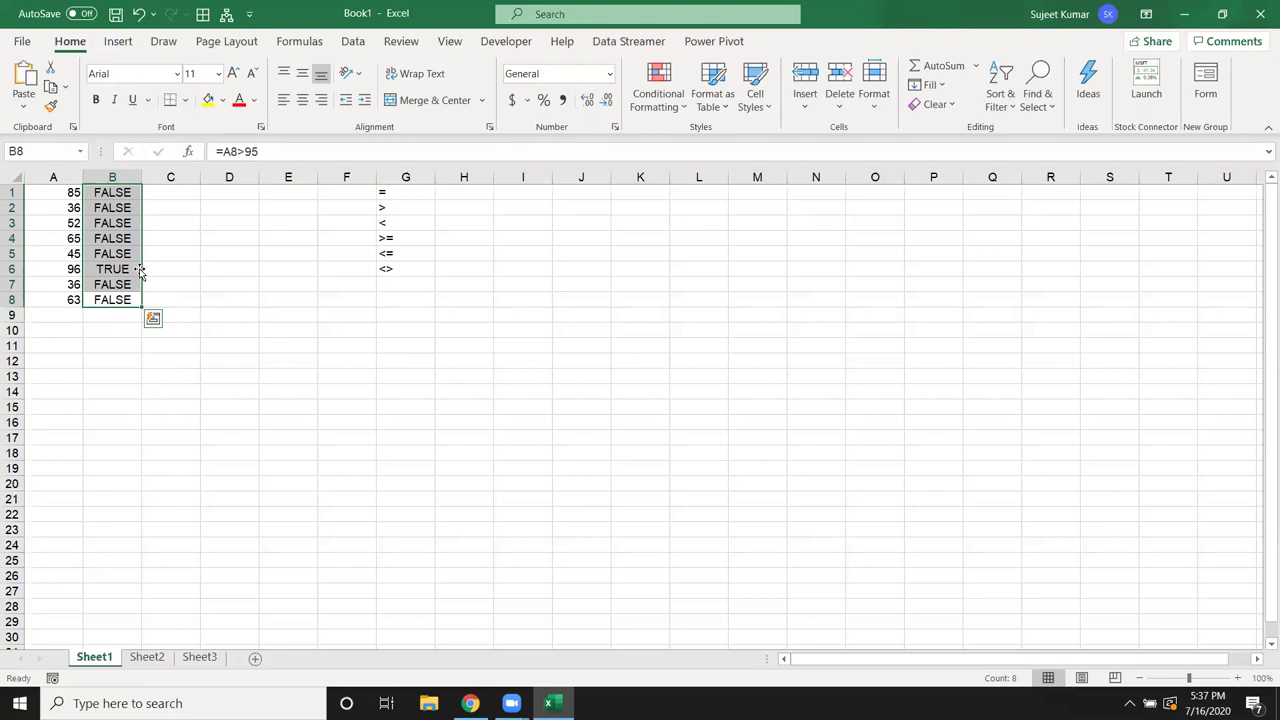
left_click(172, 193)
type("=")
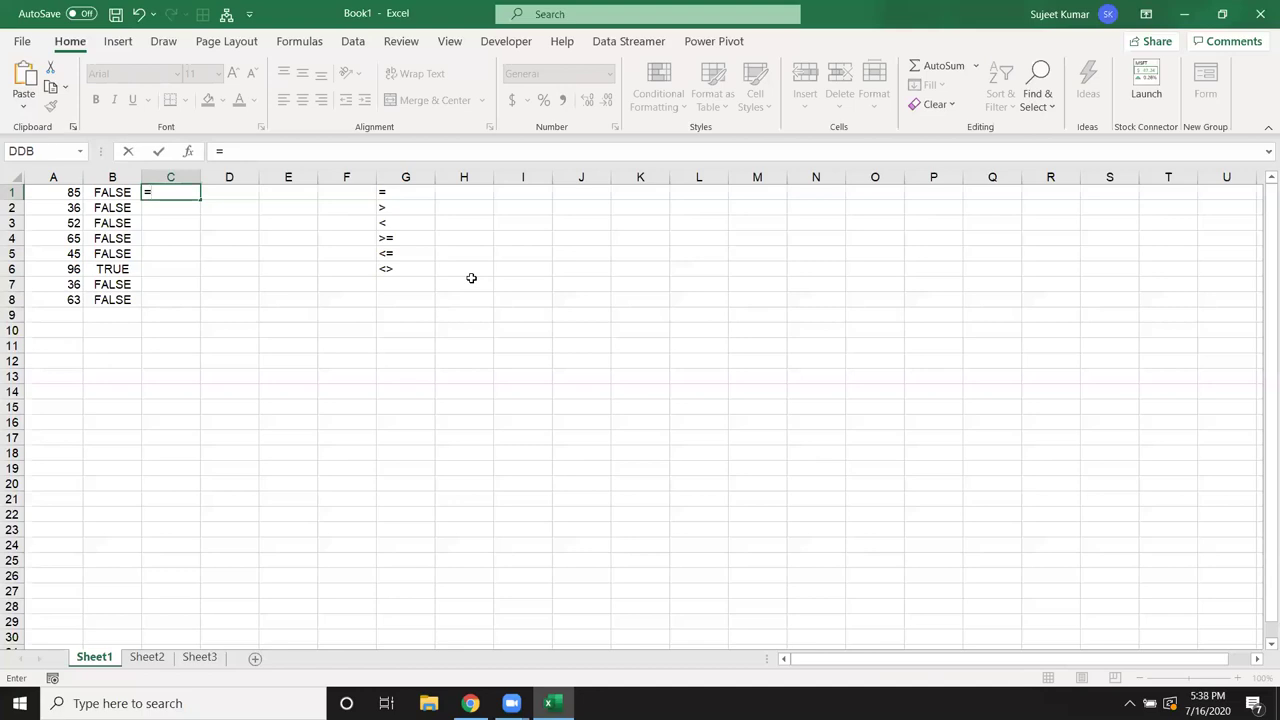
Step: Type 'if' in C1 and pick IF from the function suggestions
type("i")
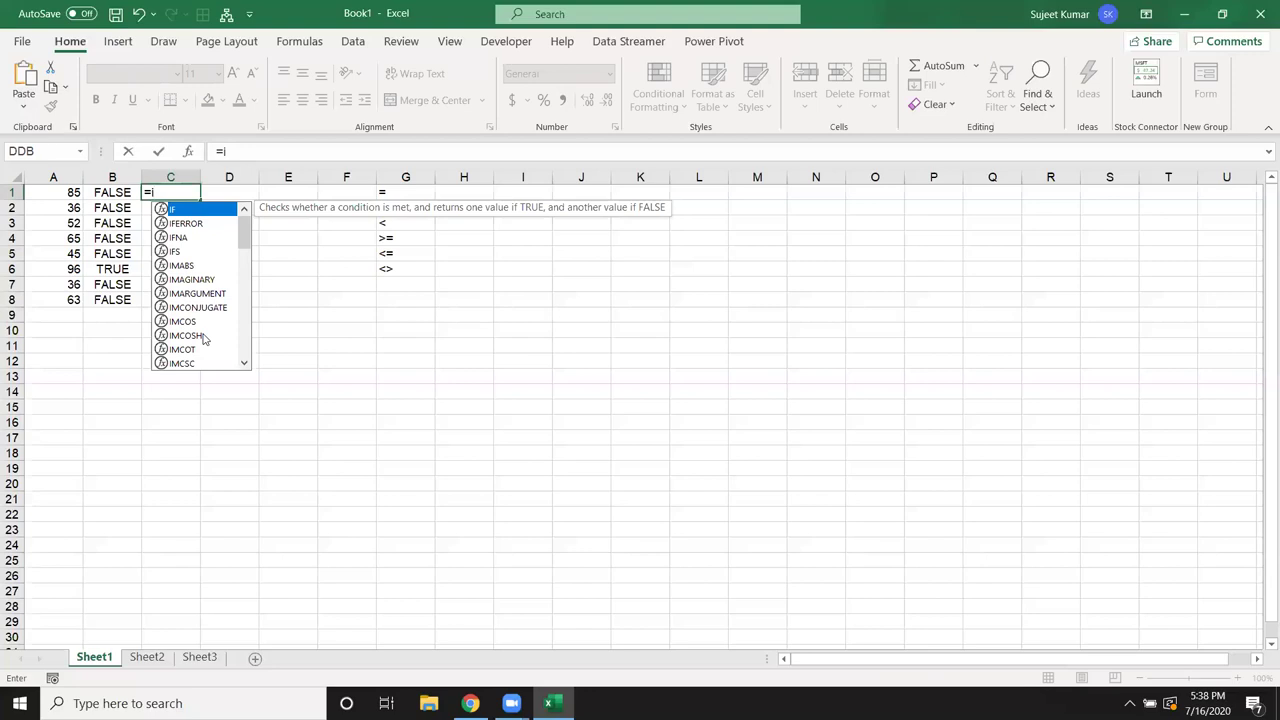
type("f")
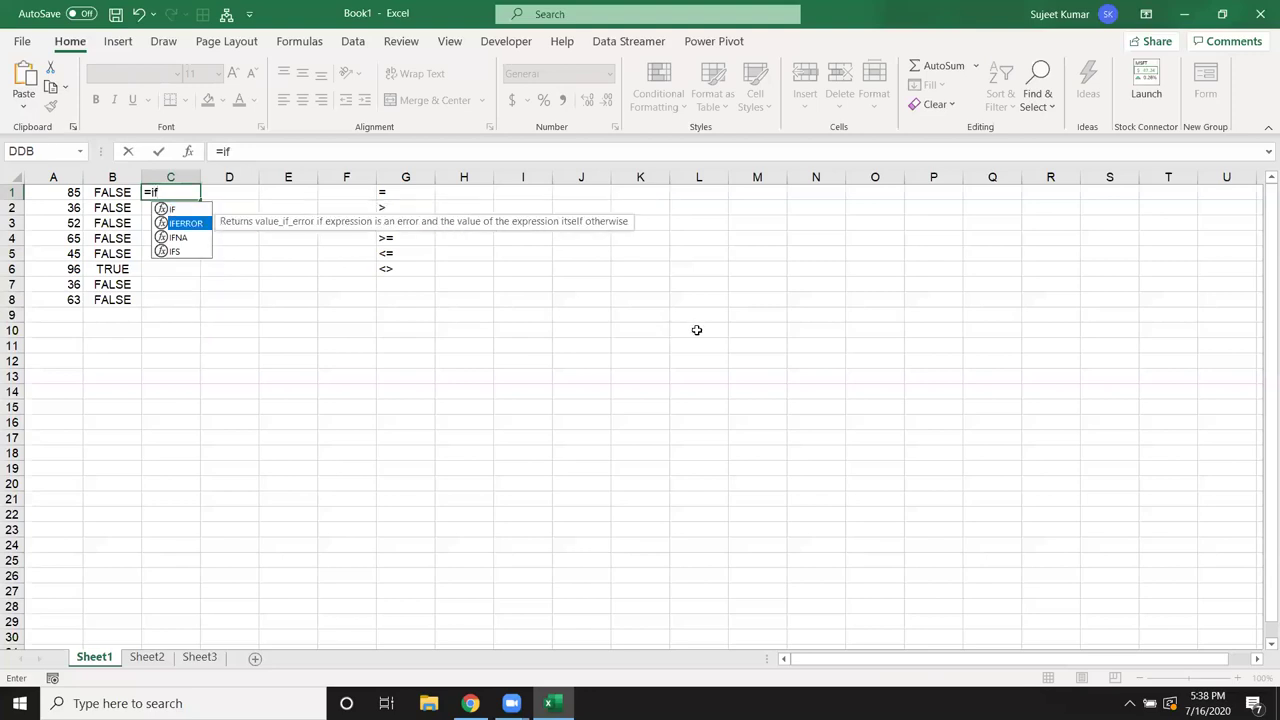
key("Down")
key("Up")
key("Down")
key("Up")
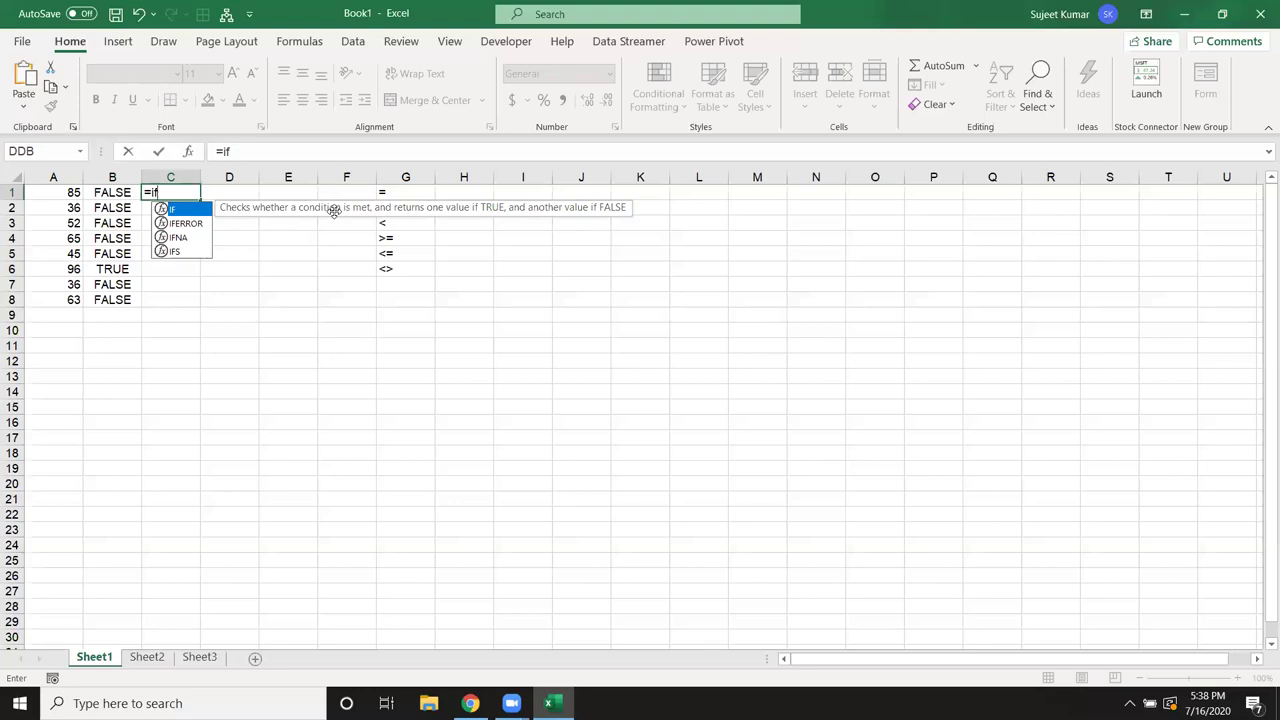
key("Tab")
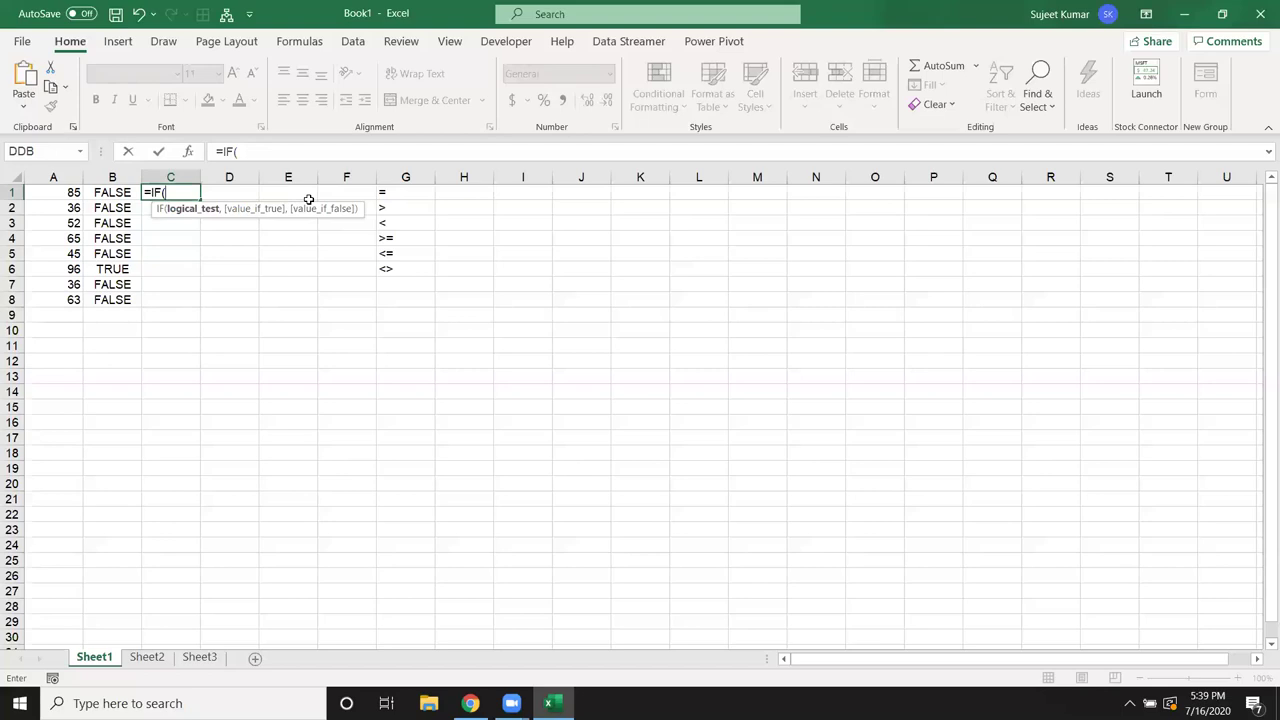
Step: Complete C1 as =IF(B1,"OK") using B1 as the condition
key("Return")
key("Return")
key("Return")
key("Return")
left_click(116, 196)
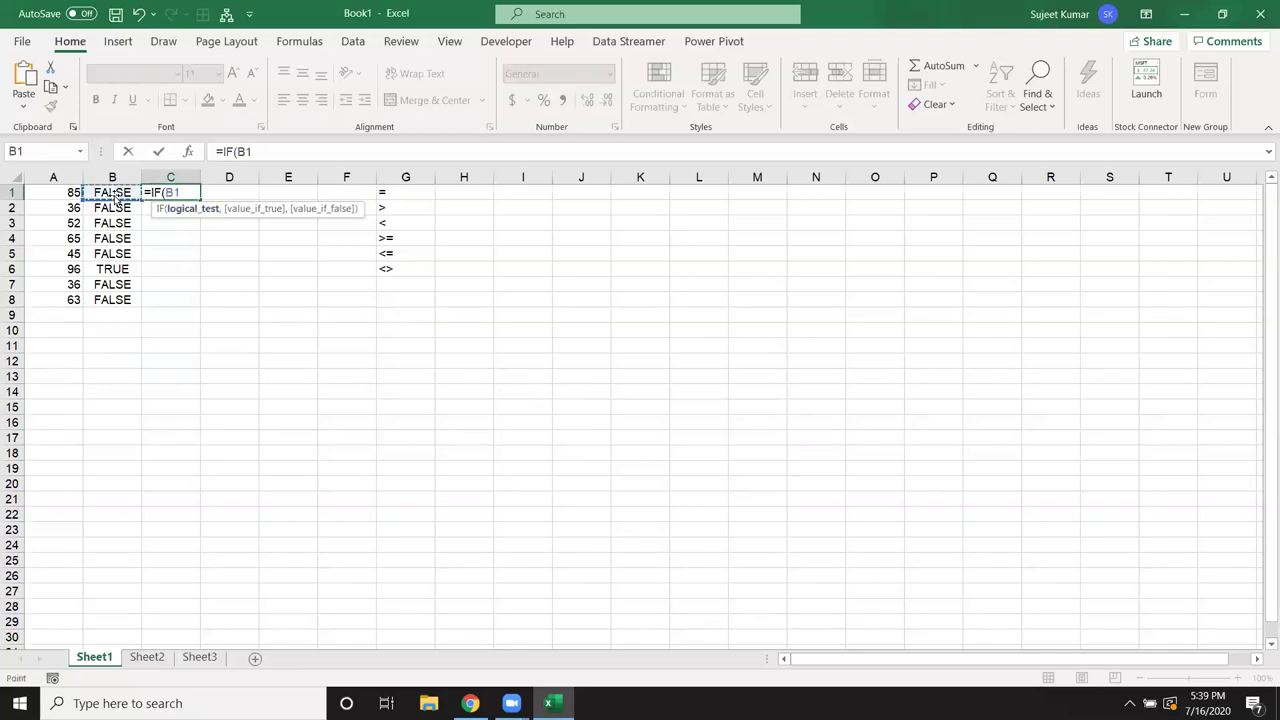
type(",")
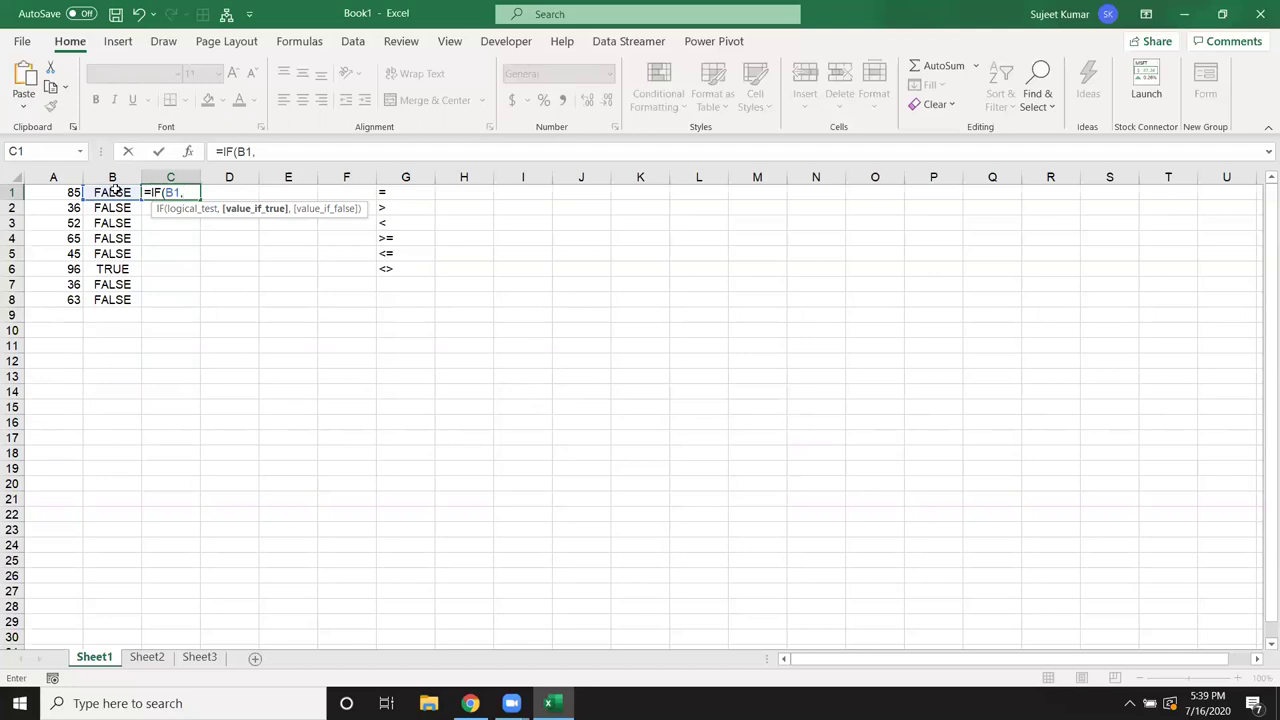
type("\"OK")
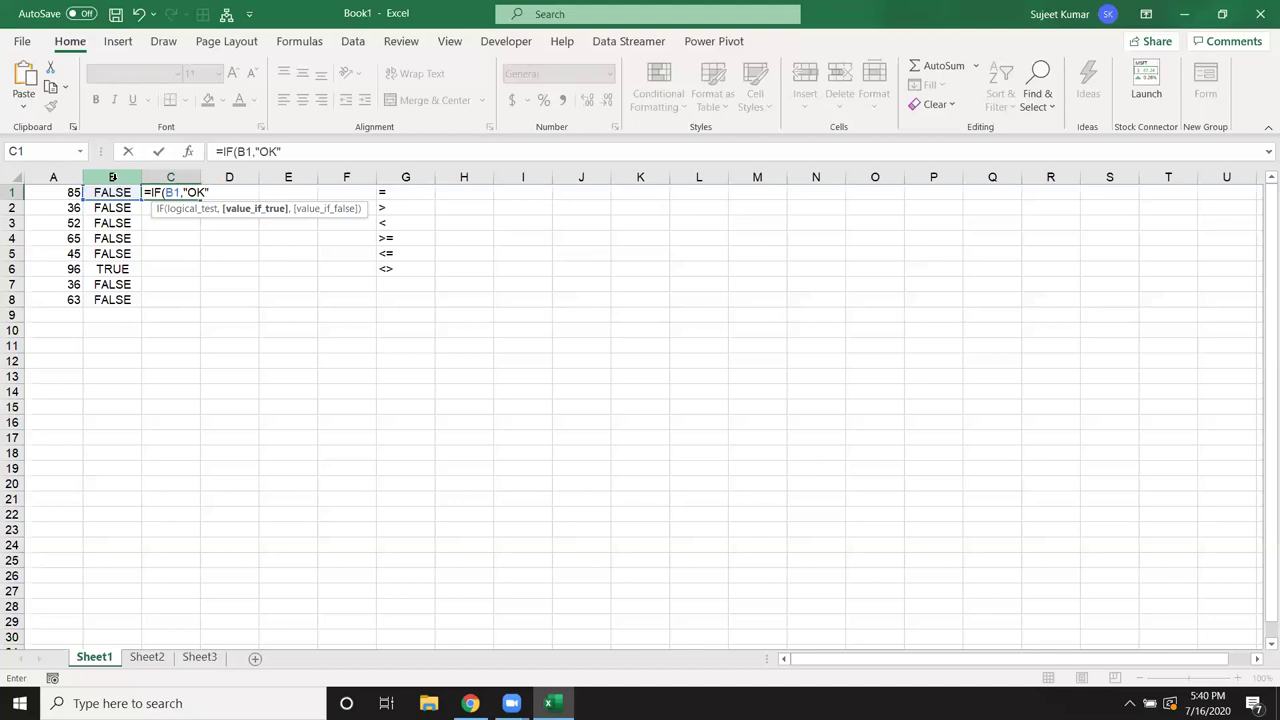
key("Return")
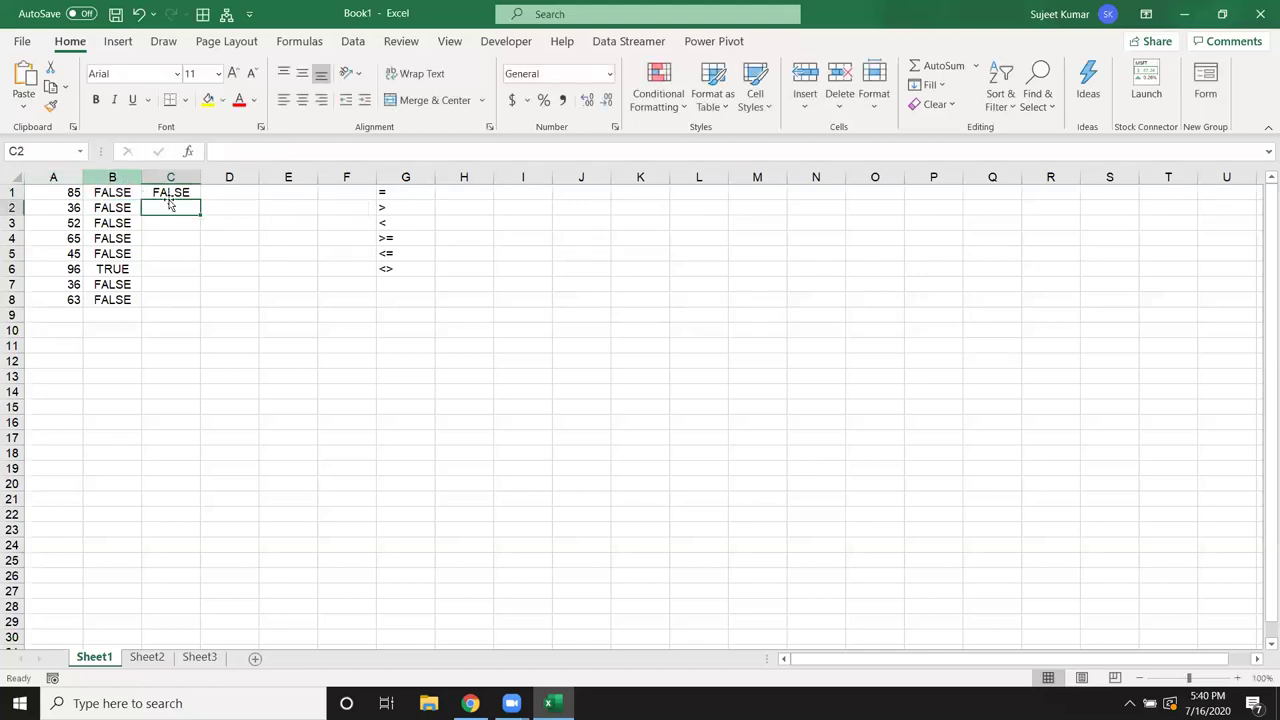
Step: Copy C1's IF formula down to C8 and reopen C1 for editing
left_click(172, 191)
double_click(200, 199)
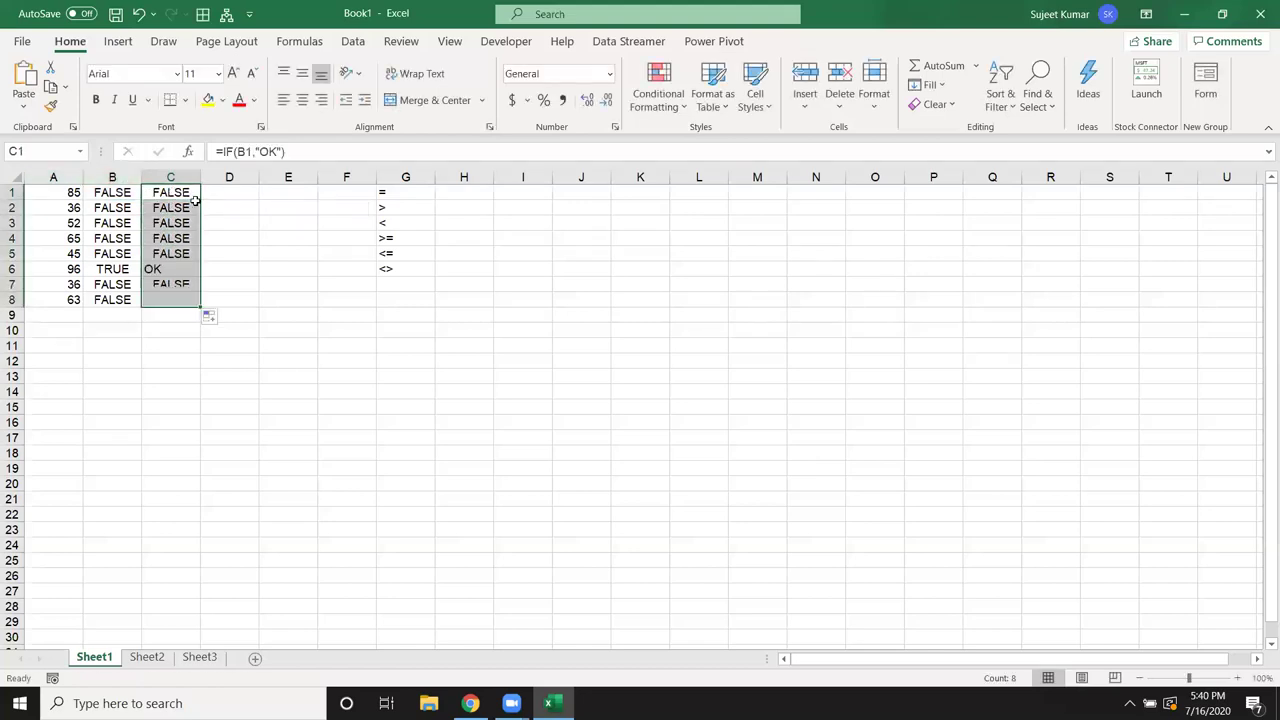
left_click(160, 193)
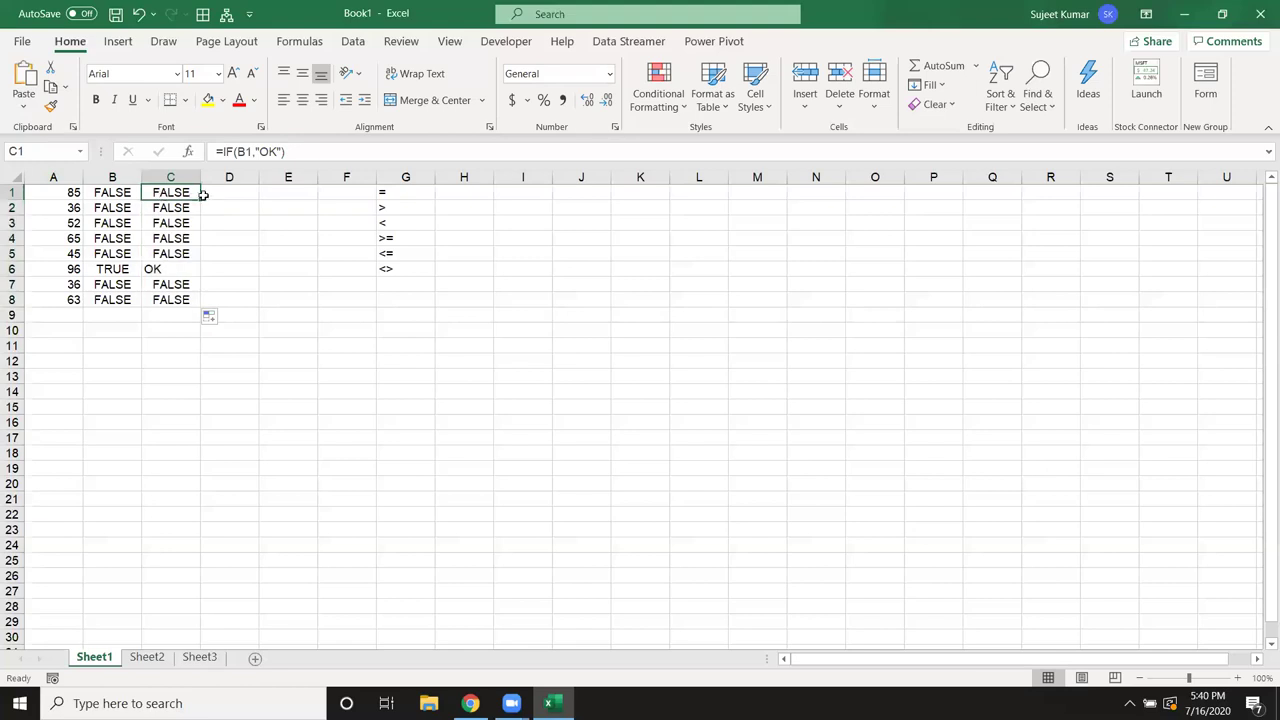
double_click(174, 193)
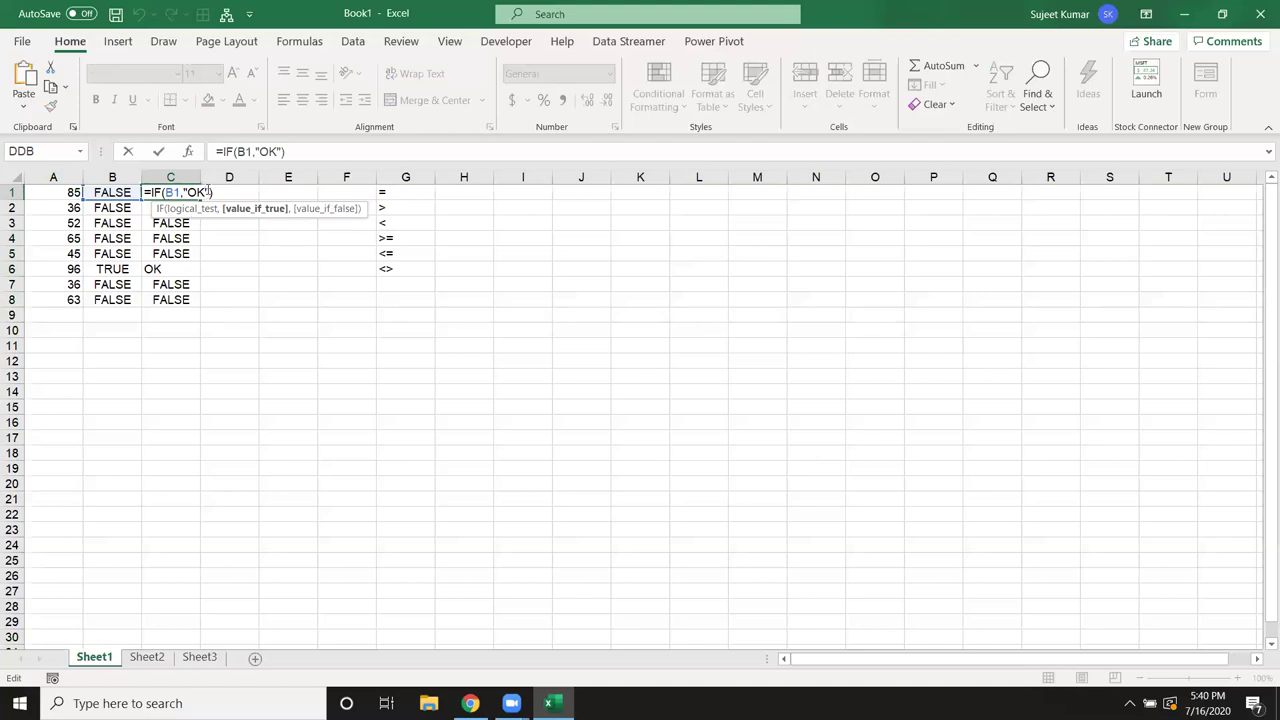
Step: Add "Pending" as C1's false result and copy the formula down column C
type(",\"Pending\"")
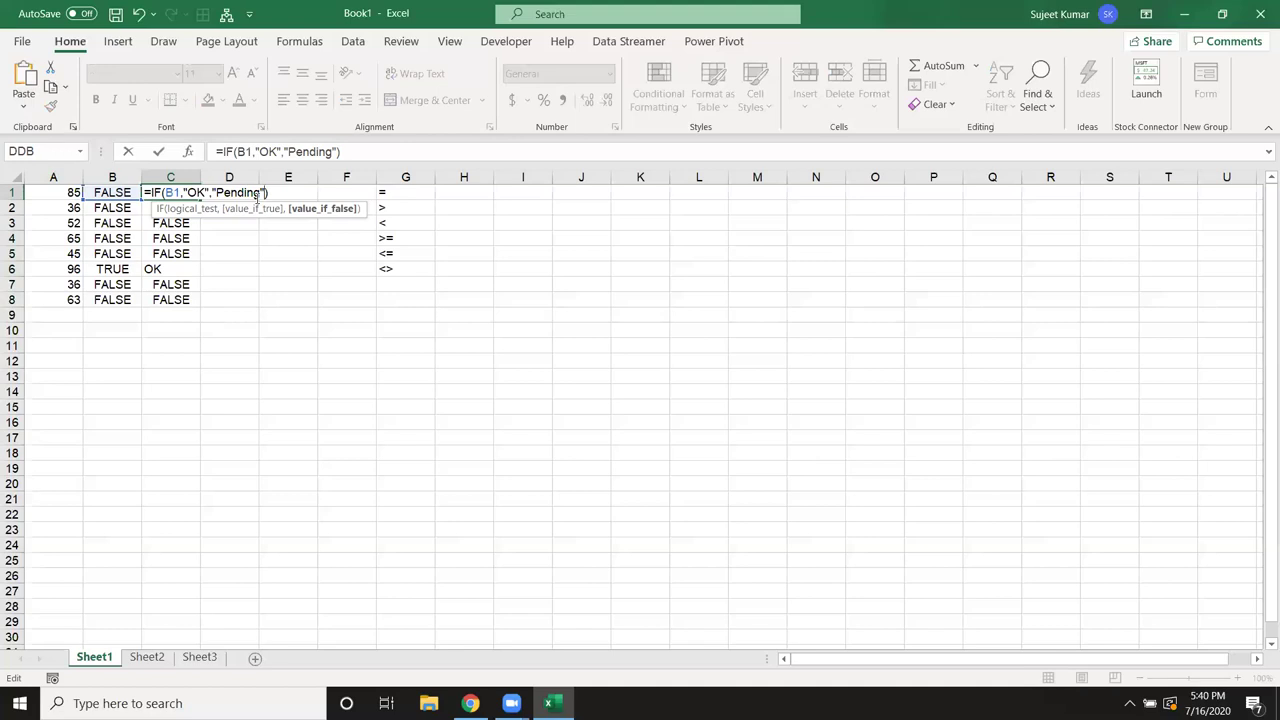
key("Return")
key("Up")
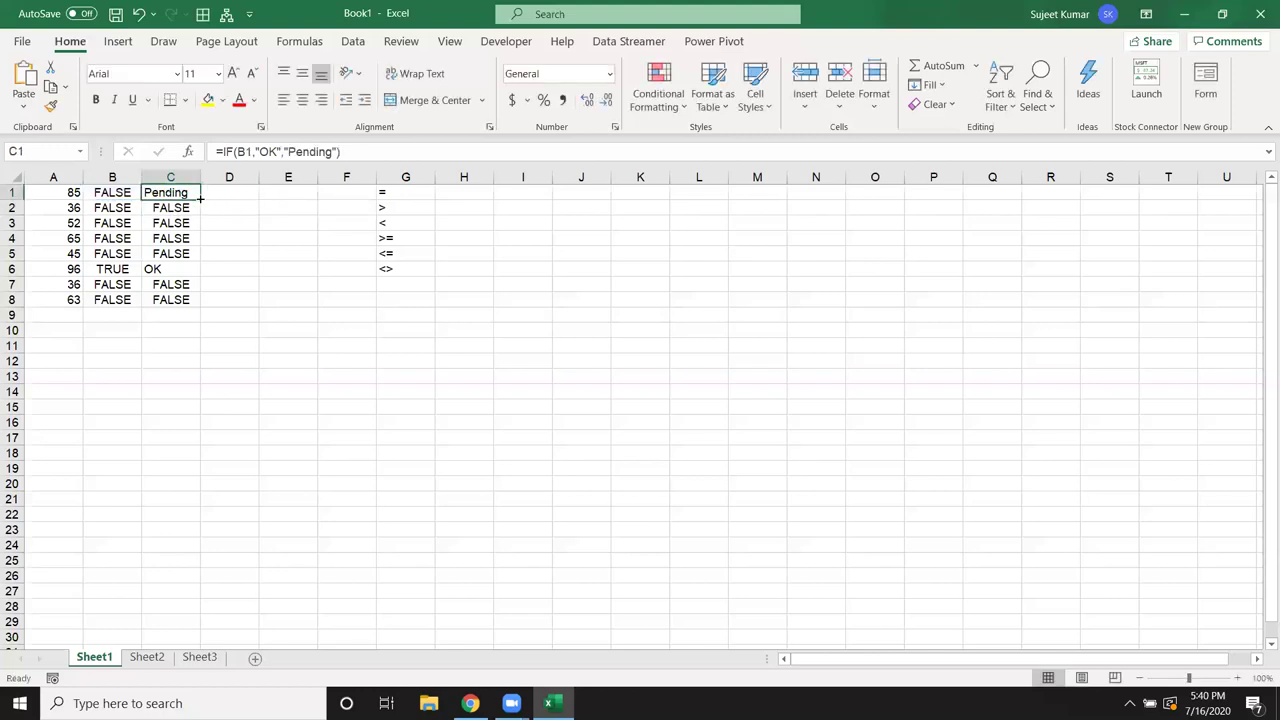
double_click(201, 199)
Step: Review C1's =IF(B1,"OK","Pending") formula without changing it, then select the column A data
double_click(181, 192)
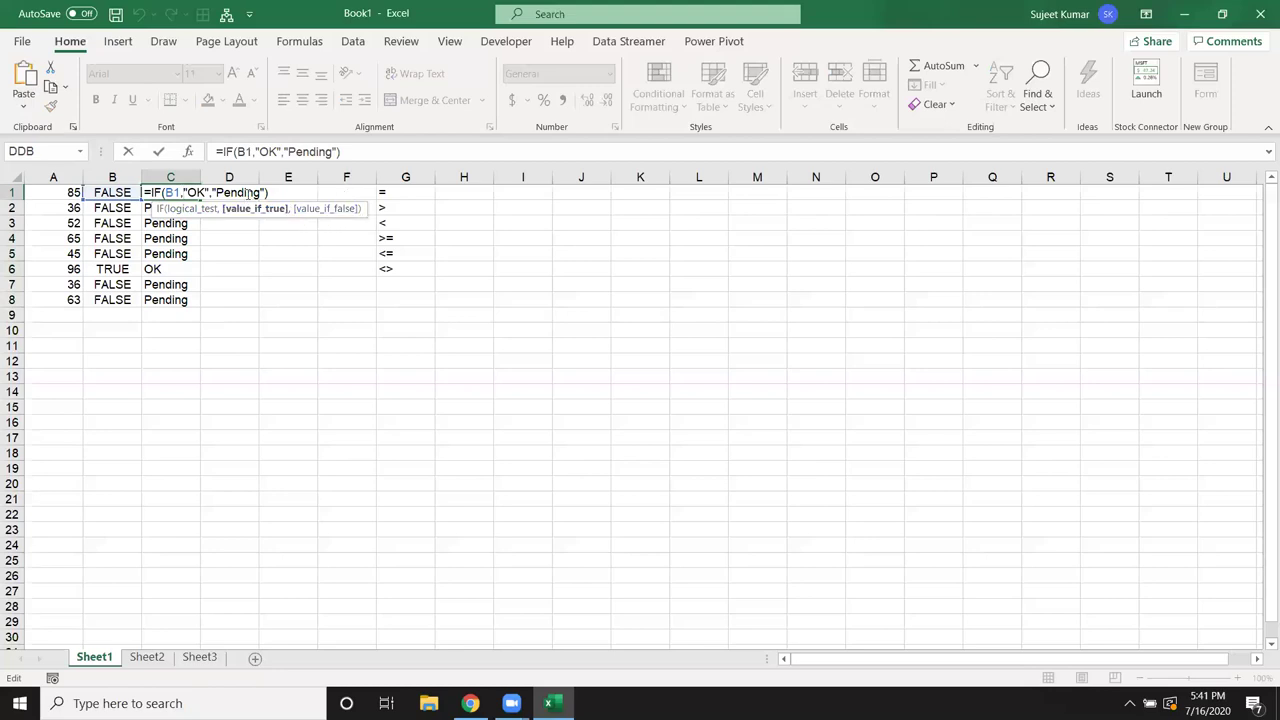
key("Return")
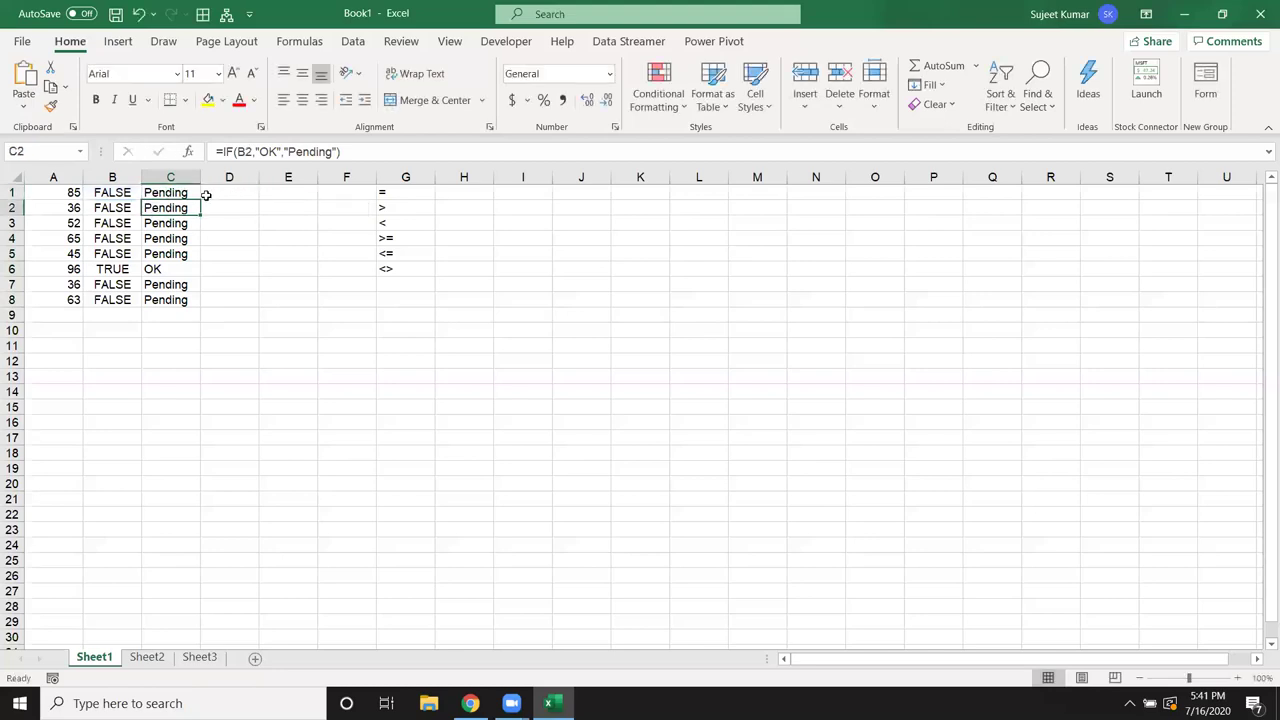
double_click(192, 193)
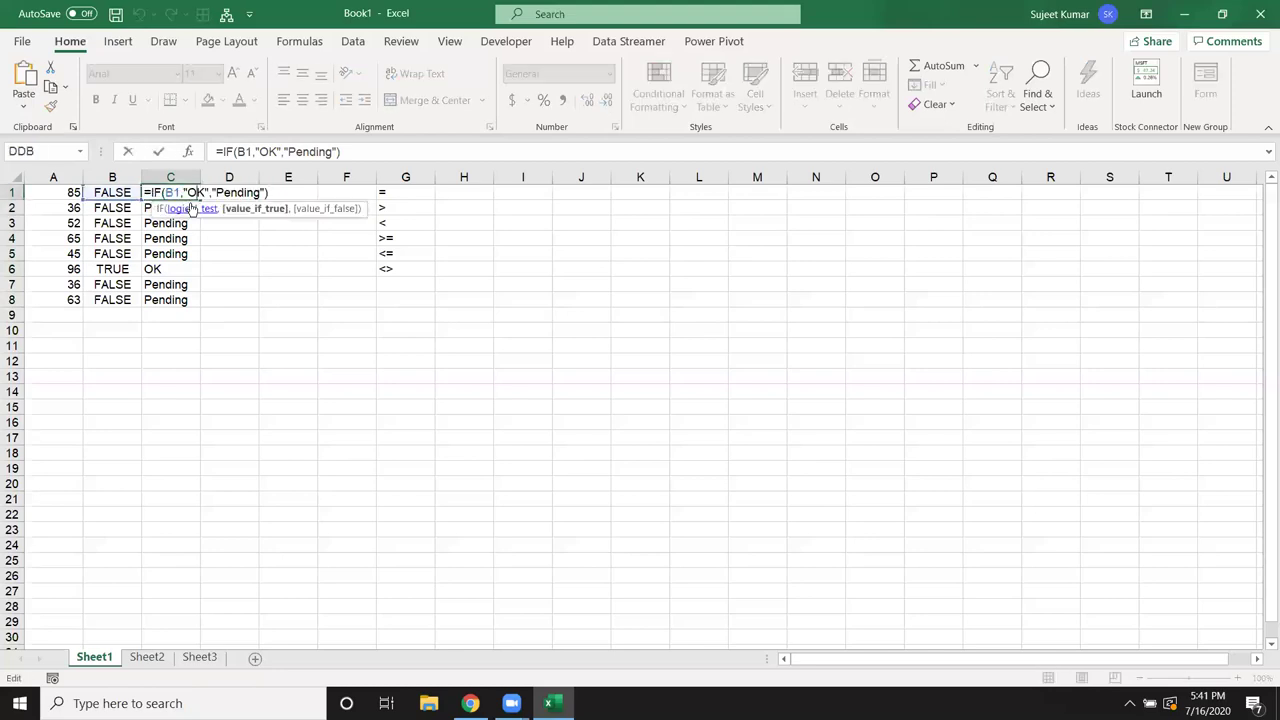
key("Escape")
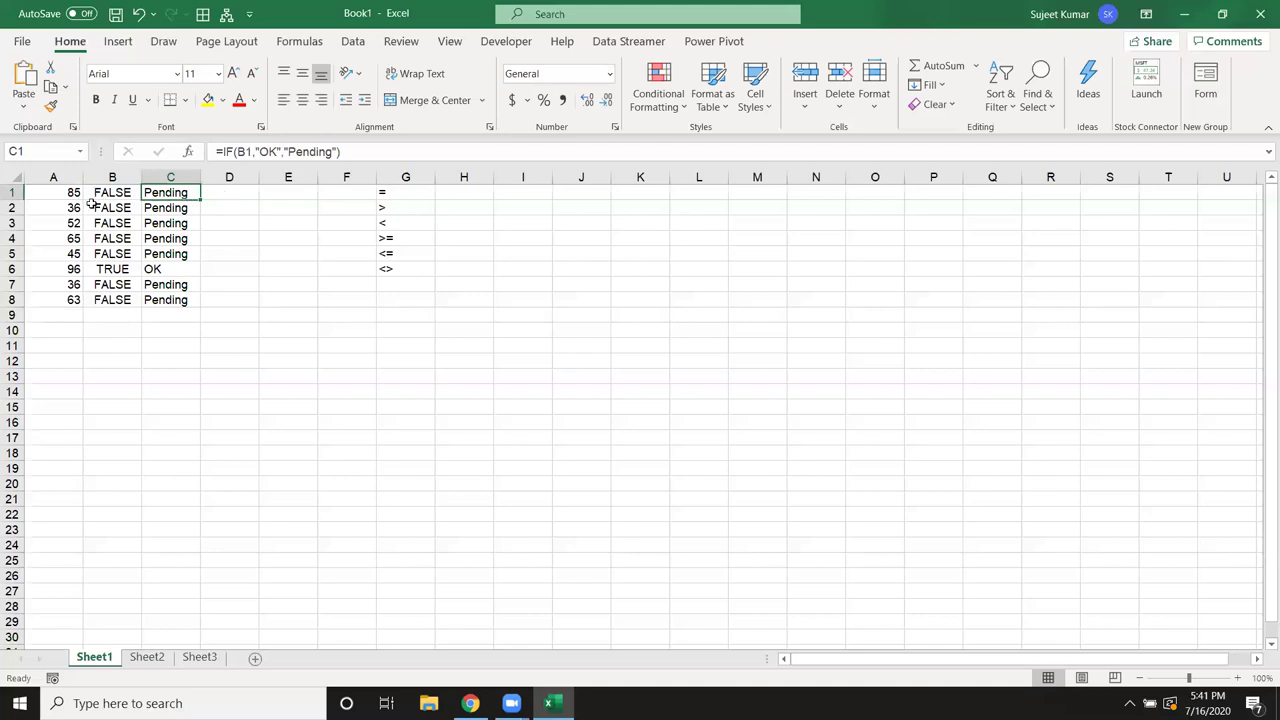
left_click(96, 193)
key("ctrl+shift+Down")
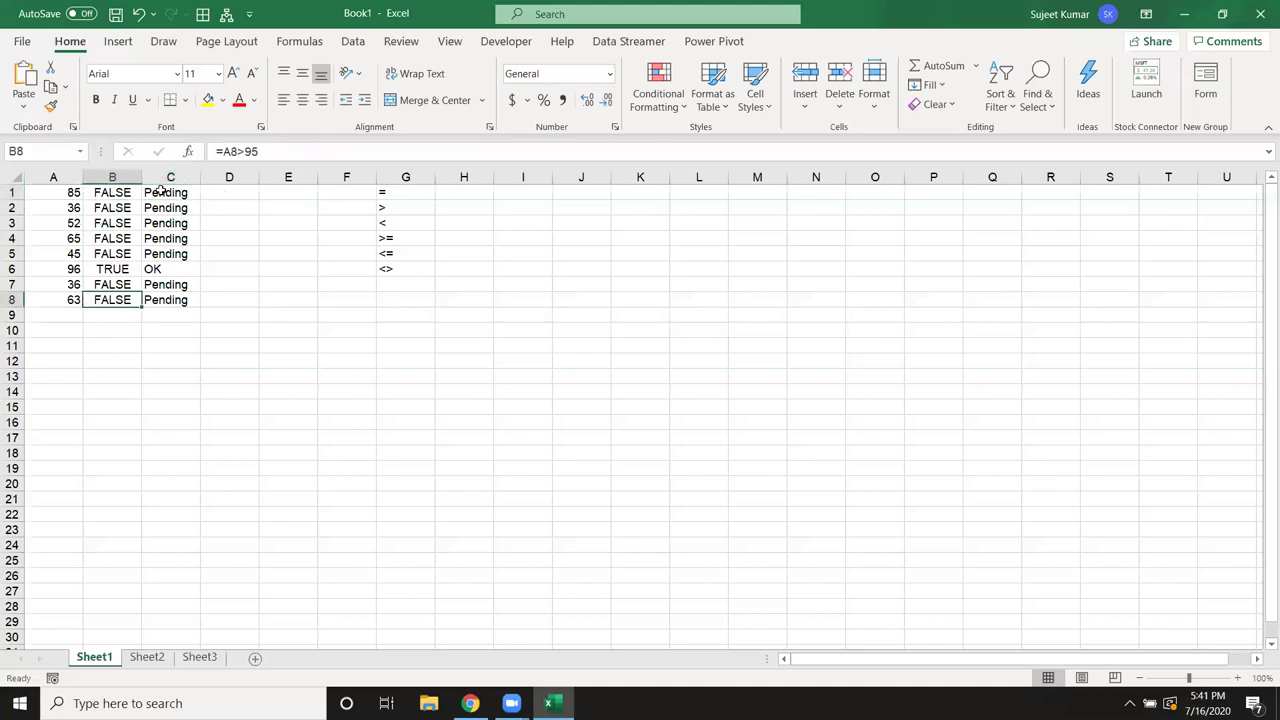
Step: Enter =IF(A1>=50,"OK","Pending") in D1
left_click(160, 190)
left_click(232, 192)
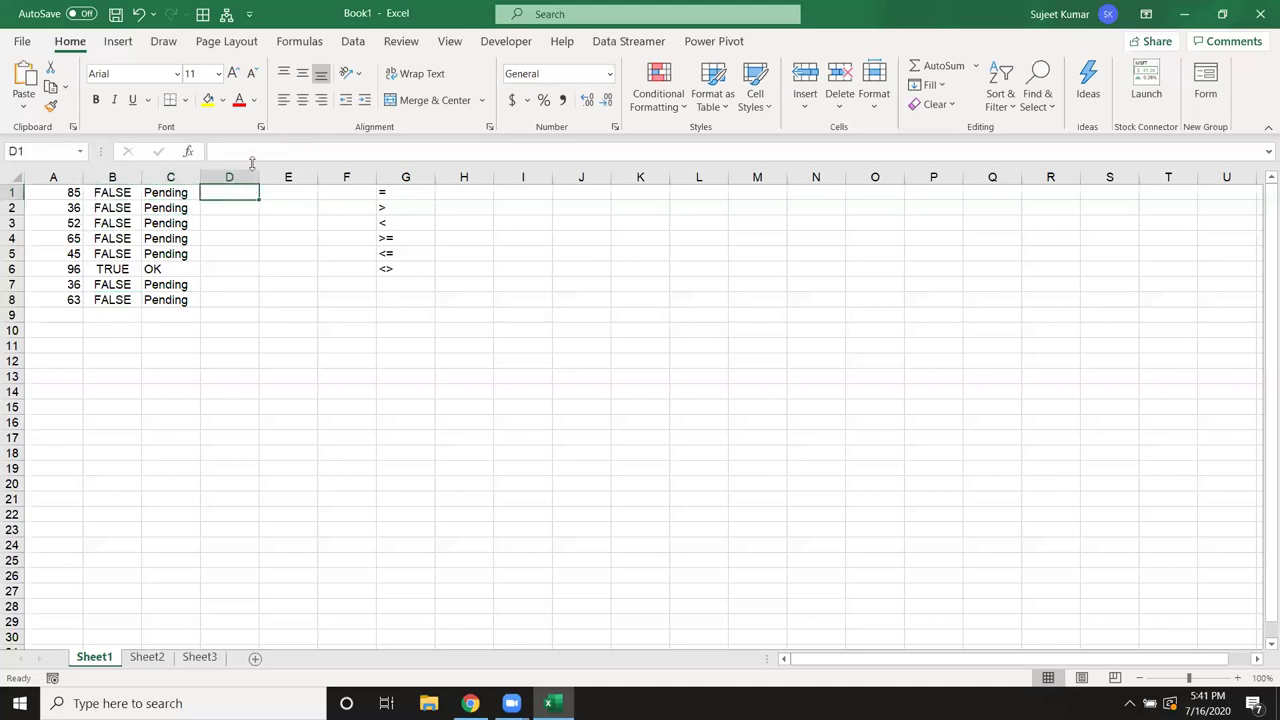
type("=IF(")
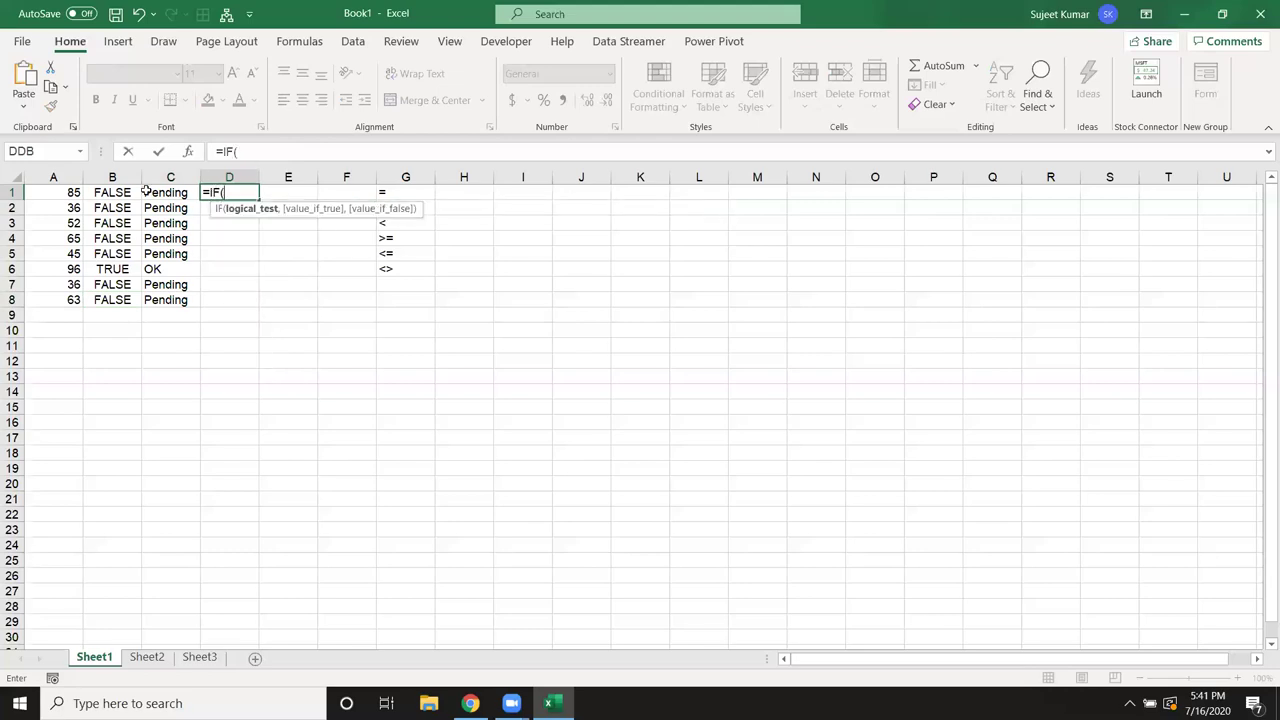
left_click(54, 192)
type(">=")
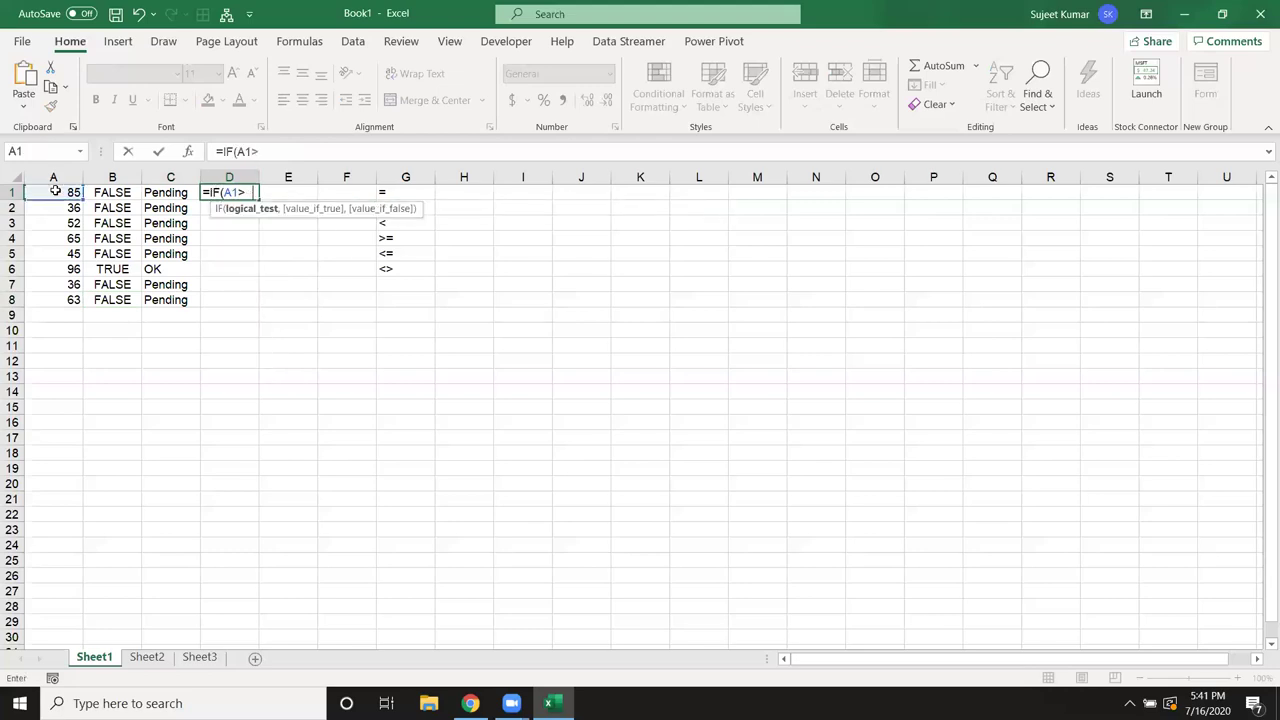
type("50")
type(",\"OK\"")
type(",\"")
type("Pe")
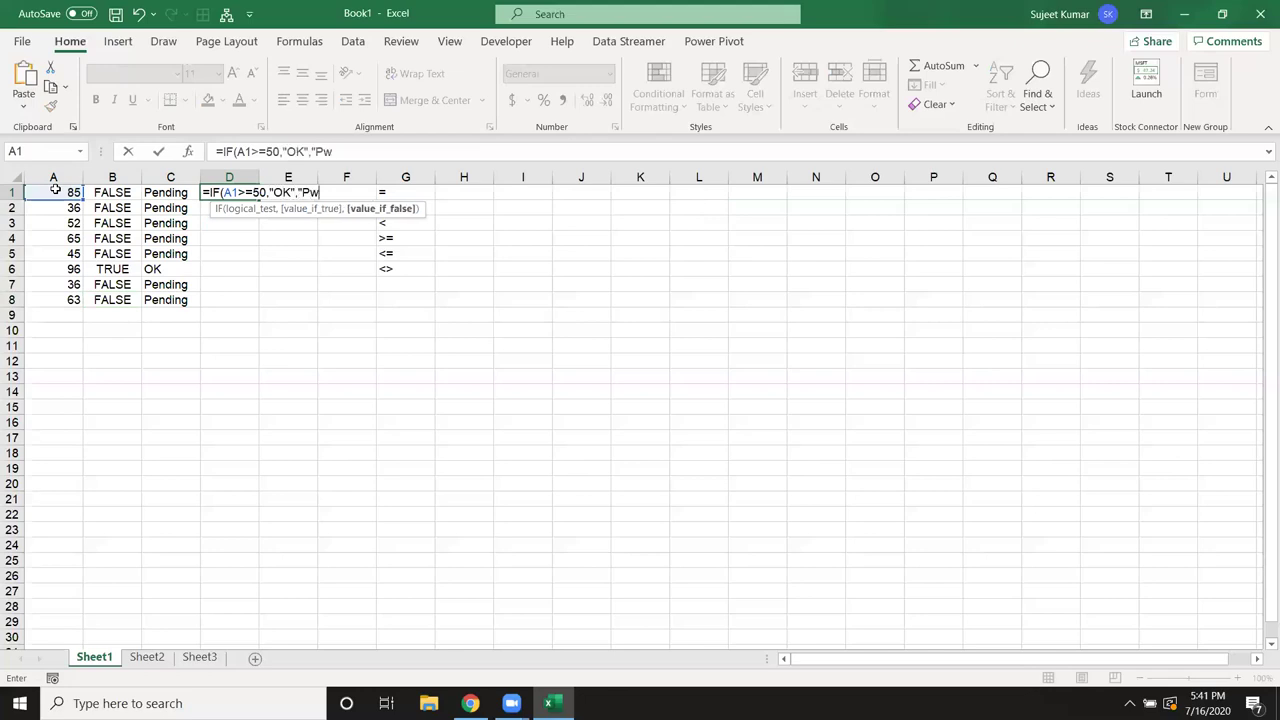
type("nding\")")
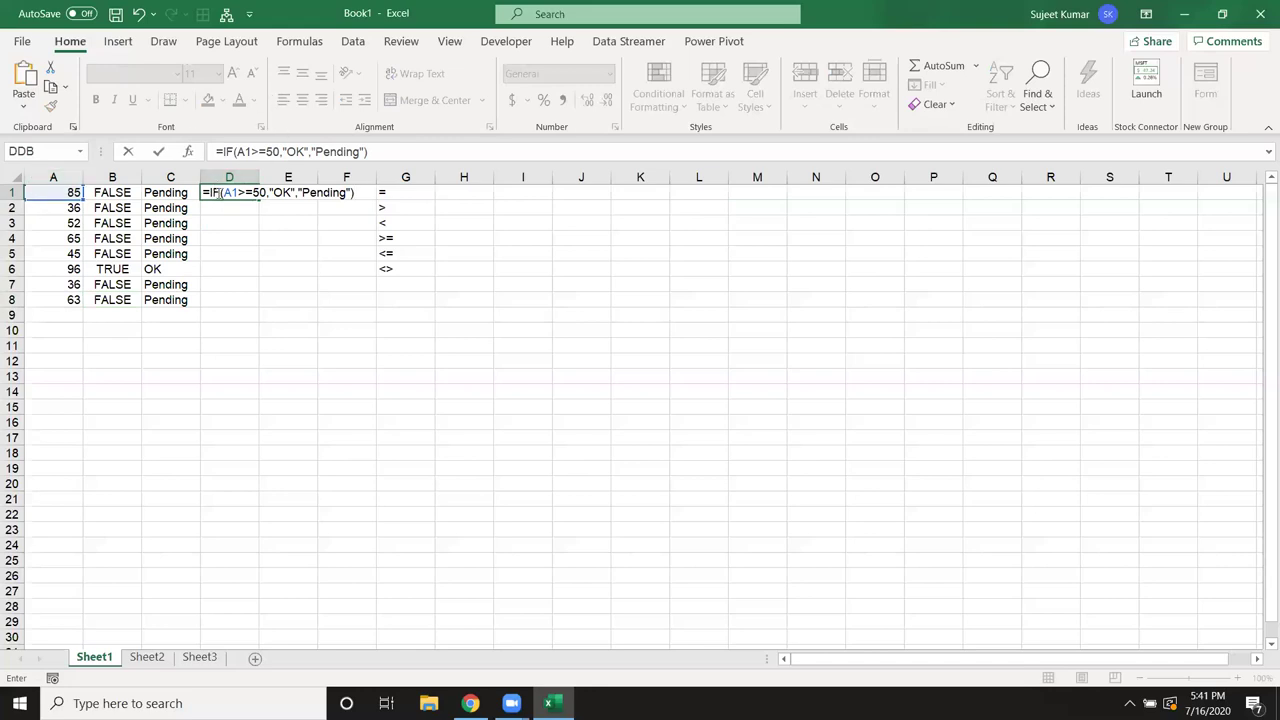
left_click_drag(223, 192, 267, 192)
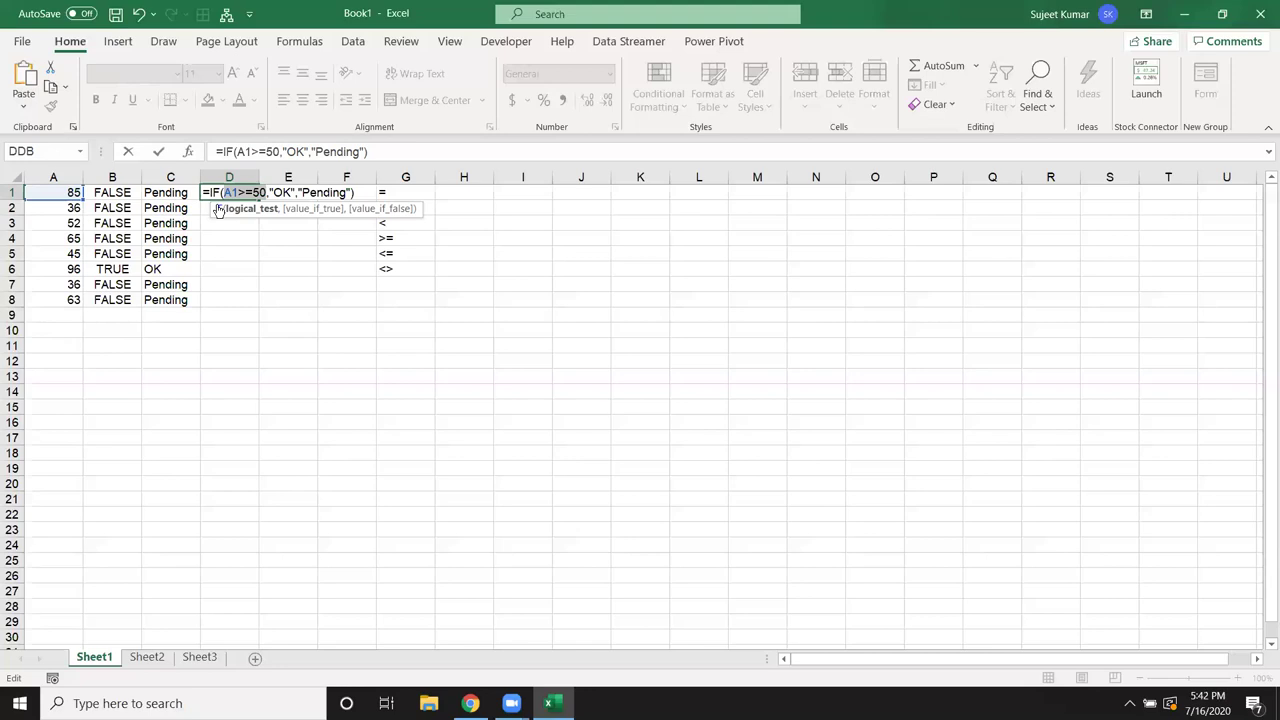
key("Return")
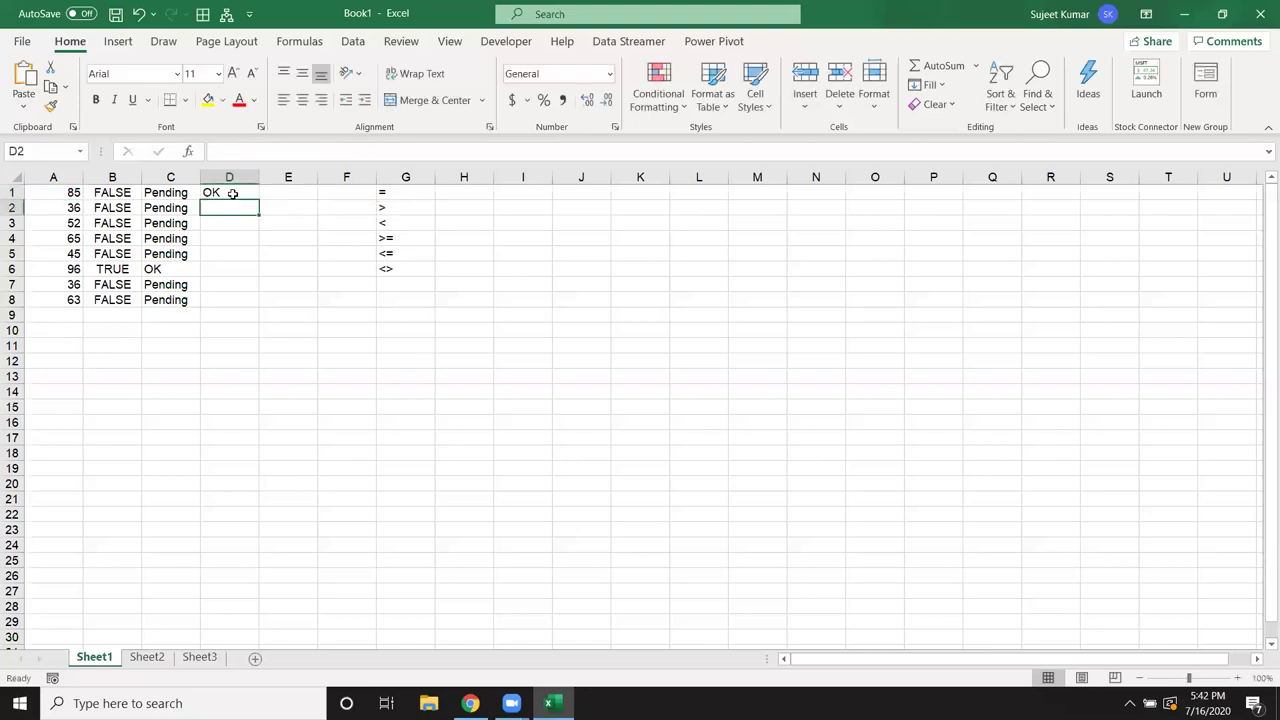
Step: Copy D1's formula down to D8 and clear the old results in B1:C8
left_click(242, 196)
left_click_drag(257, 201, 257, 300)
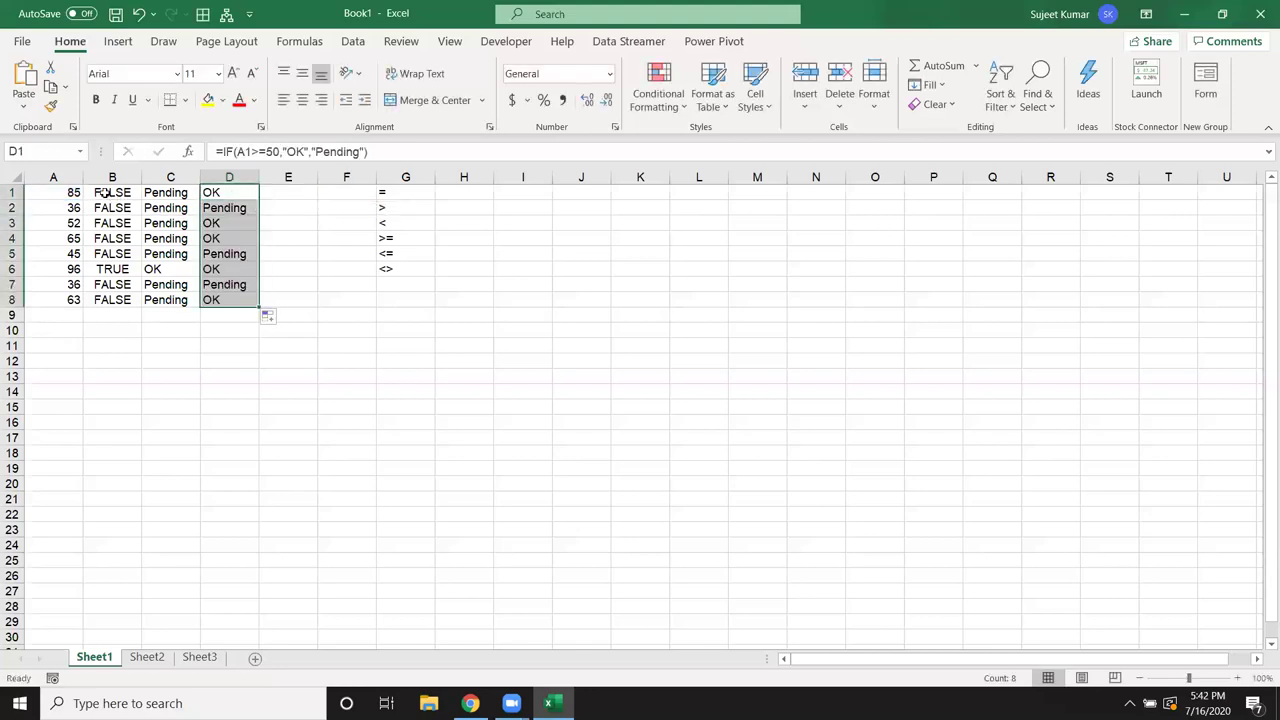
left_click(125, 198)
left_click_drag(148, 192, 165, 298)
key("Delete")
key("Delete")
Step: Review the OK/Pending IF formulas in D1 and D2 without changing them
left_click_drag(243, 192, 241, 284)
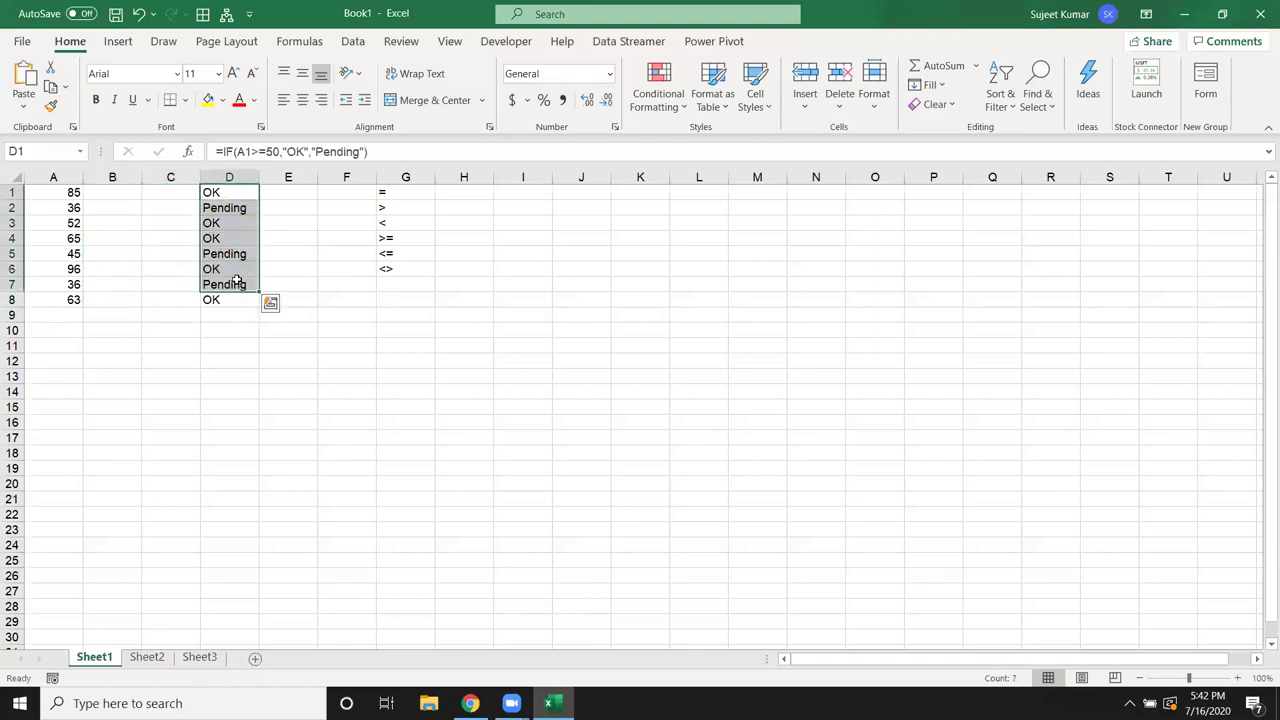
double_click(226, 192)
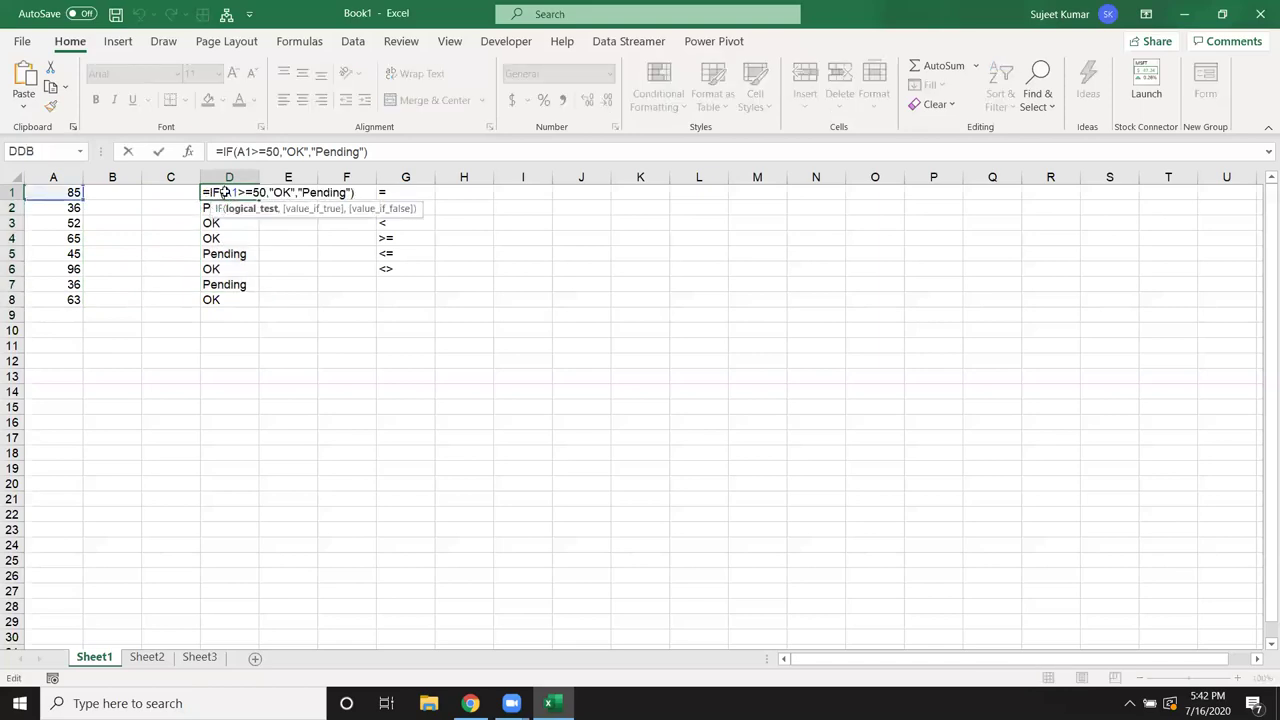
key("Return")
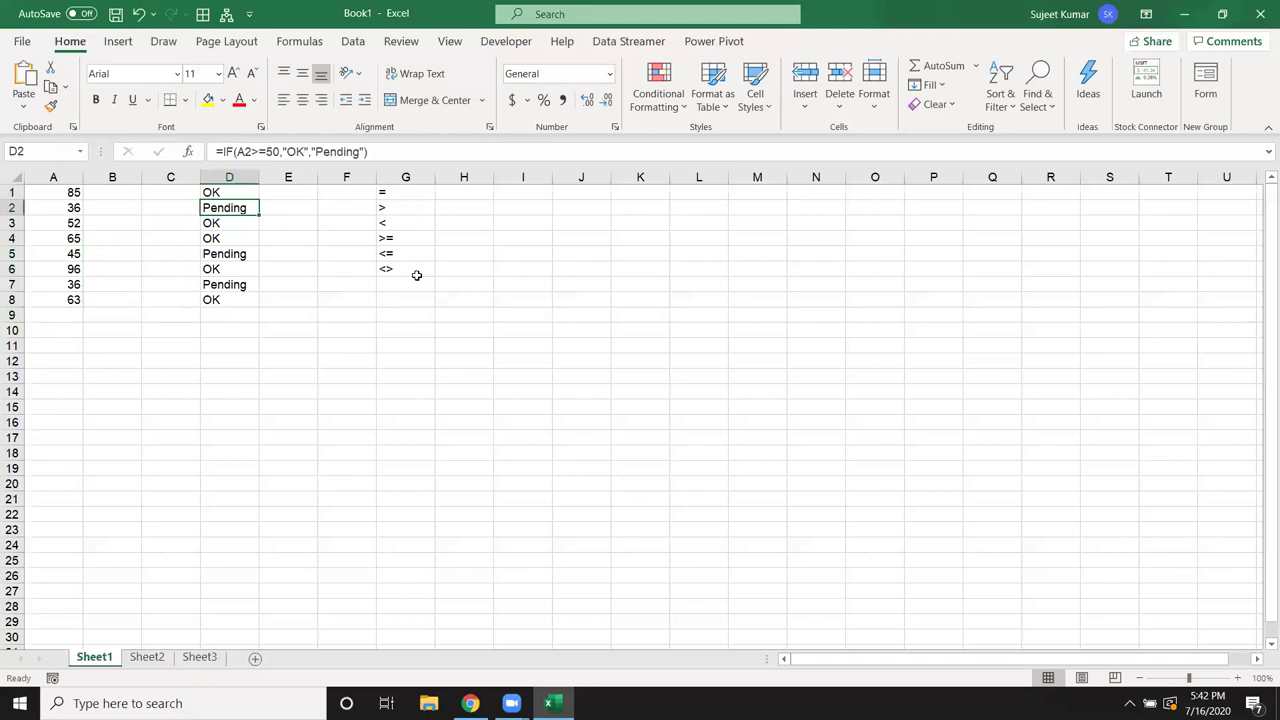
left_click_drag(412, 270, 383, 194)
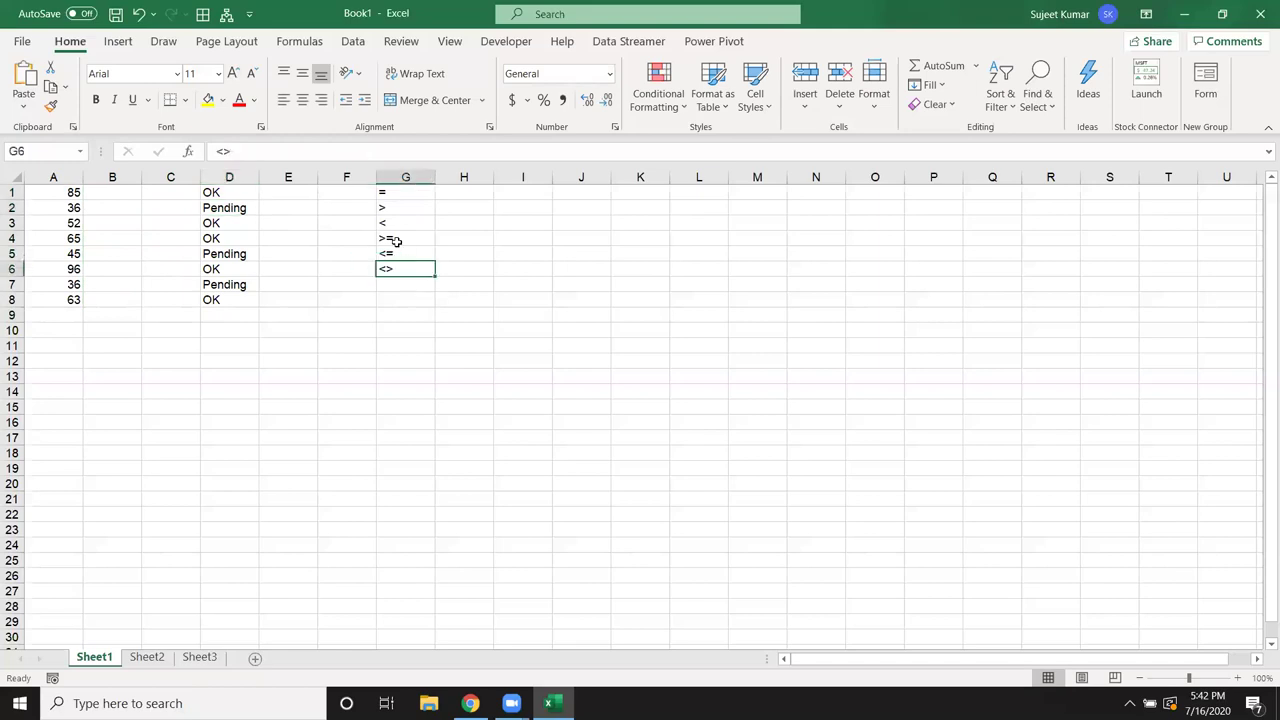
double_click(248, 208)
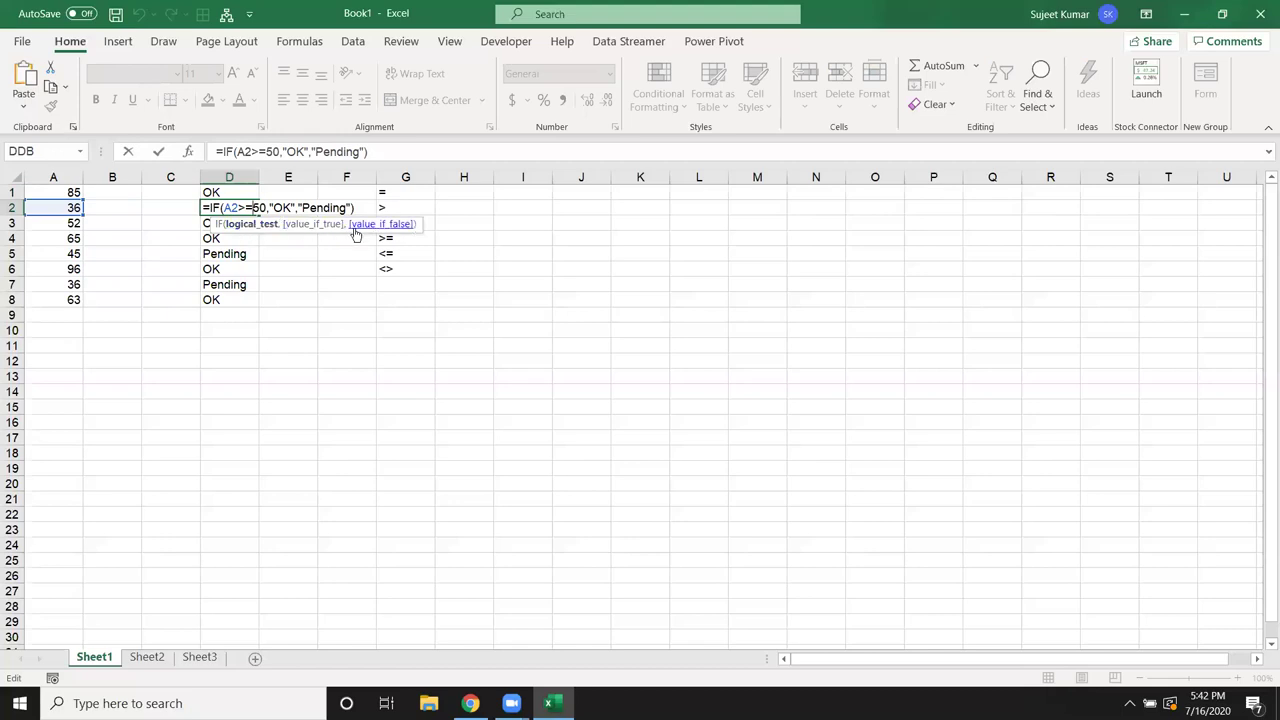
key("Escape")
left_click(241, 191)
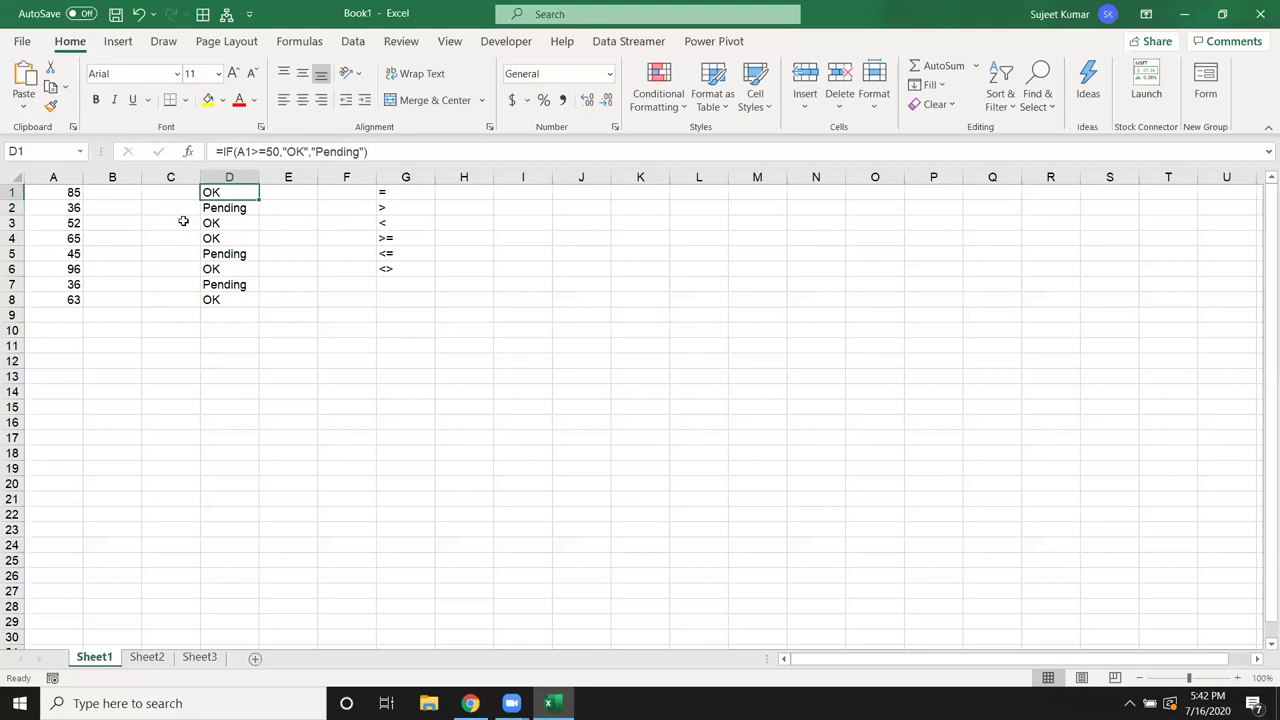
left_click(270, 347)
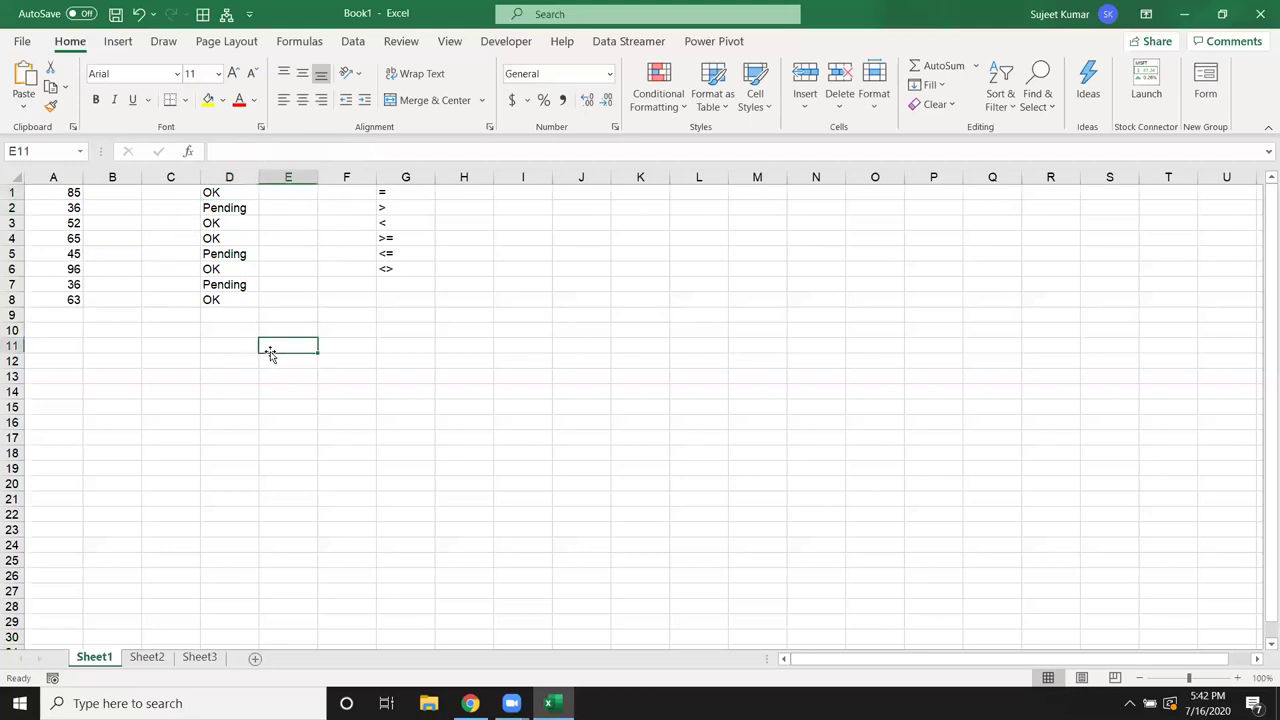
Step: Insert the IF function into C12 from the All category of Insert Function
left_click(157, 362)
type("=")
key("Escape")
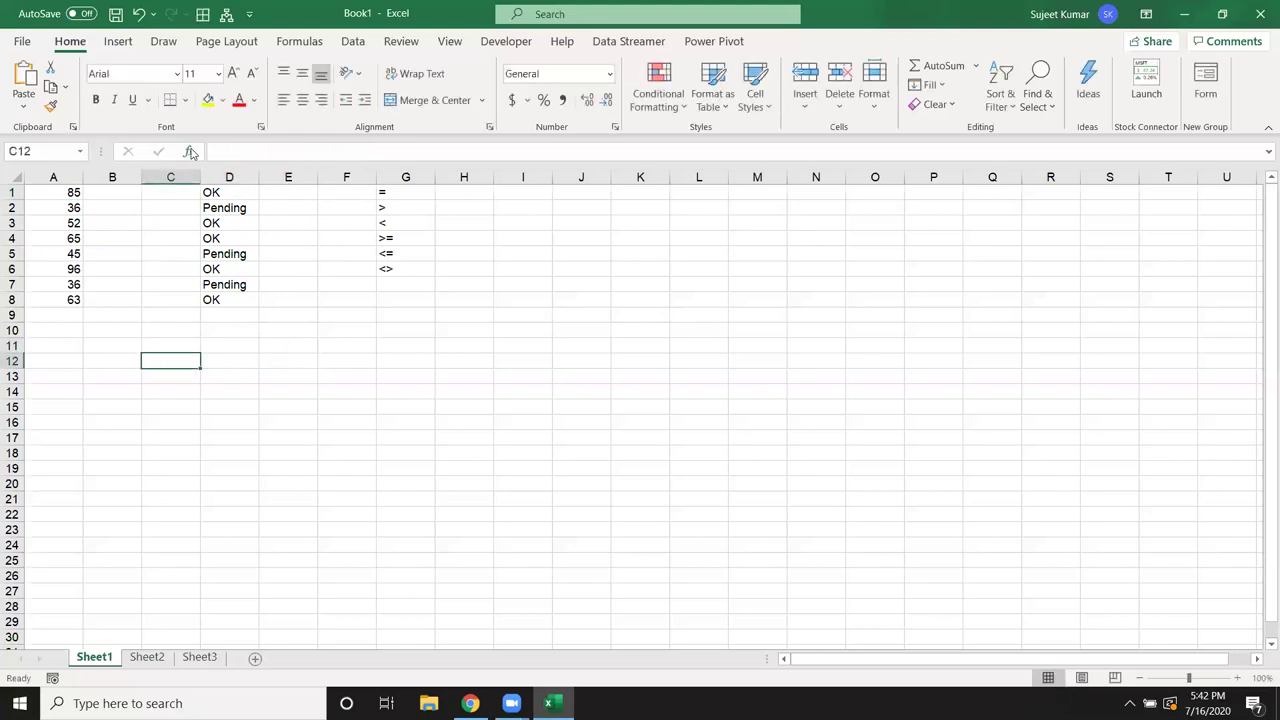
left_click(190, 152)
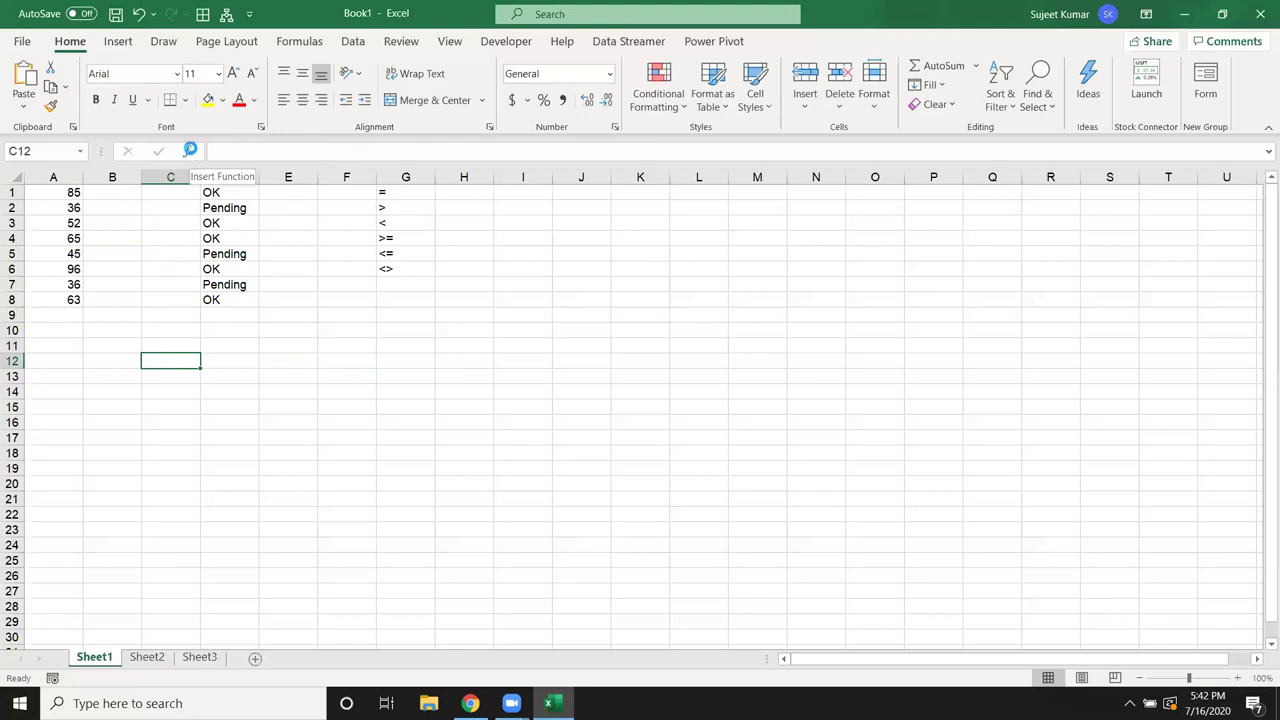
left_click(334, 239)
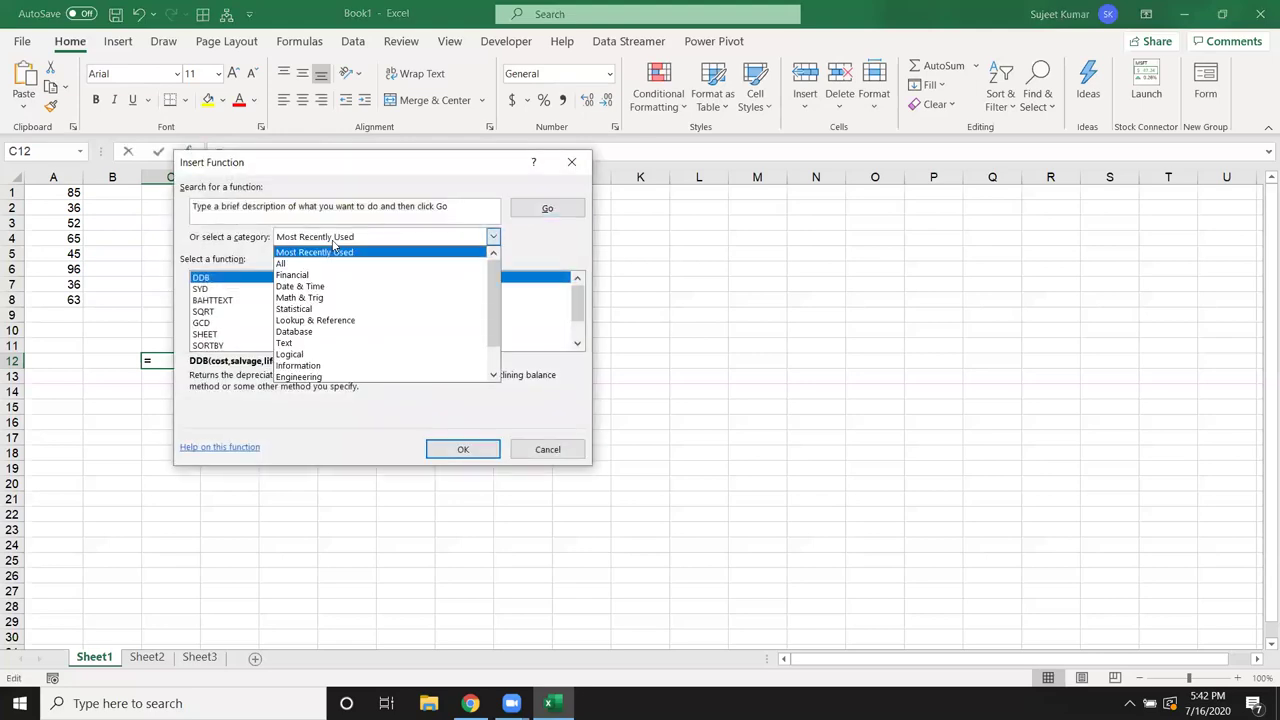
left_click(319, 265)
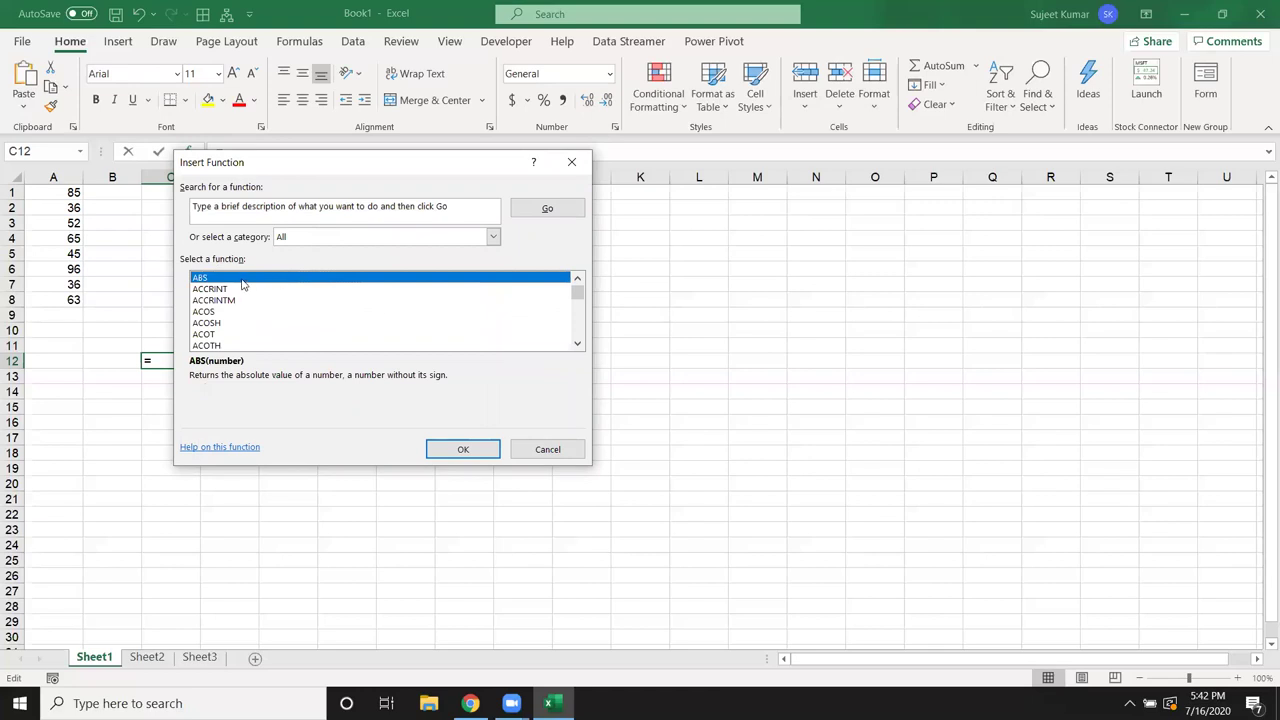
key("i")
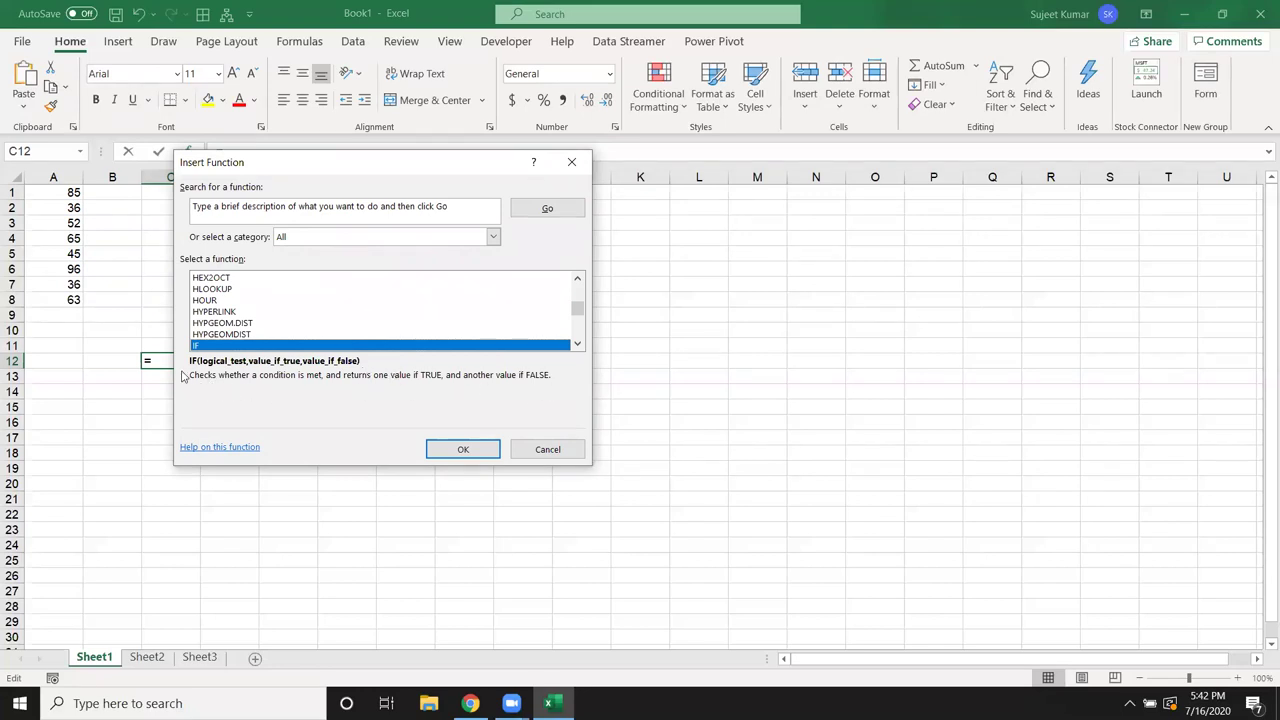
left_click(461, 449)
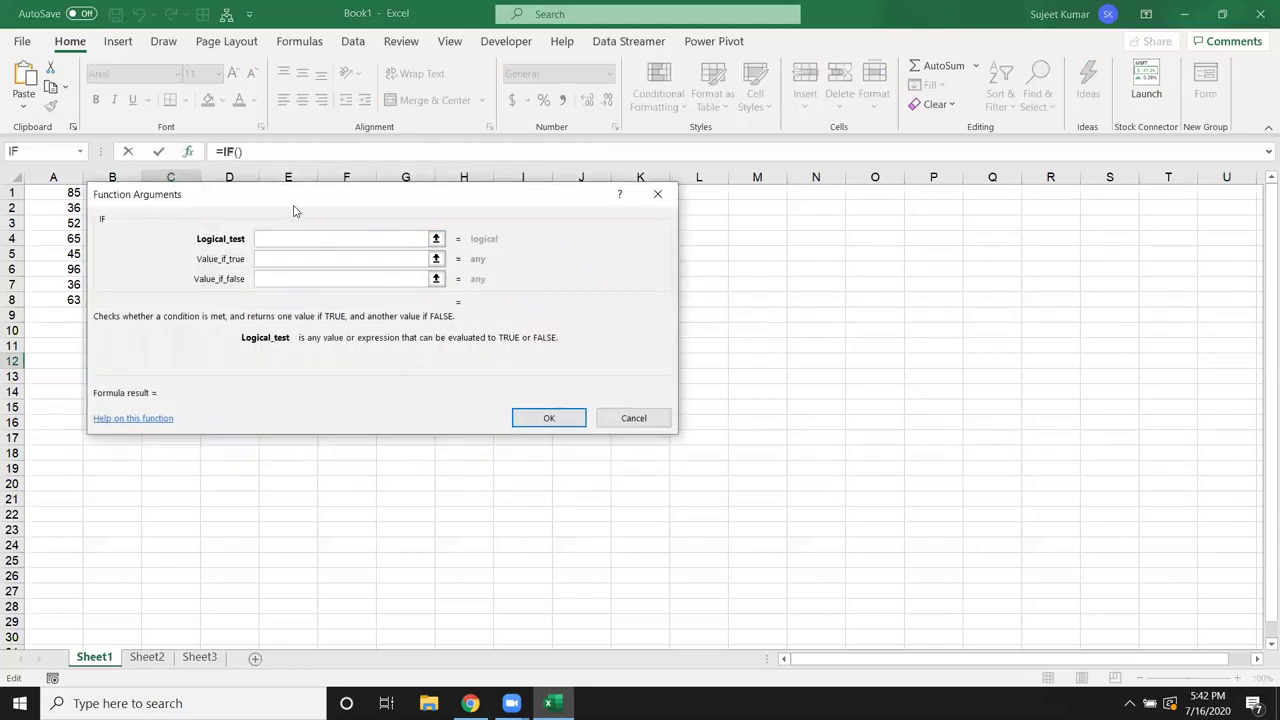
Step: Set the IF Logical_test to A2>50 and Value_if_true to "OK"
left_click_drag(294, 212, 546, 235)
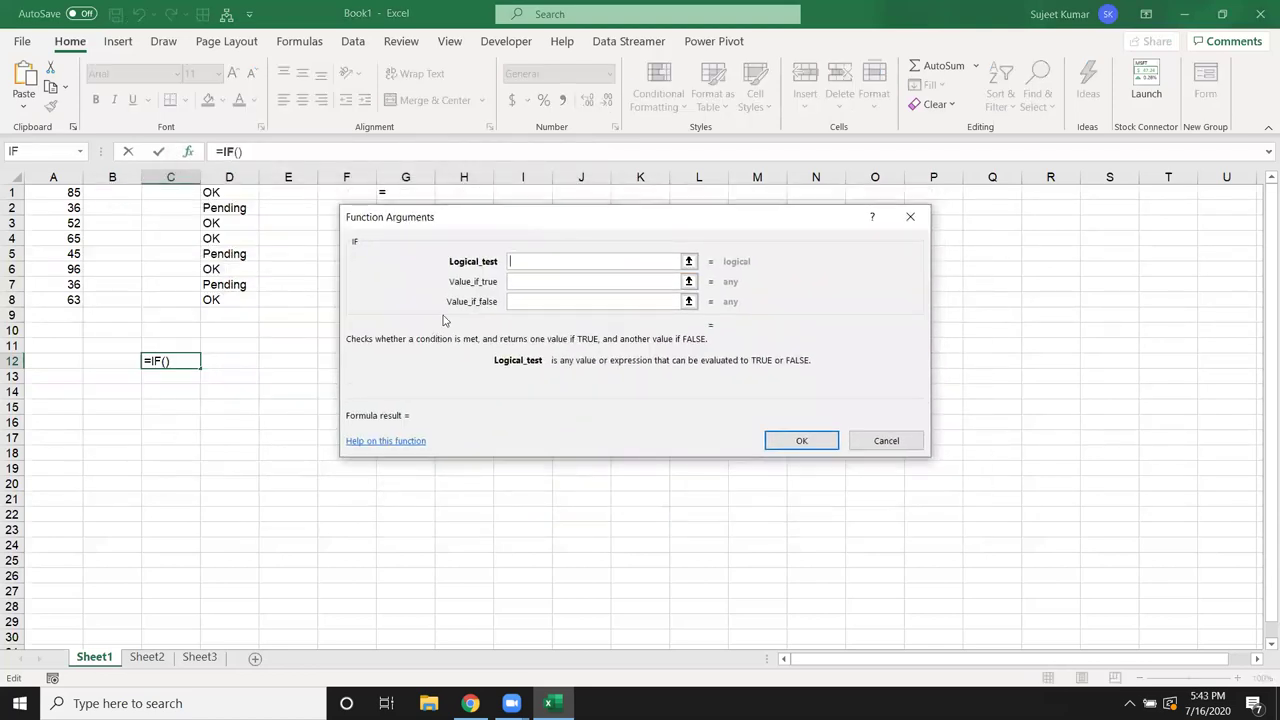
left_click(68, 204)
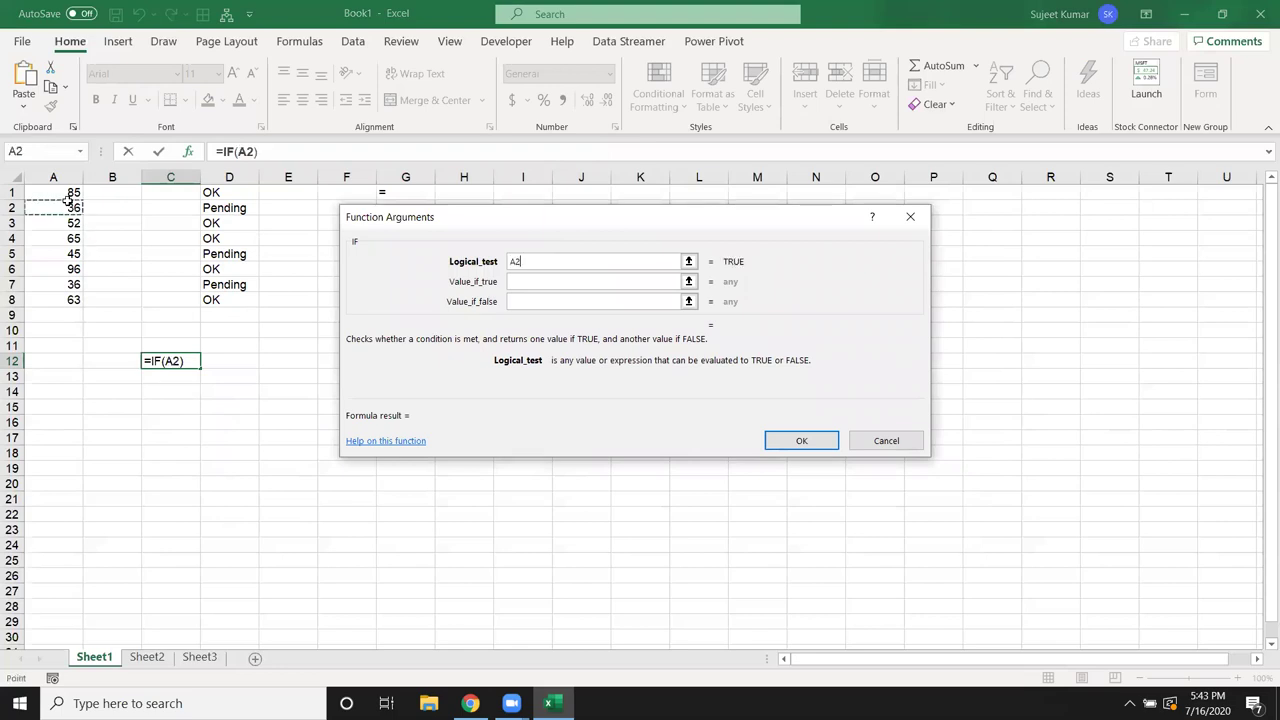
type(">50")
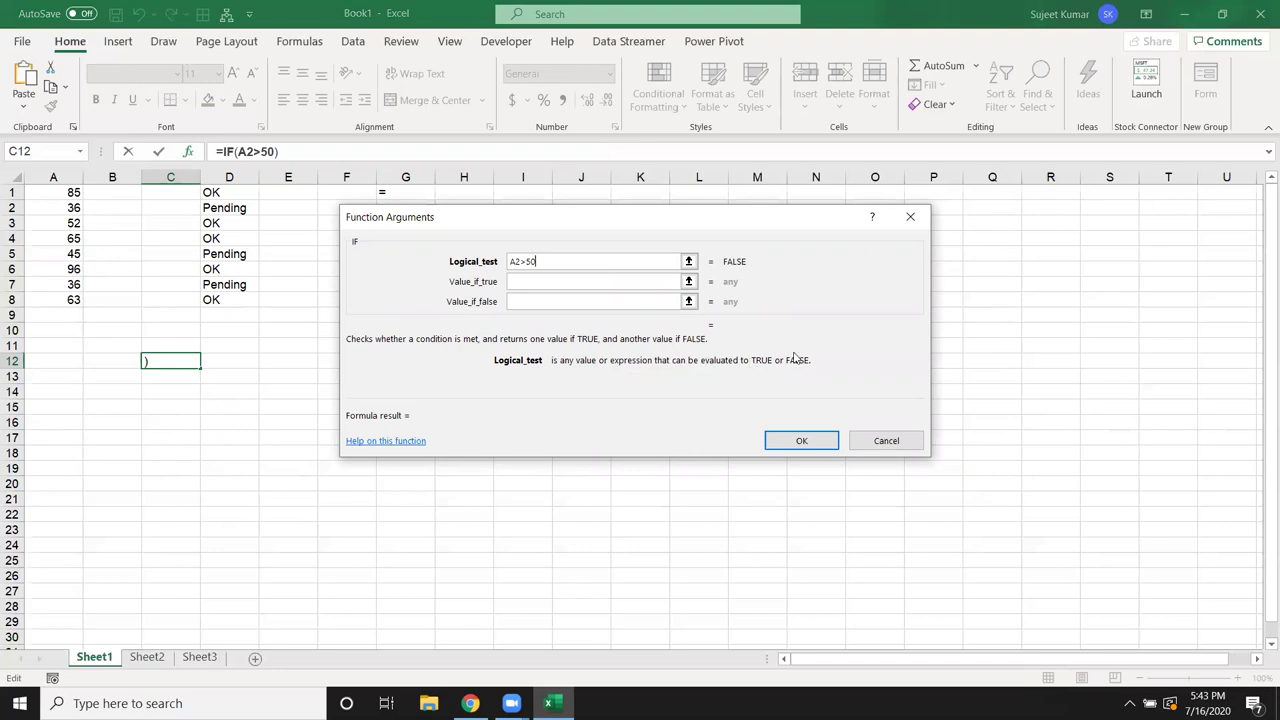
left_click(576, 284)
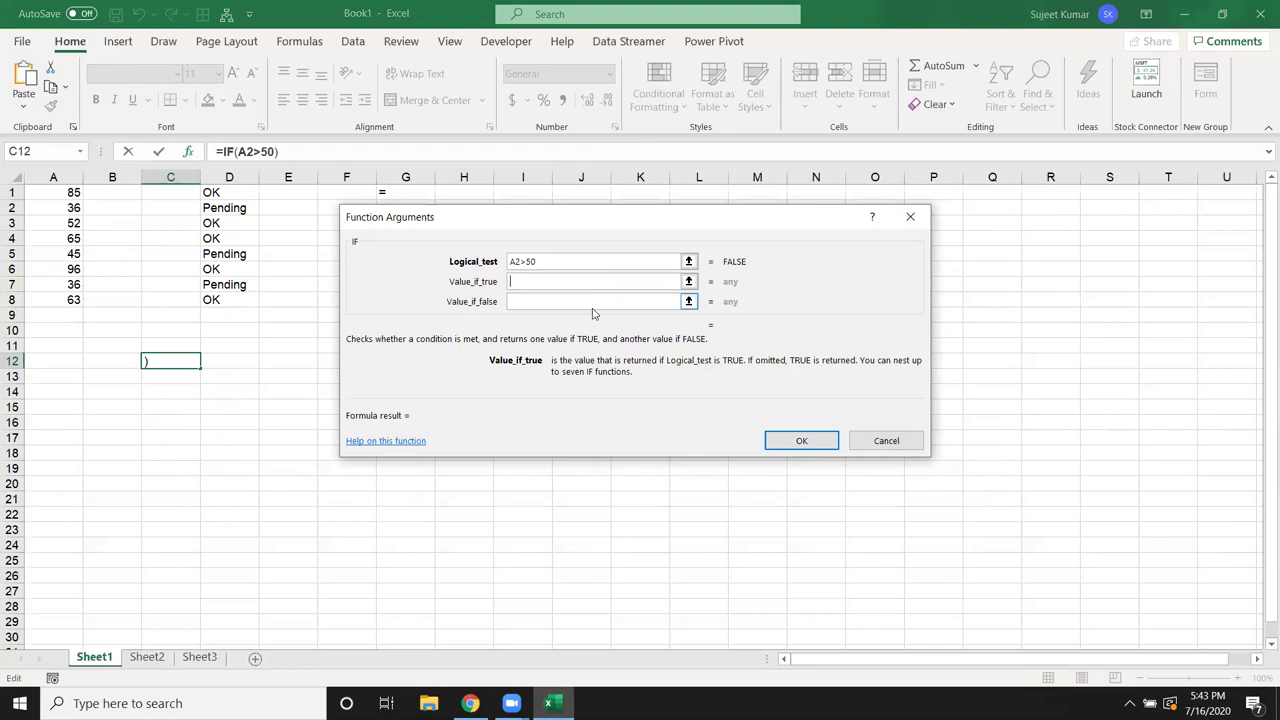
type("ok")
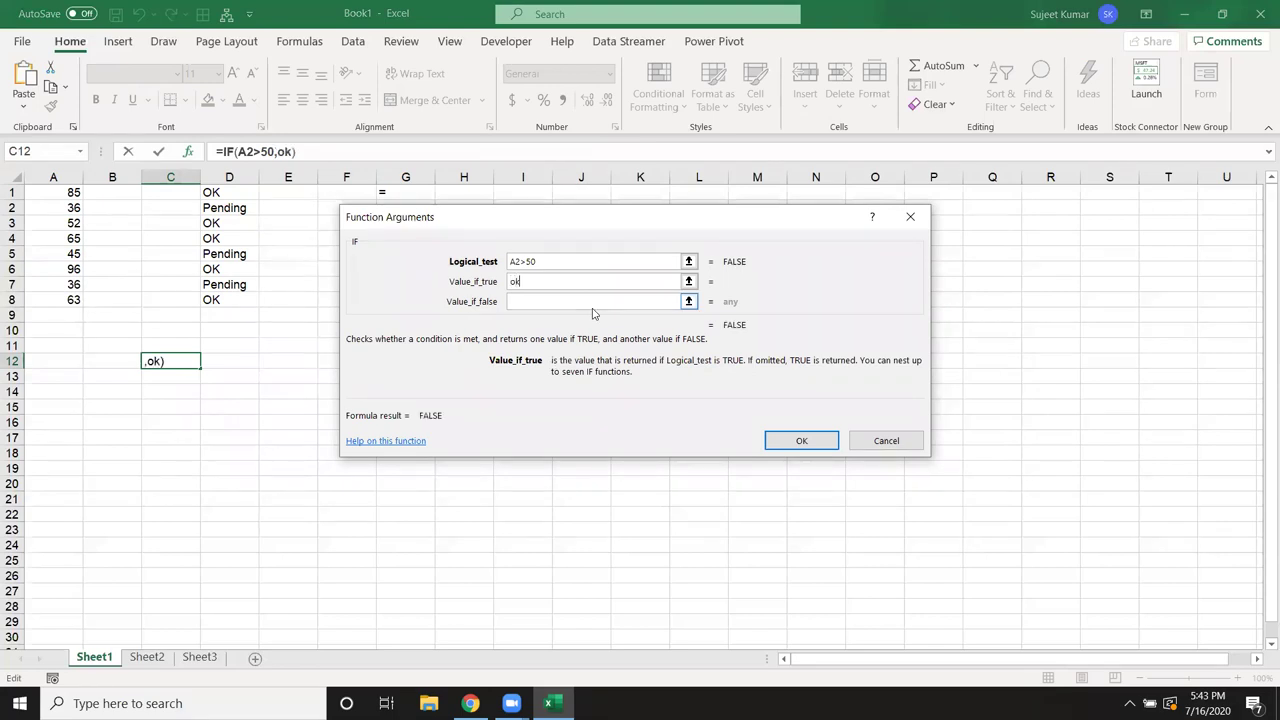
key("BackSpace")
key("BackSpace")
type("K")
Step: Set Value_if_false to "Penindig" and open the online help for IF
left_click(579, 301)
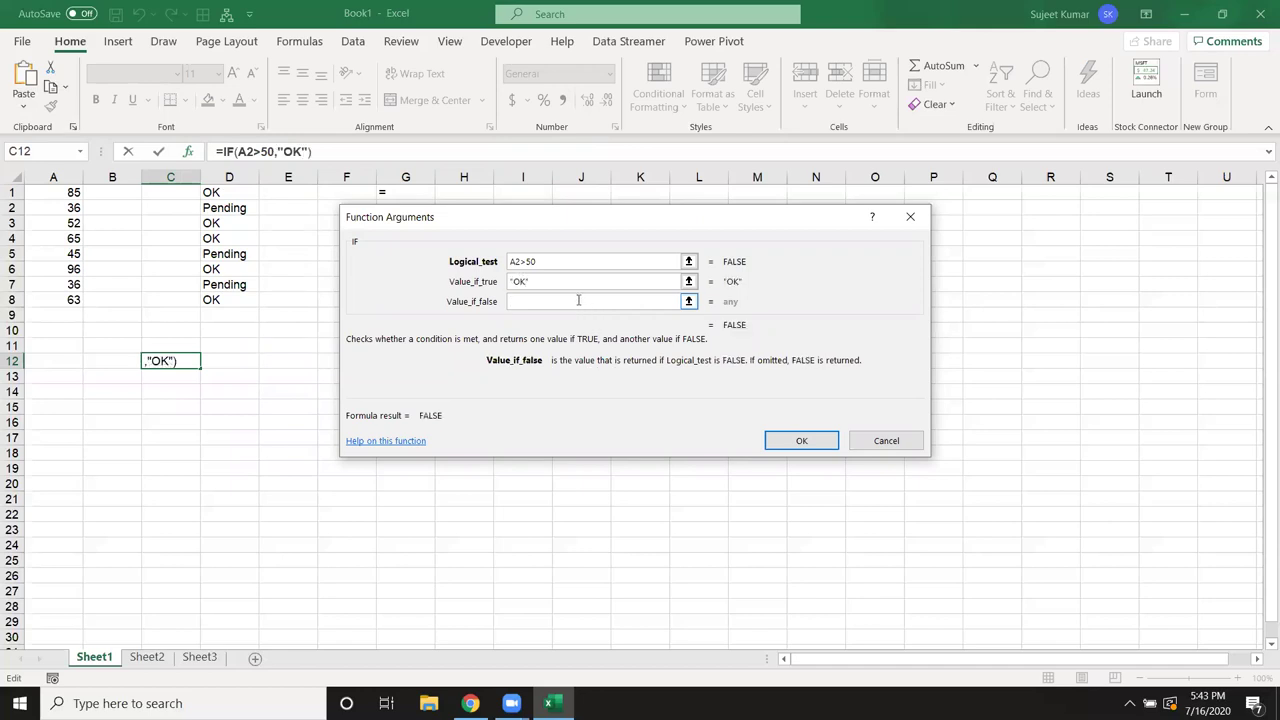
type("Penindi")
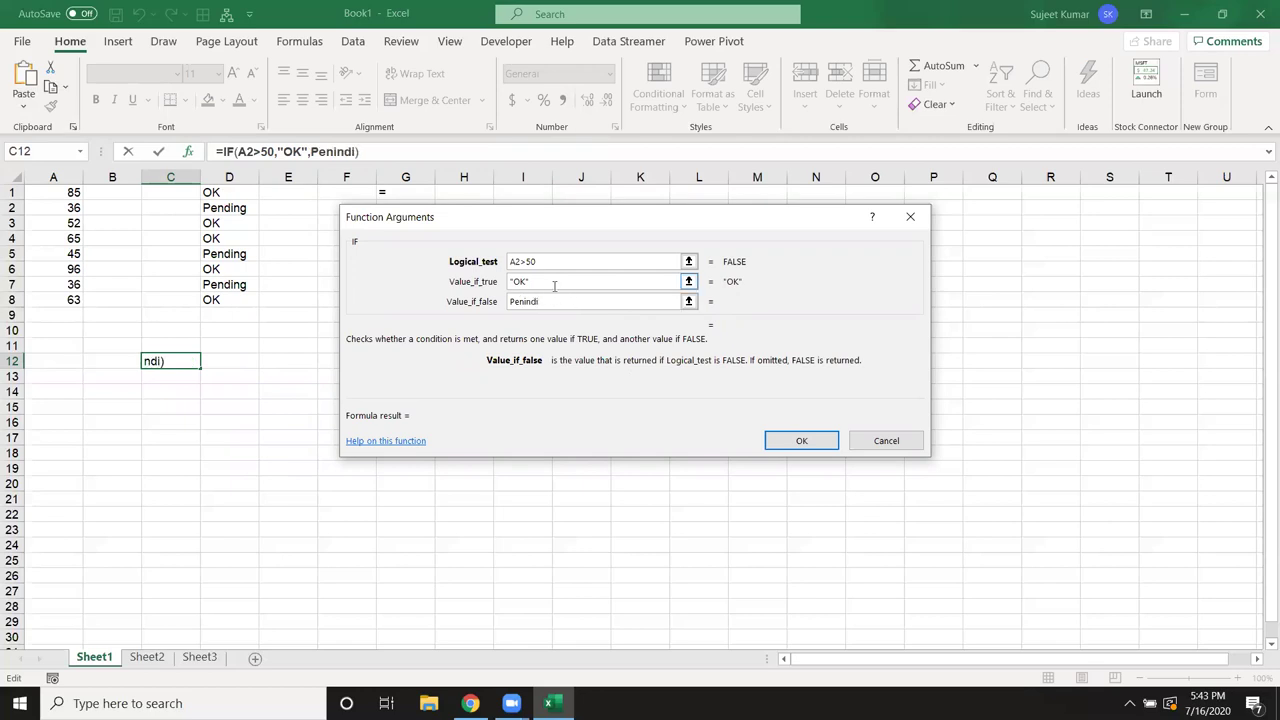
type("g")
left_click(554, 286)
left_click(561, 301)
left_click(561, 301)
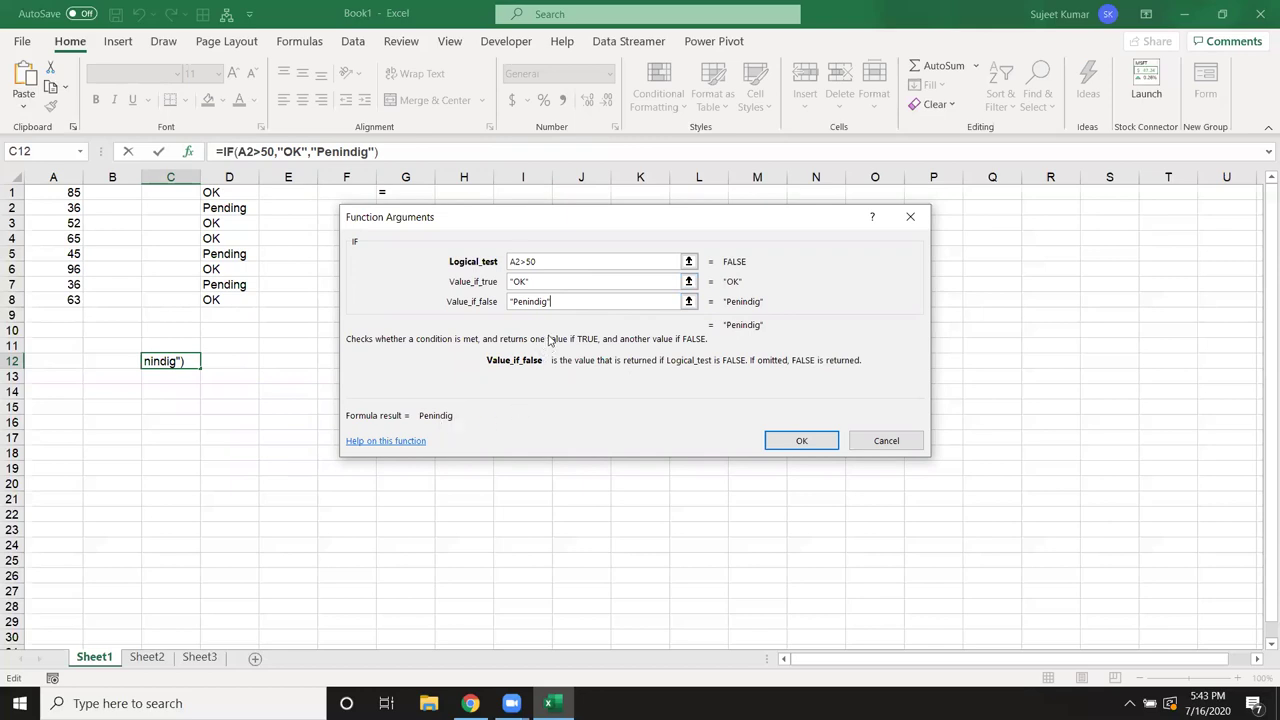
left_click(388, 443)
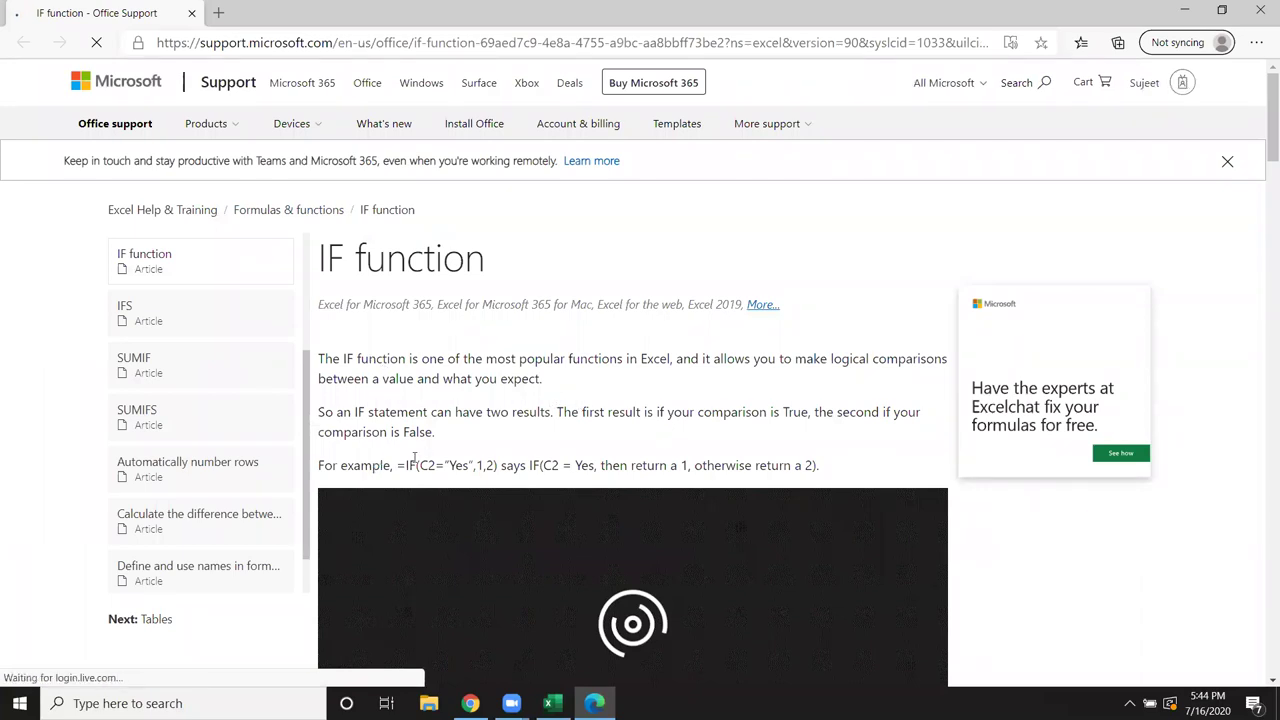
Step: Read the IF function article's syntax and examples, then close the browser window
scroll(683, 451, "down", 5)
scroll(641, 422, "up", 3)
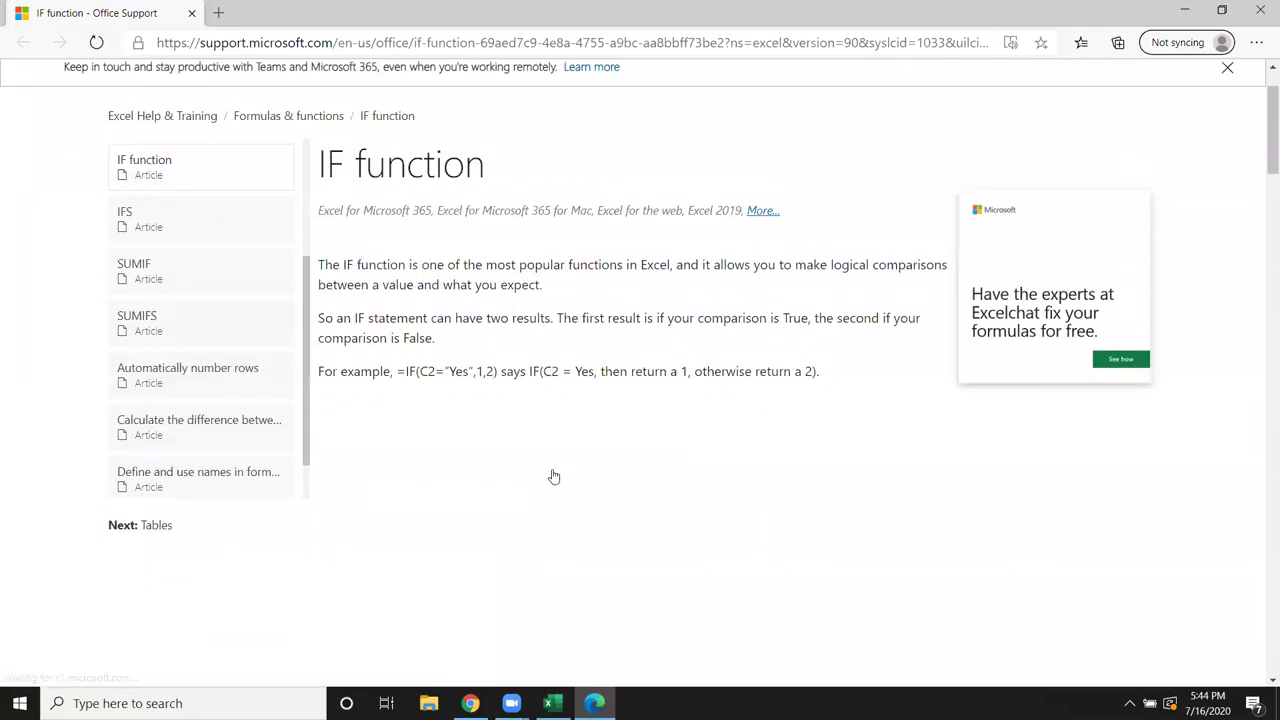
scroll(551, 477, "down", 4)
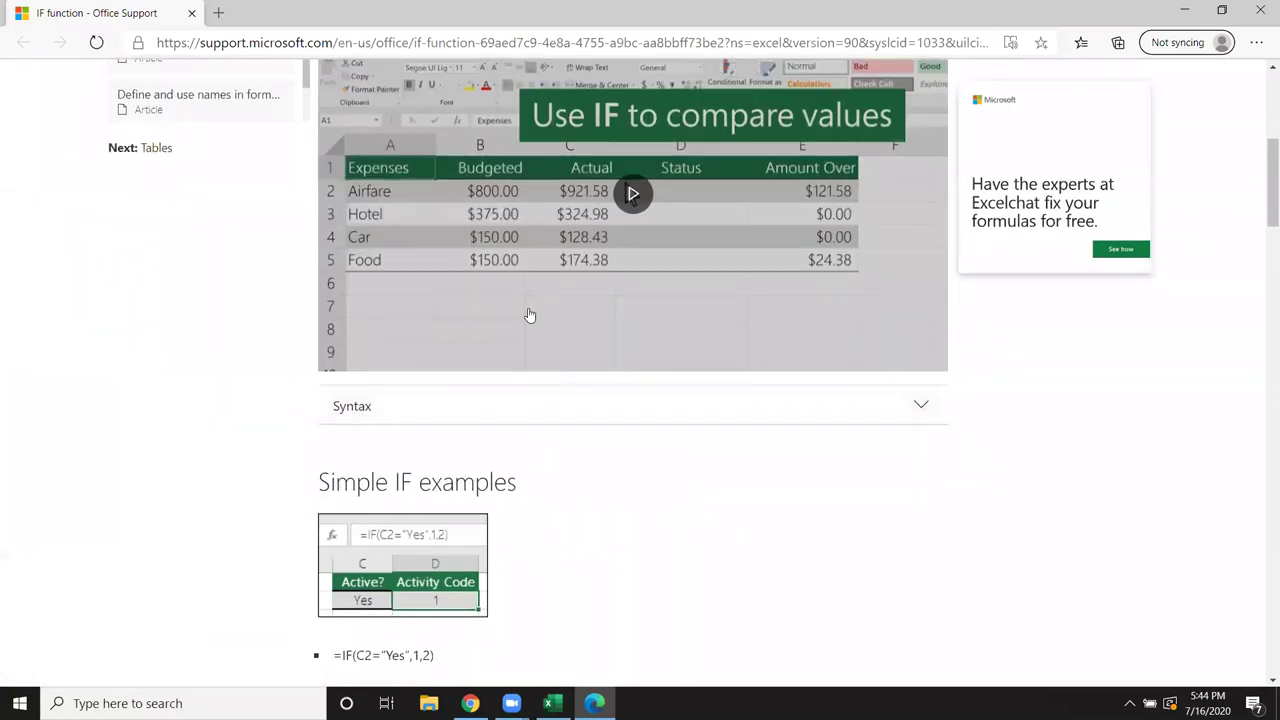
left_click(529, 414)
scroll(530, 418, "down", 3)
scroll(500, 380, "up", 1)
scroll(490, 340, "down", 3)
scroll(472, 298, "down", 4)
scroll(472, 298, "down", 3)
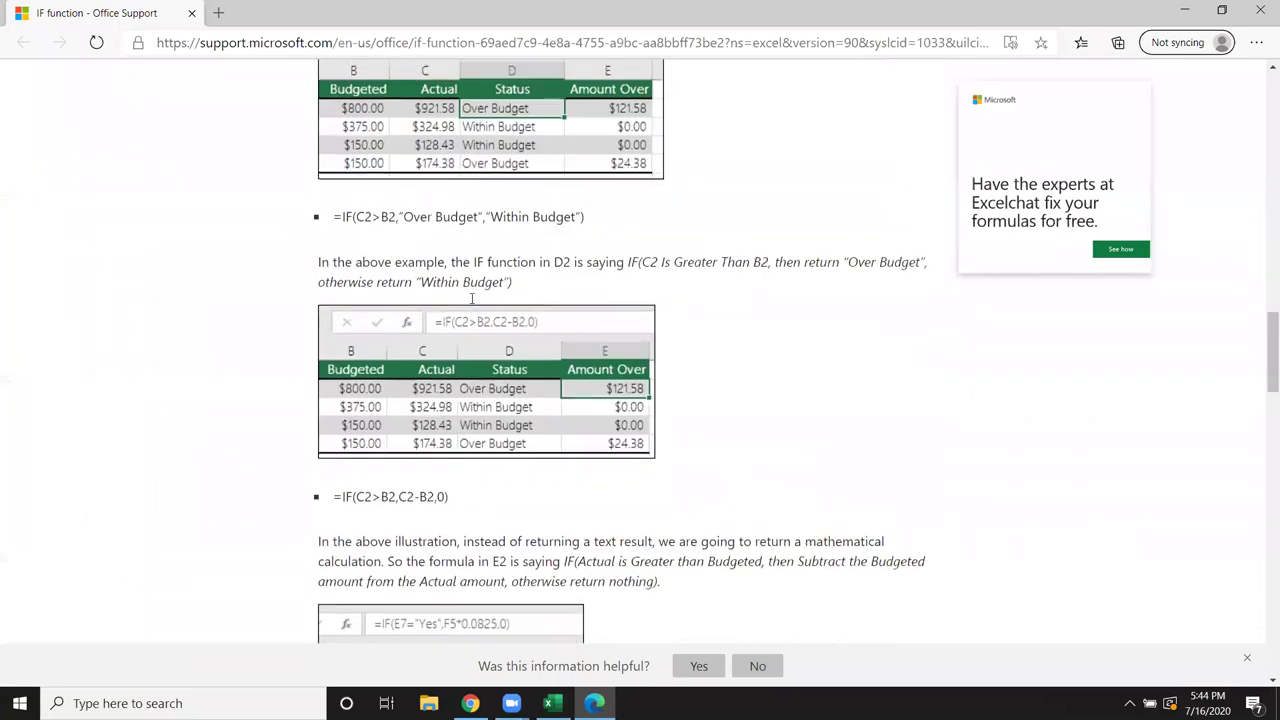
scroll(472, 300, "down", 3)
scroll(473, 302, "down", 3)
scroll(473, 304, "down", 3)
scroll(473, 304, "down", 4)
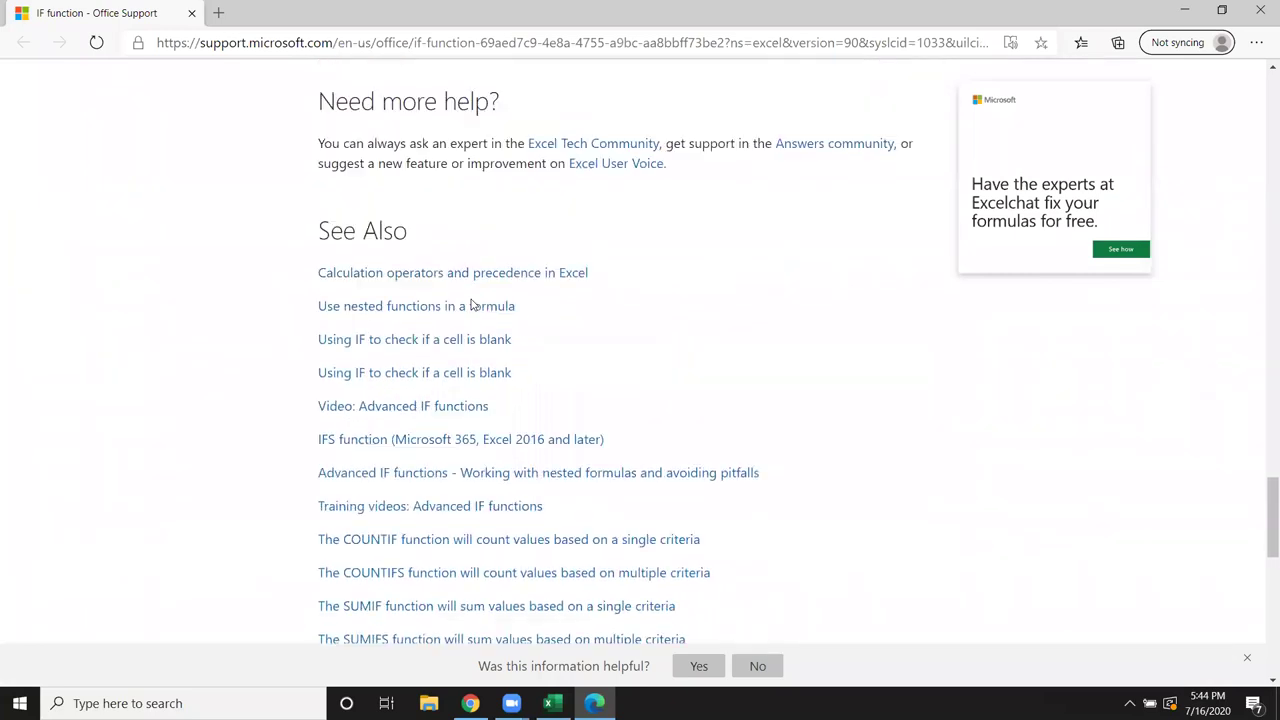
scroll(473, 304, "up", 4)
scroll(473, 303, "down", 4)
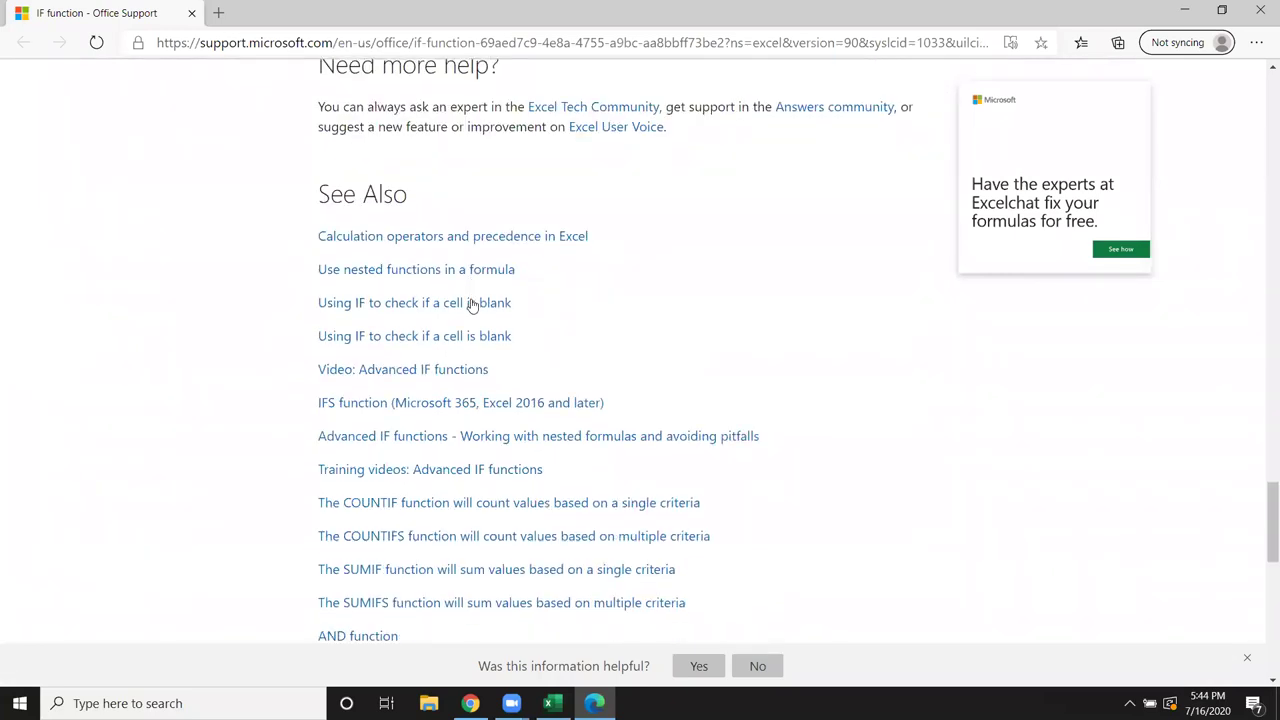
scroll(471, 306, "down", 5)
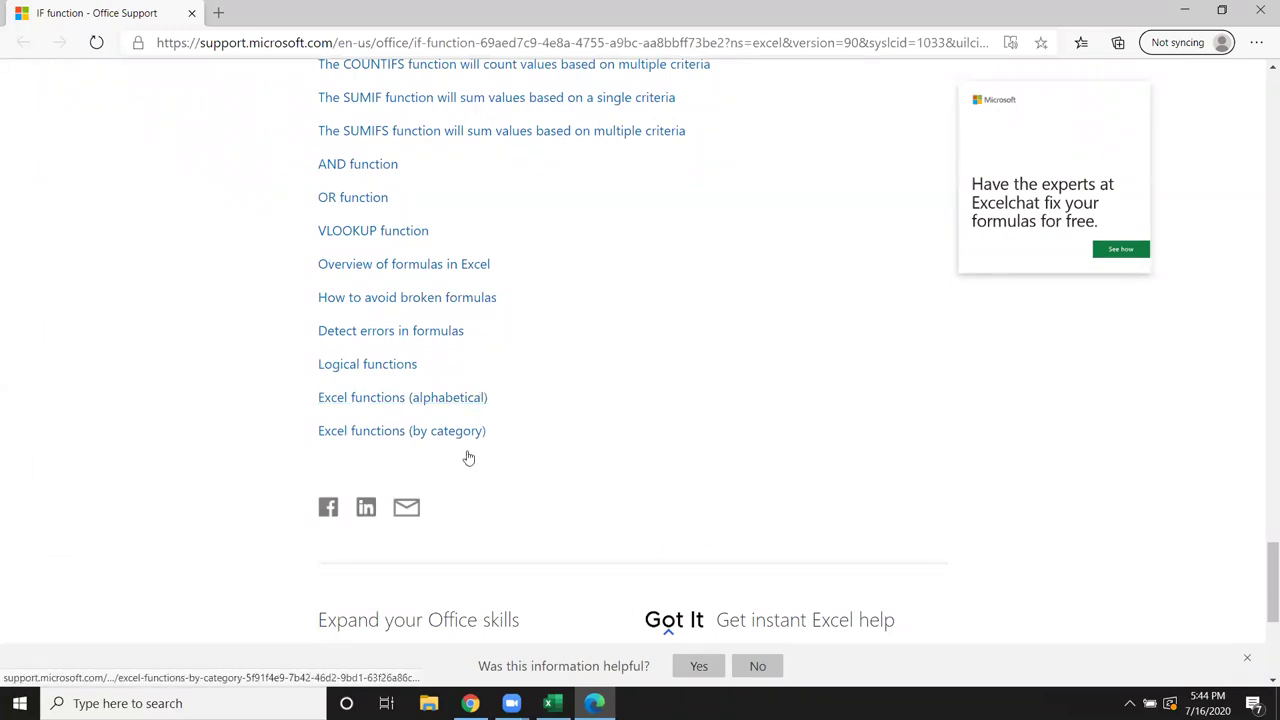
scroll(469, 457, "up", 4)
scroll(469, 457, "up", 3)
scroll(468, 456, "up", 3)
scroll(469, 457, "up", 3)
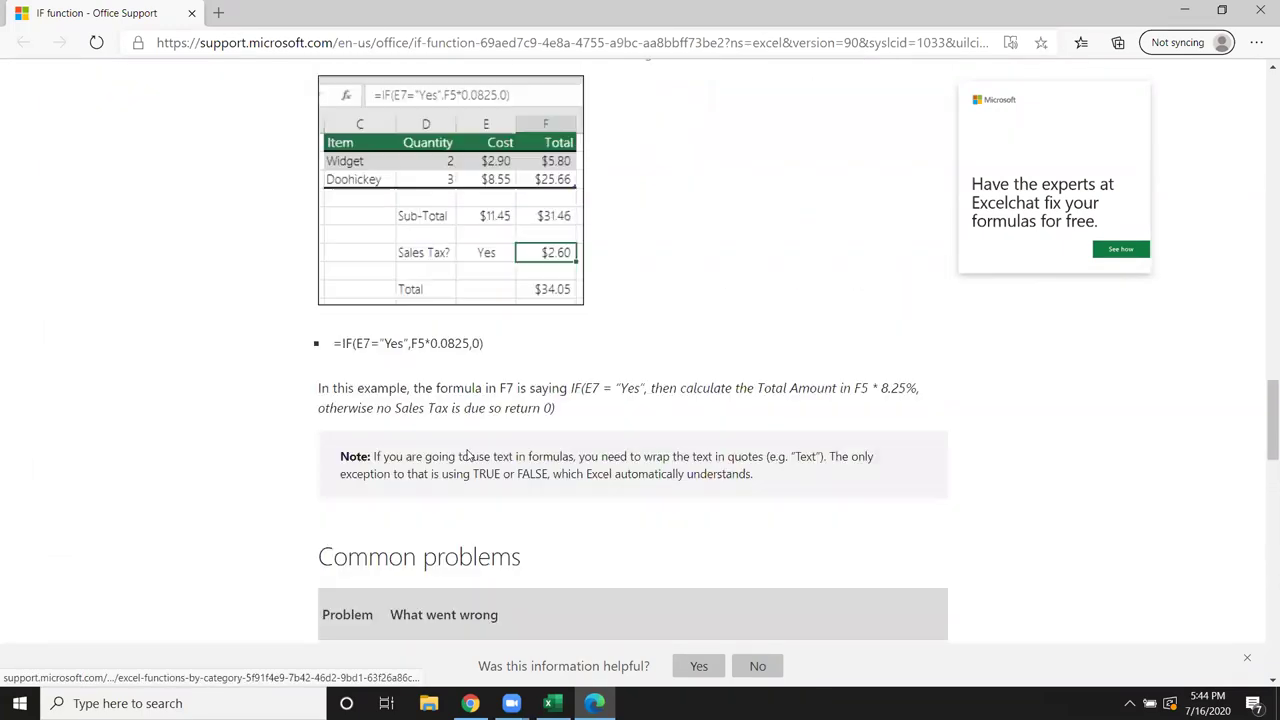
scroll(469, 457, "up", 1)
scroll(469, 455, "up", 5)
scroll(469, 452, "up", 3)
scroll(469, 452, "up", 3)
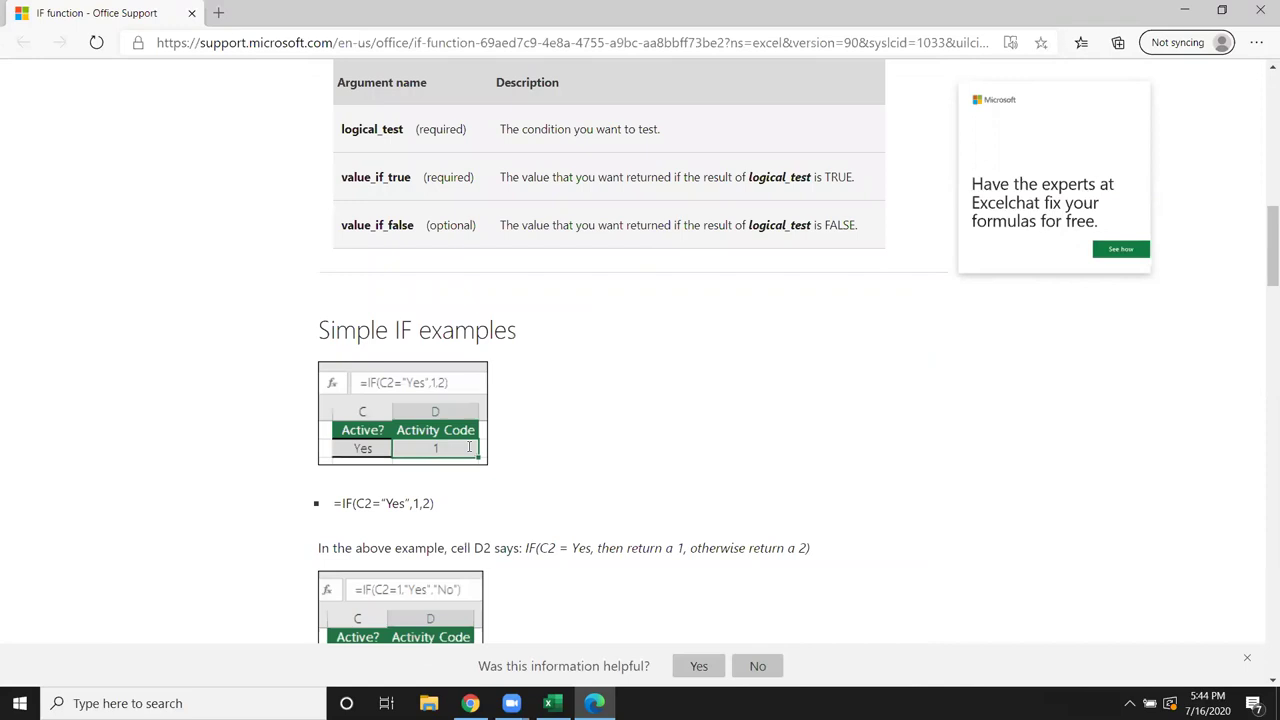
scroll(469, 452, "up", 3)
scroll(469, 450, "up", 4)
scroll(469, 446, "up", 4)
scroll(469, 446, "up", 2)
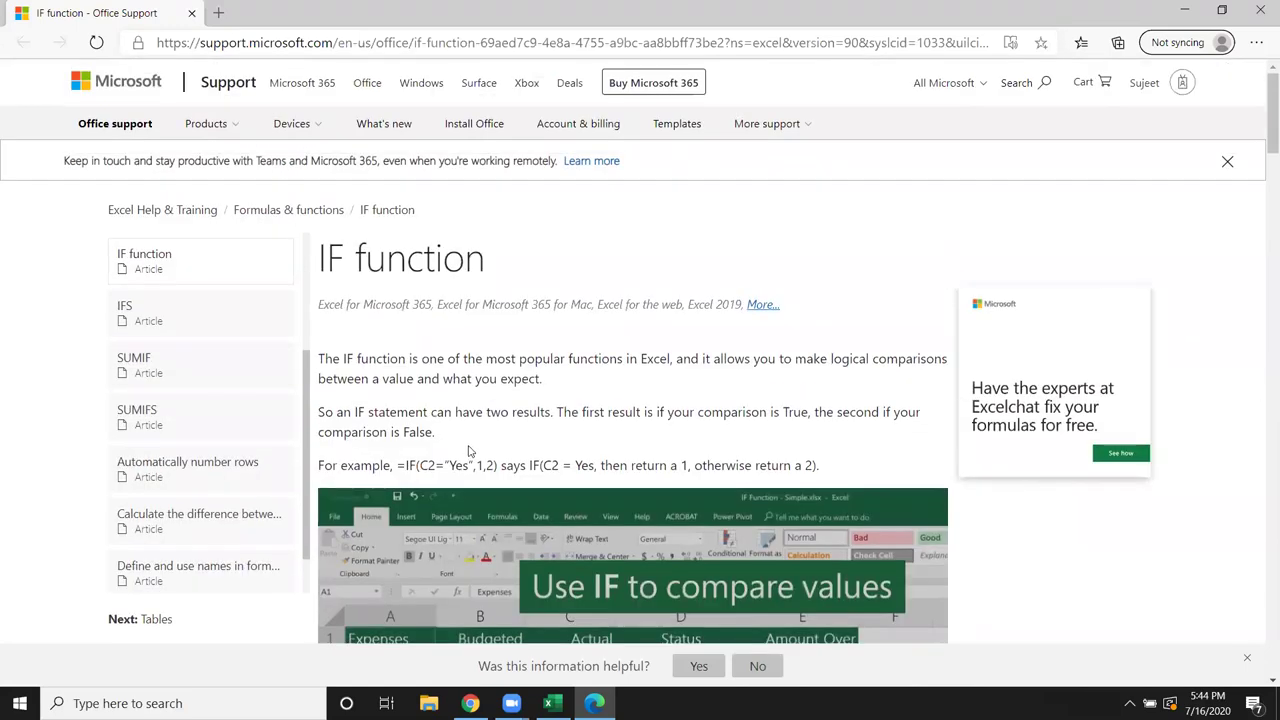
scroll(469, 442, "down", 2)
scroll(470, 444, "down", 4)
scroll(471, 445, "down", 6)
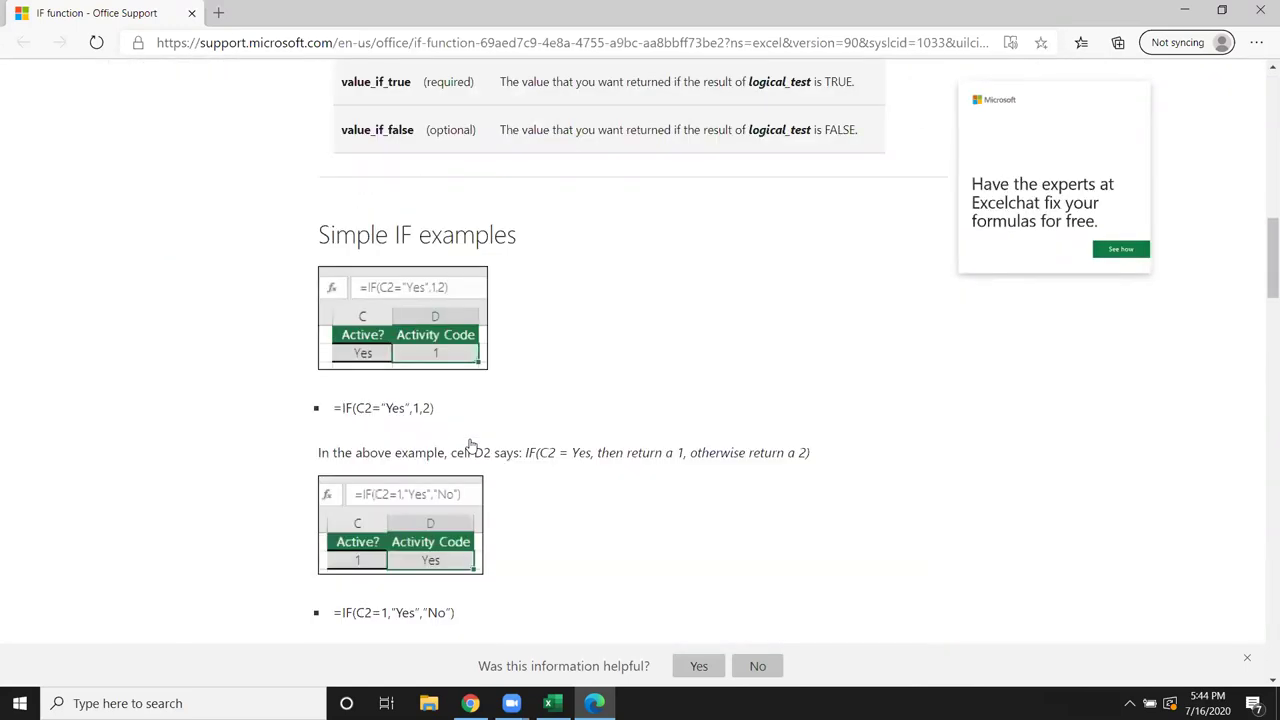
scroll(471, 445, "down", 4)
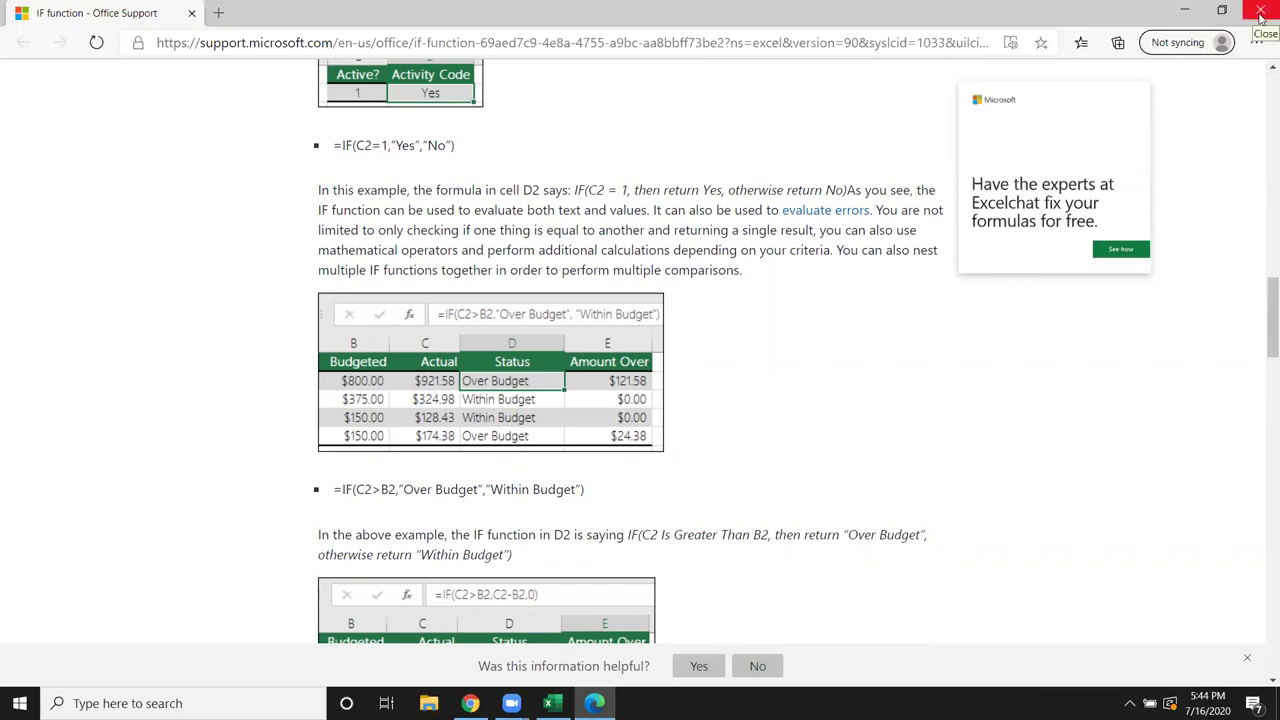
left_click(1257, 10)
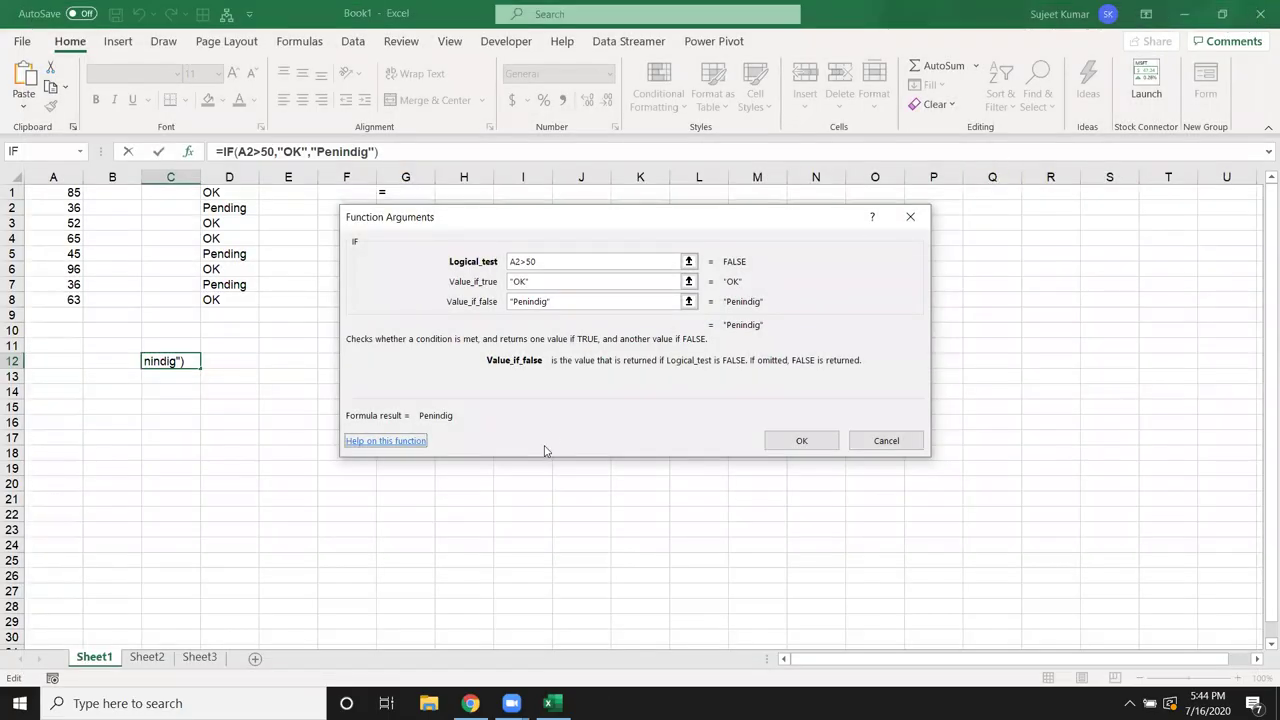
Step: Confirm =IF(A2>50,"OK","Penindig") in C12, then start a function in D12
left_click(804, 440)
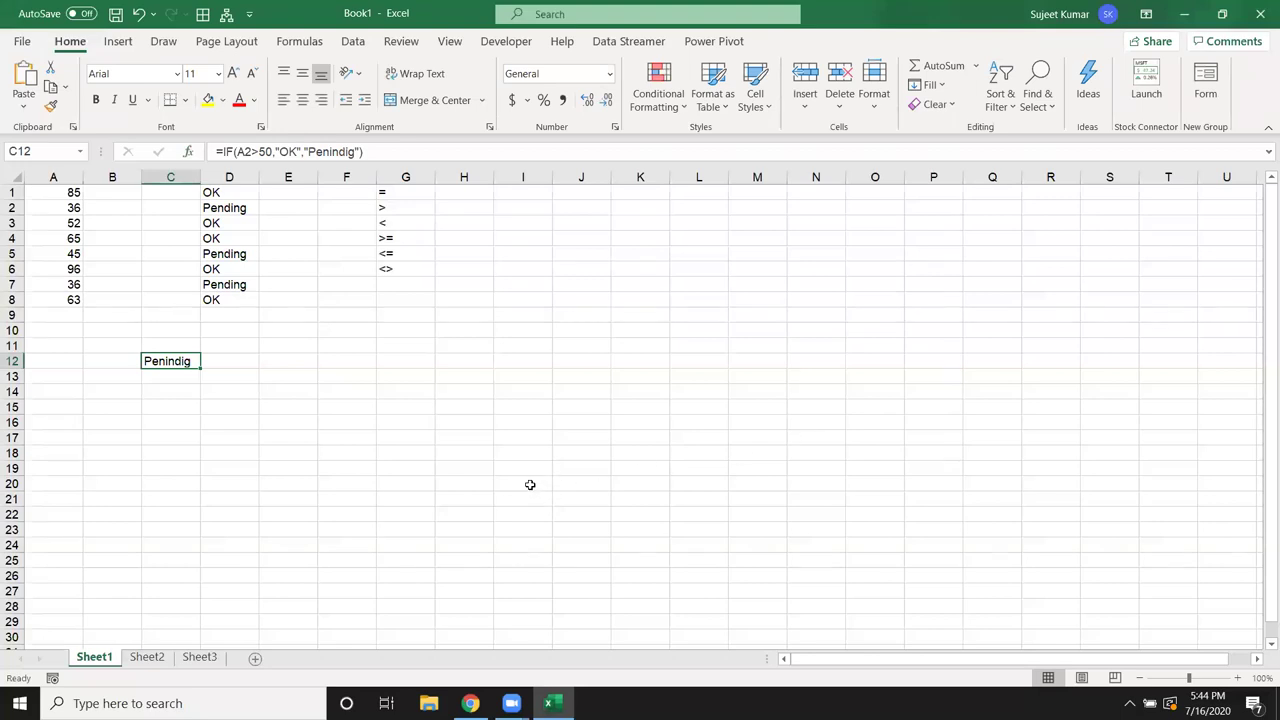
left_click(246, 359)
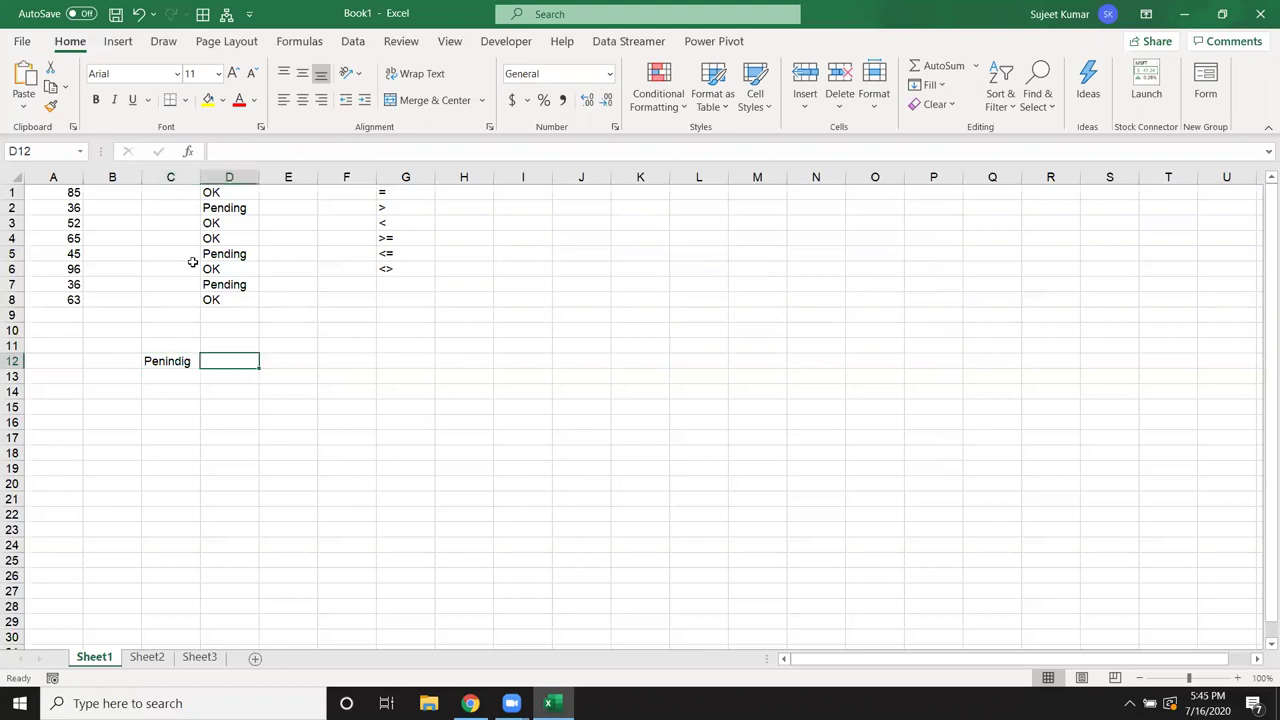
left_click(186, 152)
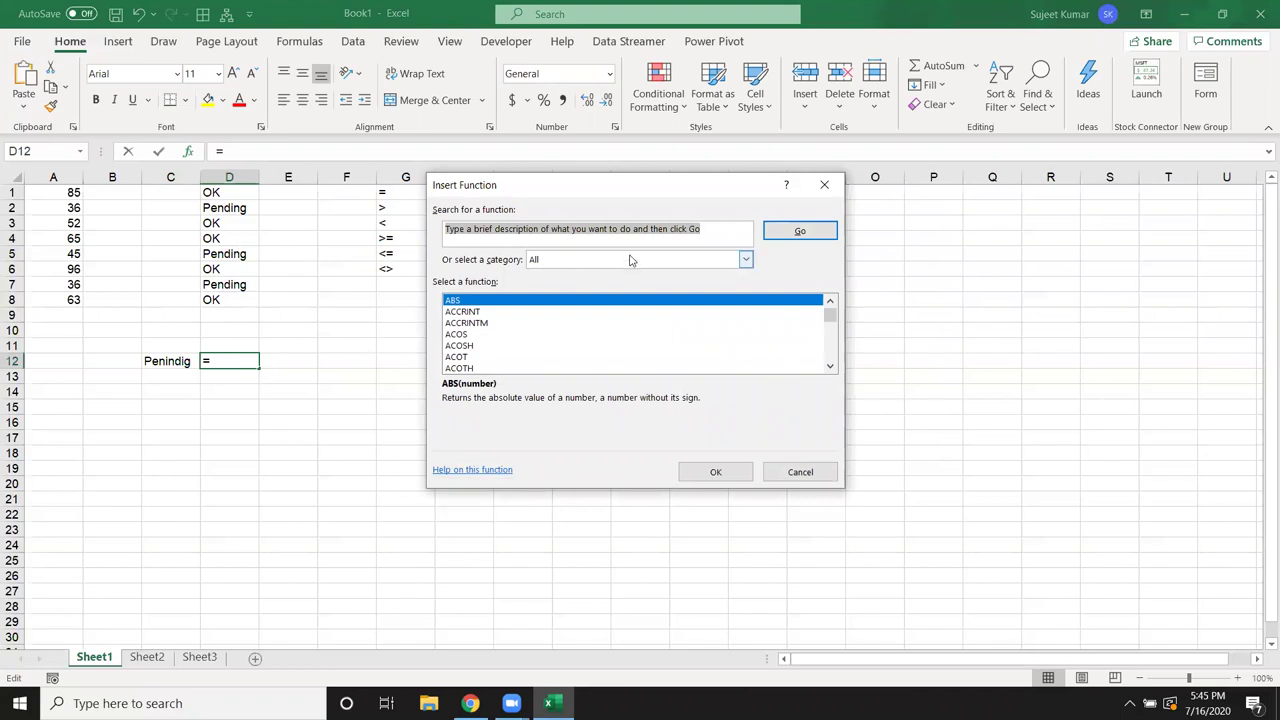
Step: Dismiss Insert Function, reopen it, choose ACOSH, then cancel its arguments form
left_click(832, 186)
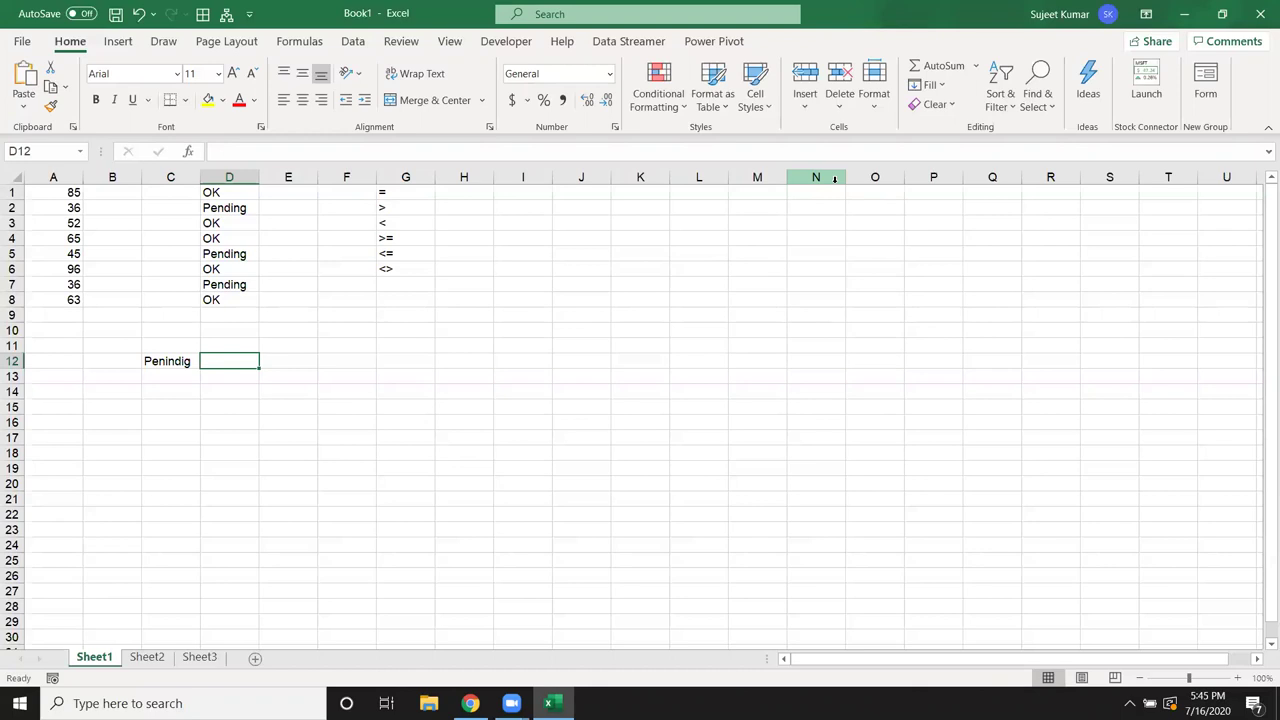
left_click(190, 151)
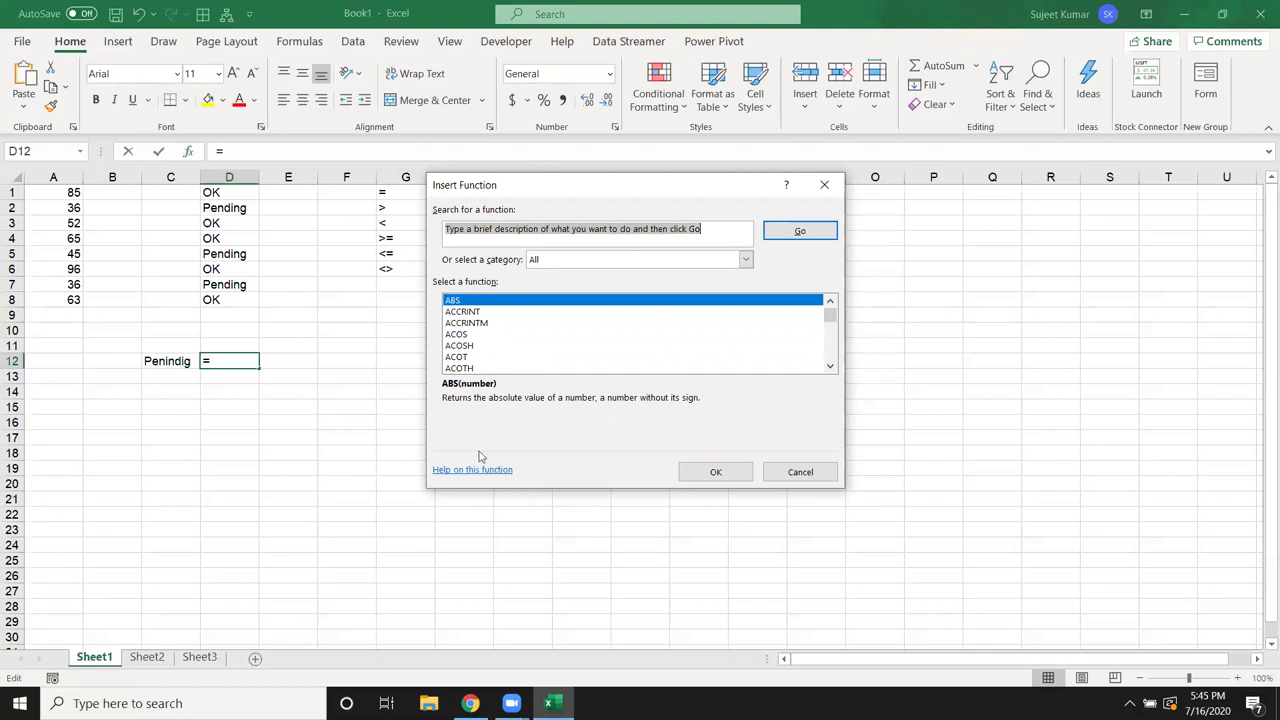
left_click(451, 347)
double_click(451, 347)
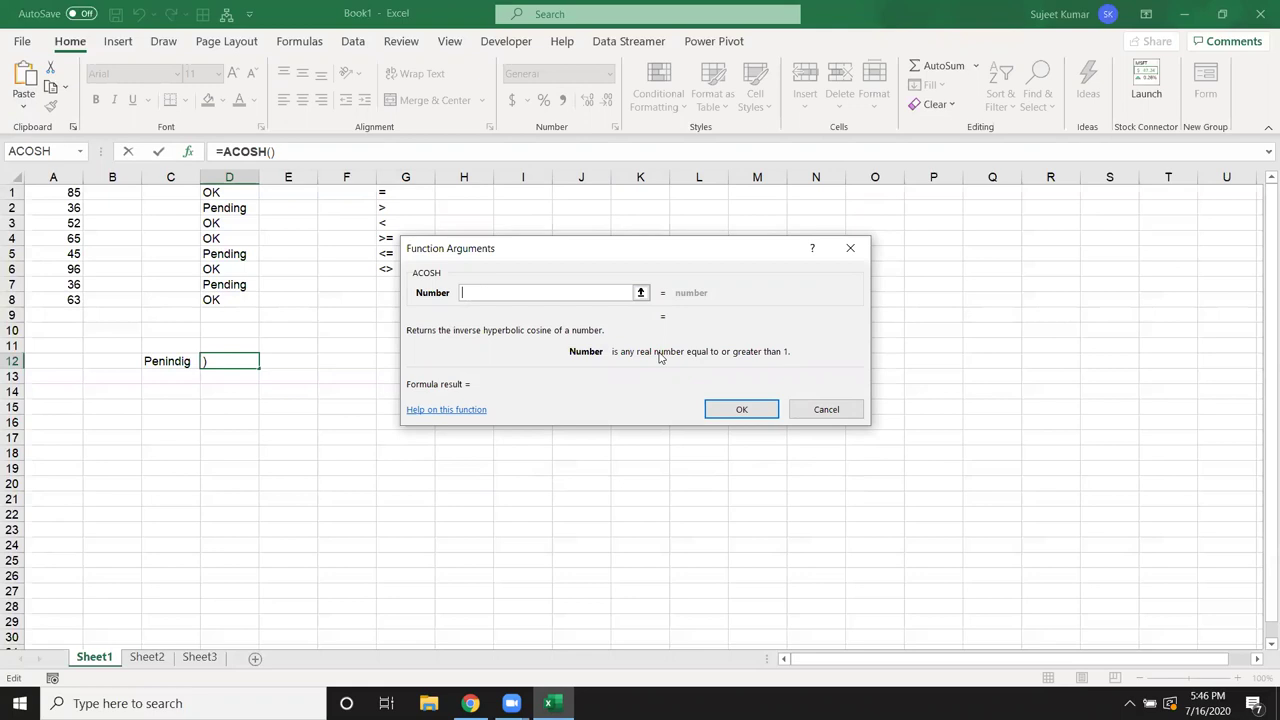
key("Escape")
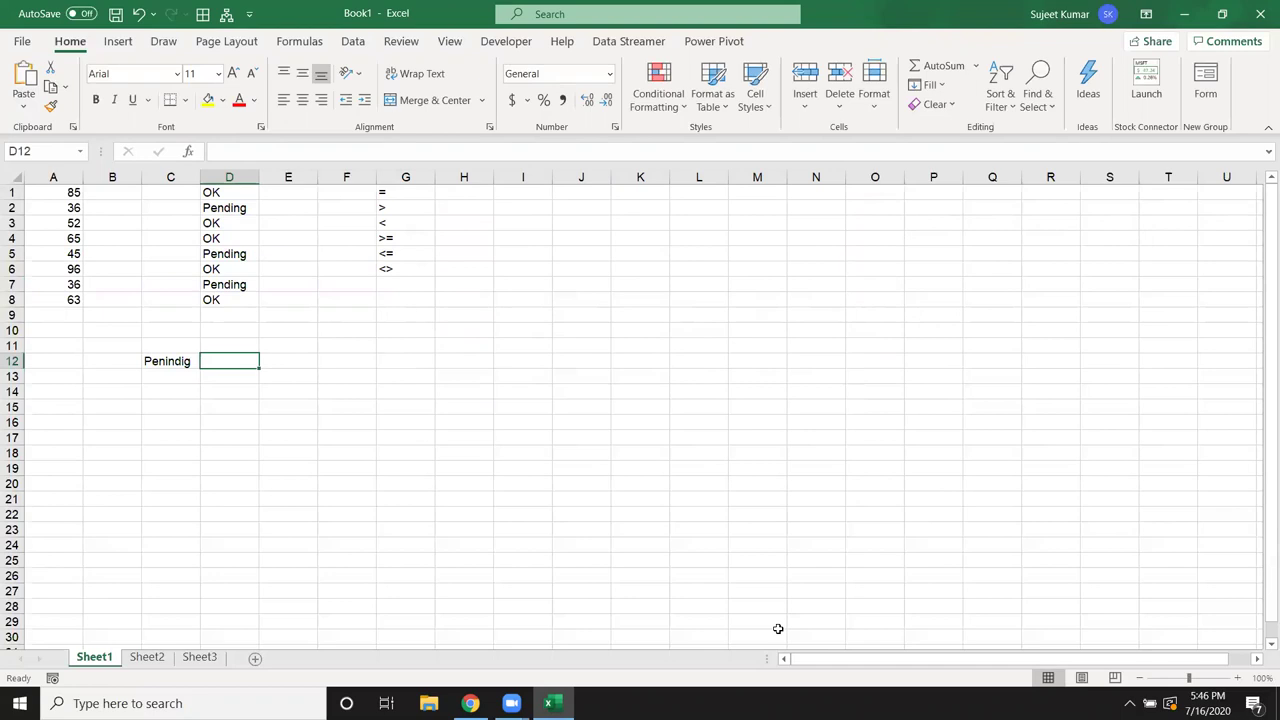
Step: Check the IF formulas in D4 and D8, then switch to Sheet2
left_click(132, 387)
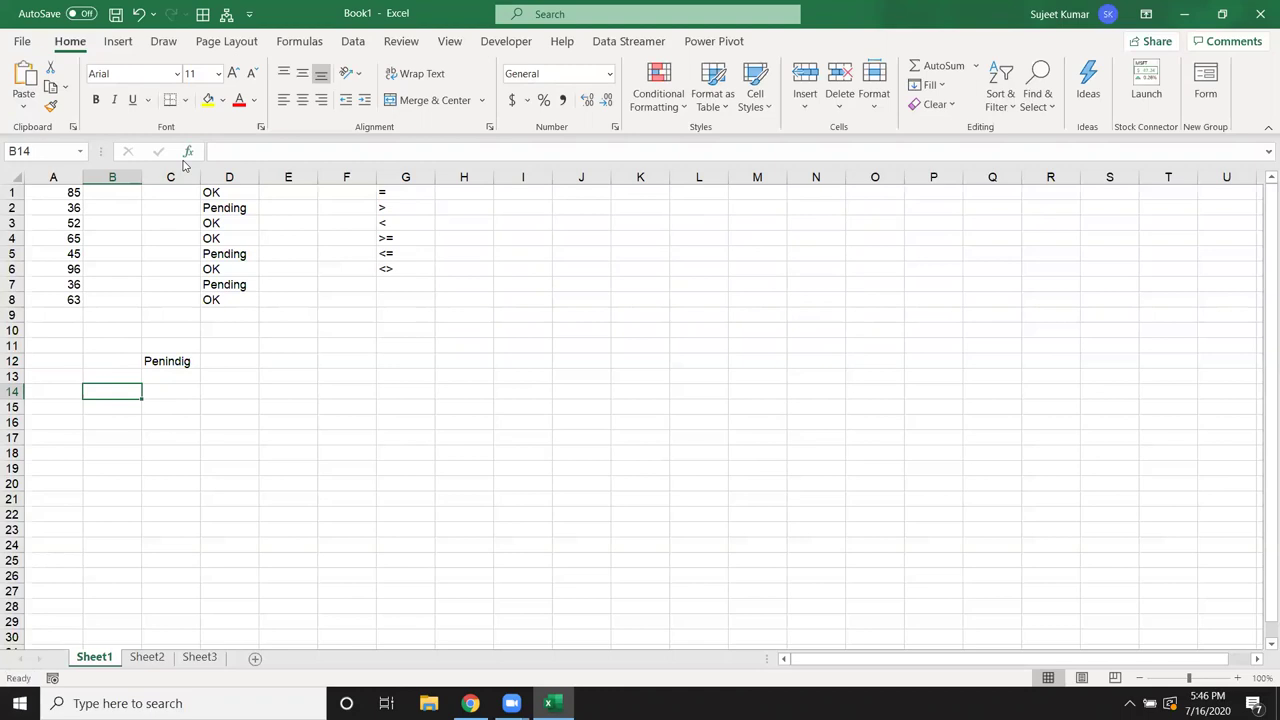
left_click(212, 244)
left_click(216, 300)
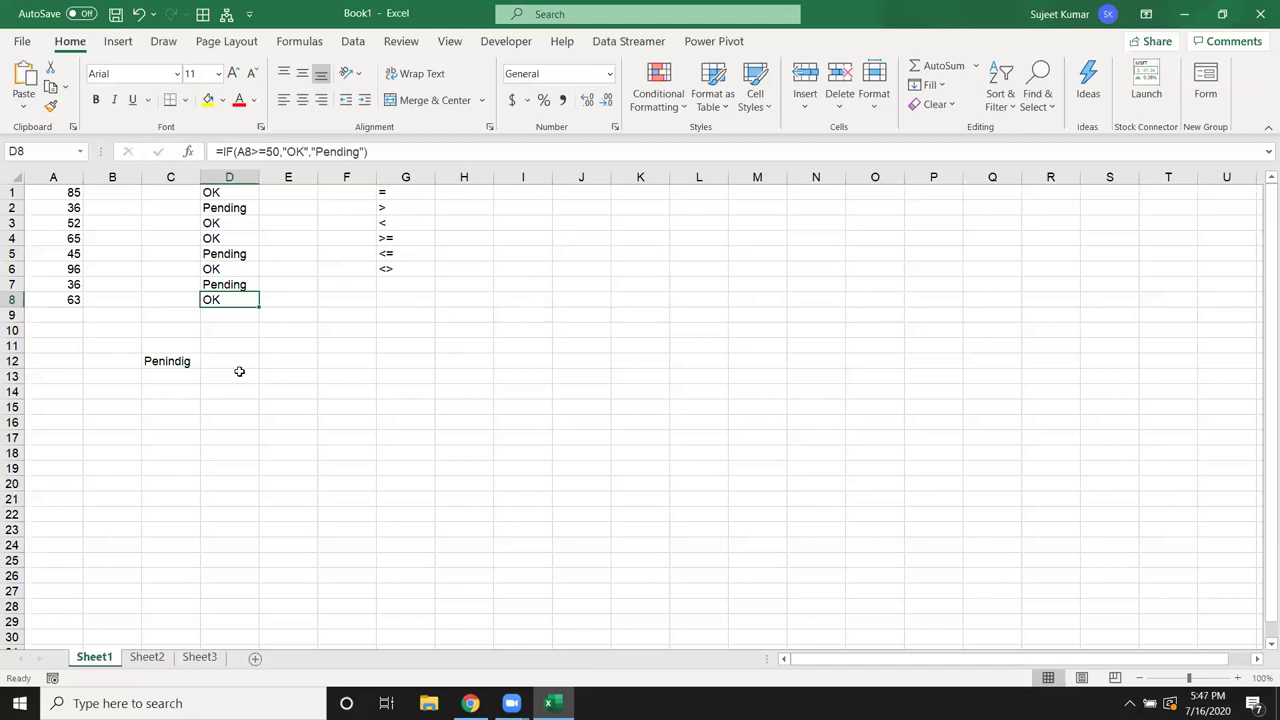
left_click(146, 656)
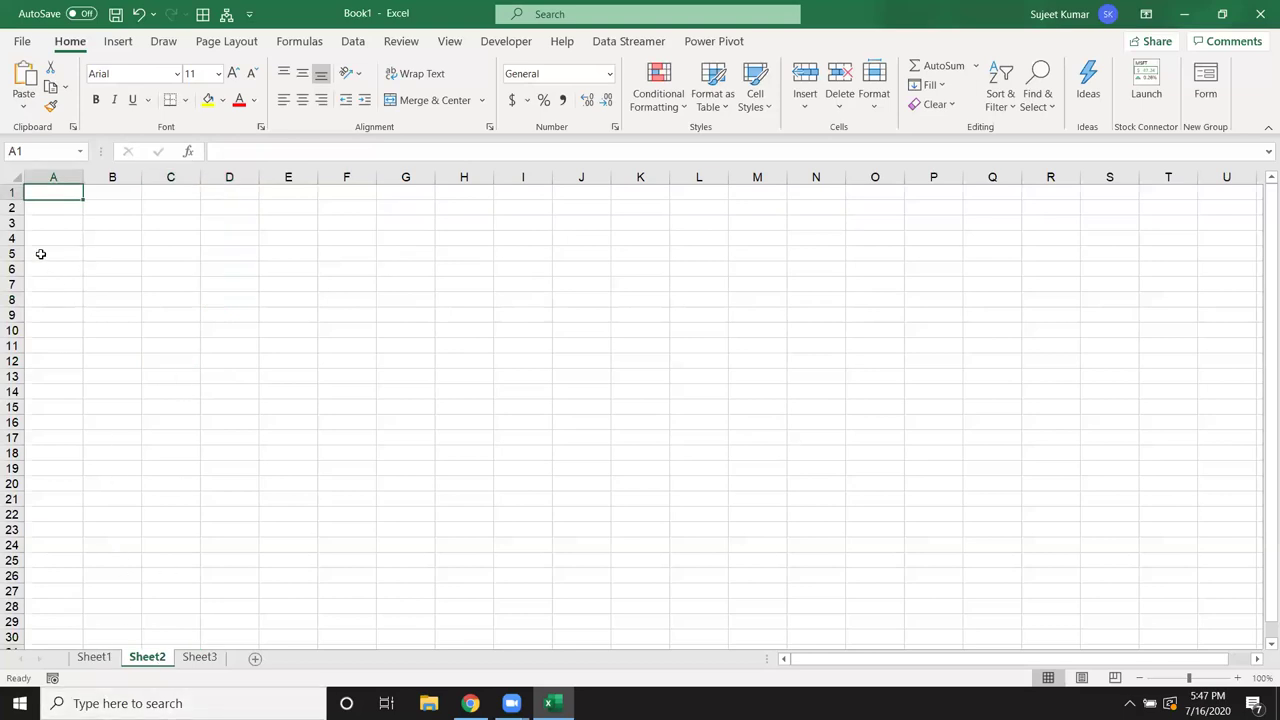
Step: Enter a Name header in A1 and a first name in A2, then fill down column A
type("Name")
key("Return")
type("Puja")
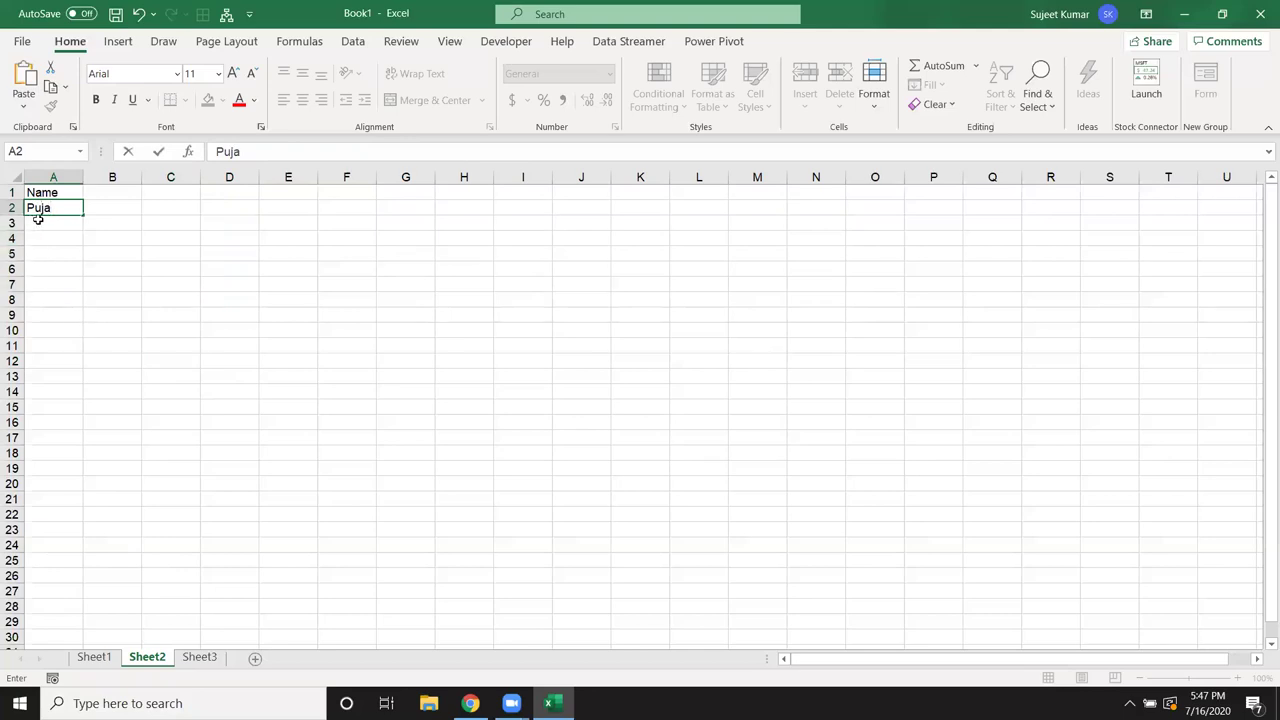
key("Return")
left_click(53, 208)
mouse_move(84, 216)
left_mouse_down()
mouse_move(84, 638)
mouse_move(100, 681)
left_mouse_up()
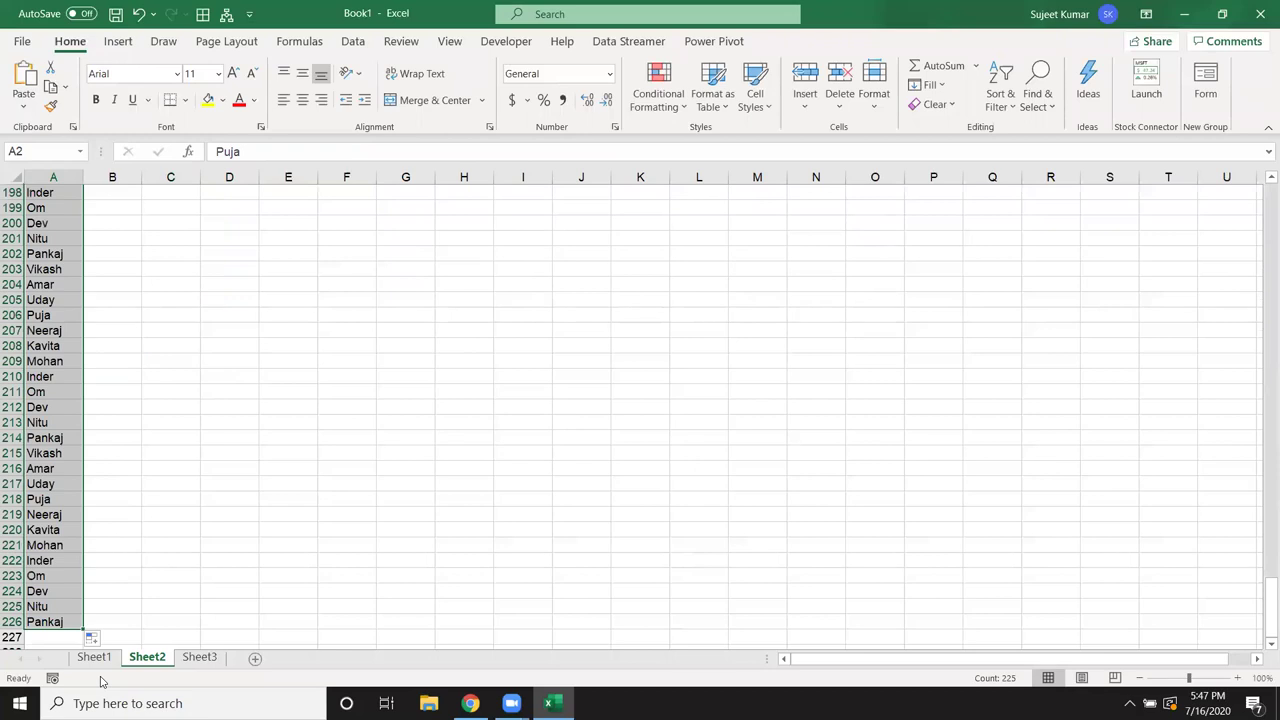
Step: Clear the names below row 91 and select the whole Name column
key("ctrl+Home")
key("Down")
key("Page_Down")
key("Page_Down")
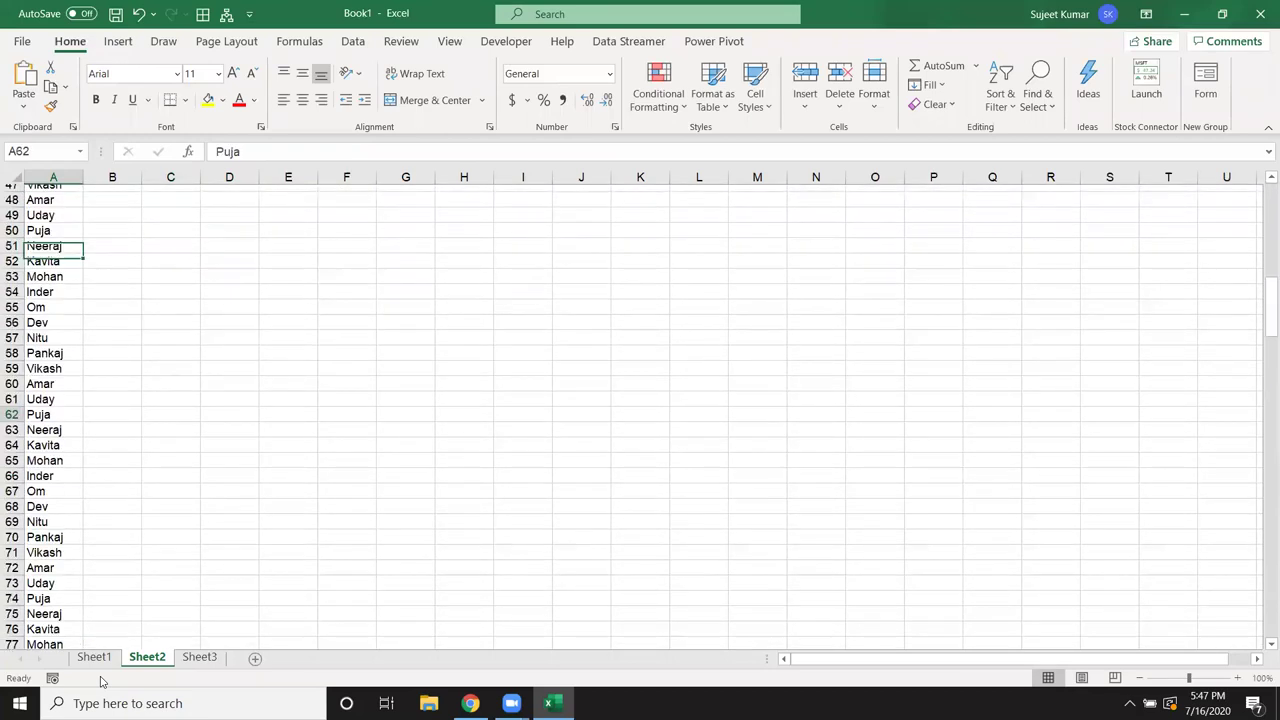
key("Page_Down")
key("ctrl+shift+Down")
key("Delete")
key("ctrl+Home")
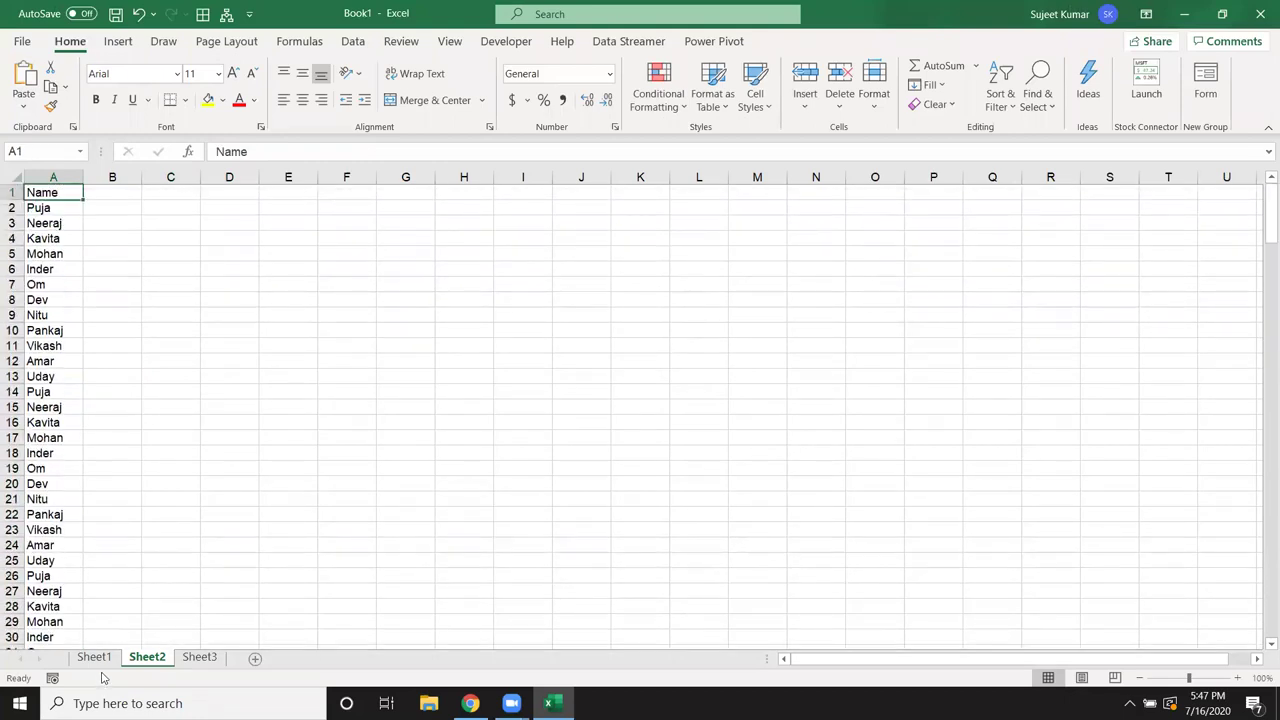
left_click(54, 177)
Step: Paste the Name column into G1, remove duplicates, then undo the removal
key("ctrl+c")
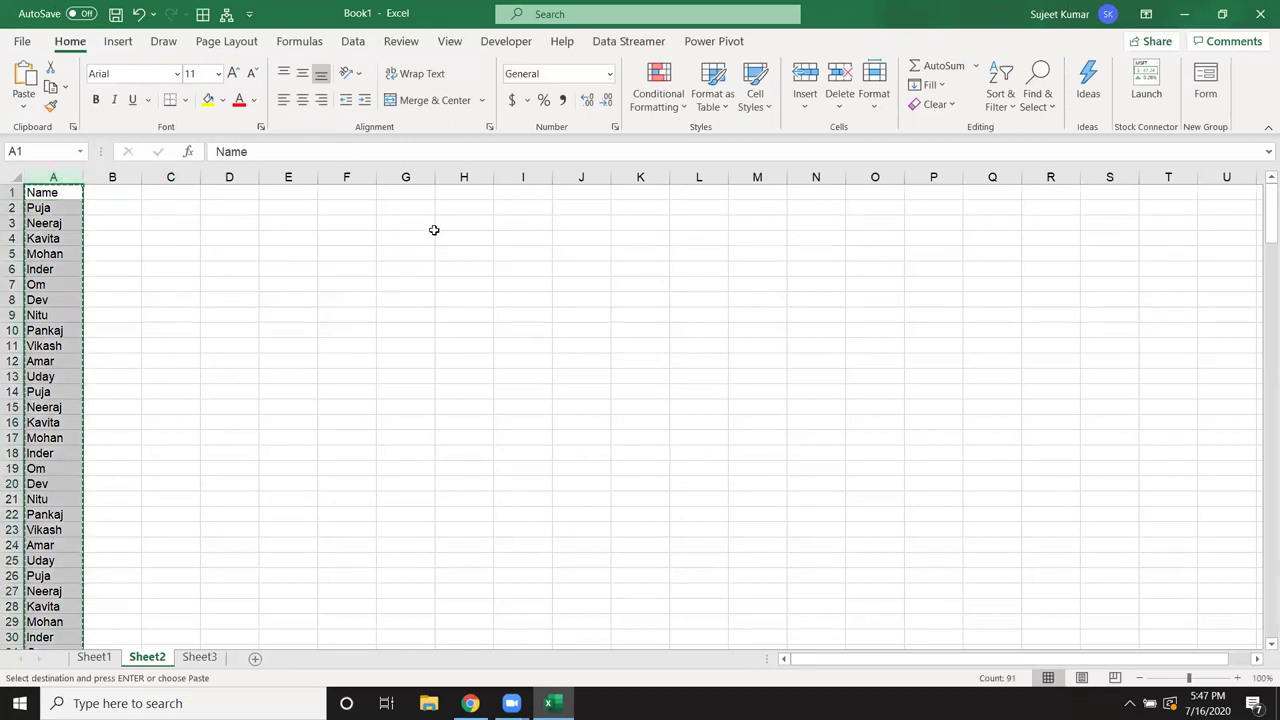
left_click(411, 198)
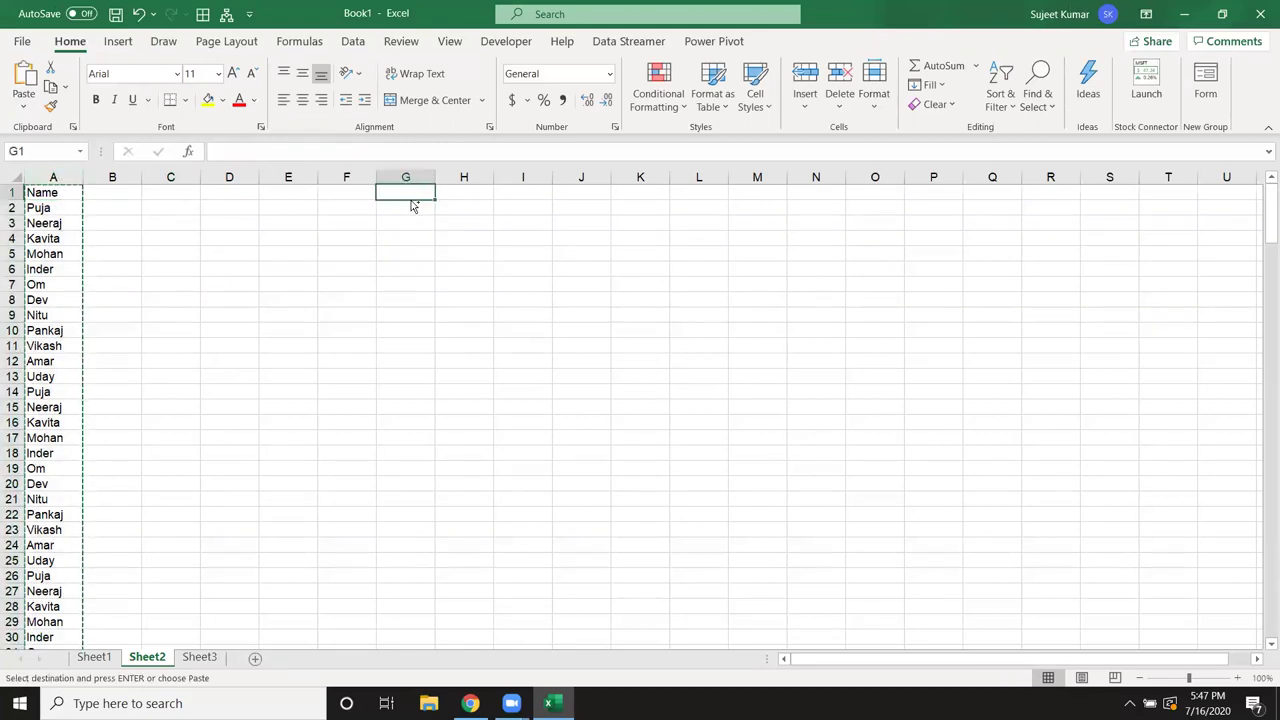
key("ctrl+v")
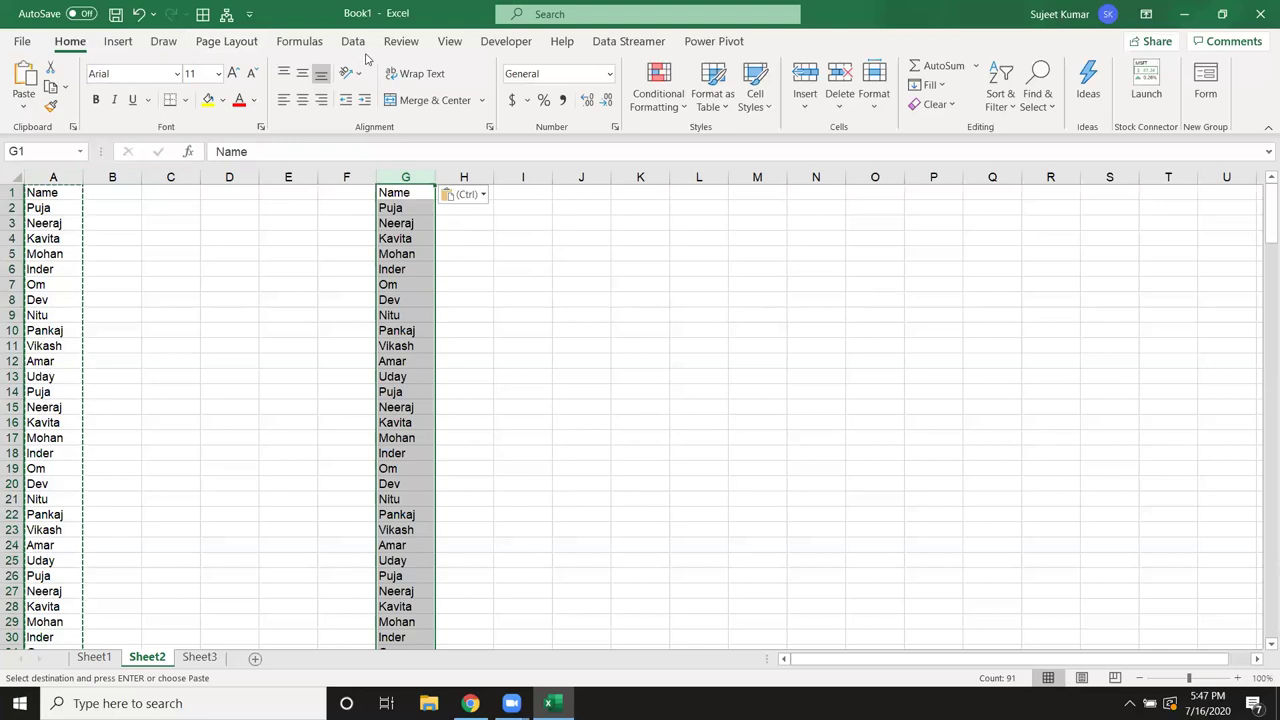
left_click(355, 43)
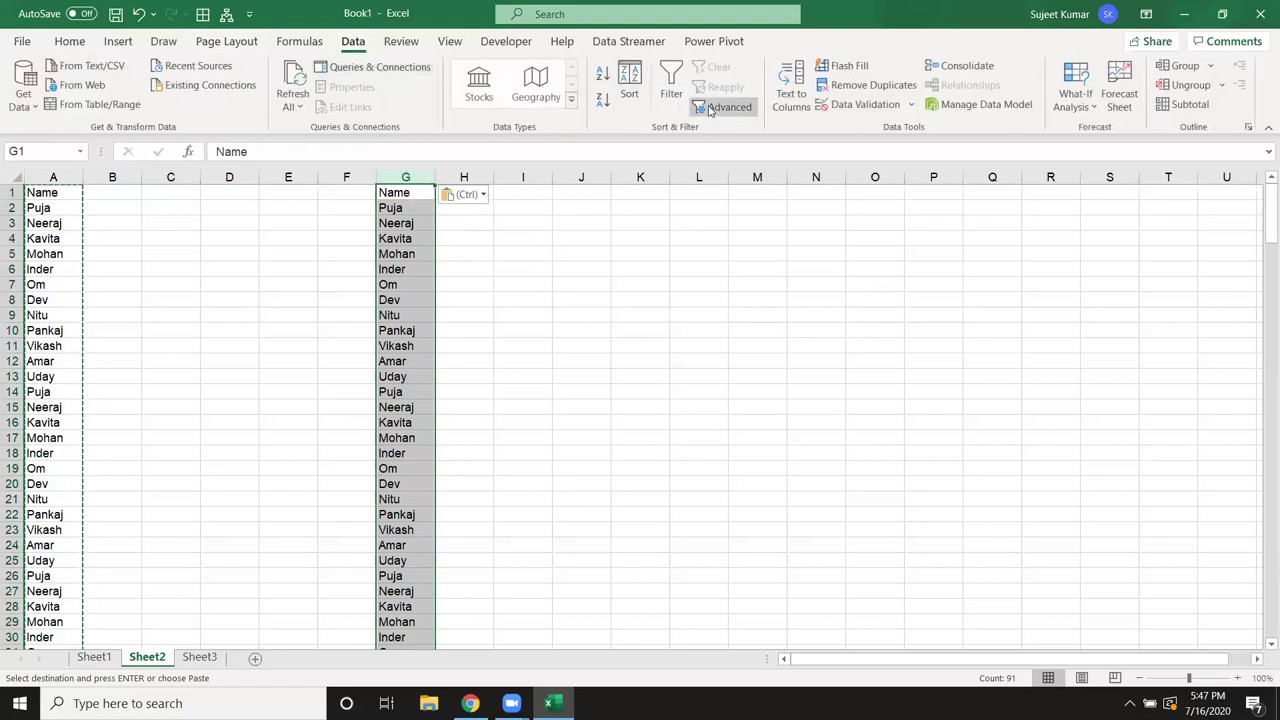
left_click(870, 85)
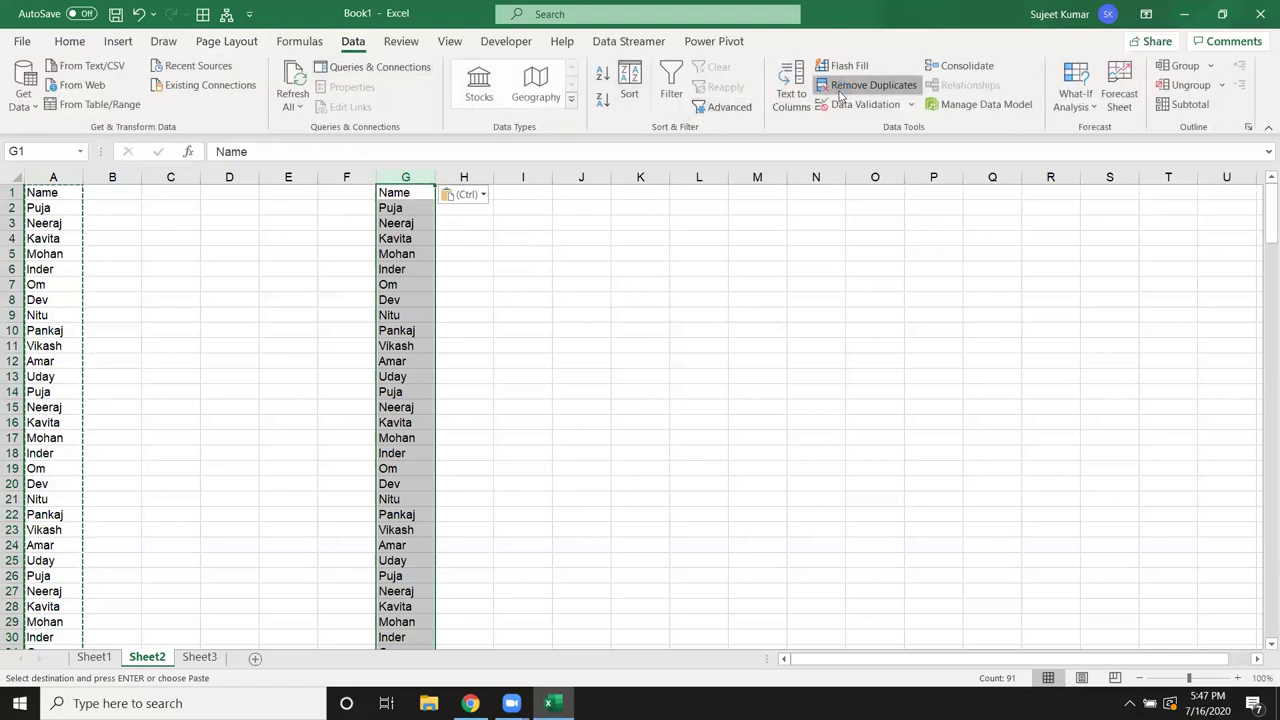
left_click(677, 444)
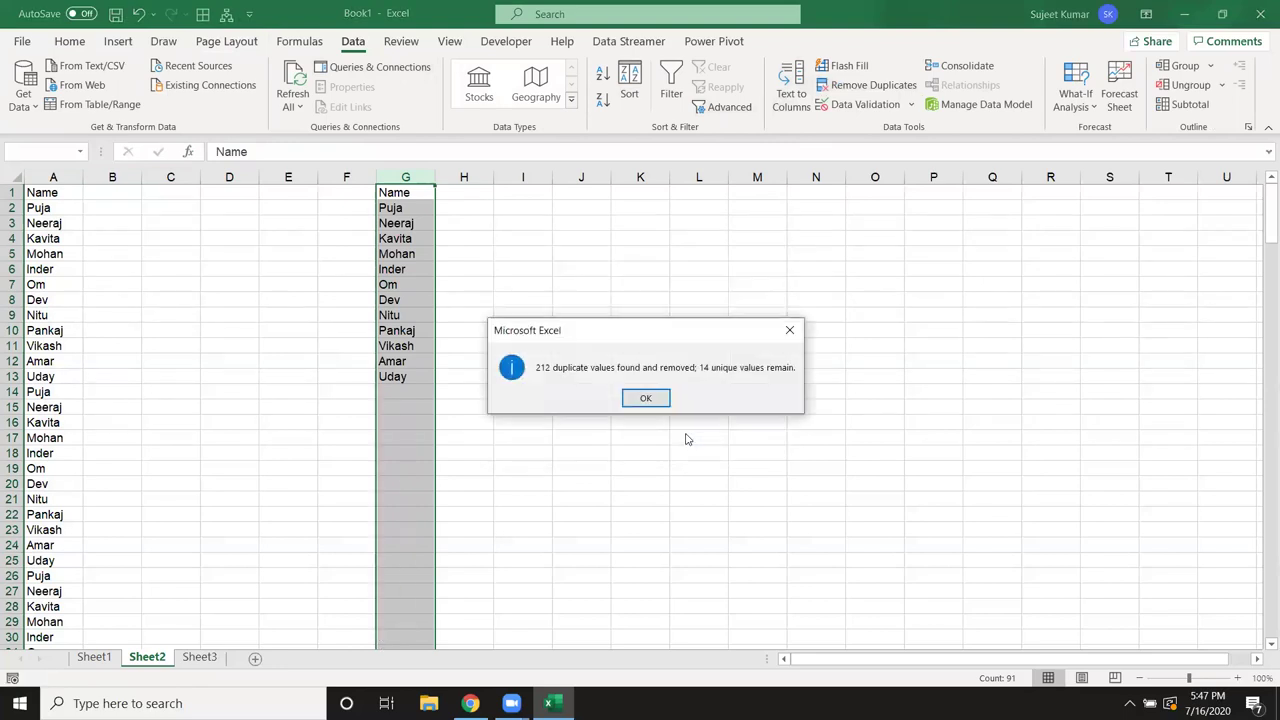
left_click(662, 400)
key("ctrl+z")
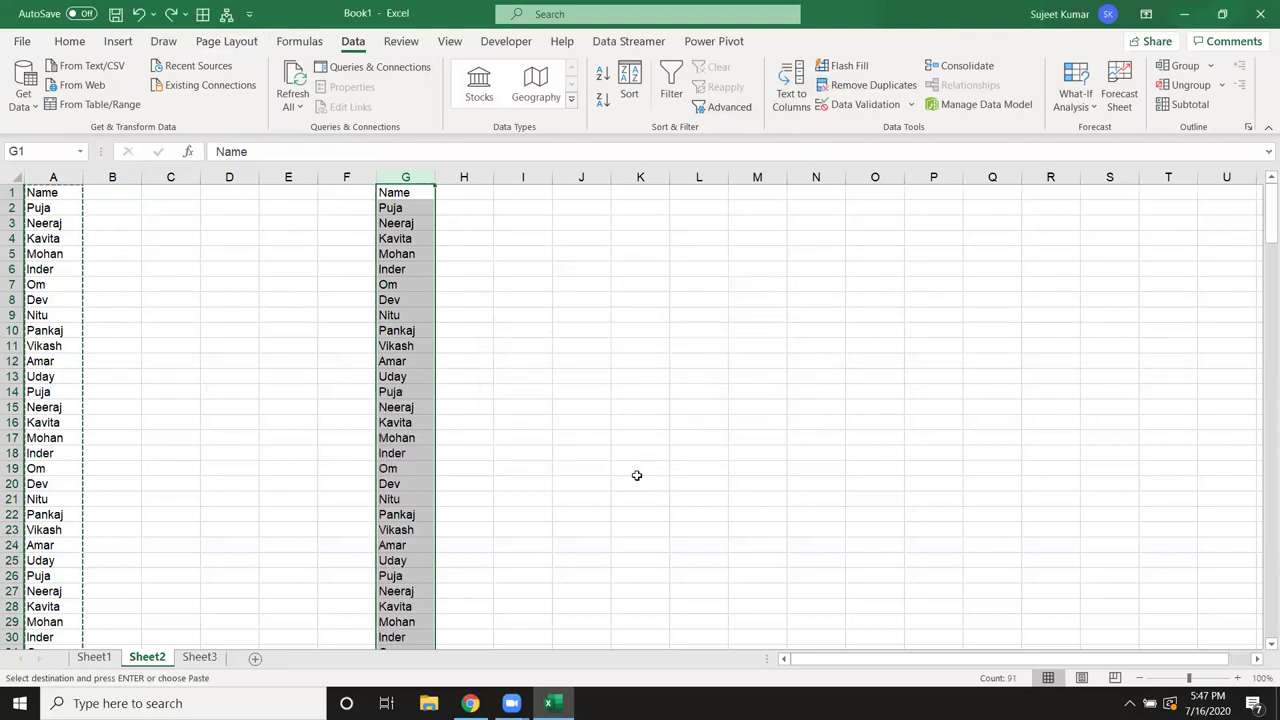
Step: Filter column G to unique records only, then clear the filter and column G's contents
key("ctrl+shift+l")
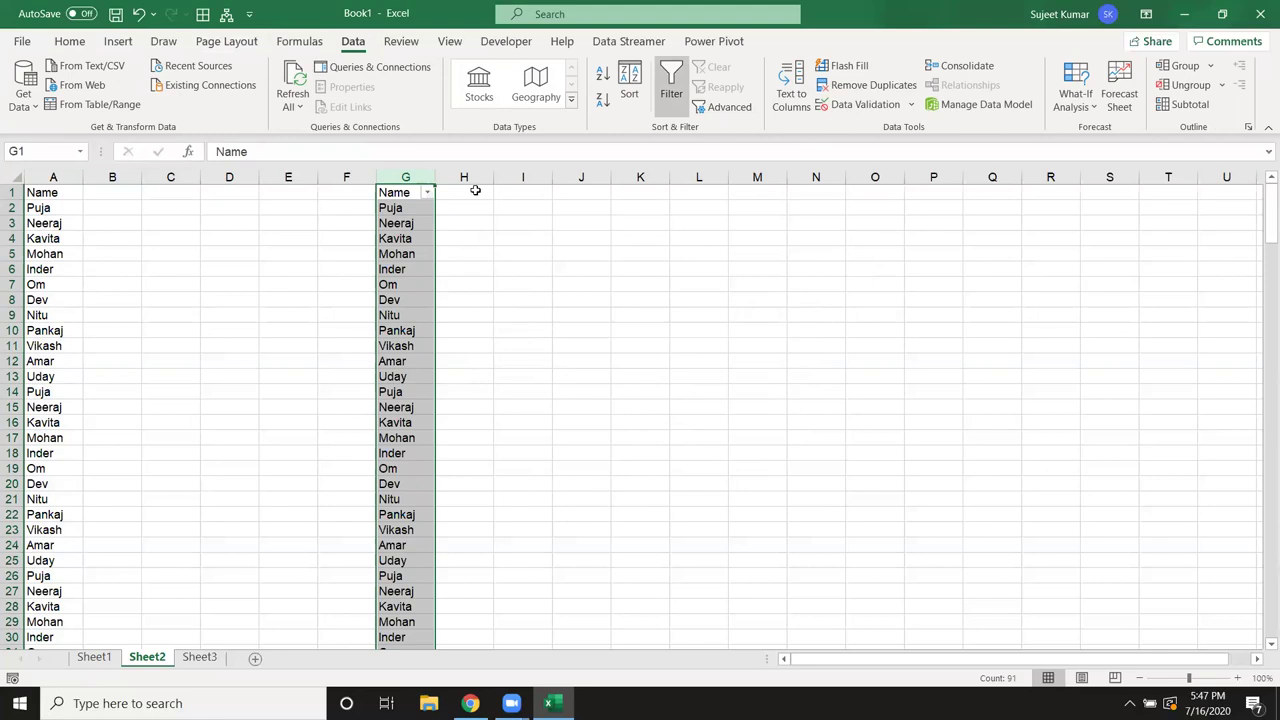
left_click(719, 107)
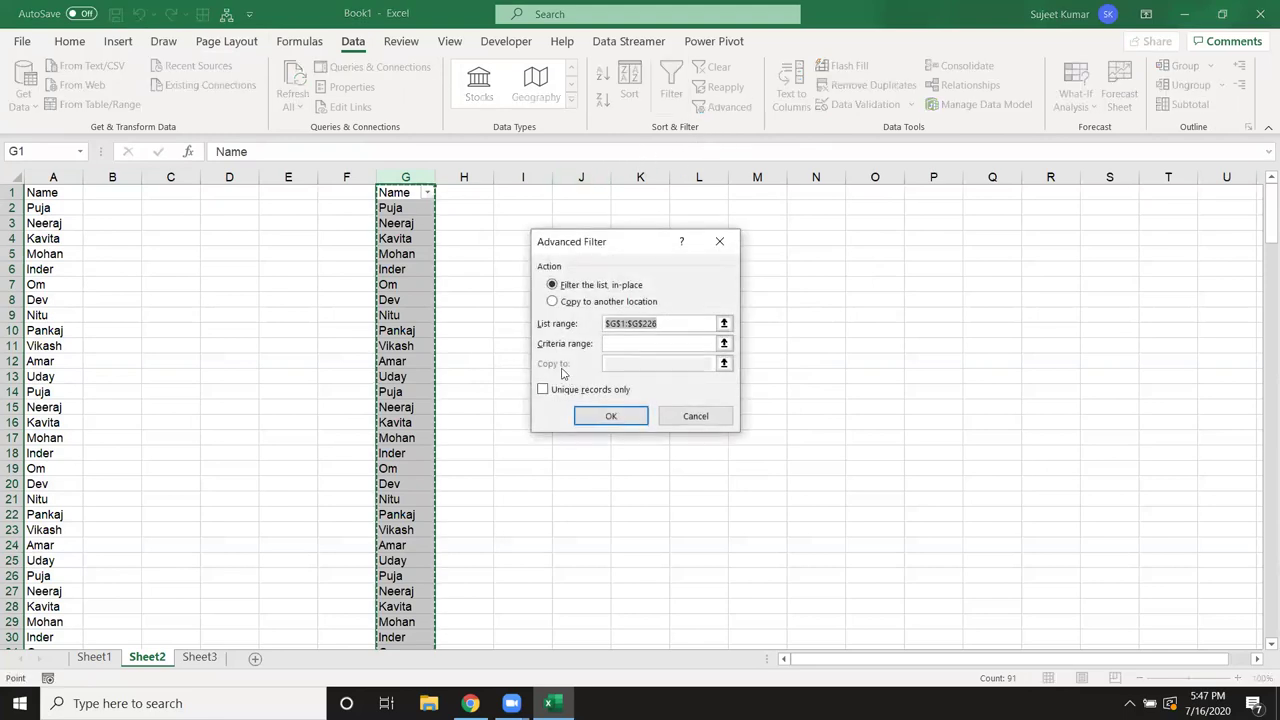
left_click(566, 390)
left_click(607, 416)
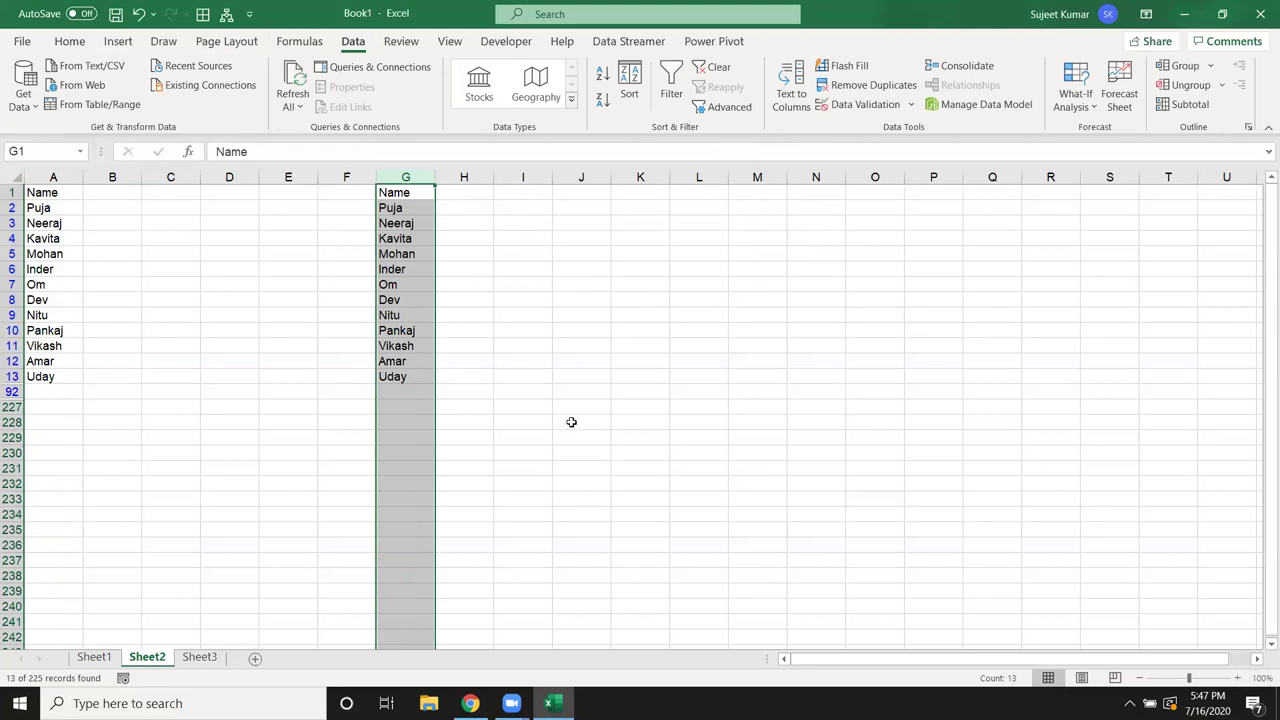
key("ctrl+shift+l")
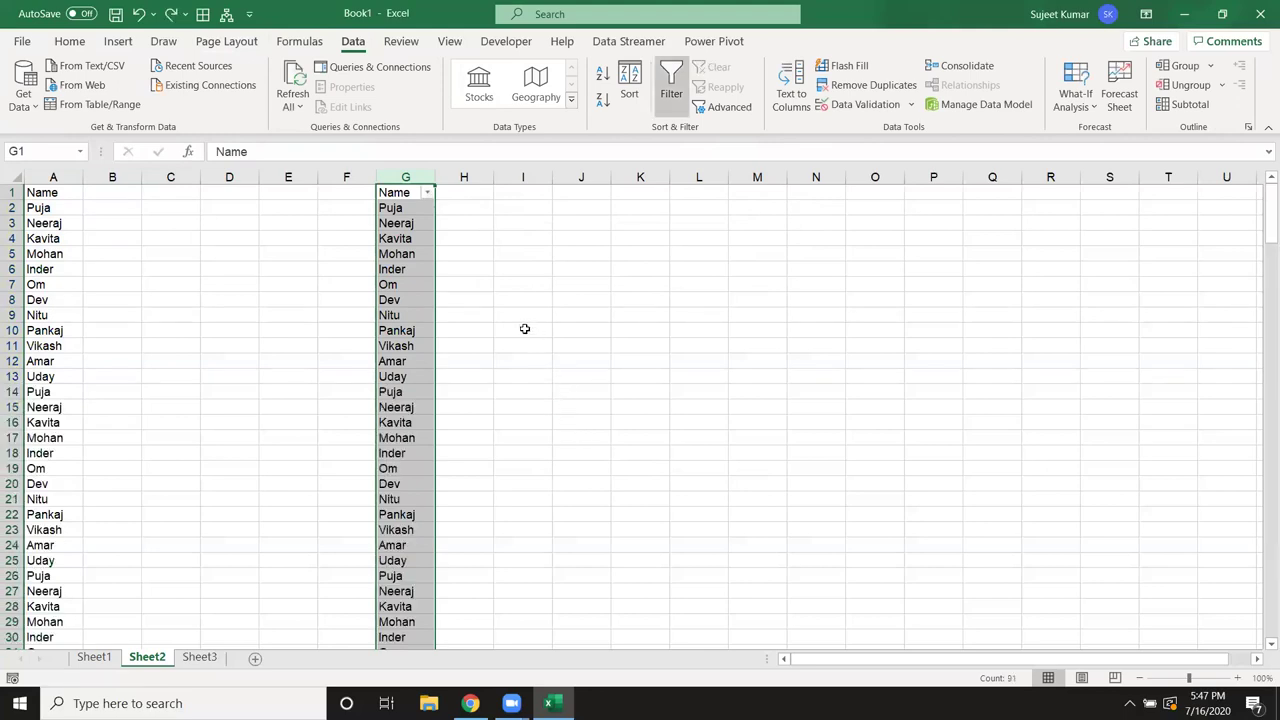
key("Delete")
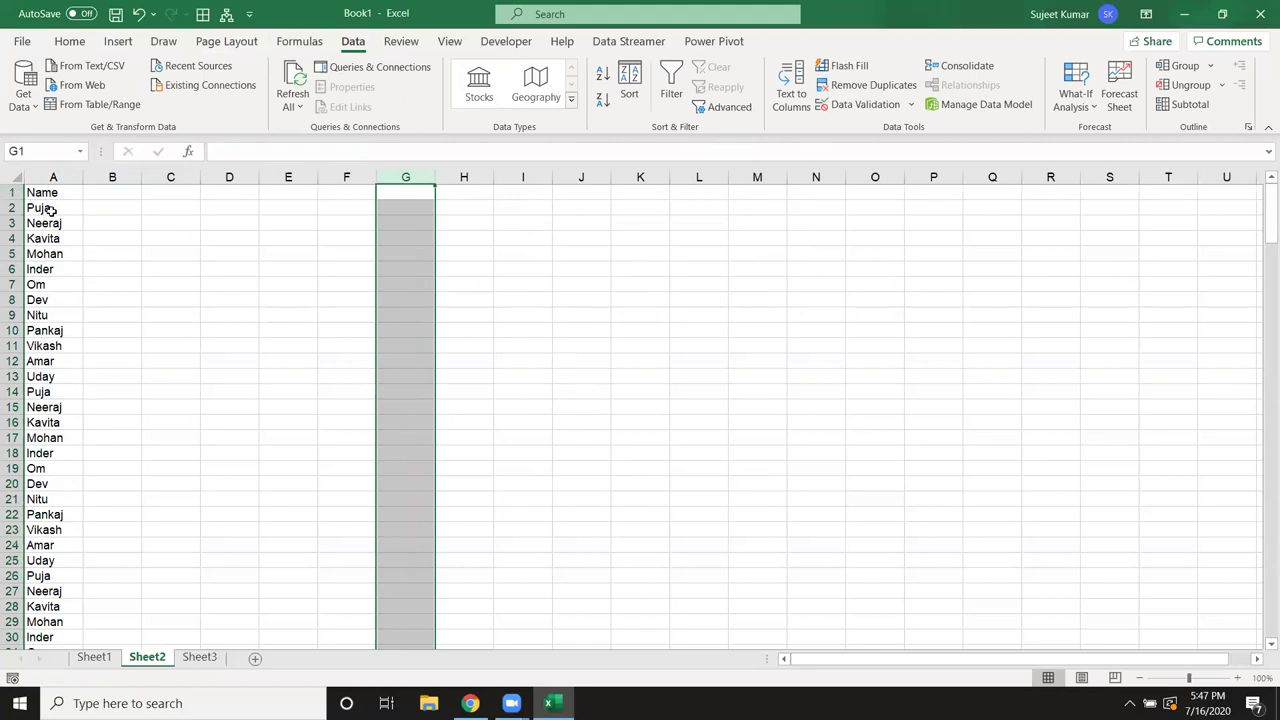
Step: Enter U in B2 beside the first name, then undo it
mouse_move(50, 210)
left_mouse_down()
mouse_move(8, 607)
mouse_move(8, 576)
left_mouse_up()
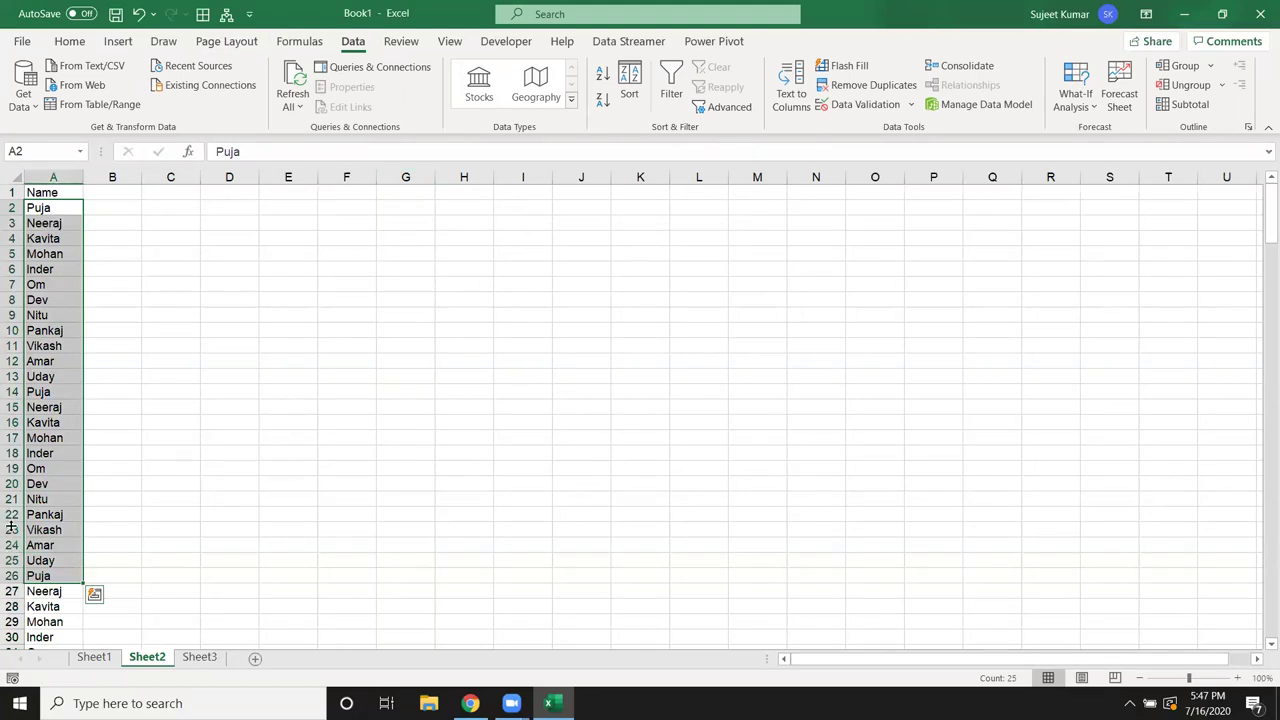
left_click(55, 213)
left_click(98, 210)
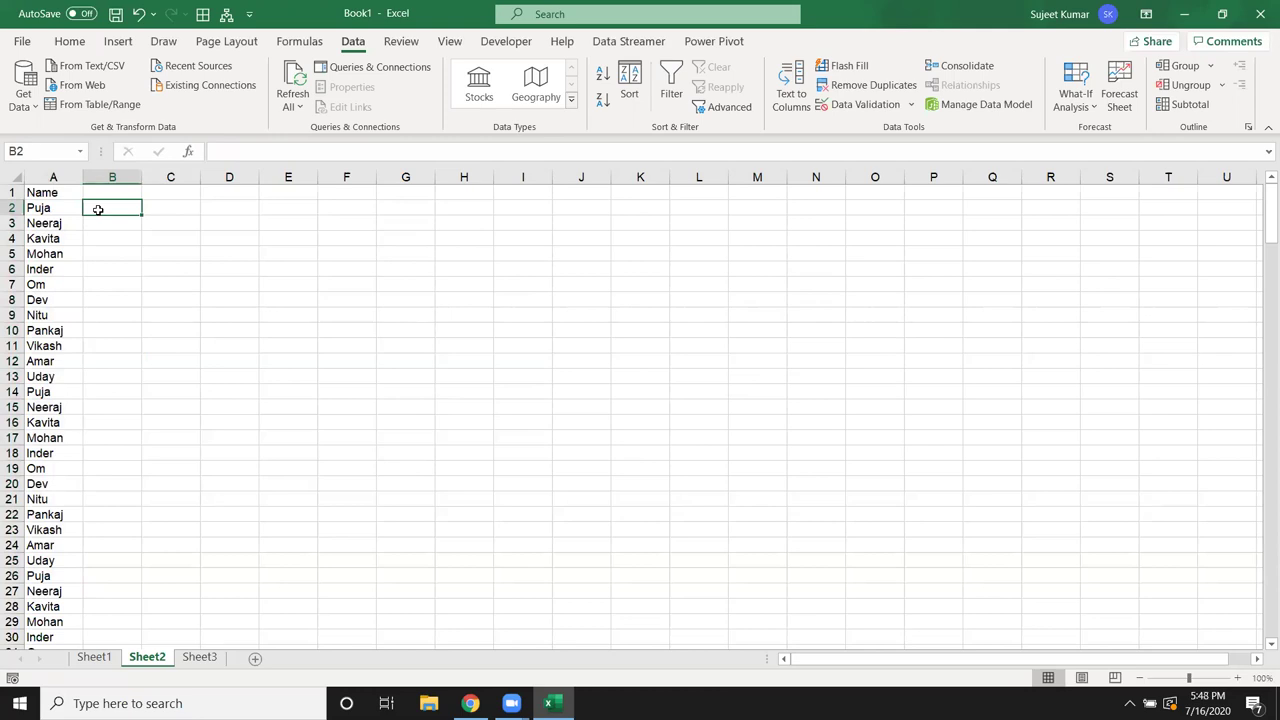
type("U")
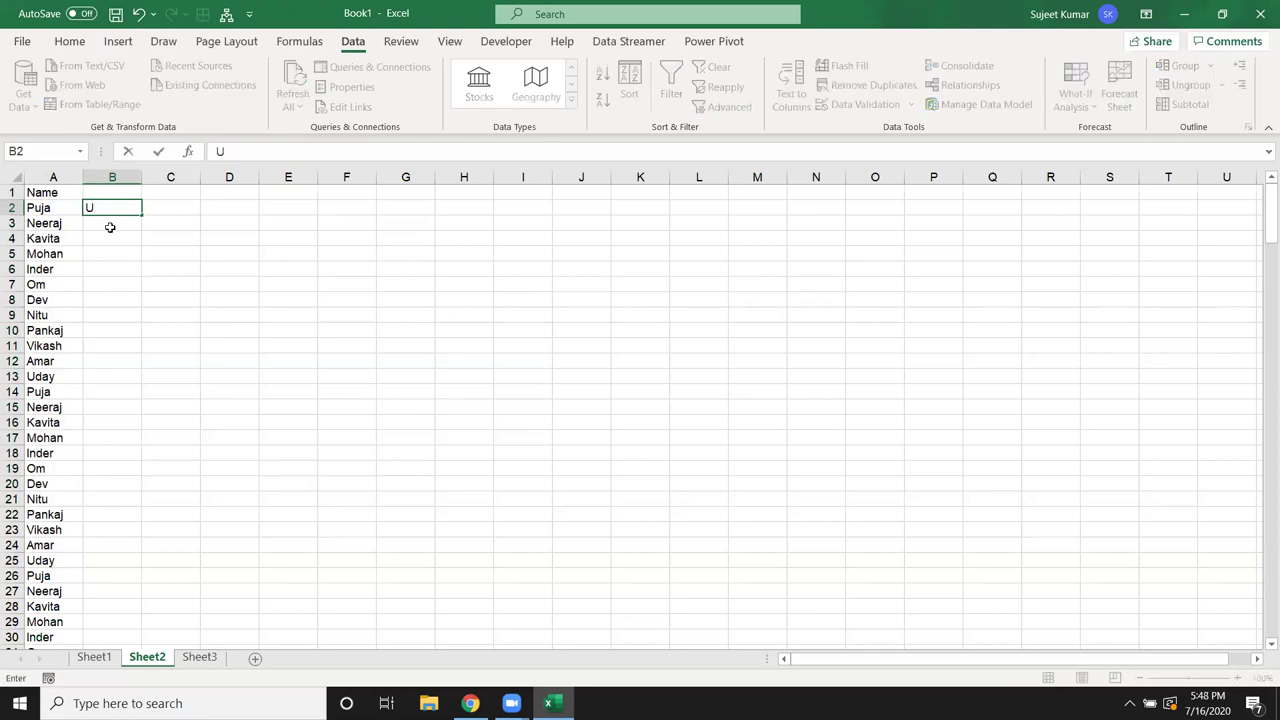
left_click(110, 229)
key("ctrl+z")
scroll(78, 260, "down", 4)
scroll(74, 260, "up", 4)
Step: Sort the Name list A to Z with My data has headers ticked
left_click(50, 206)
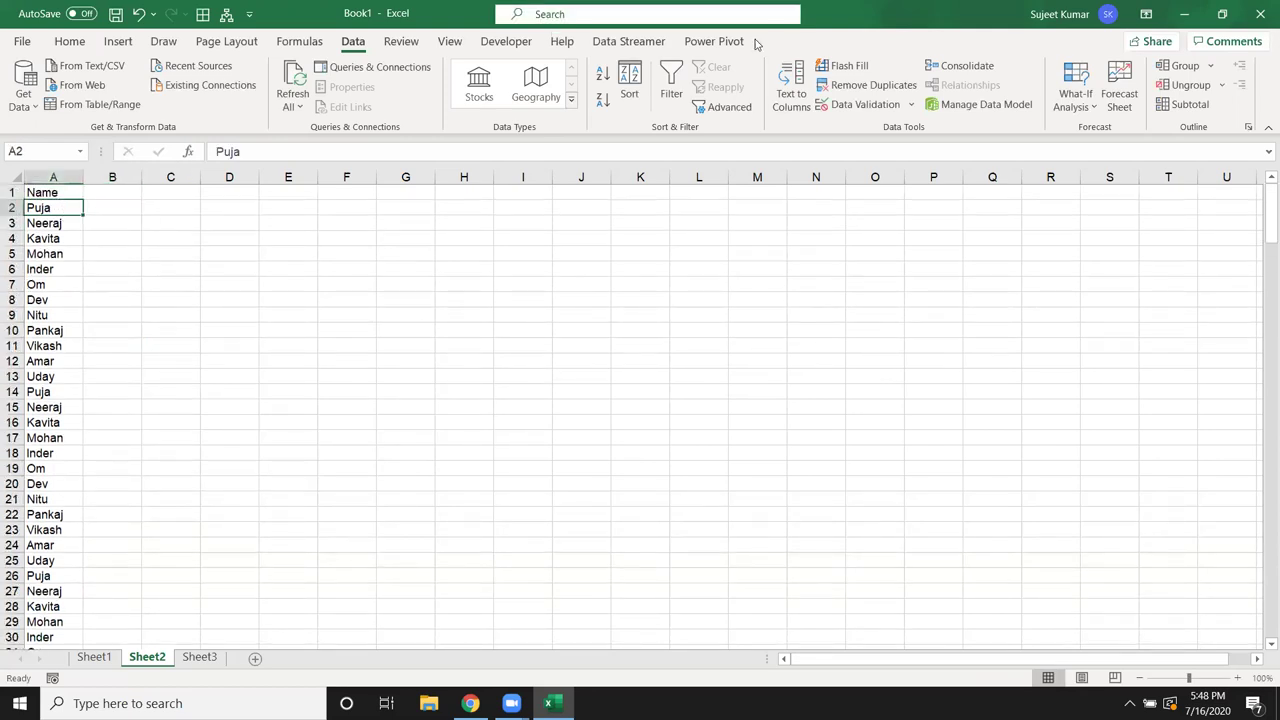
left_click(629, 85)
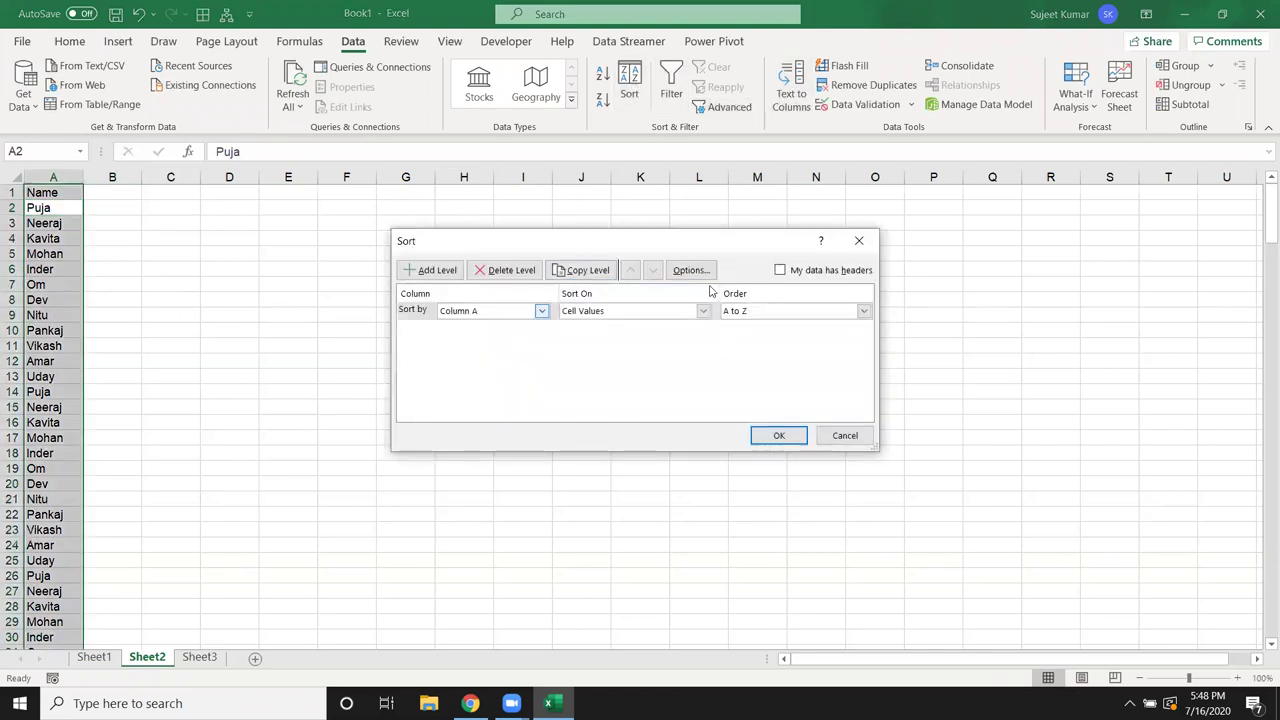
left_click(780, 270)
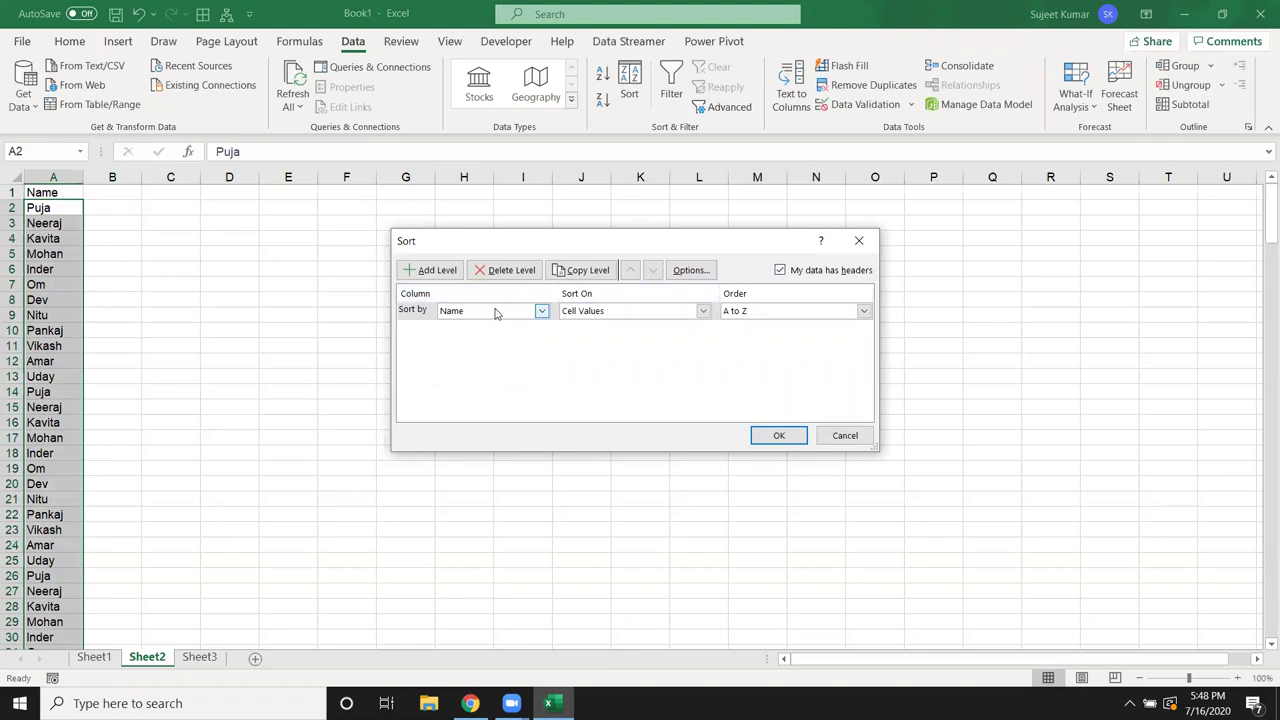
left_click(779, 436)
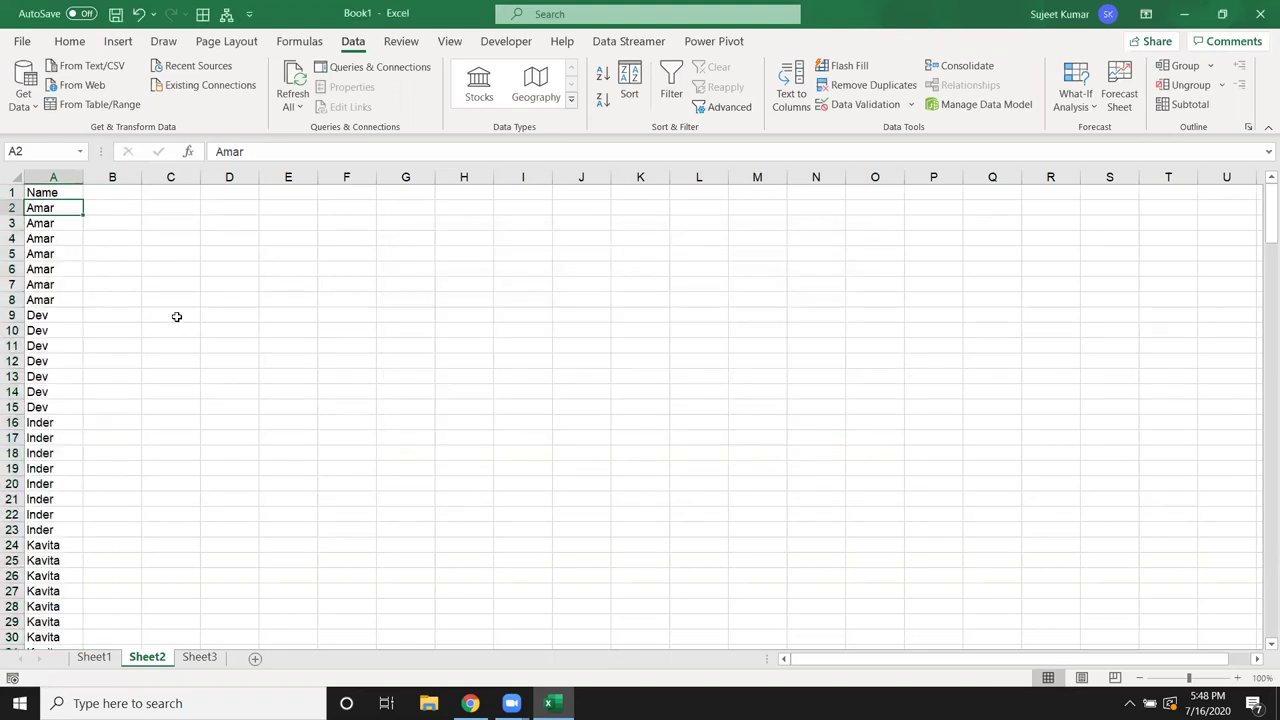
mouse_move(48, 203)
left_mouse_down()
mouse_move(48, 410)
mouse_move(64, 491)
left_mouse_up()
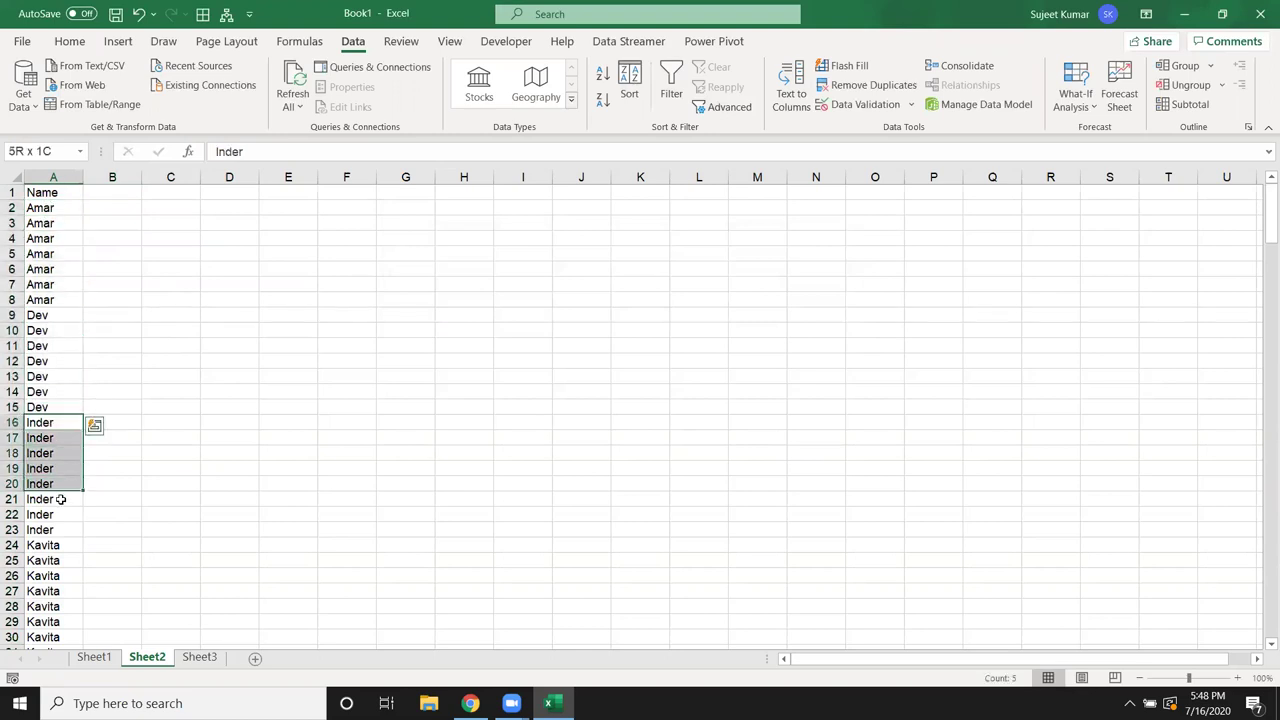
Step: Enter =IF(A2=A1,"D","U") in cell B2
left_click(122, 205)
key("shift+Down")
left_click(122, 205)
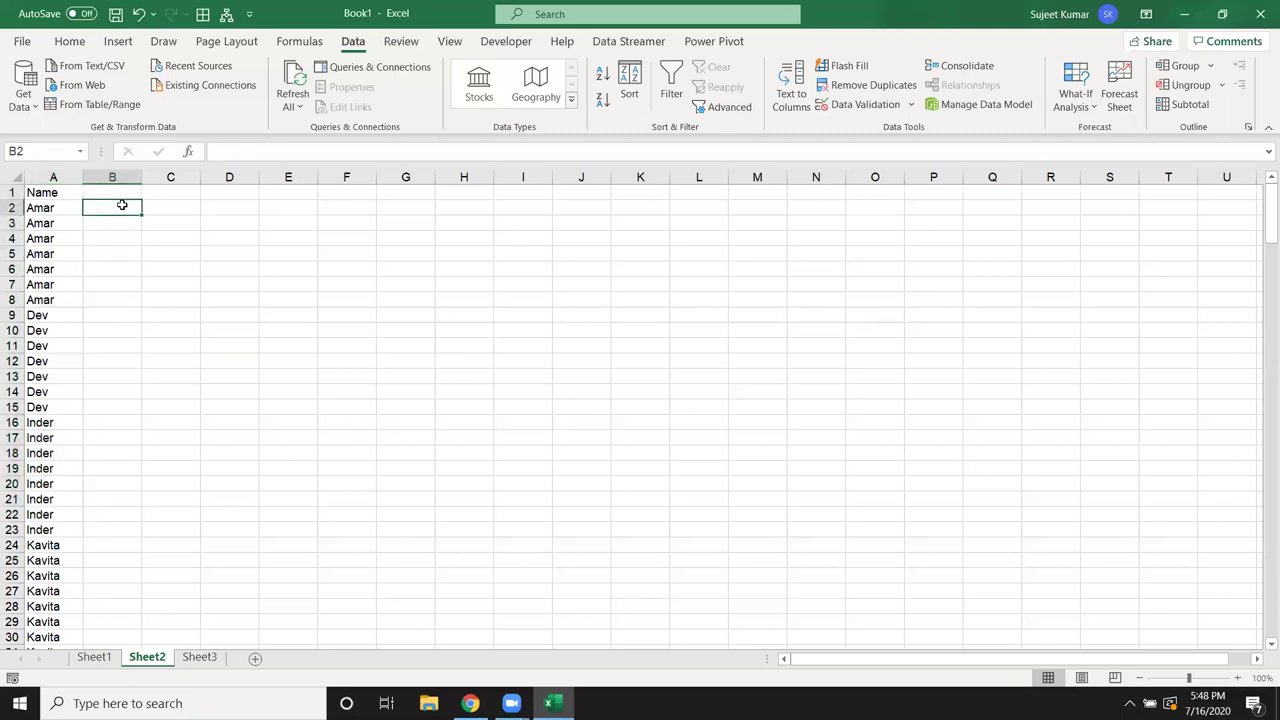
type("=if")
key("Tab")
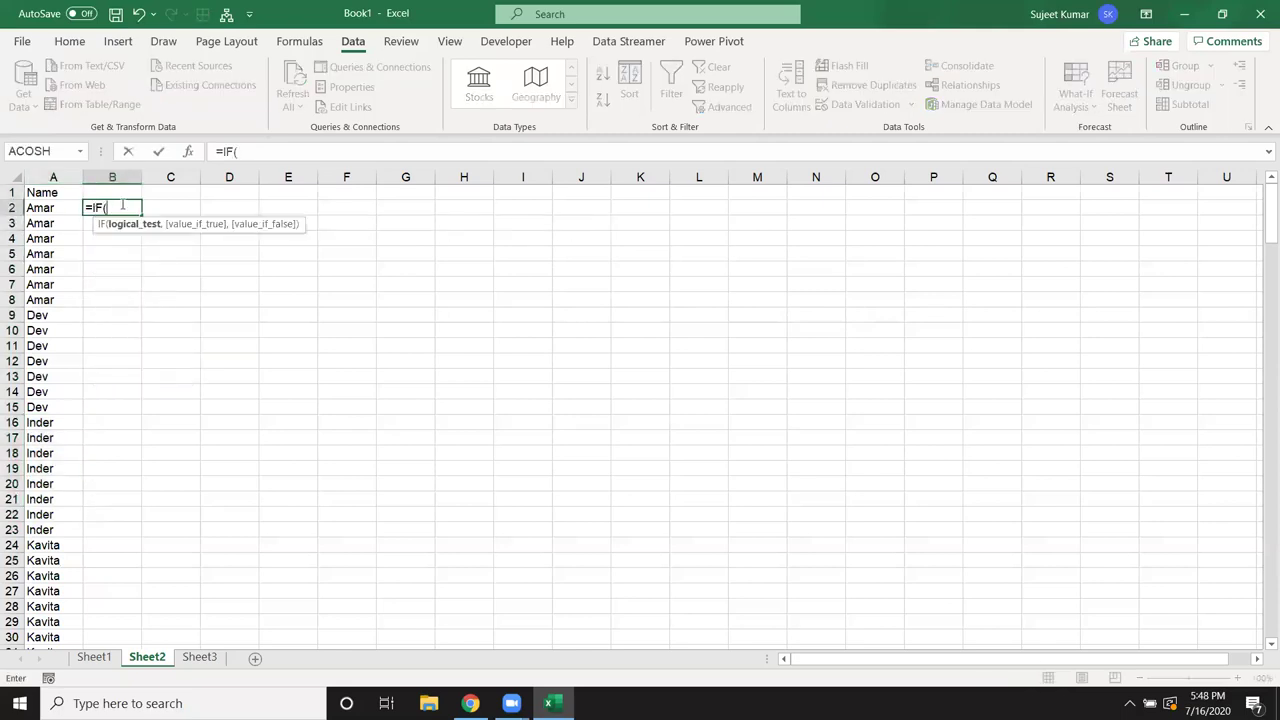
key("Left")
type("=")
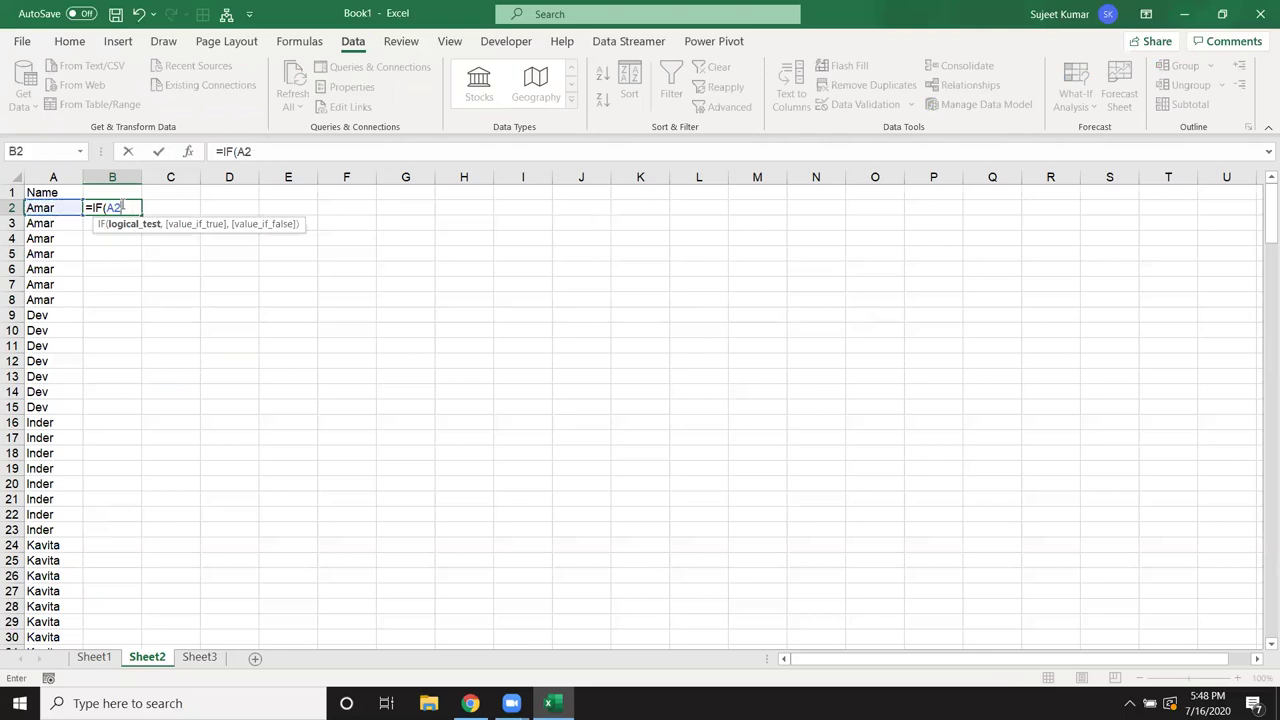
type("=")
key("Left")
key("Up")
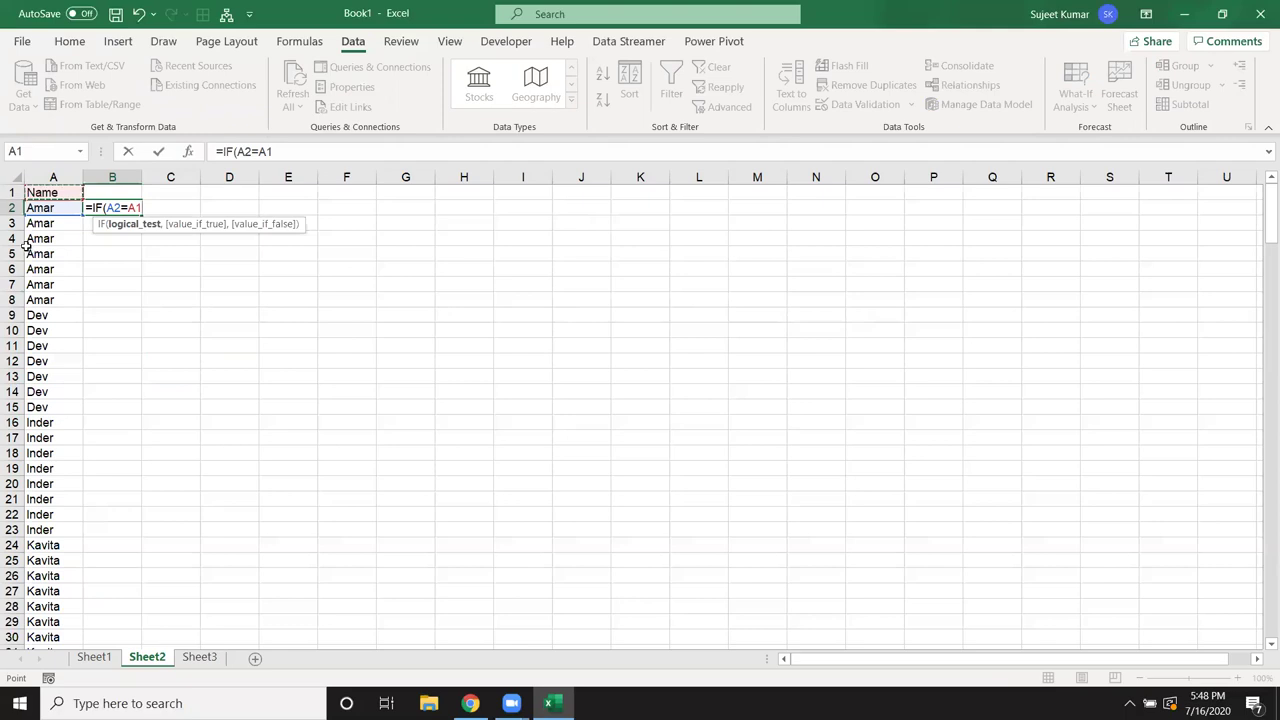
type(",\"D\"")
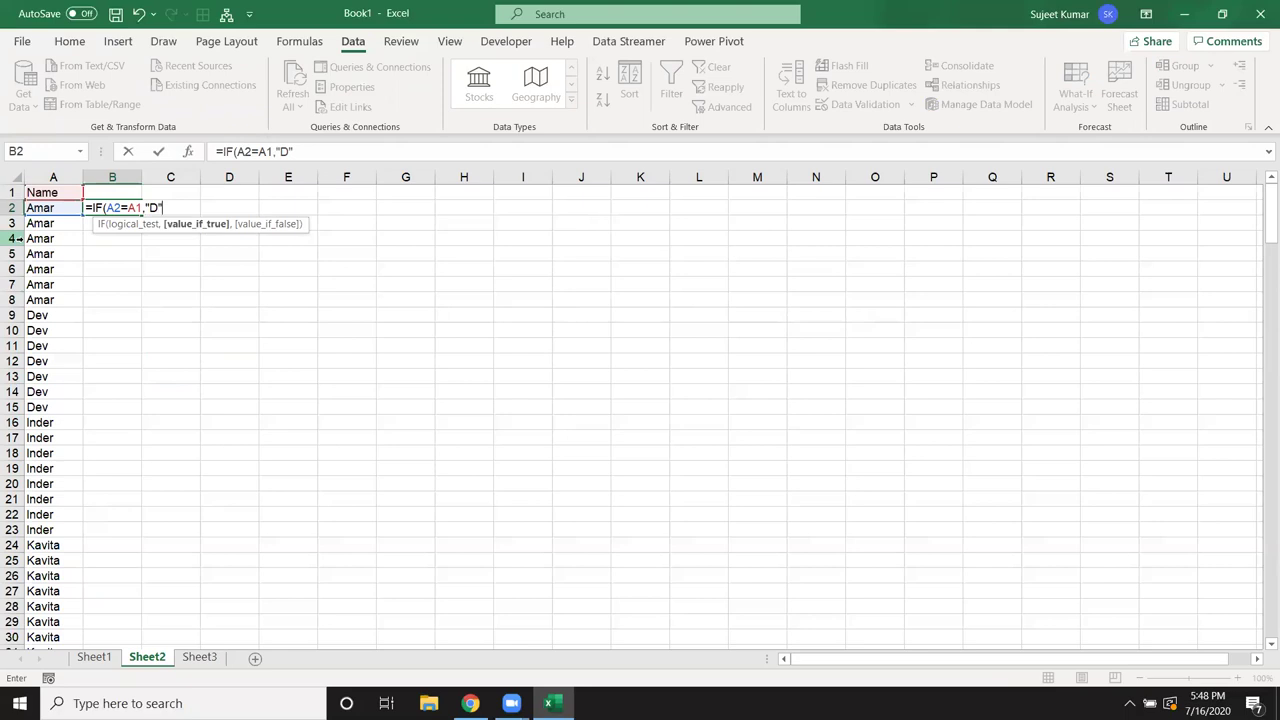
type(",\"")
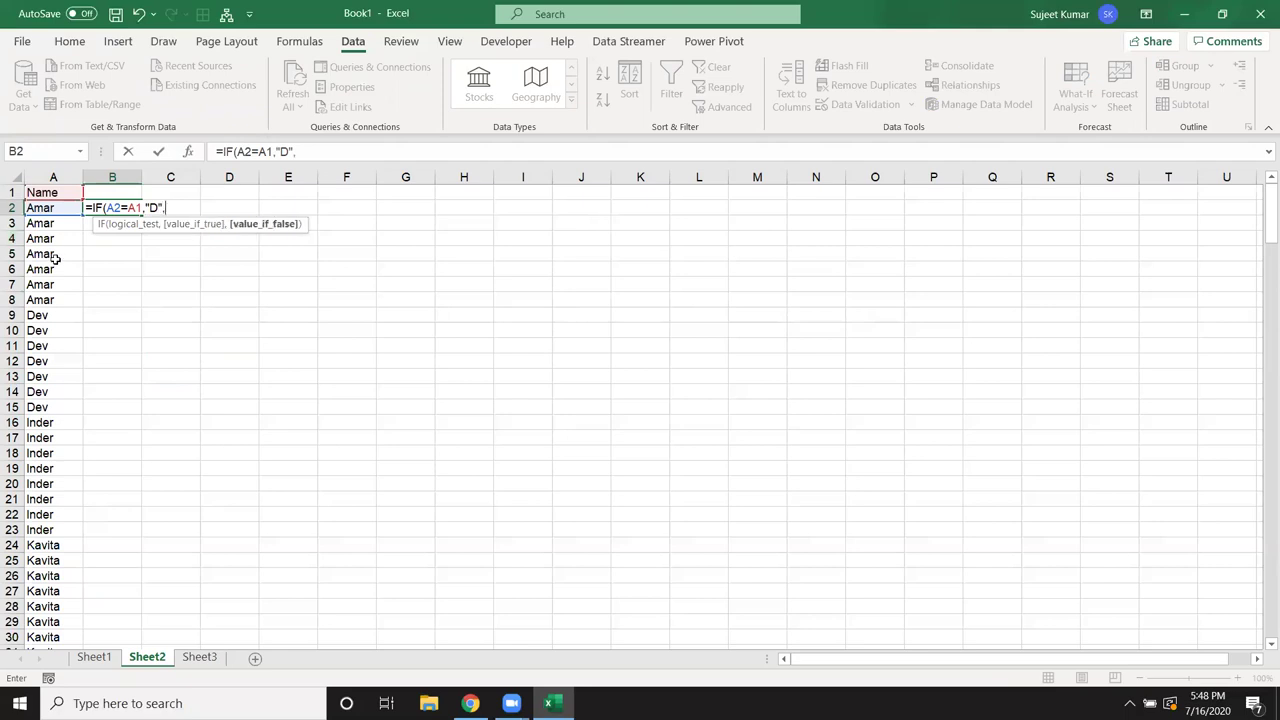
type("U")
key("Return")
Step: Copy the U/D formula to B3, check its references, then fill it down column B
key("Up")
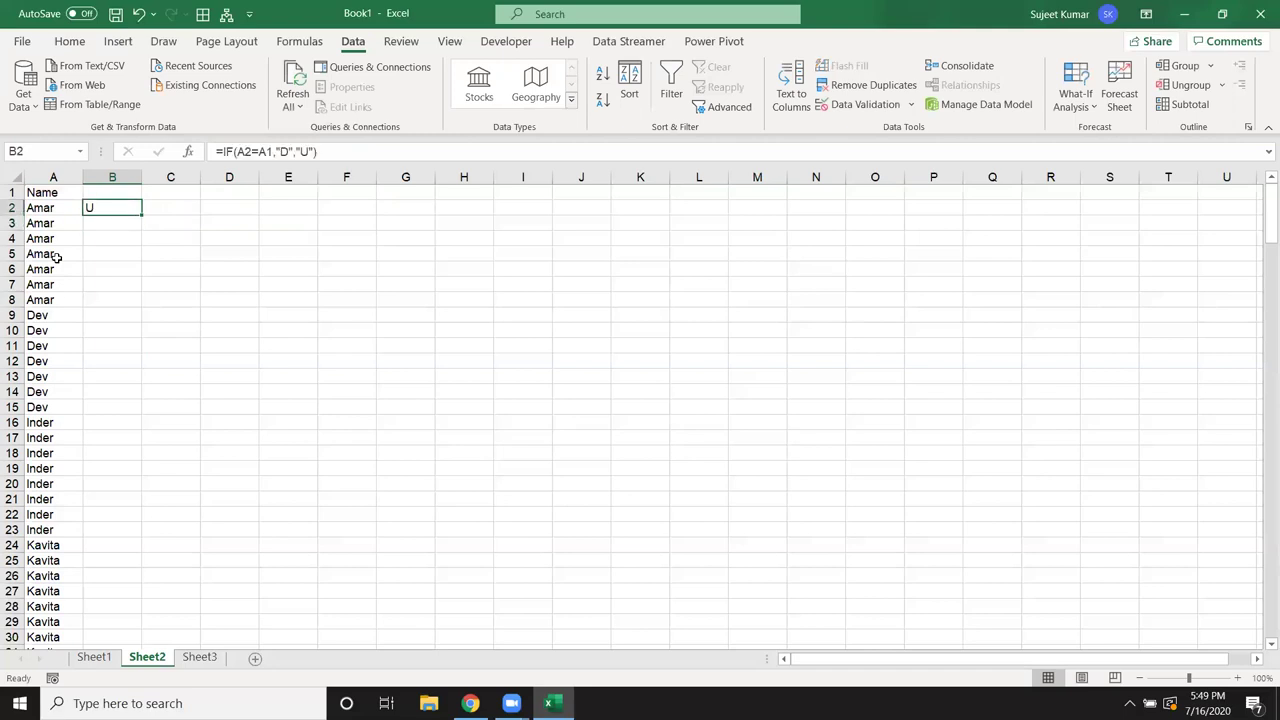
left_click_drag(142, 213, 142, 228)
left_click(128, 222)
double_click(128, 222)
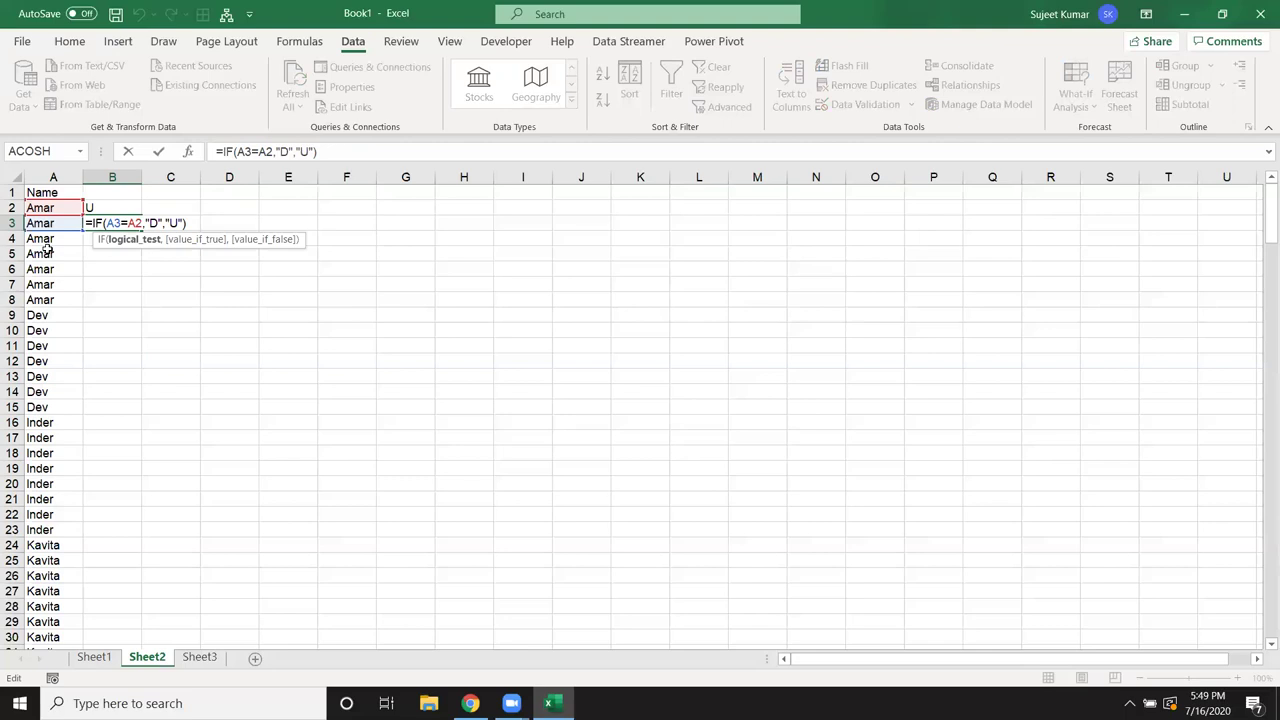
key("Return")
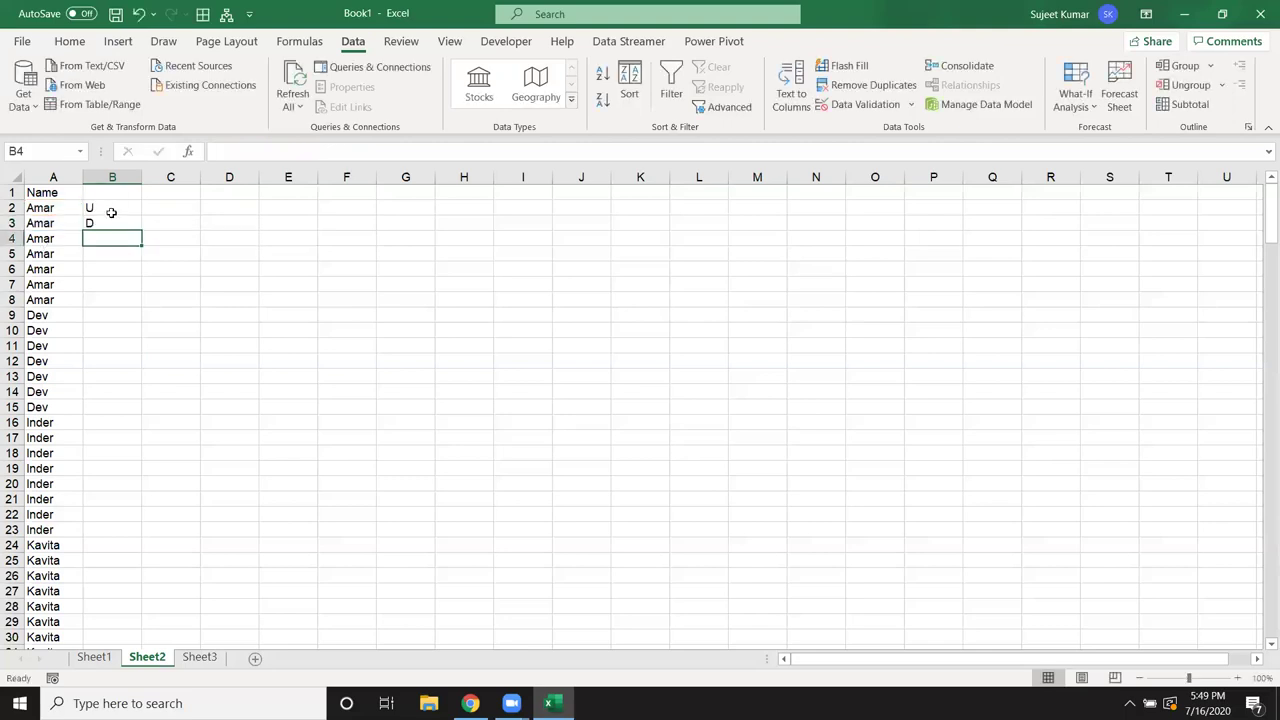
left_click(112, 228)
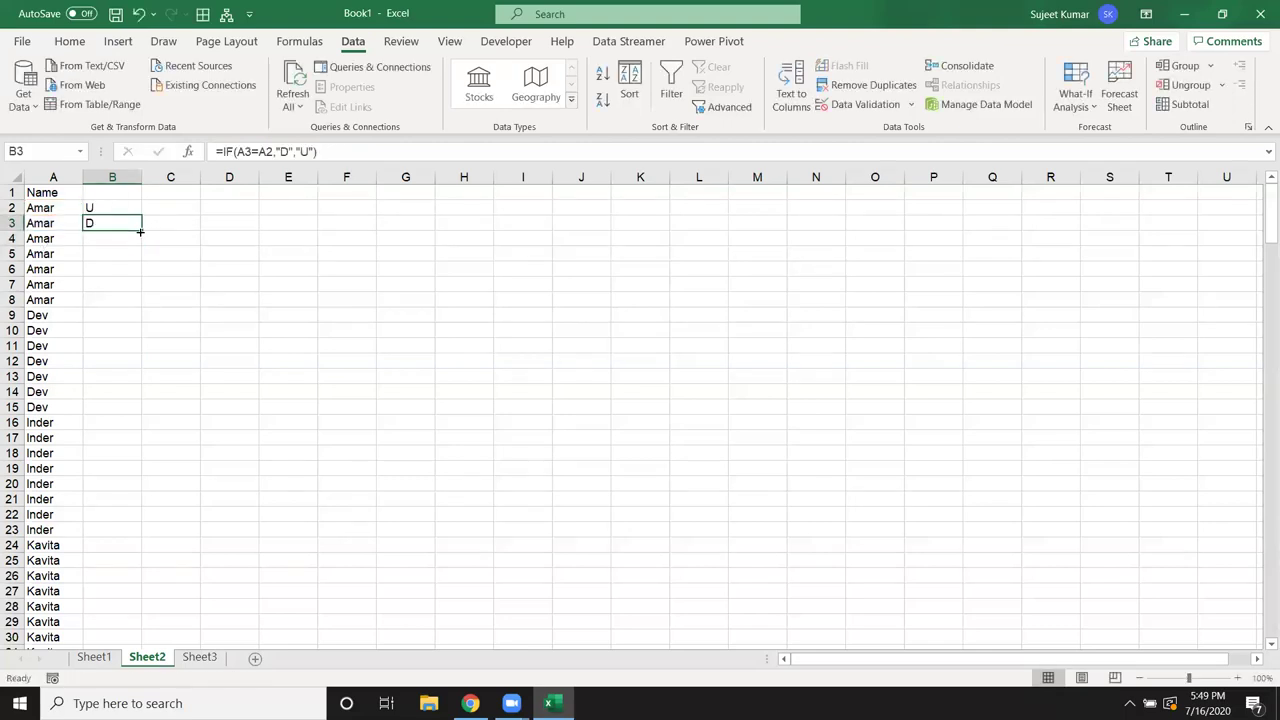
double_click(140, 231)
Step: Verify U appears at the first Dev, Inder, Kavita and Mohan rows, and review B2's formula
left_click(97, 318)
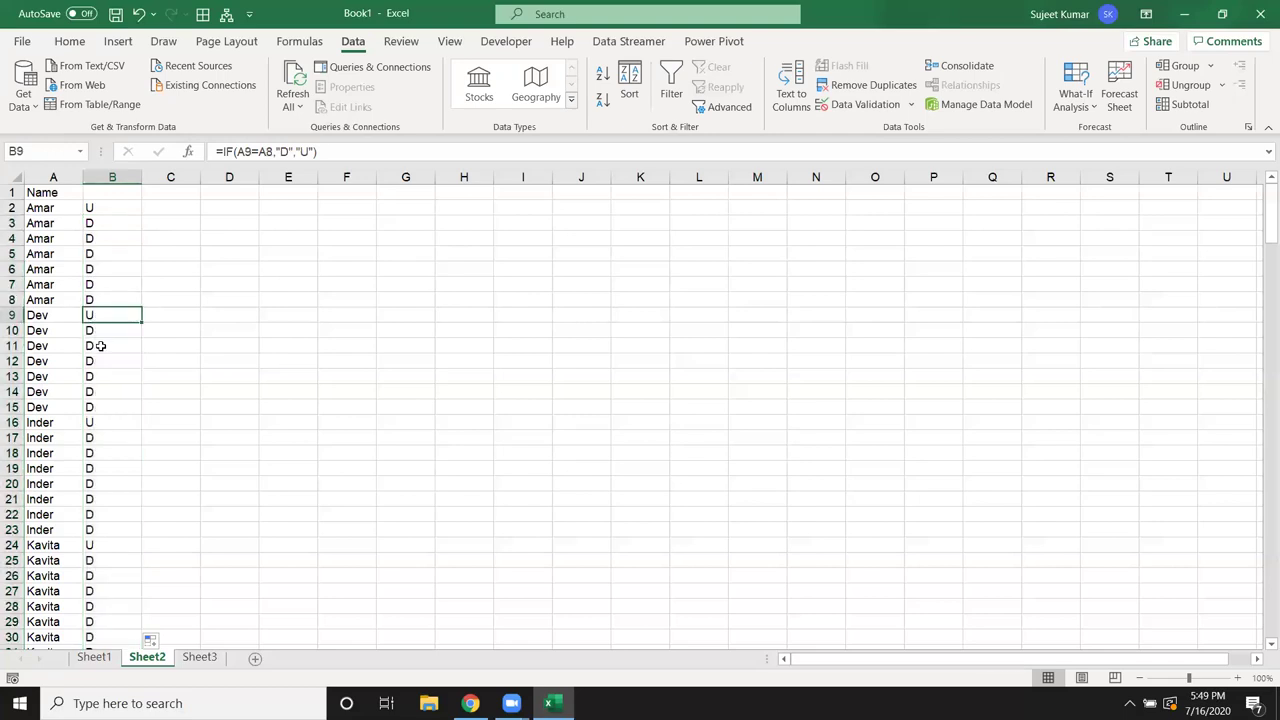
left_click(105, 422)
left_click(107, 543)
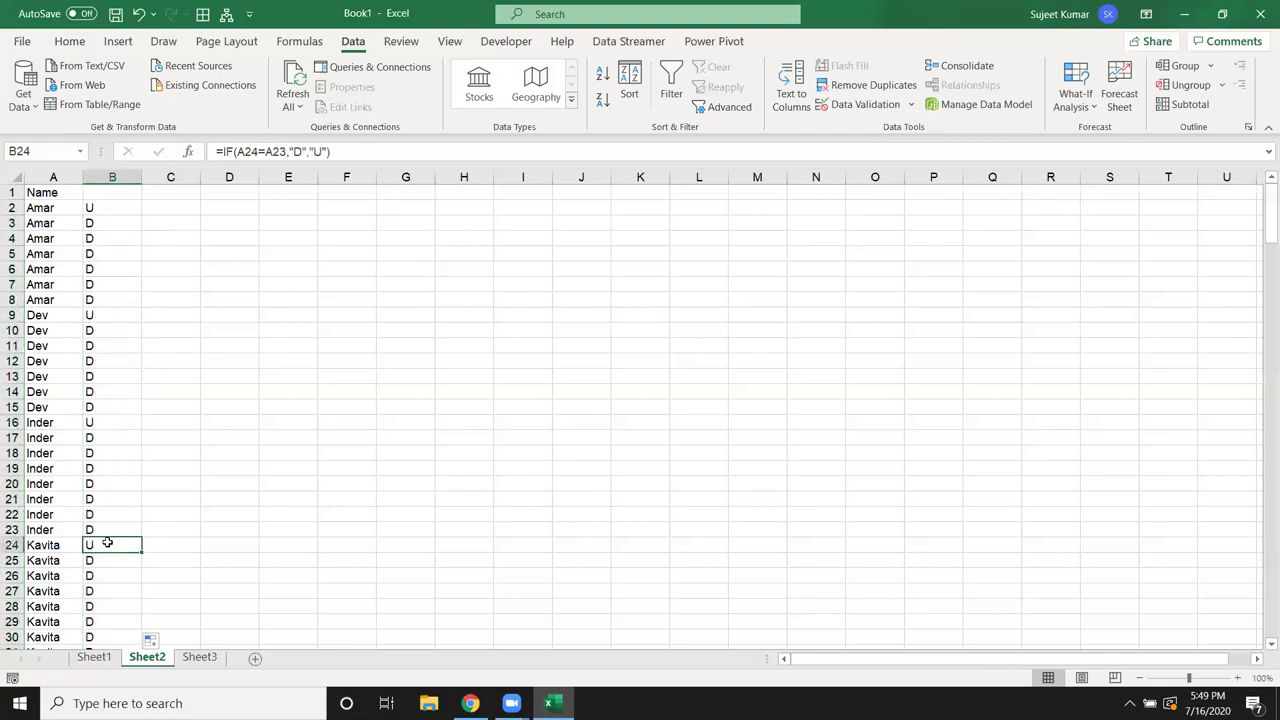
scroll(183, 540, "down", 4)
left_click(106, 483)
scroll(120, 500, "down", 3)
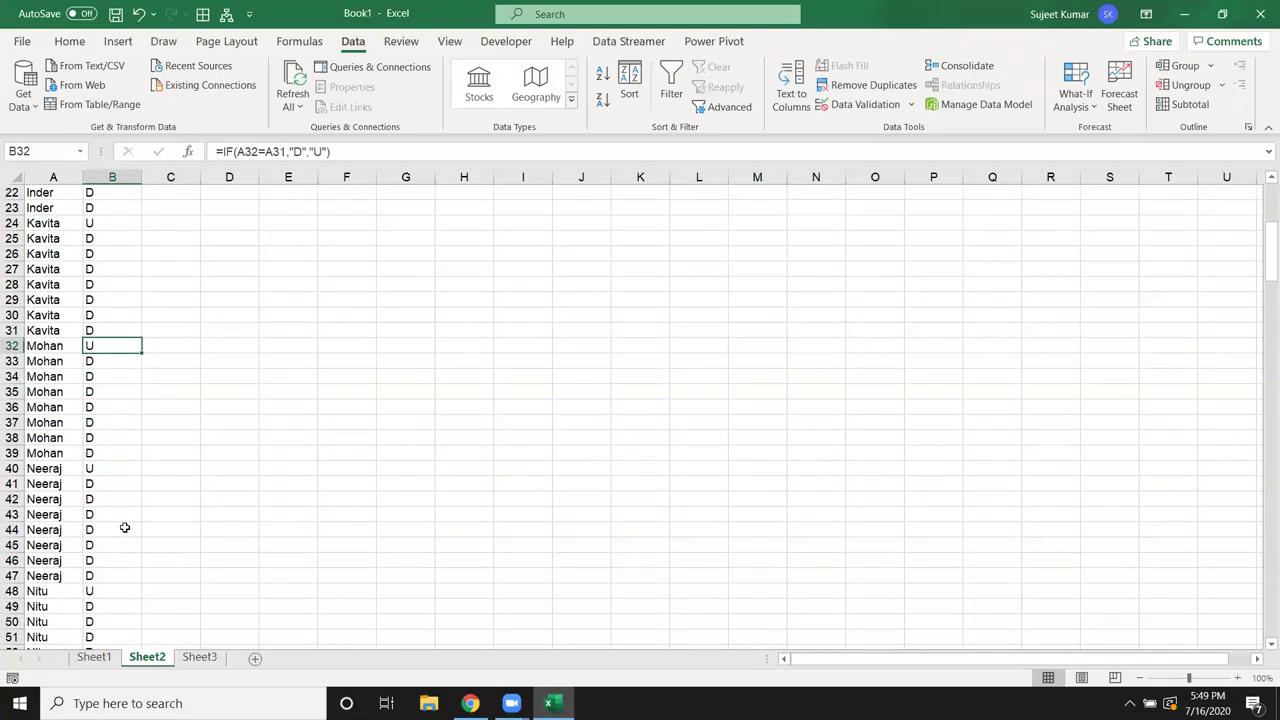
scroll(114, 540, "up", 2)
scroll(114, 531, "up", 5)
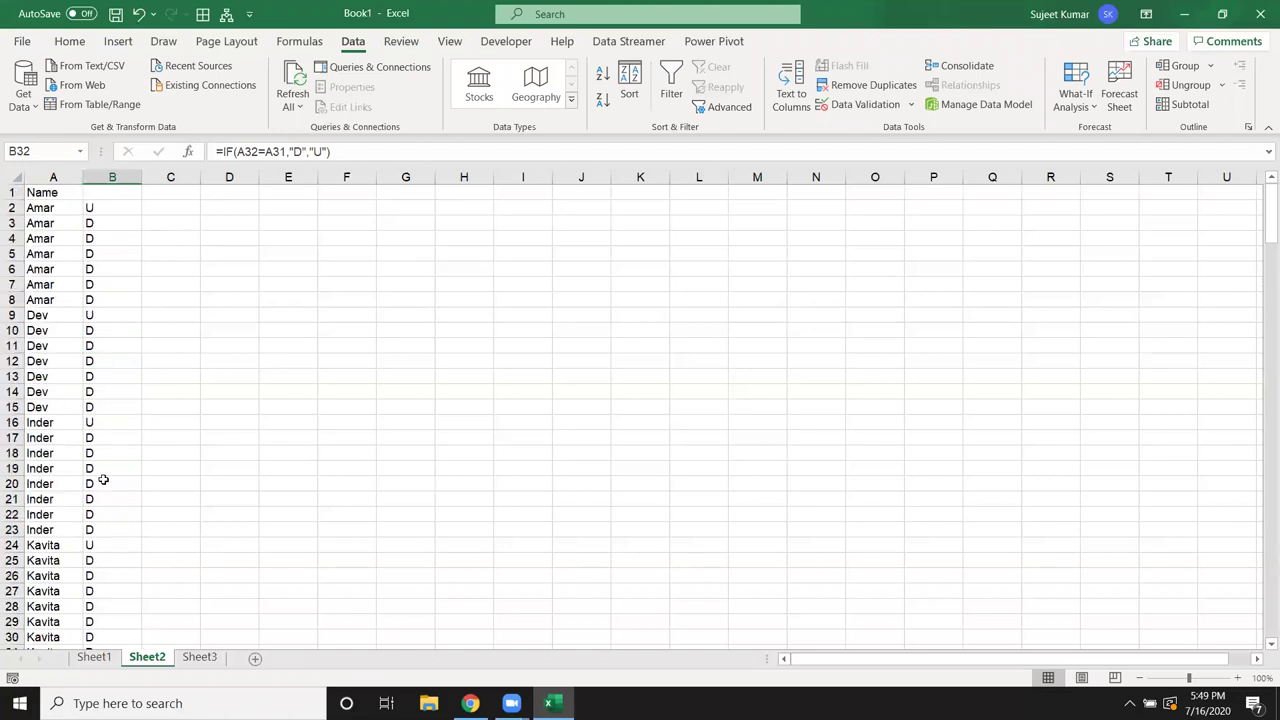
double_click(90, 207)
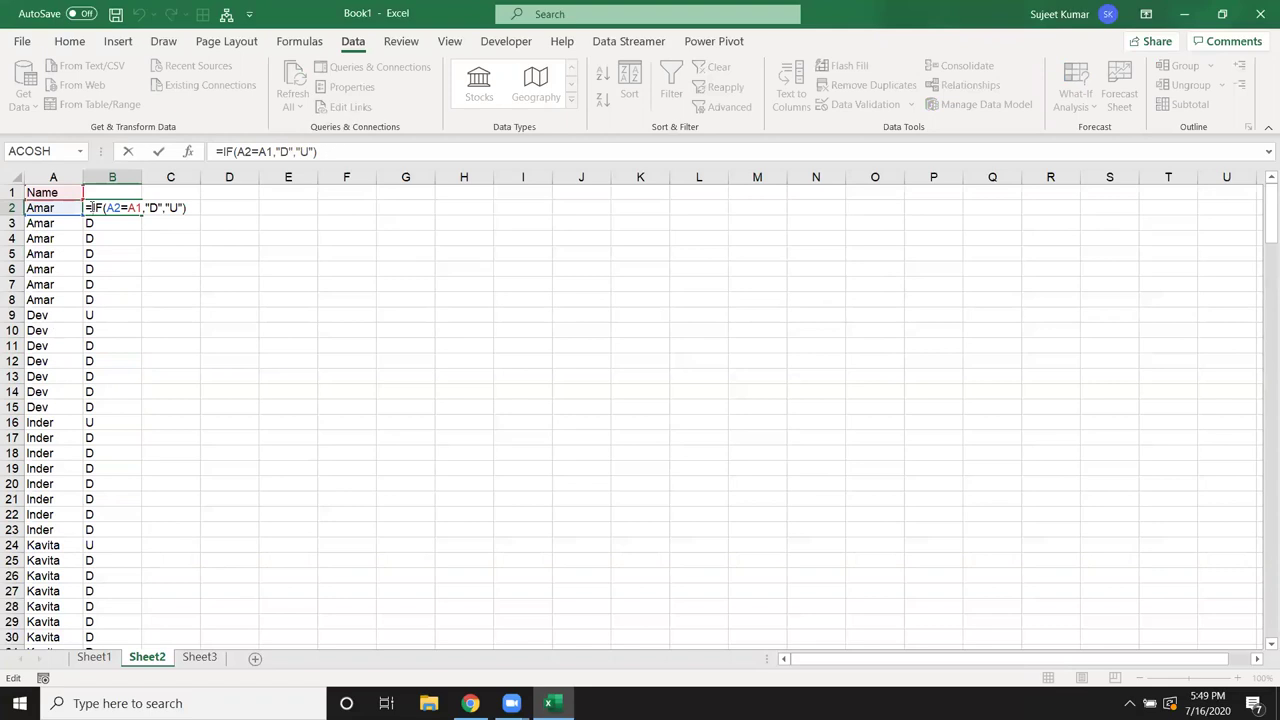
key("Return")
Step: Type trial serial numbers 1 to 4 into C2:C5
left_click(180, 205)
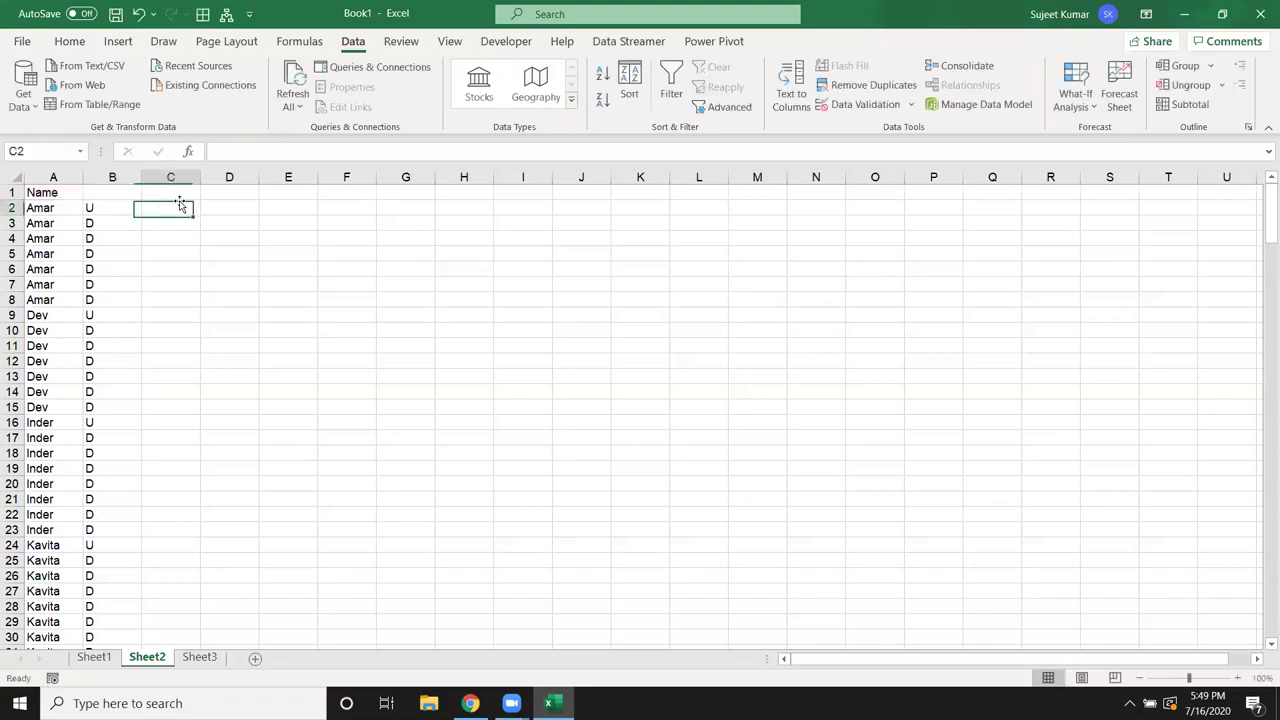
type("1")
key("Return")
type("2")
key("Return")
type("3")
key("Return")
type("4")
key("Return")
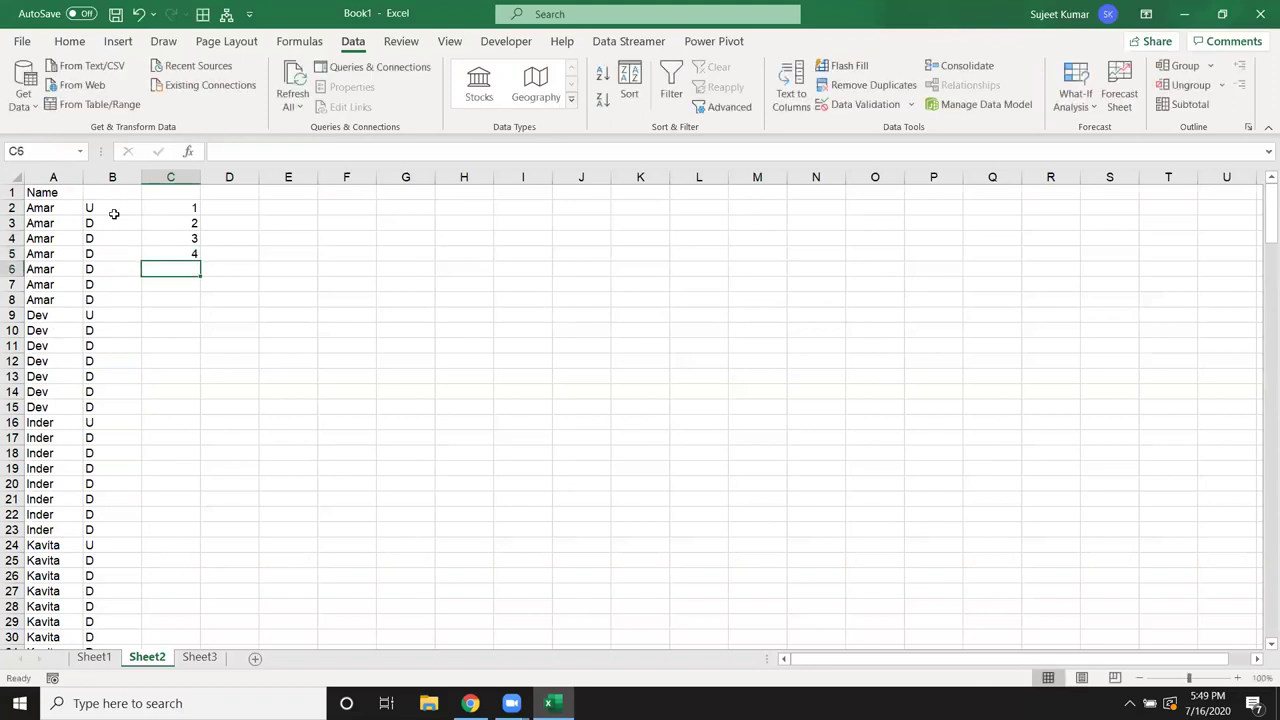
Step: Continue the trial numbers with 6, 7, 8 for Amar and 1 for the first Dev row
left_click_drag(155, 208, 169, 252)
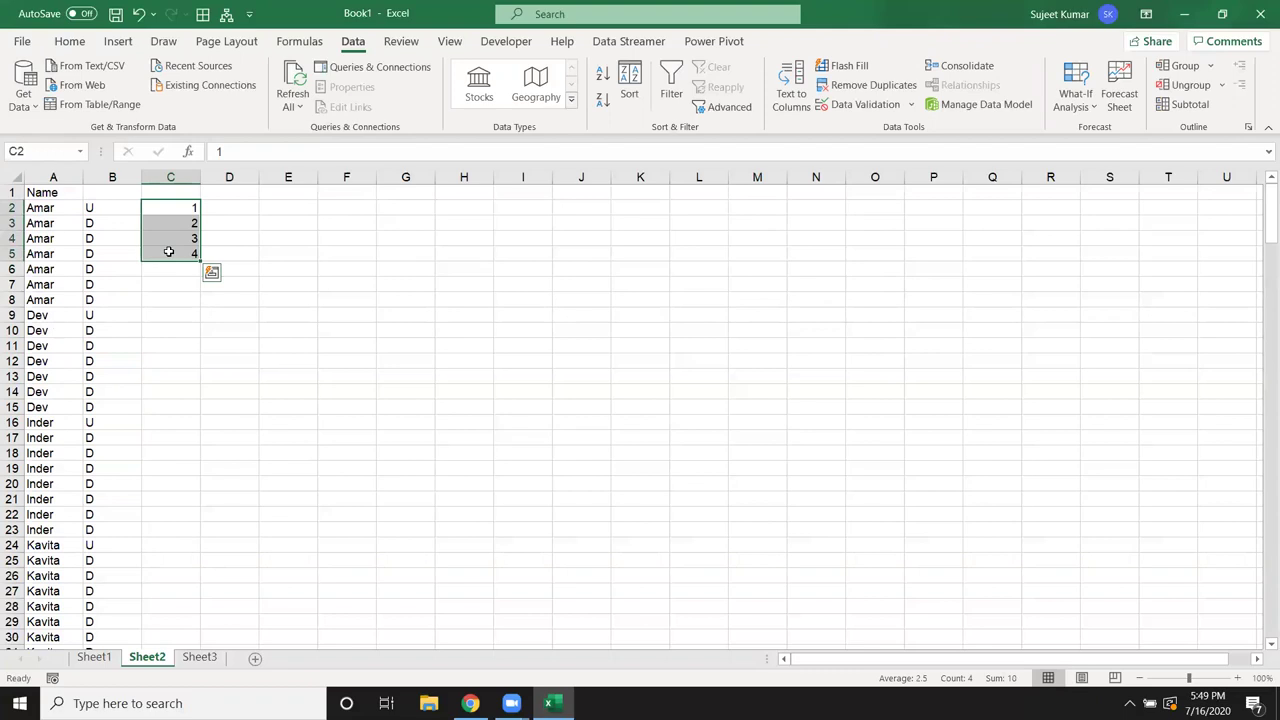
key("Down")
key("Down")
key("Down")
key("Down")
type("6")
key("Return")
type("7")
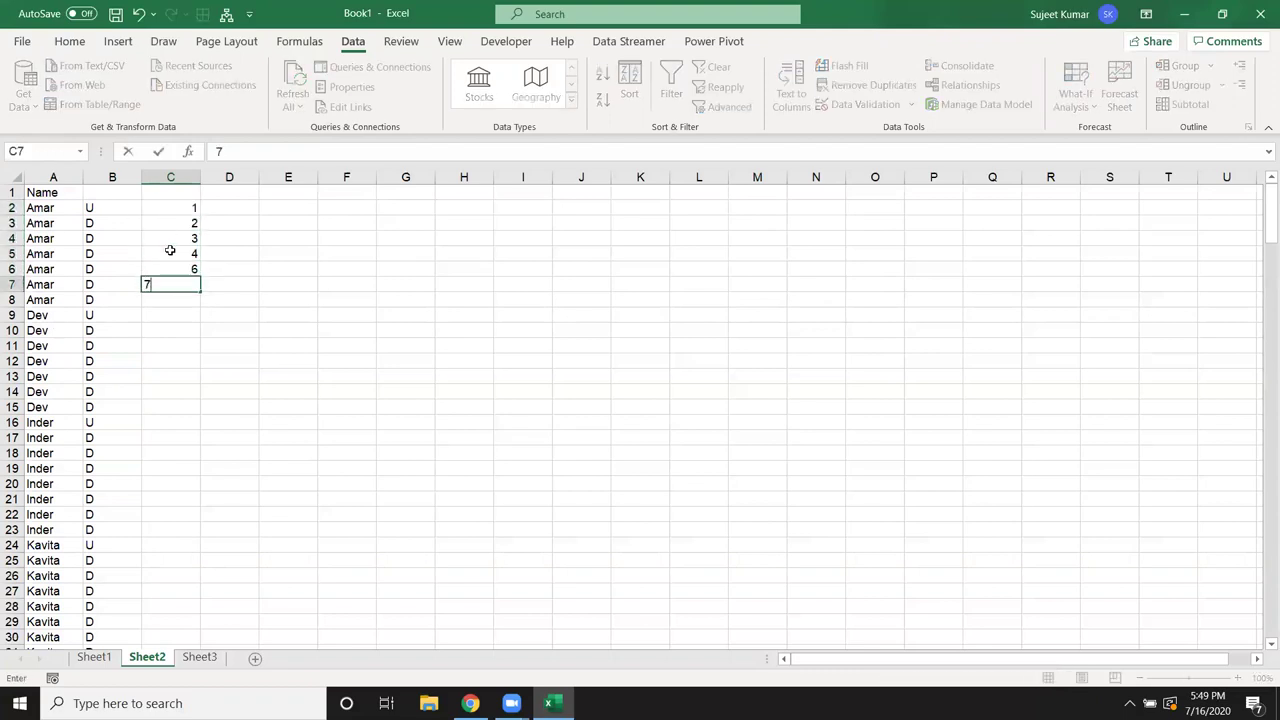
key("Return")
type("8")
key("Return")
key("Left")
key("Left")
key("Right")
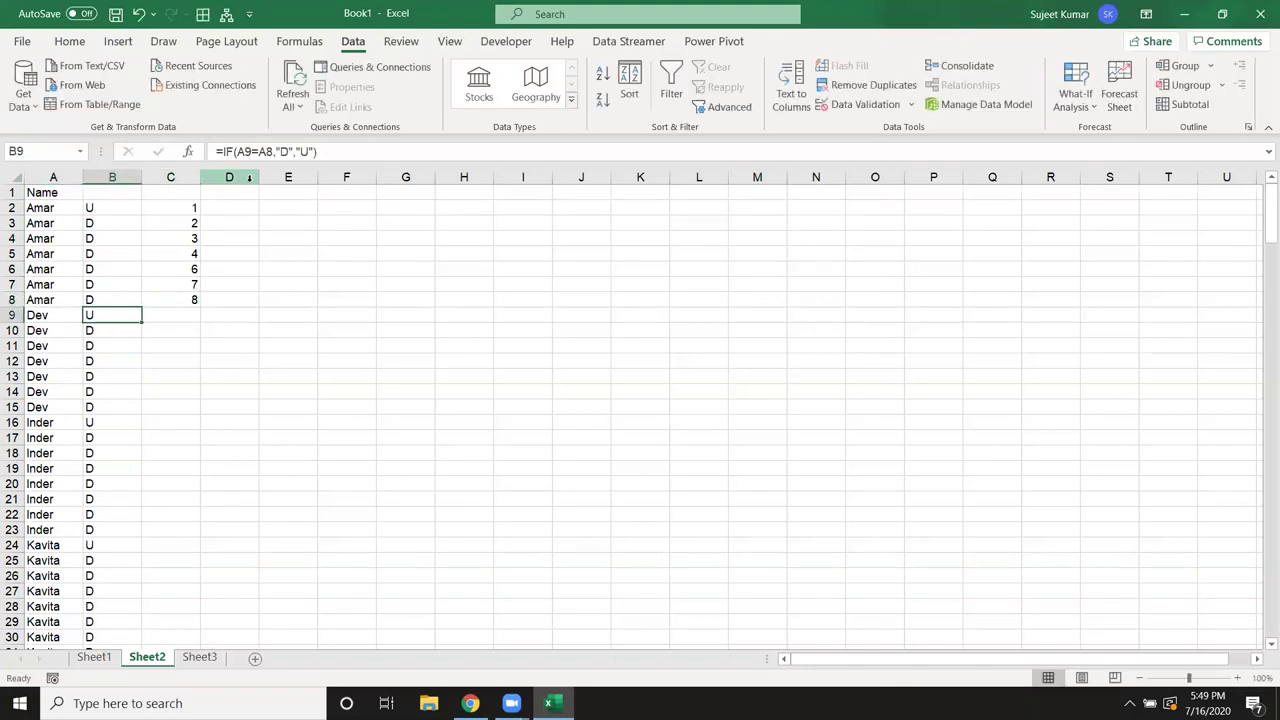
key("Right")
type("1")
key("Return")
Step: Delete the hand-typed numbers in C2:C9 and begin an =IF formula in C2
left_click_drag(182, 207, 169, 315)
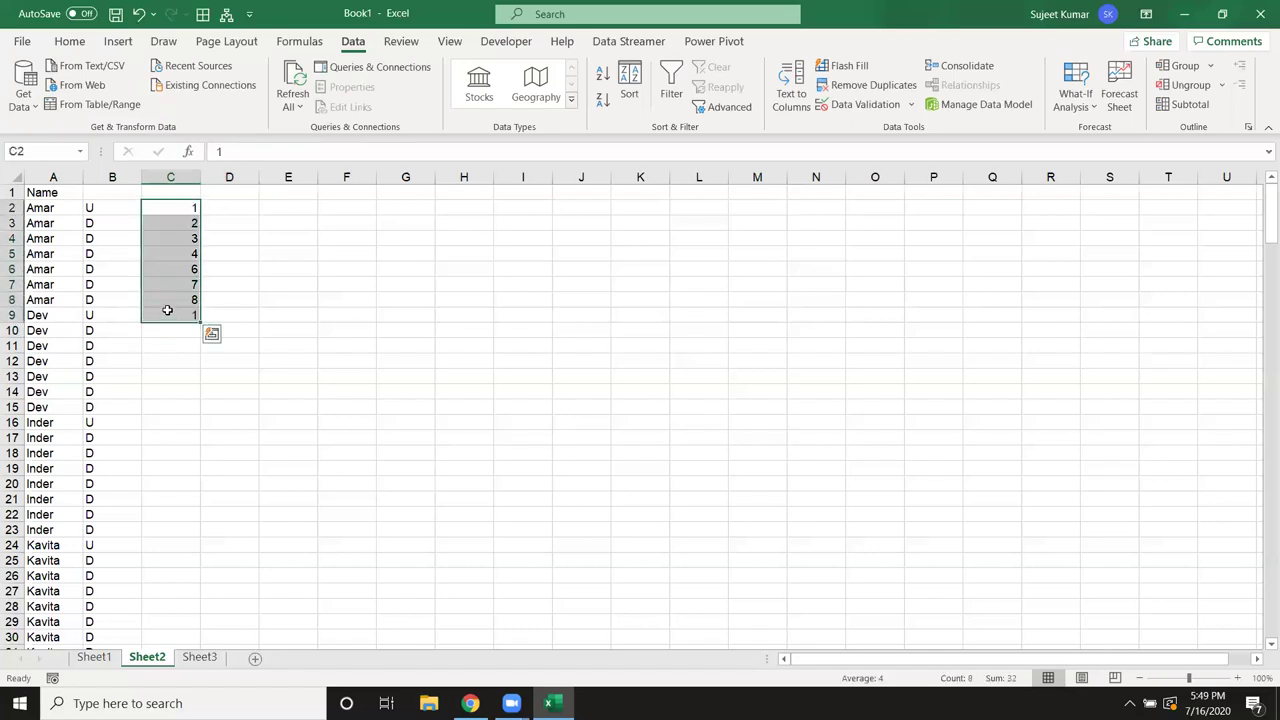
key("Delete")
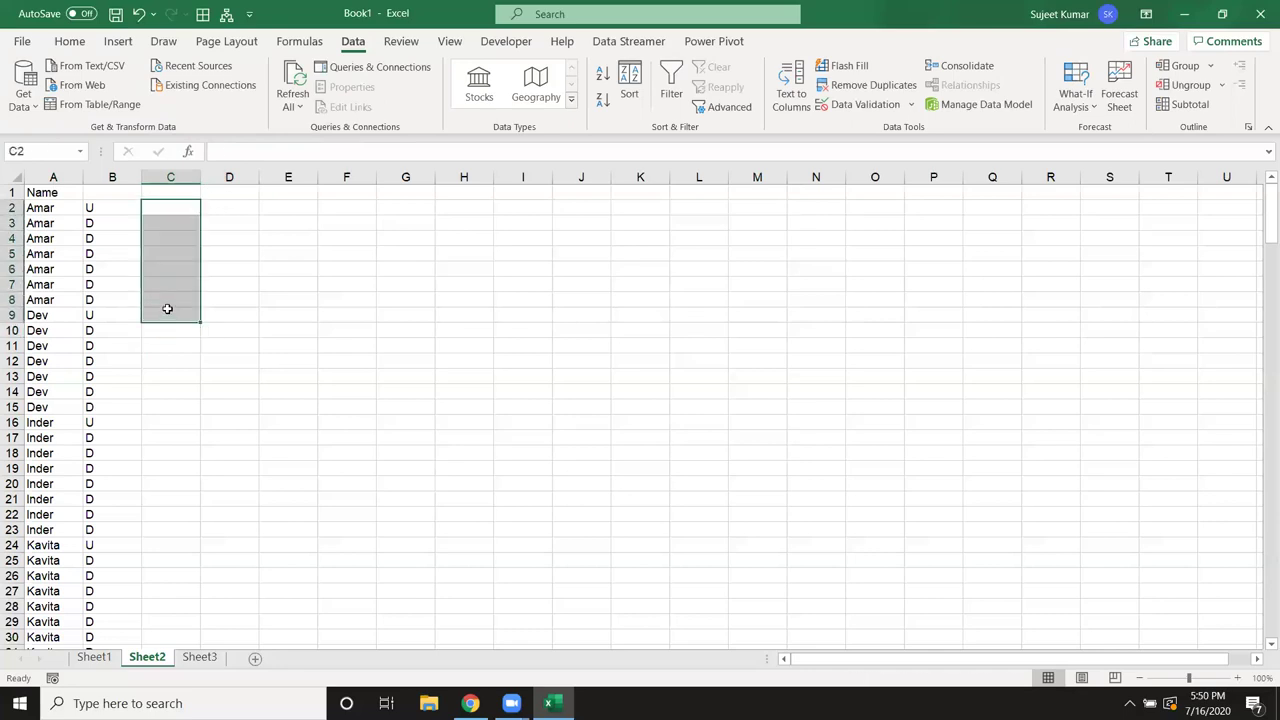
key("Up")
key("Down")
type("=if")
key("Tab")
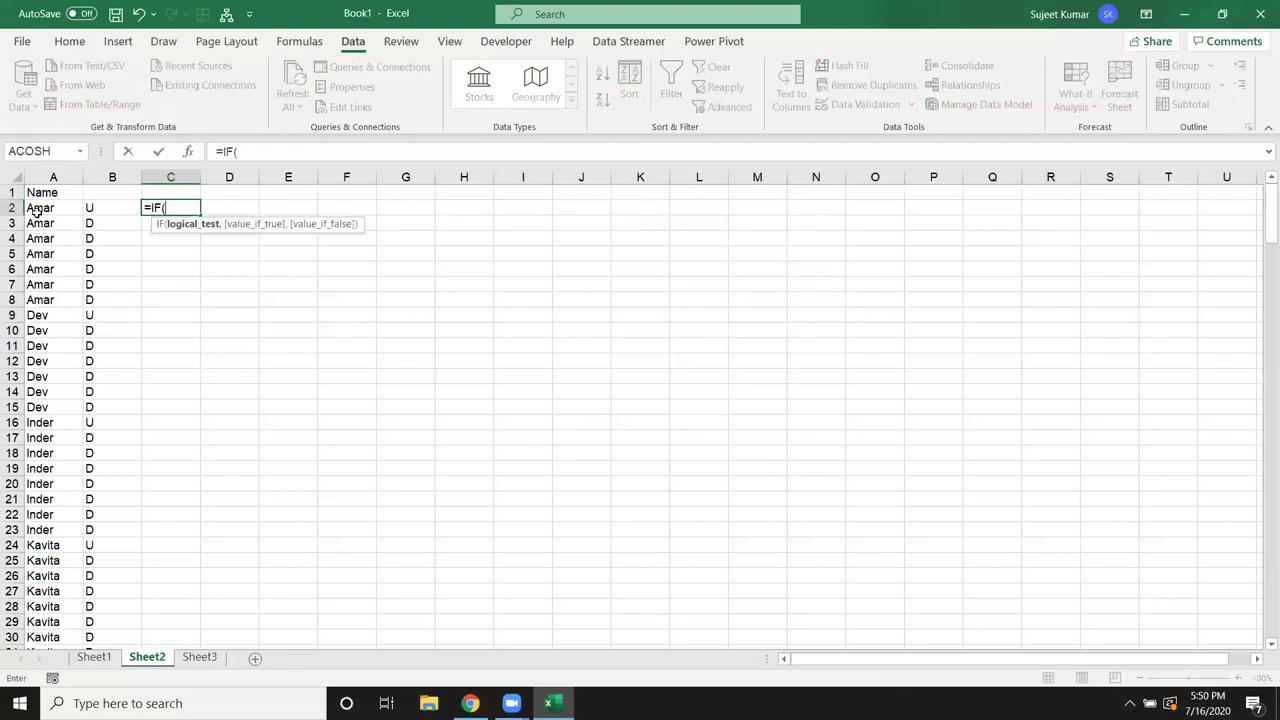
Step: Complete C2 as =IF(A2=A1,C1+1,1), giving 1 for the first Amar row
left_click(40, 207)
type("=")
key("Up")
key("Left")
key("Left")
type(",")
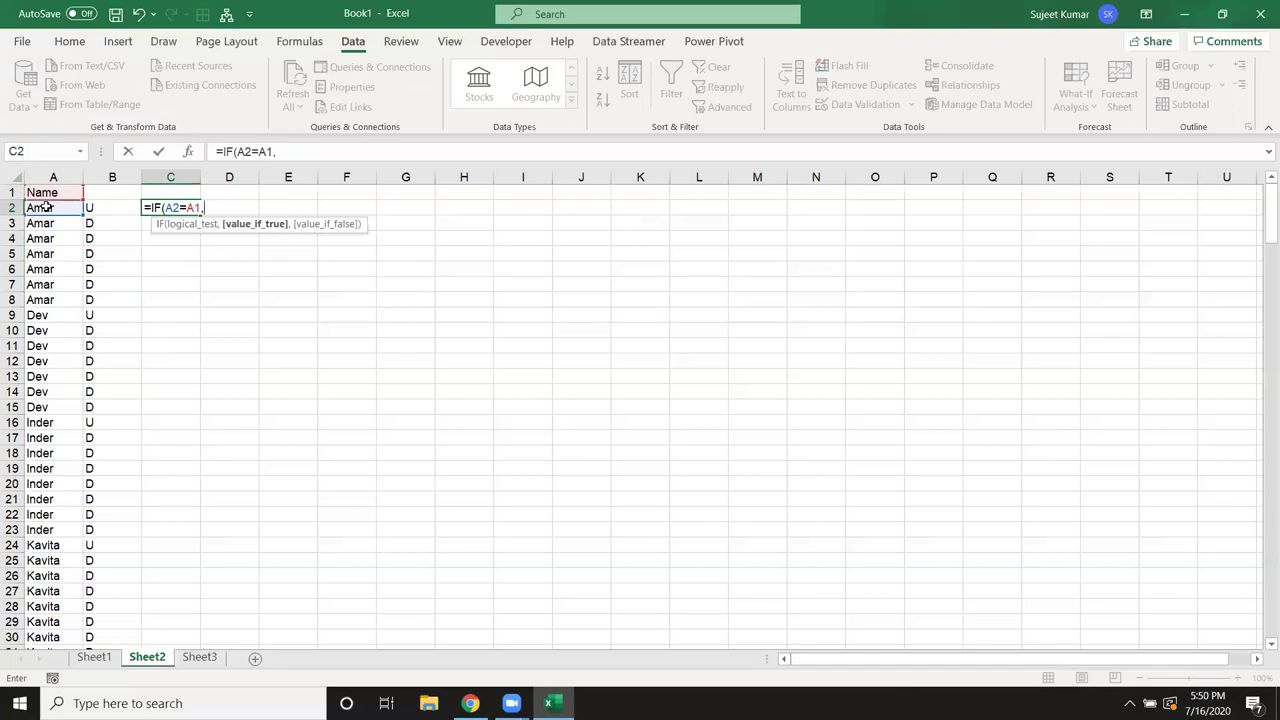
key("Up")
type("+1,1")
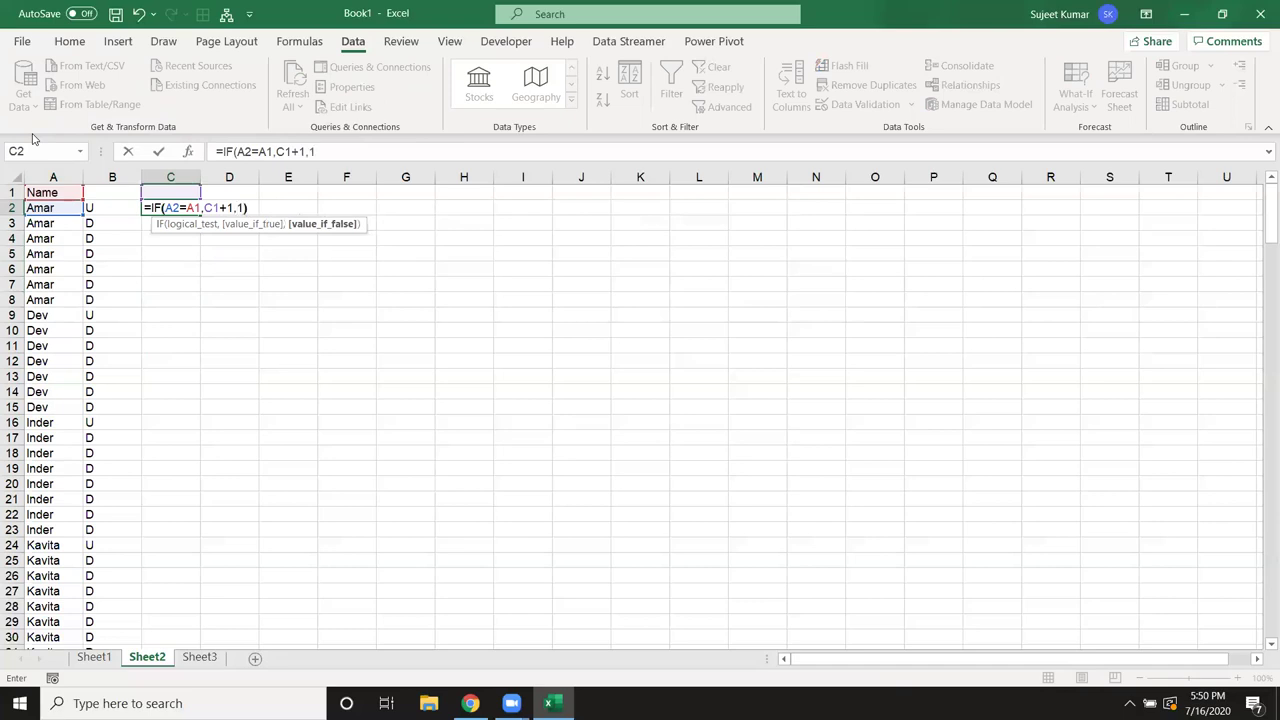
type(")")
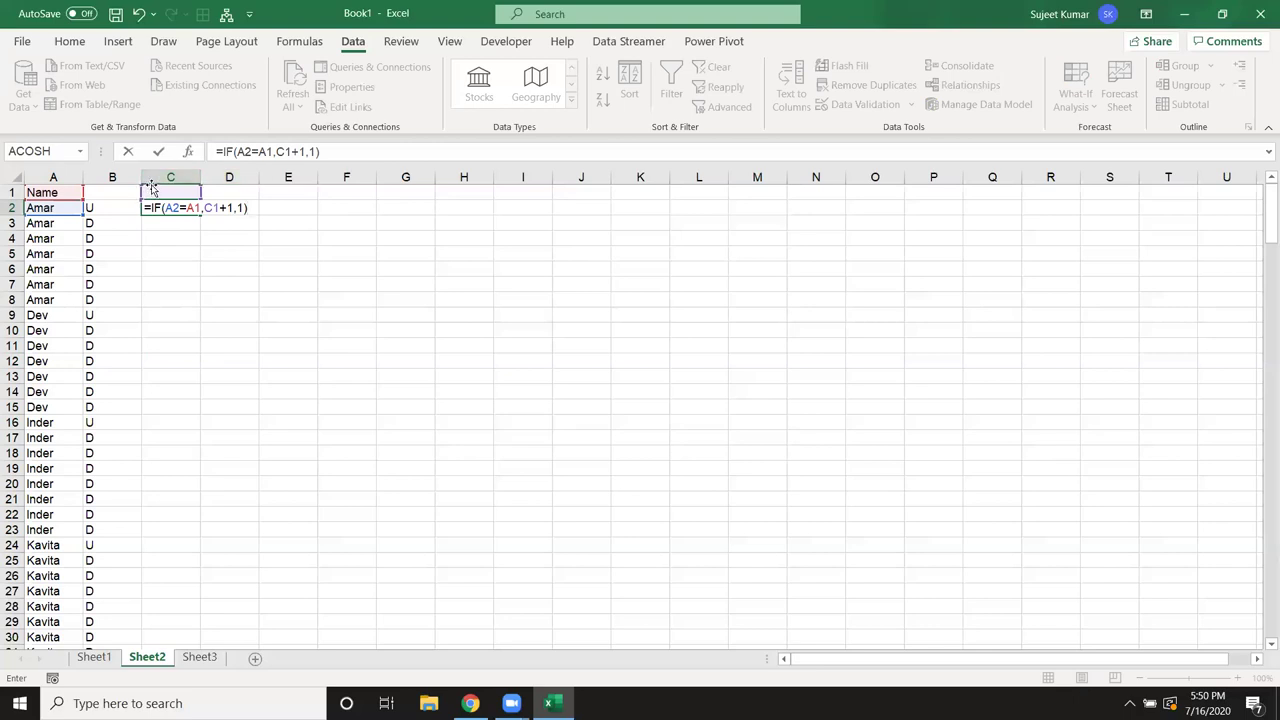
key("Return")
left_click(180, 211)
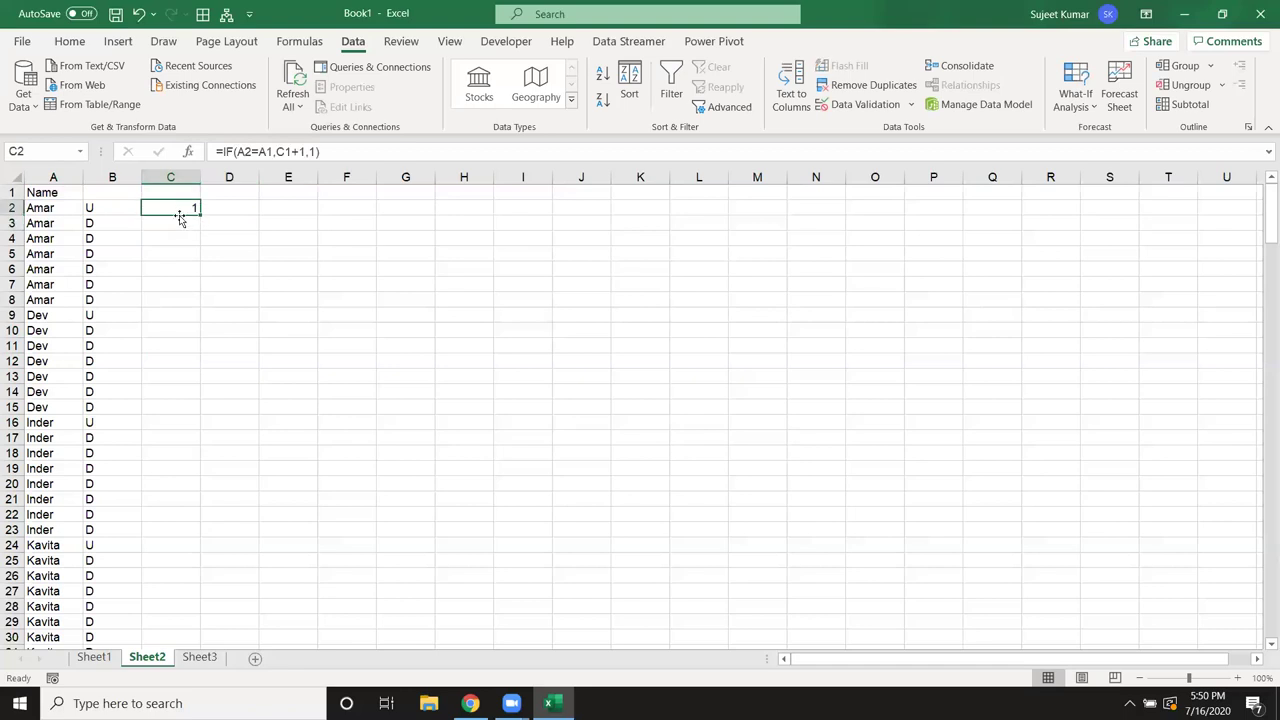
Step: Copy C2's formula to C3, confirm it shows 2, then fill it down column C
left_click_drag(199, 215, 200, 231)
double_click(196, 228)
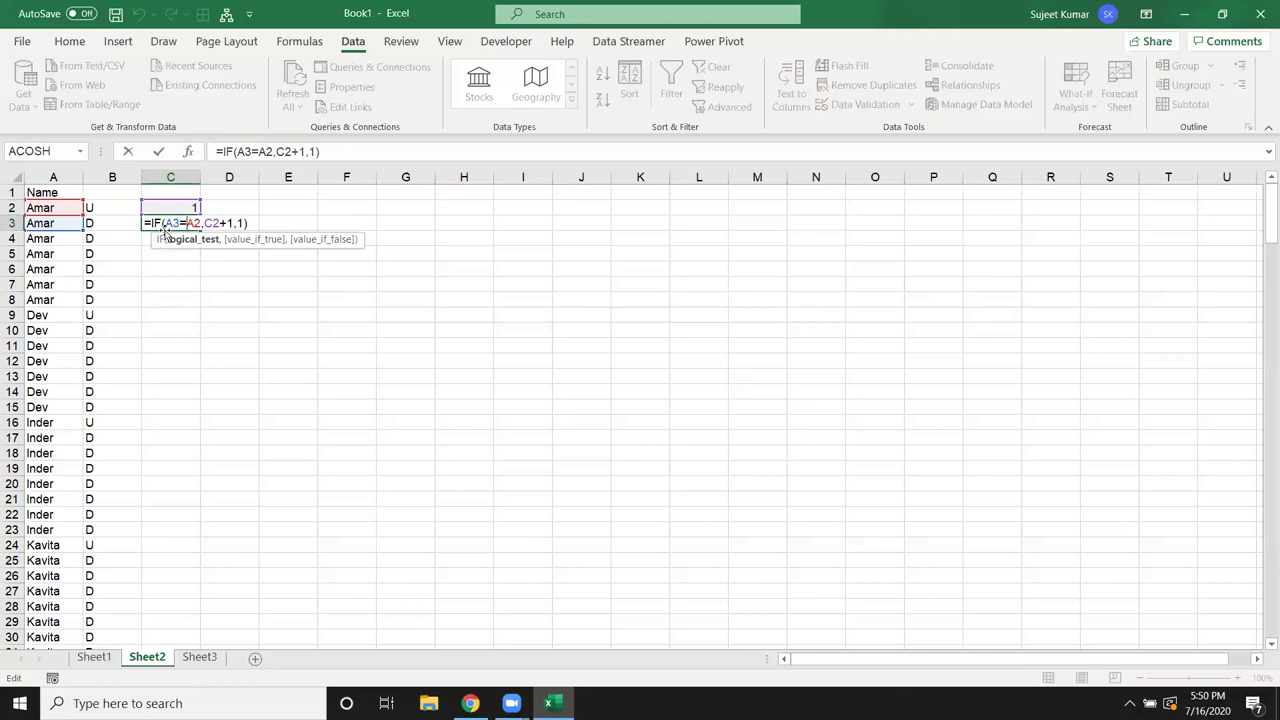
key("Return")
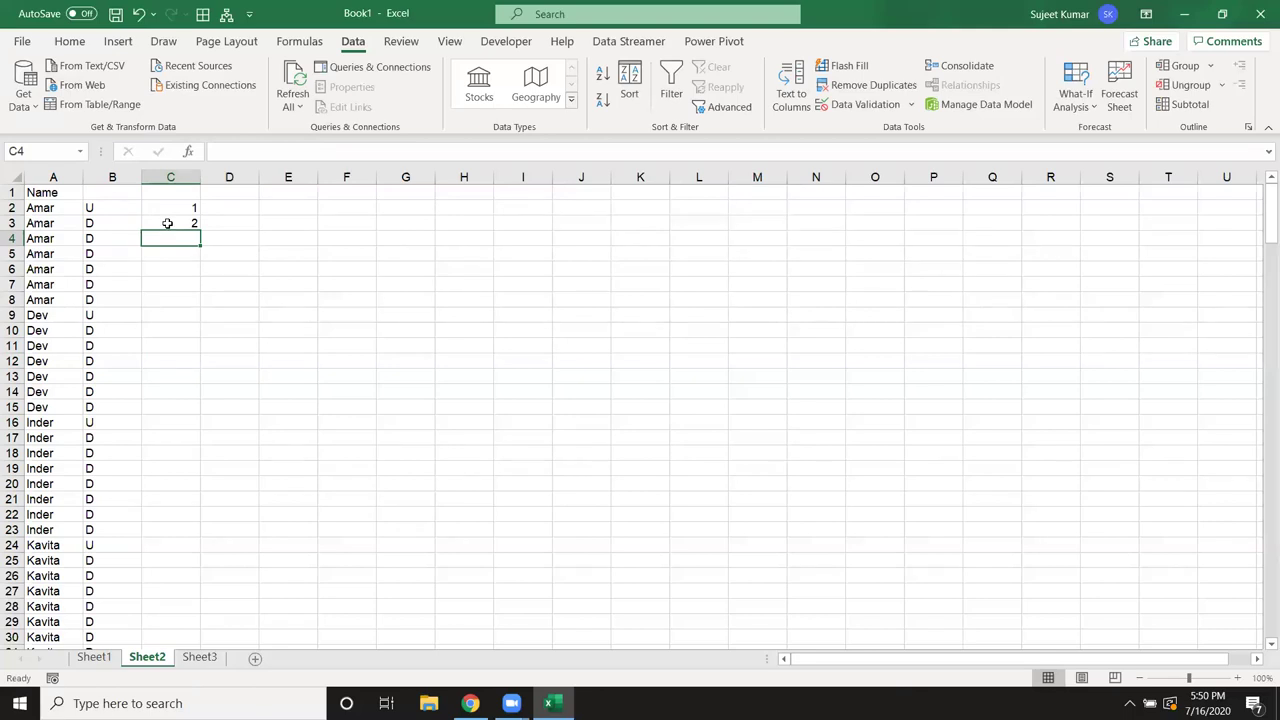
left_click(170, 220)
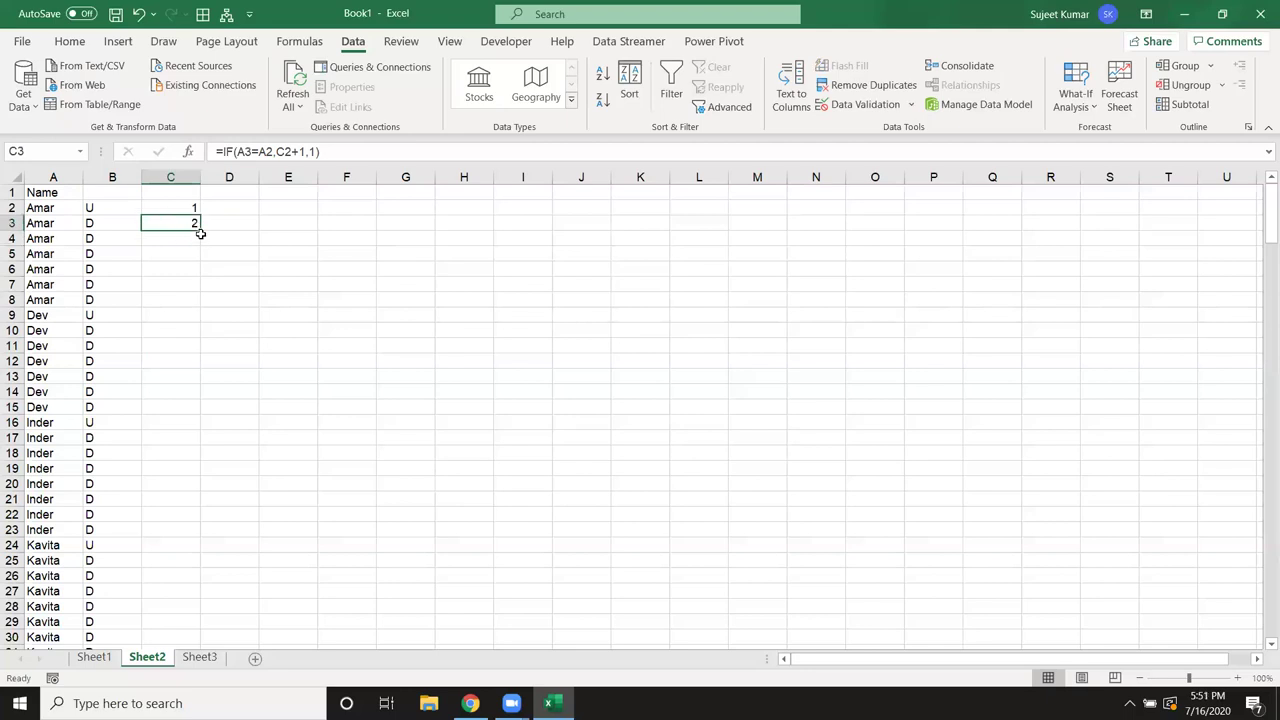
double_click(200, 232)
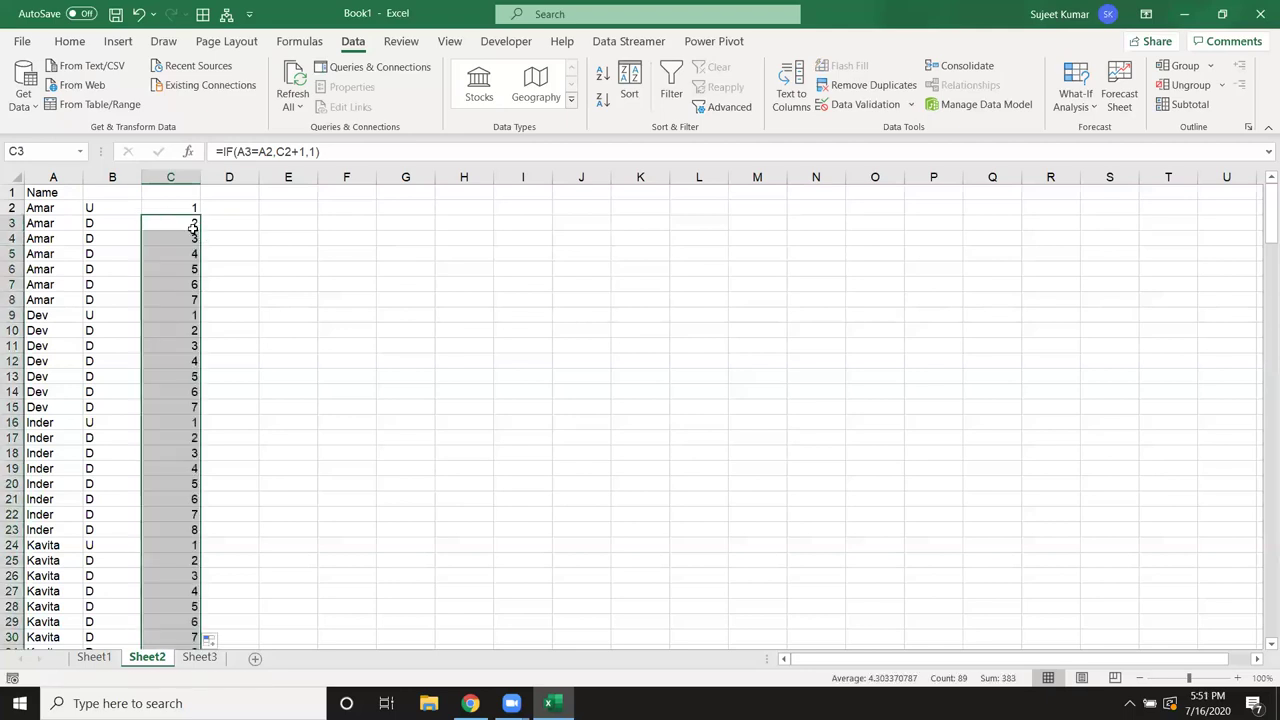
left_click_drag(177, 208, 181, 511)
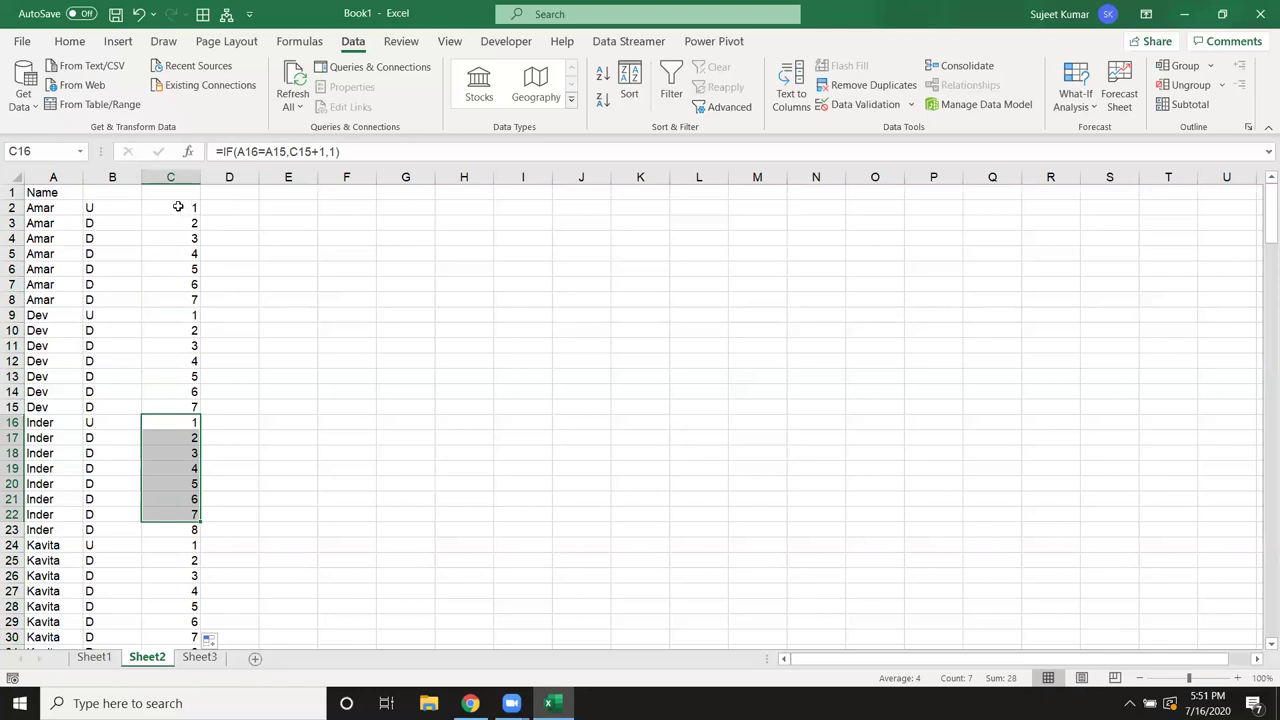
left_click(62, 219)
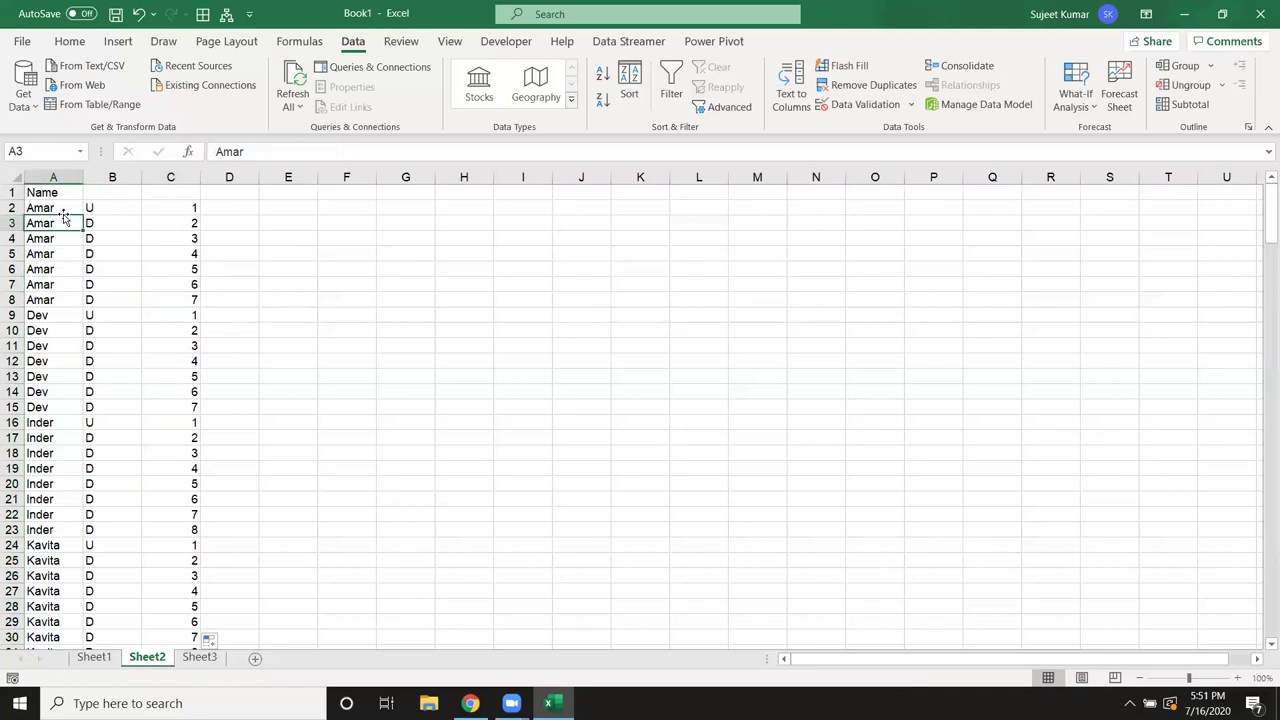
left_click_drag(60, 207, 53, 301)
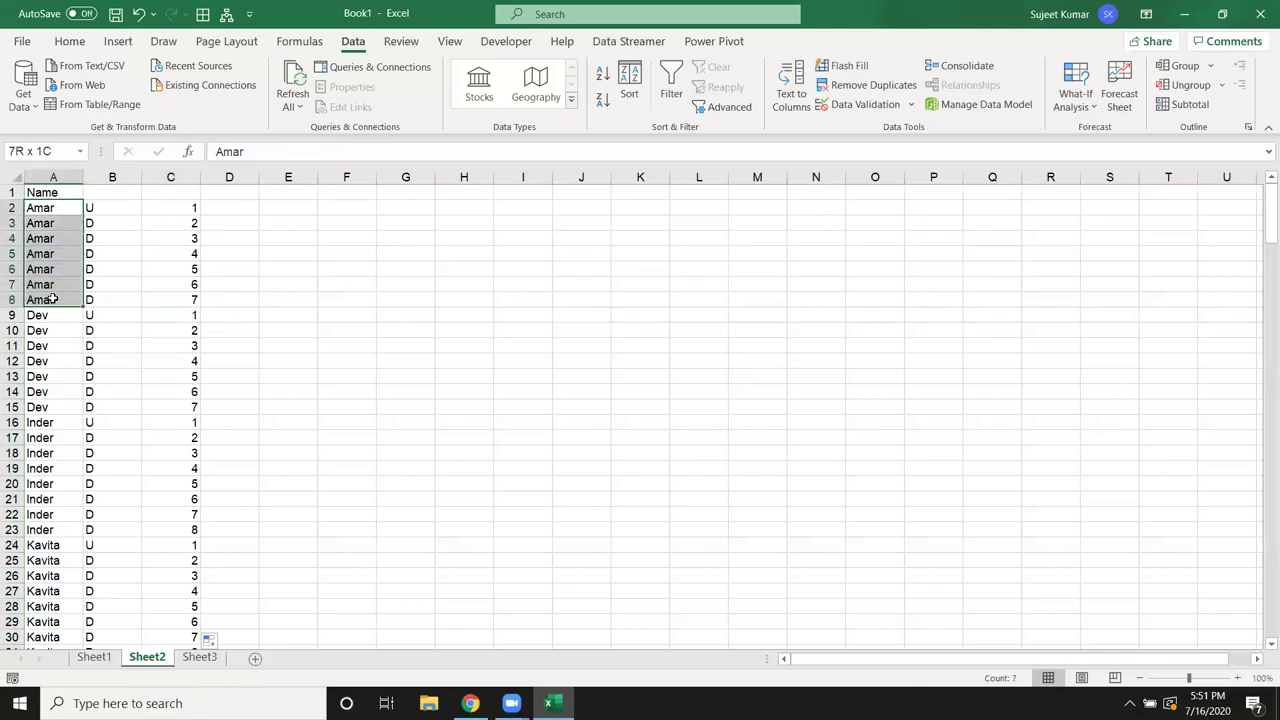
key("ctrl+v")
left_click(160, 208)
left_click(229, 207)
type("1")
key("Return")
left_click_drag(231, 206, 227, 292)
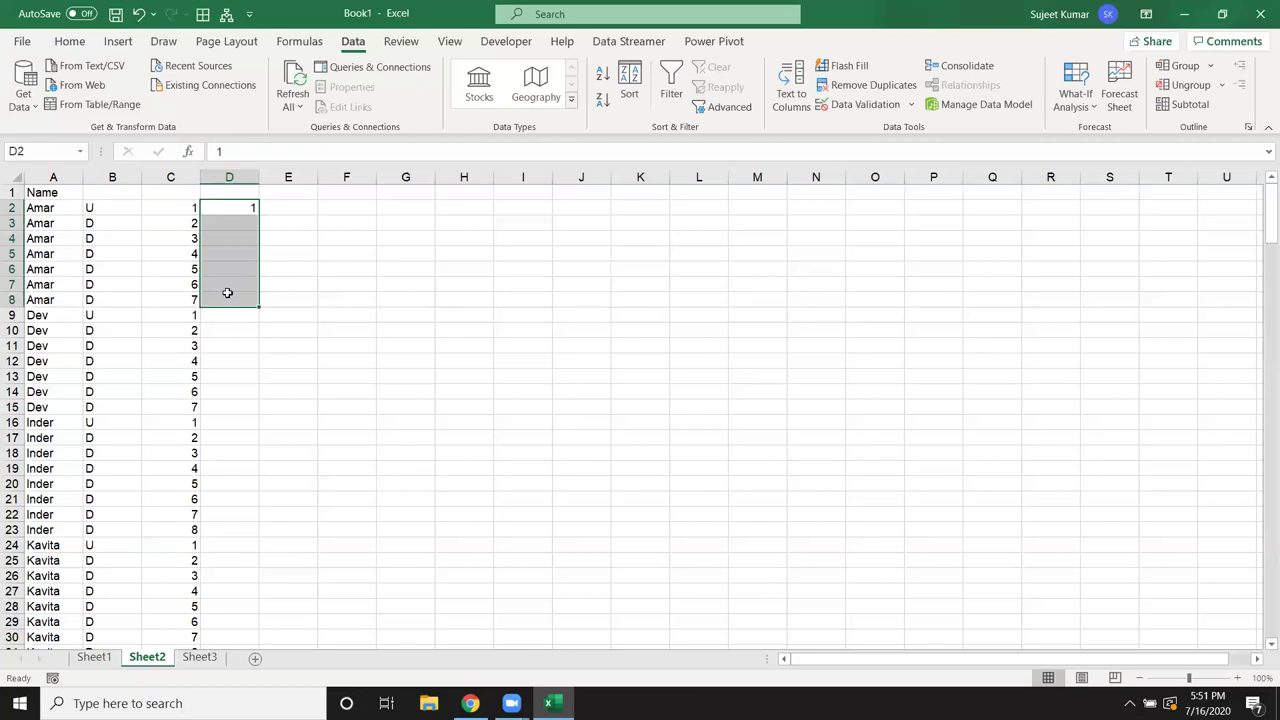
key("ctrl+d")
left_click(236, 330)
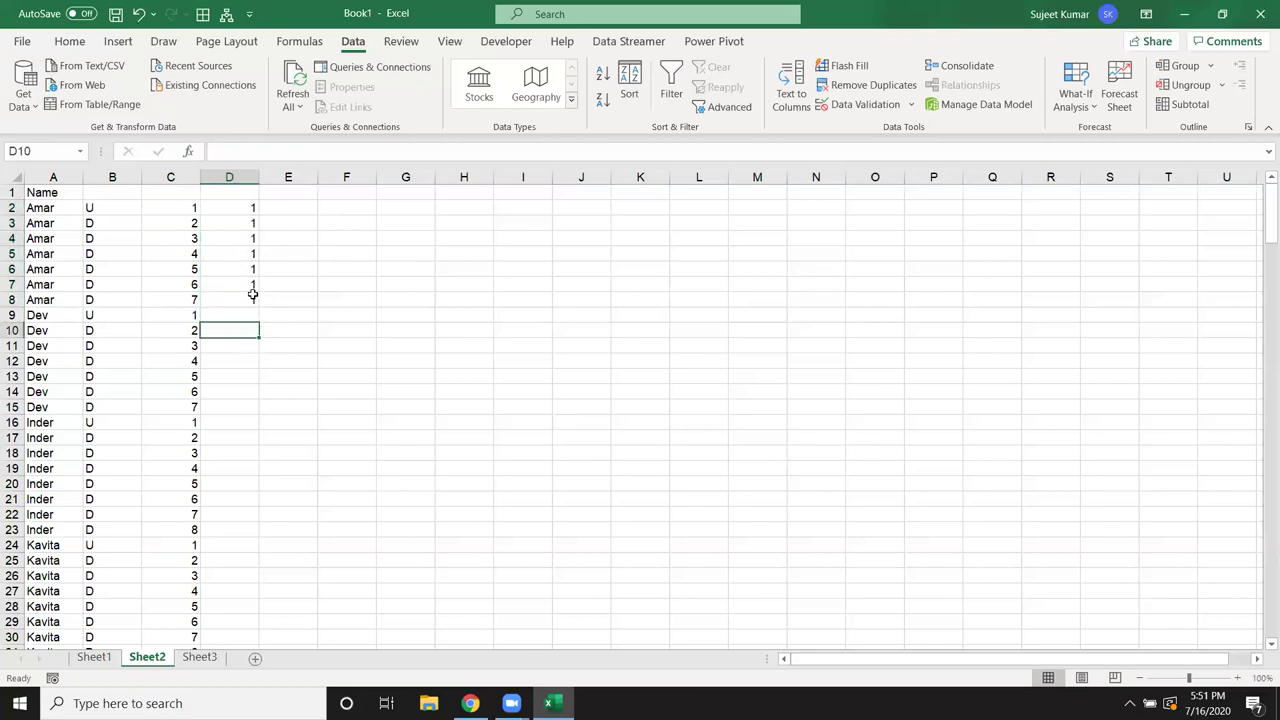
key("Up")
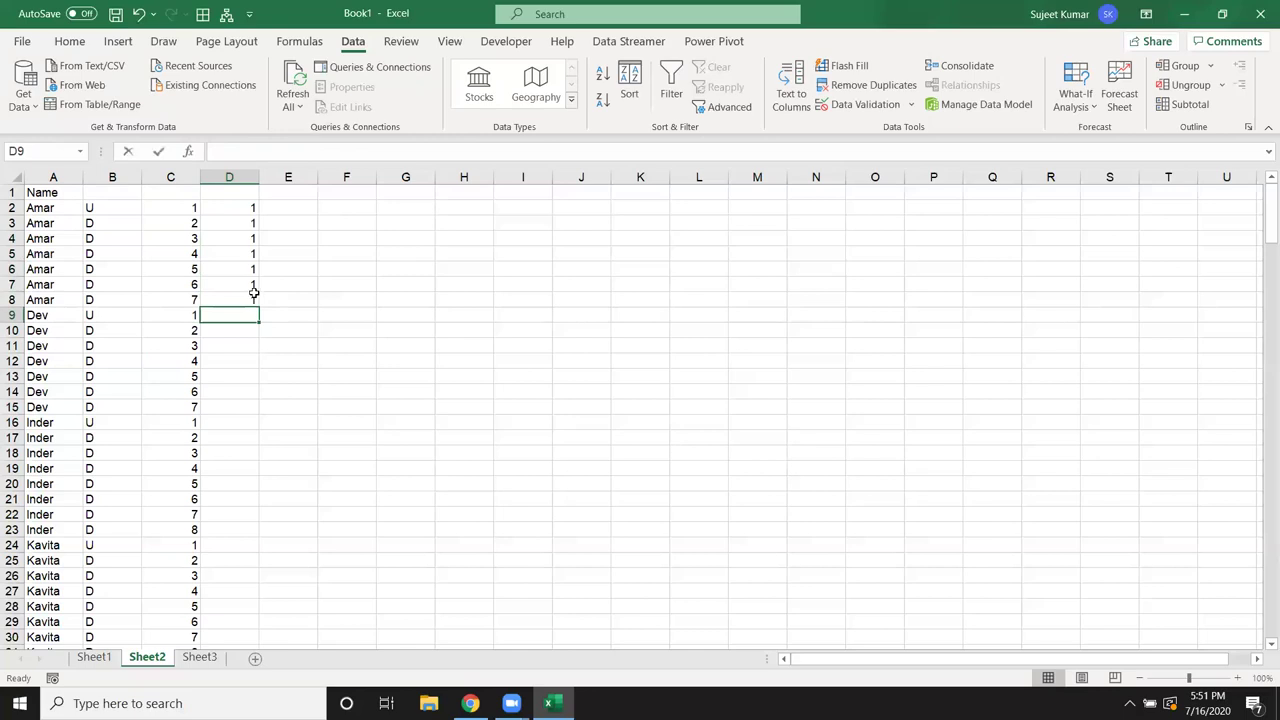
type("2")
key("Return")
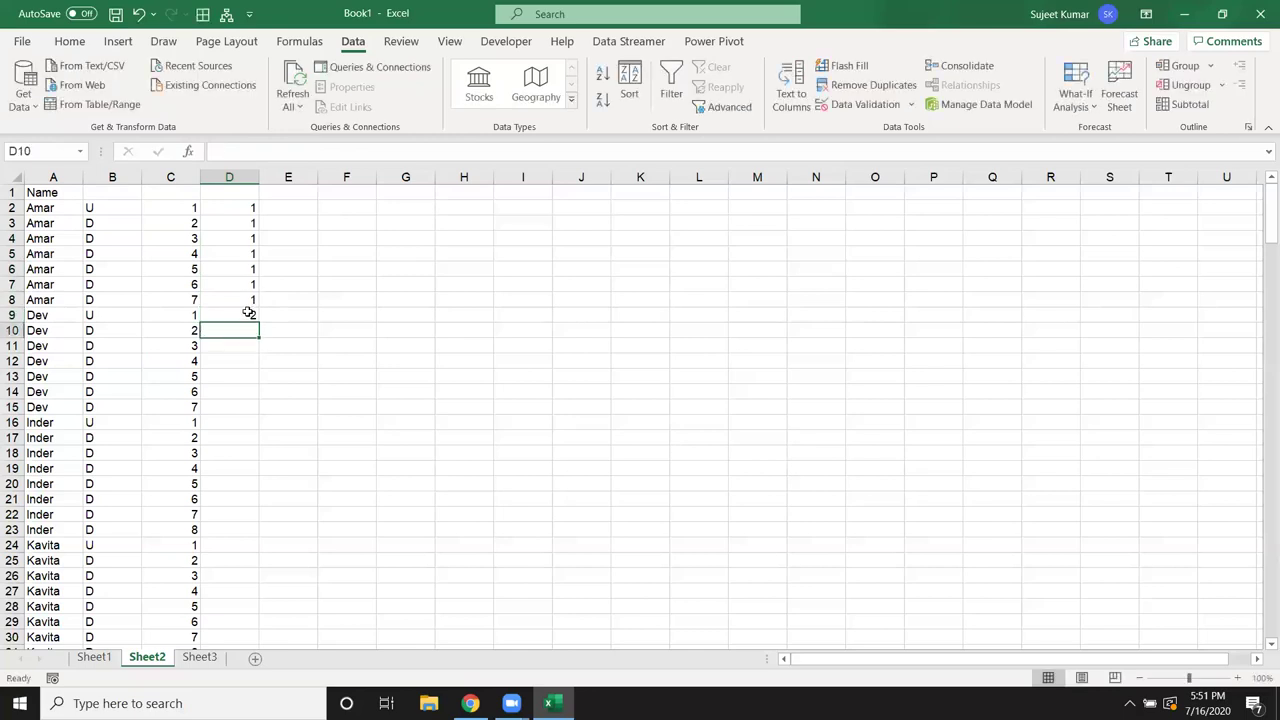
left_click_drag(248, 315, 243, 399)
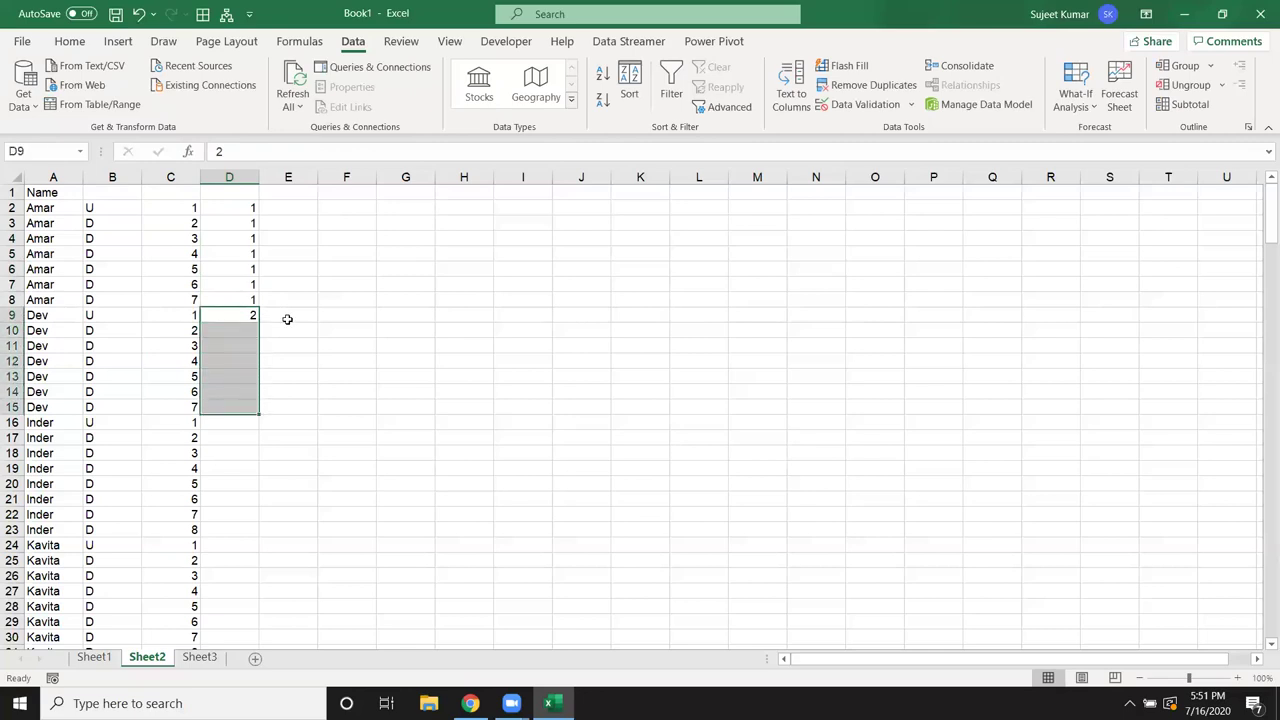
left_click_drag(252, 208, 244, 412)
key("Delete")
left_click(210, 211)
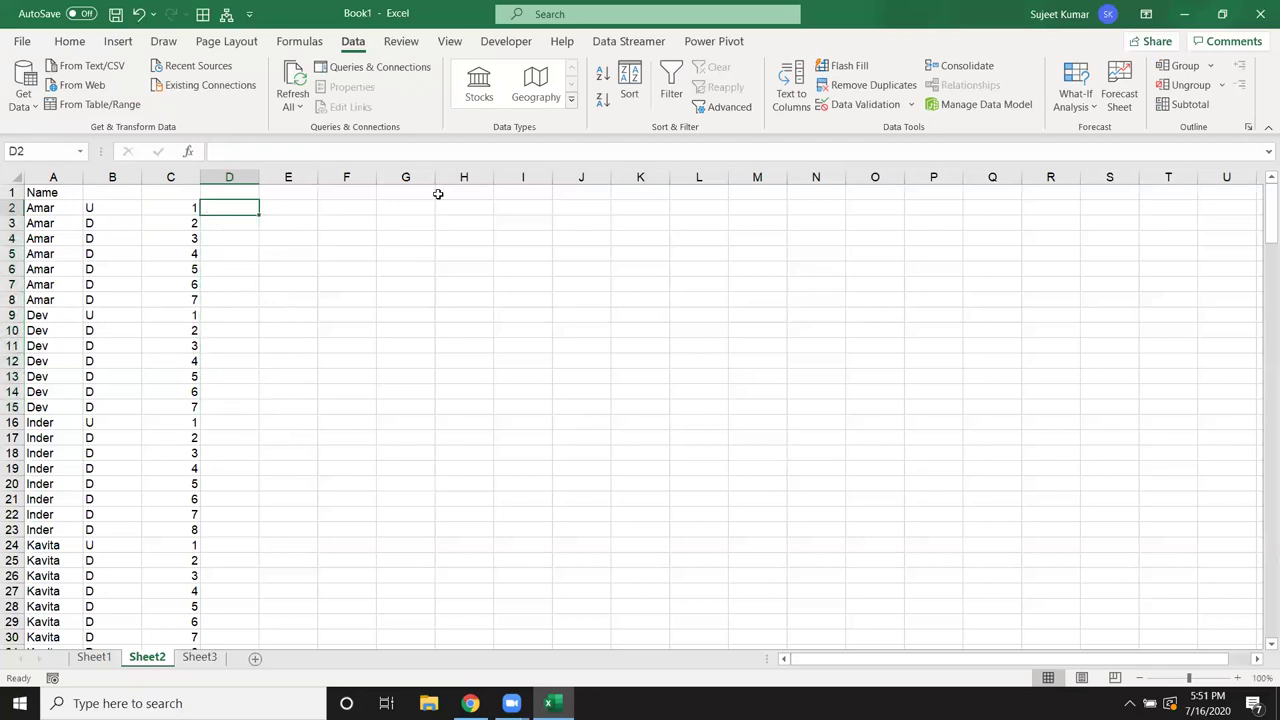
Step: Enter =IF(A2=A1,D1,D1+1) in cell D2
type("=if")
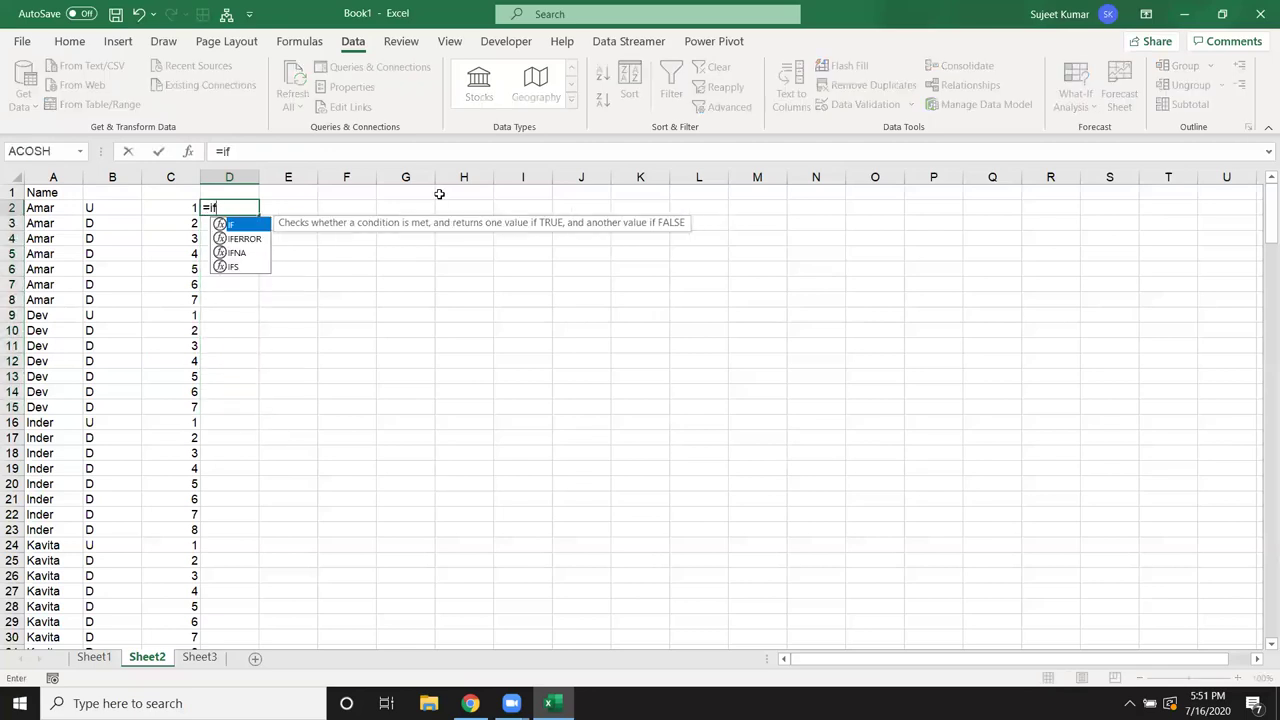
type("(")
key("Left")
key("Left")
key("Left")
type("=")
key("Up")
key("Left")
key("Left")
key("Left")
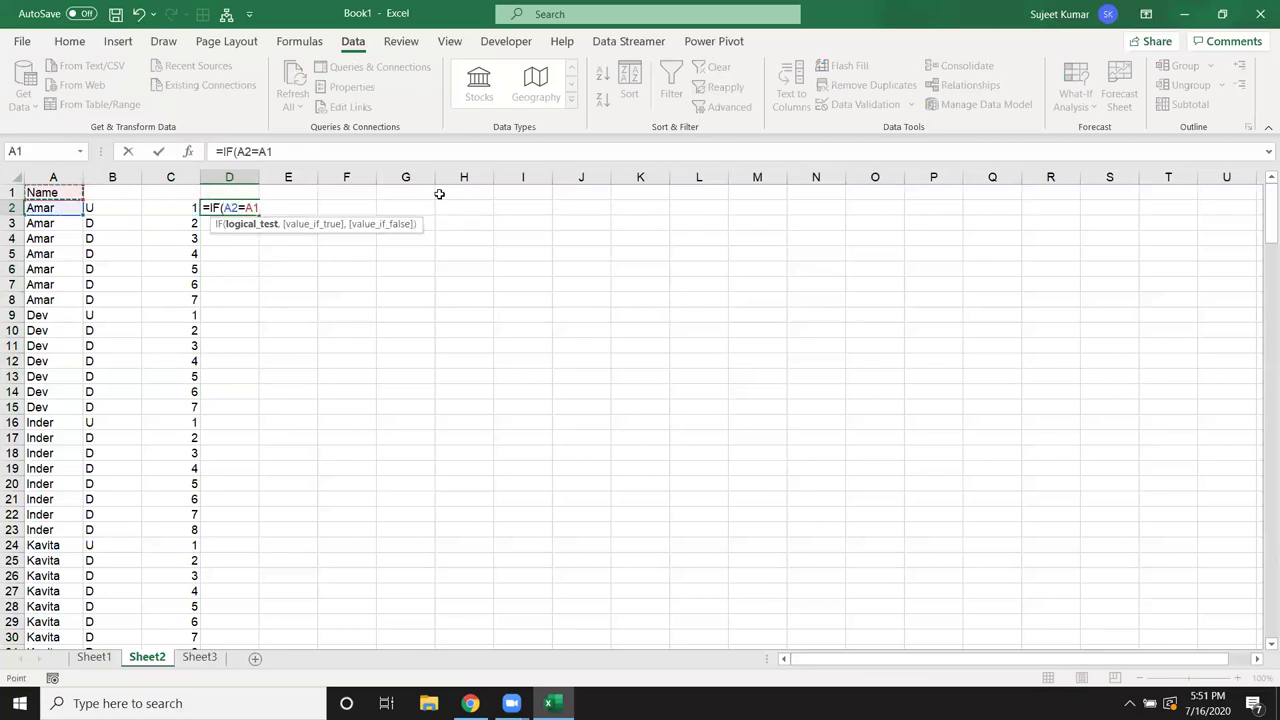
type(",")
key("Up")
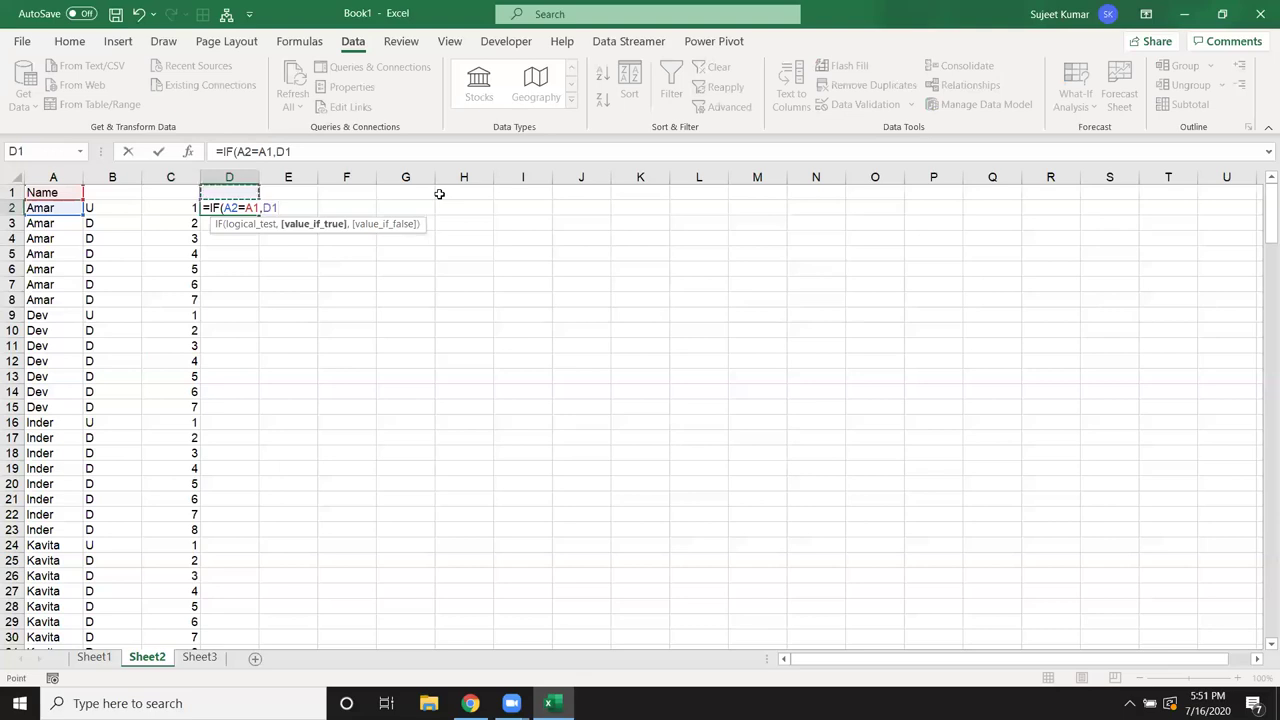
type(",")
key("Up")
type("+")
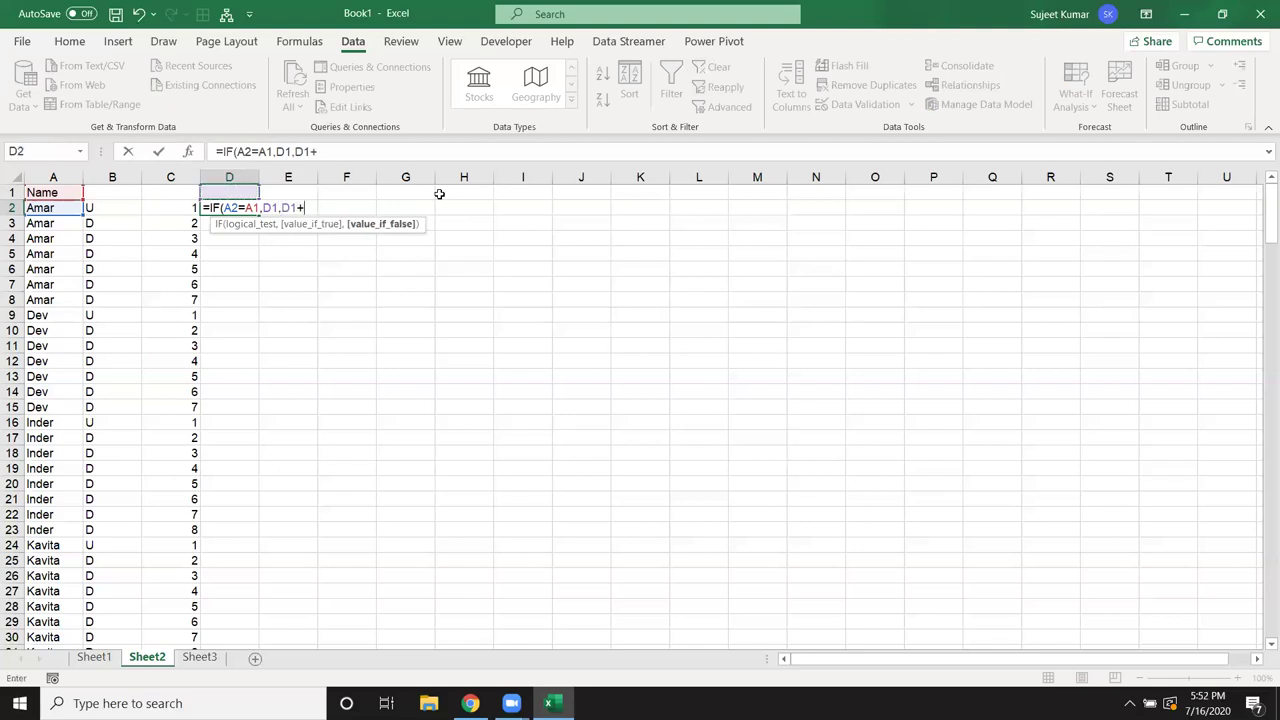
key("Return")
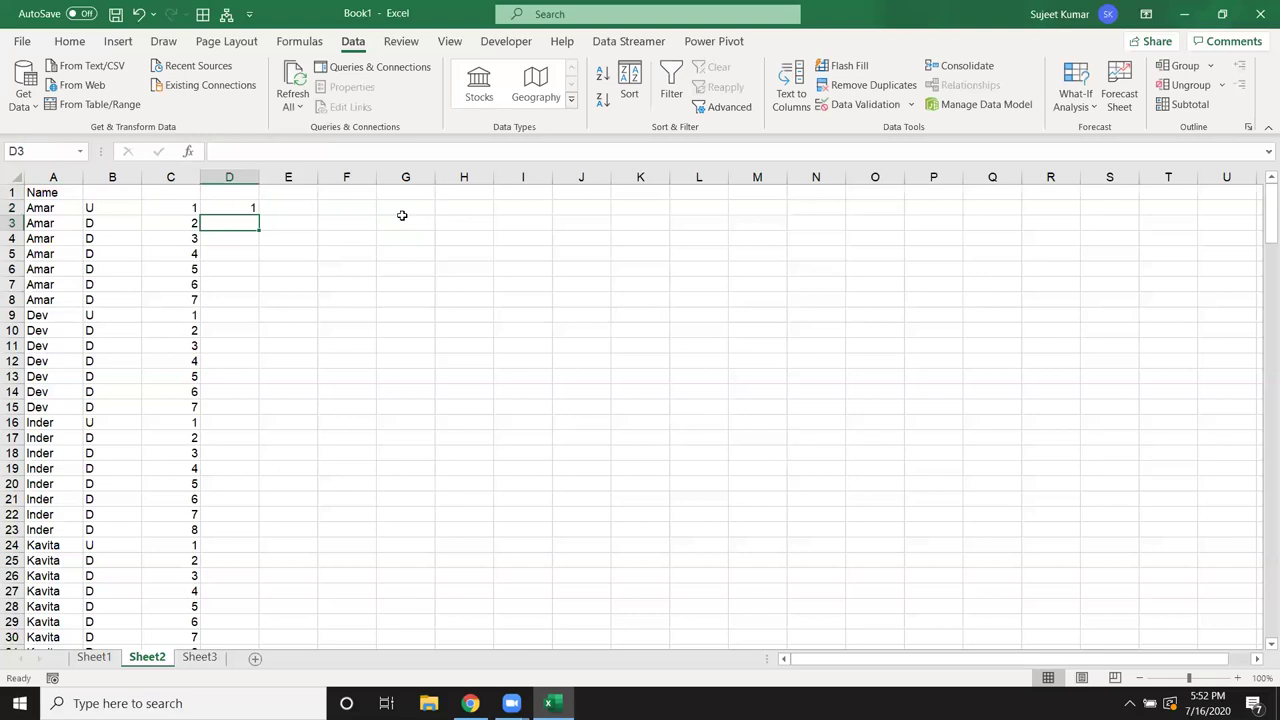
Step: Fill the group-number formula down column D and check D3 and D9, where Dev starts
left_click(247, 207)
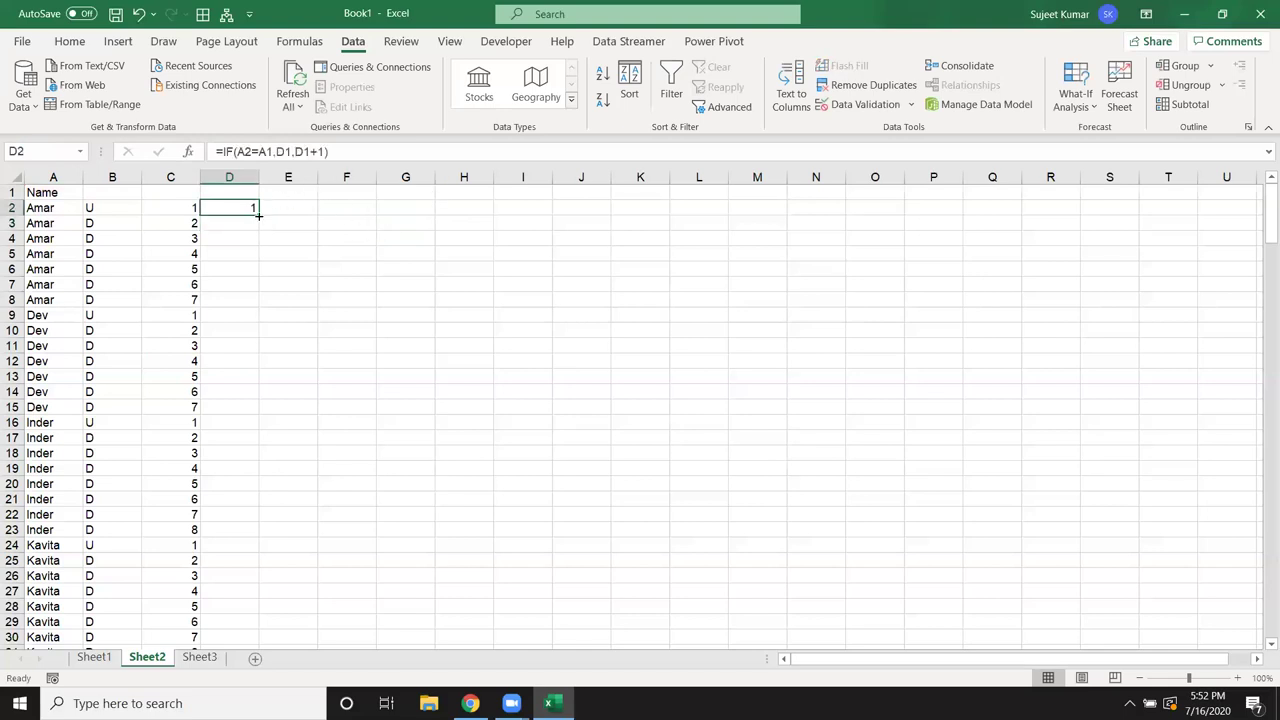
double_click(258, 215)
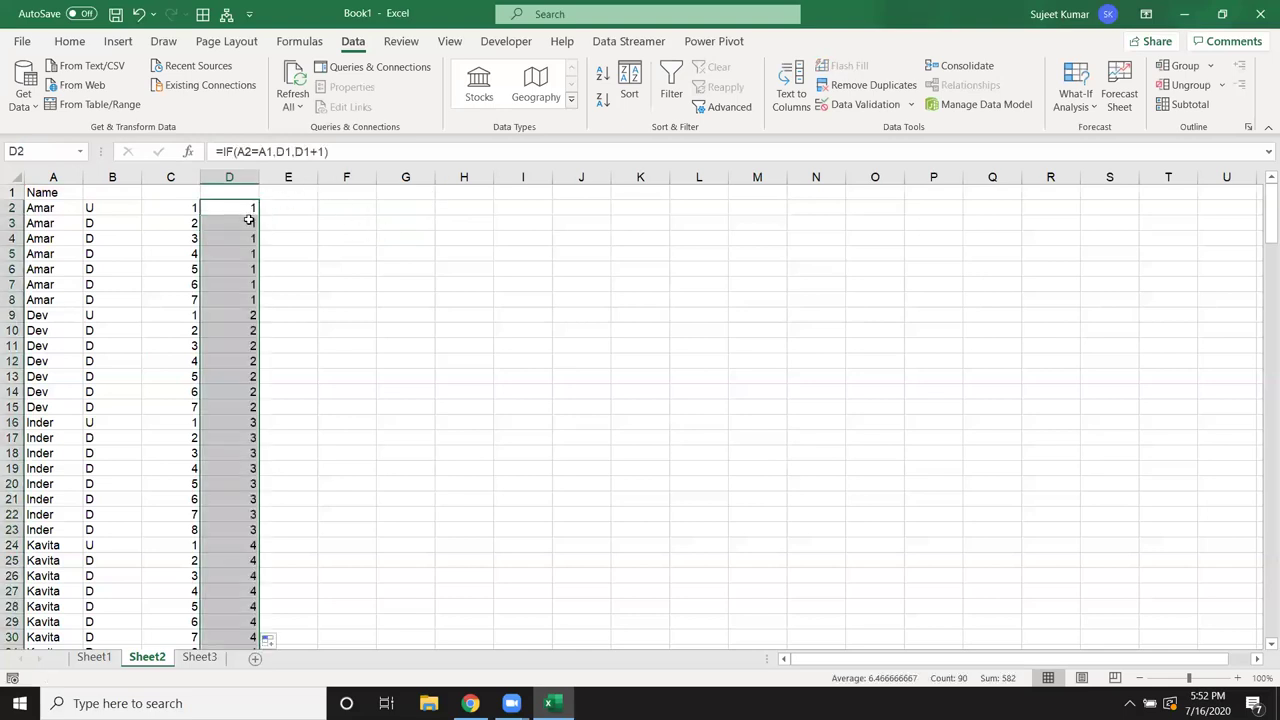
double_click(248, 221)
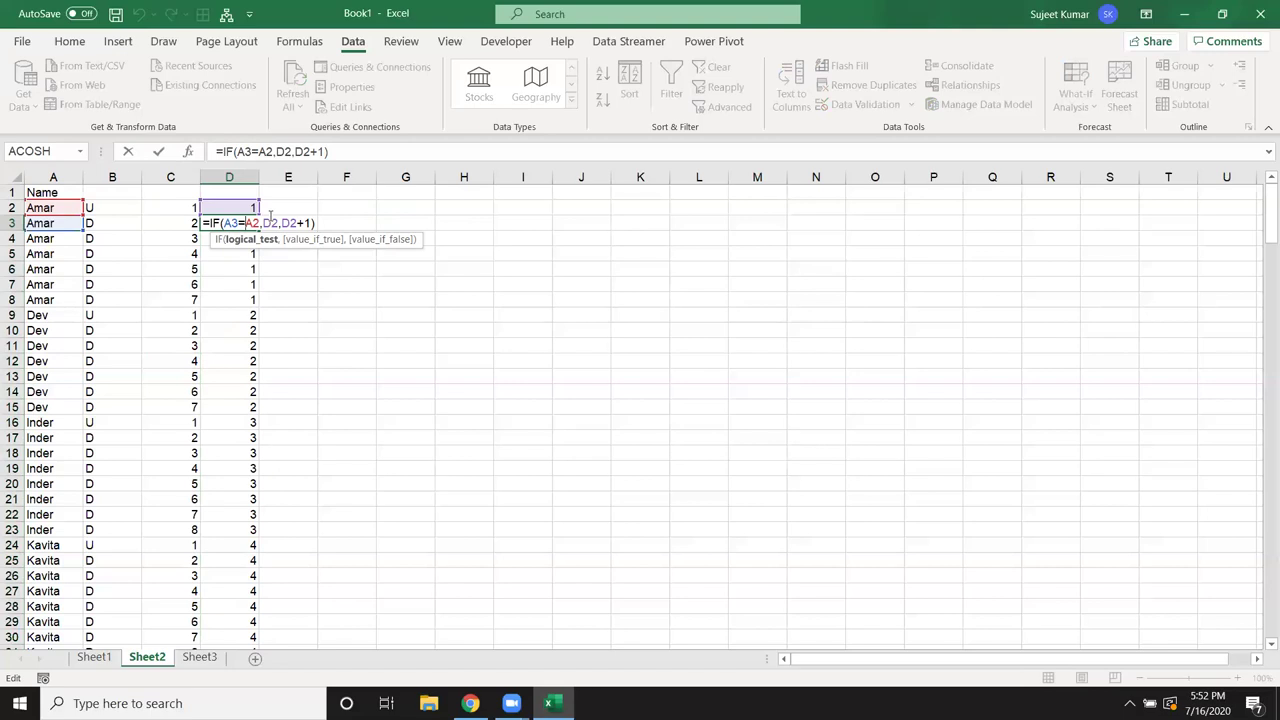
key("Return")
double_click(250, 314)
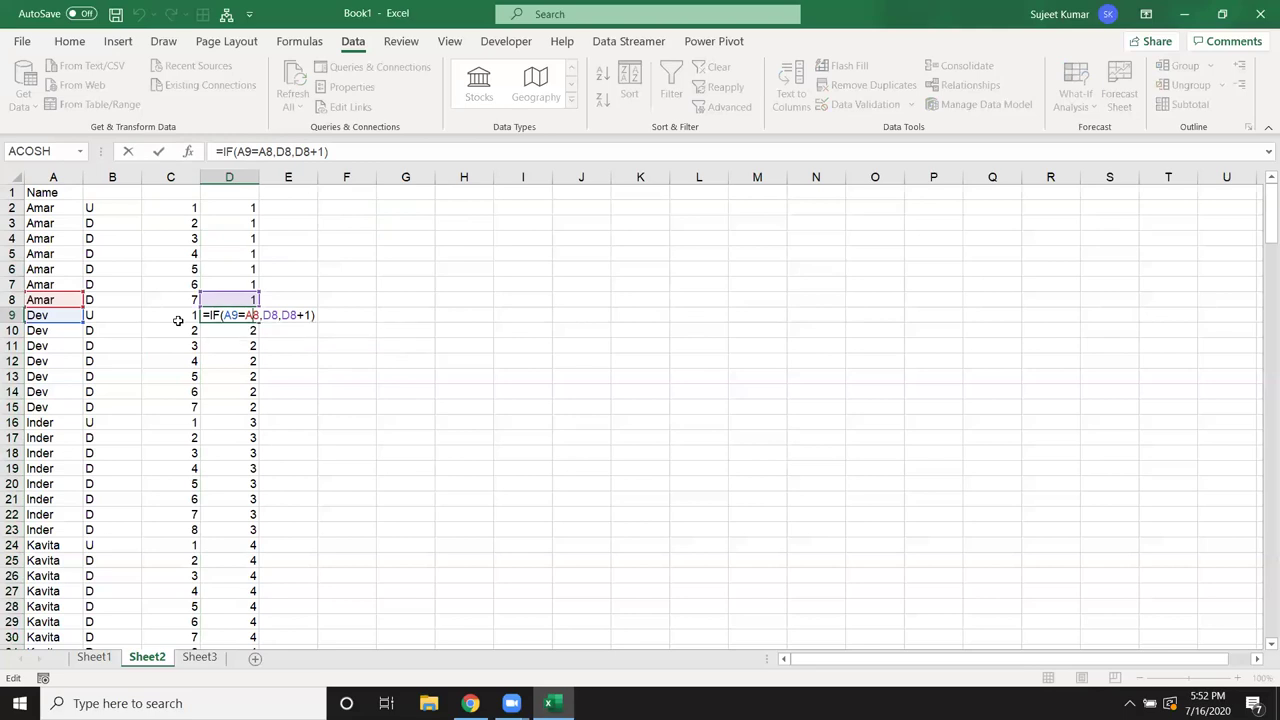
key("Return")
scroll(228, 428, "down", 3)
scroll(225, 424, "down", 11)
scroll(225, 424, "down", 6)
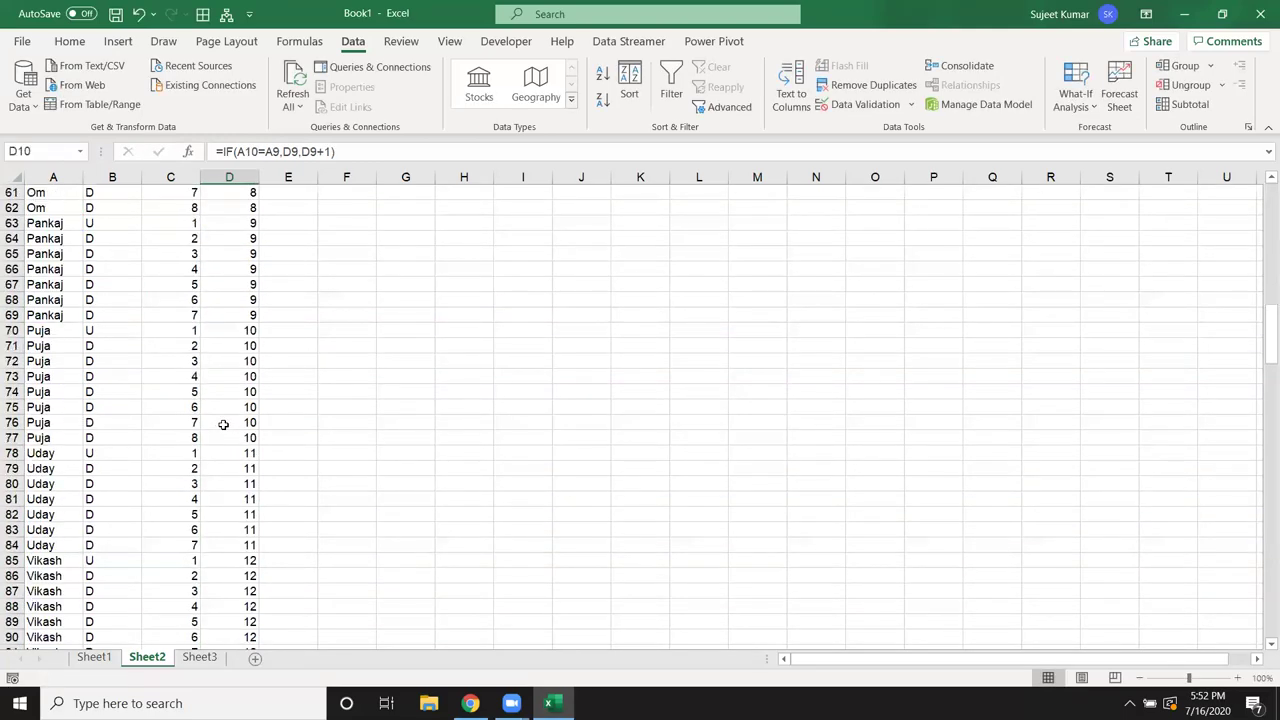
scroll(224, 424, "down", 9)
scroll(223, 424, "up", 6)
scroll(223, 424, "up", 13)
scroll(220, 420, "up", 10)
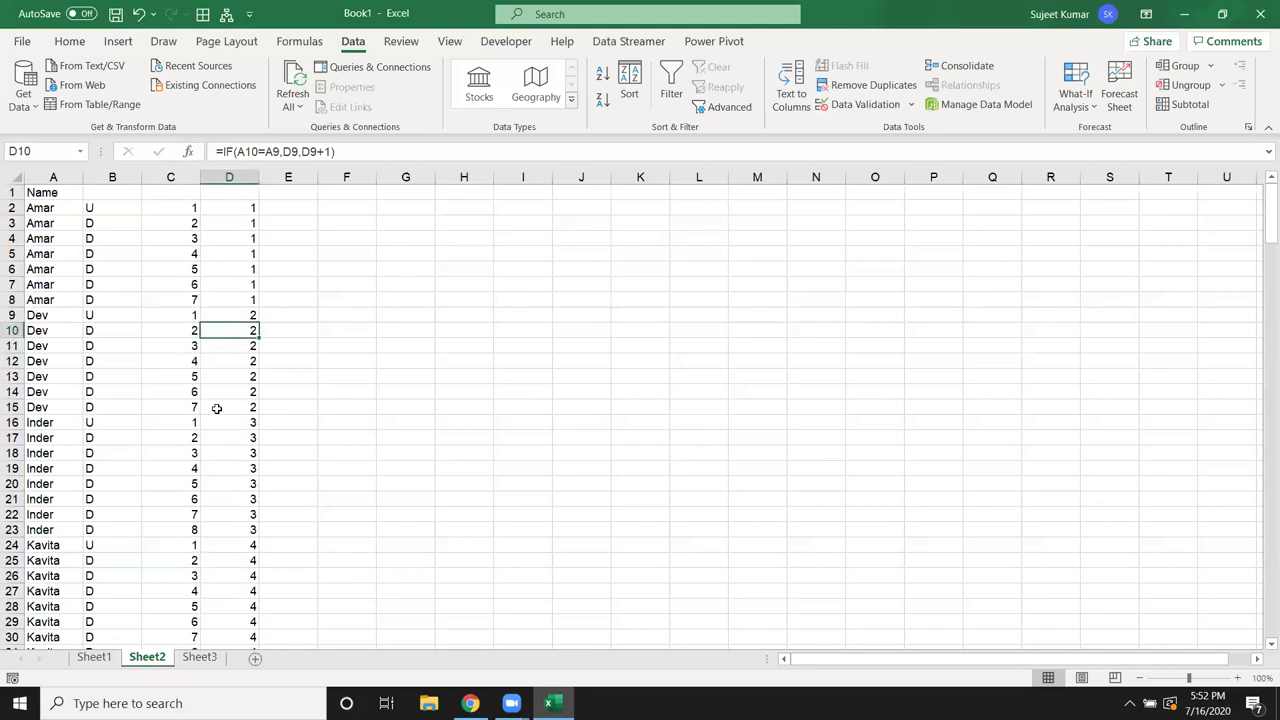
Step: On Sheet3, enter the Sr header with 1 in A2, undoing a trial filled series
left_click(199, 657)
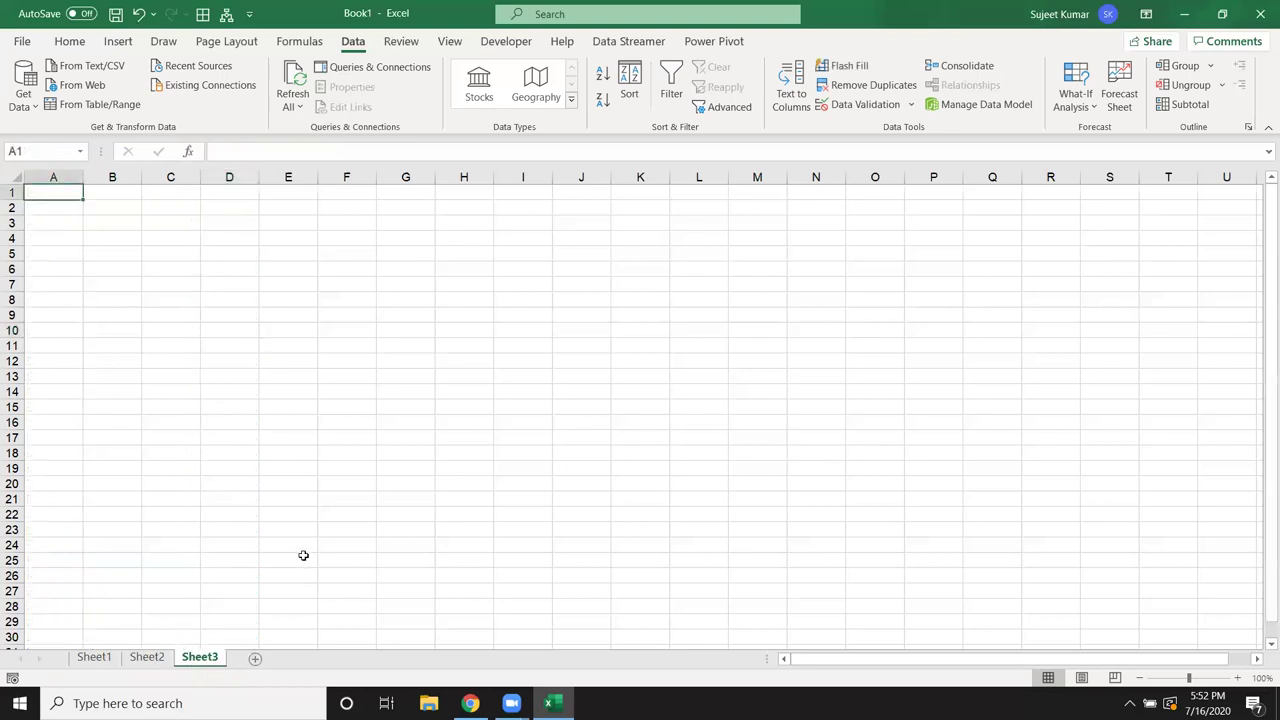
type("Sr")
key("Return")
type("1")
key("Return")
type("2")
key("Return")
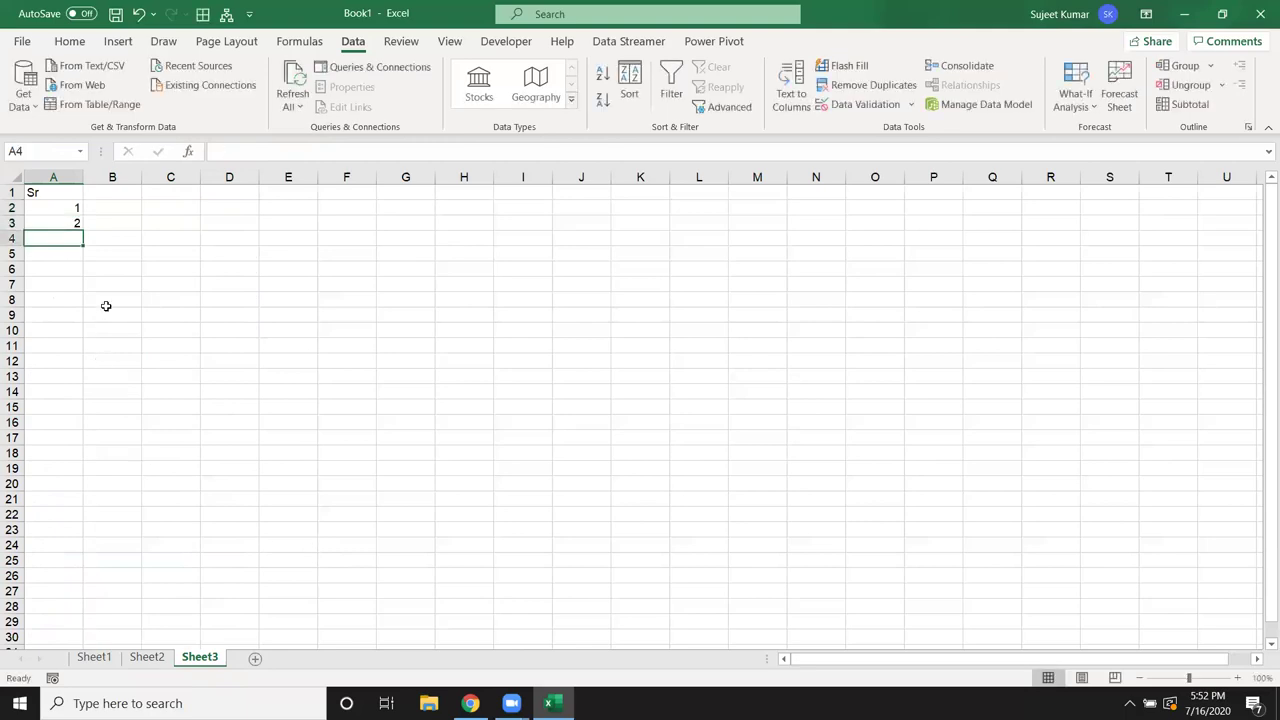
left_click(63, 204)
mouse_move(63, 219)
left_mouse_down()
mouse_move(80, 233)
mouse_move(65, 392)
left_mouse_up()
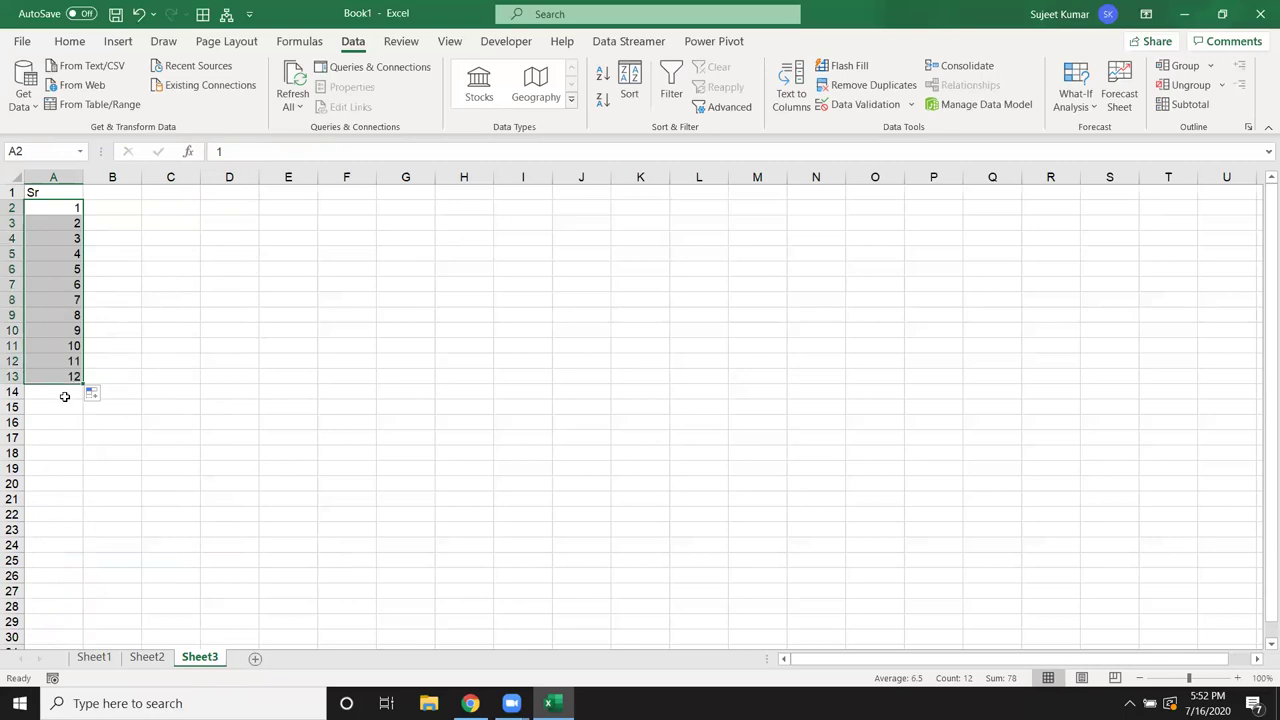
key("ctrl+z")
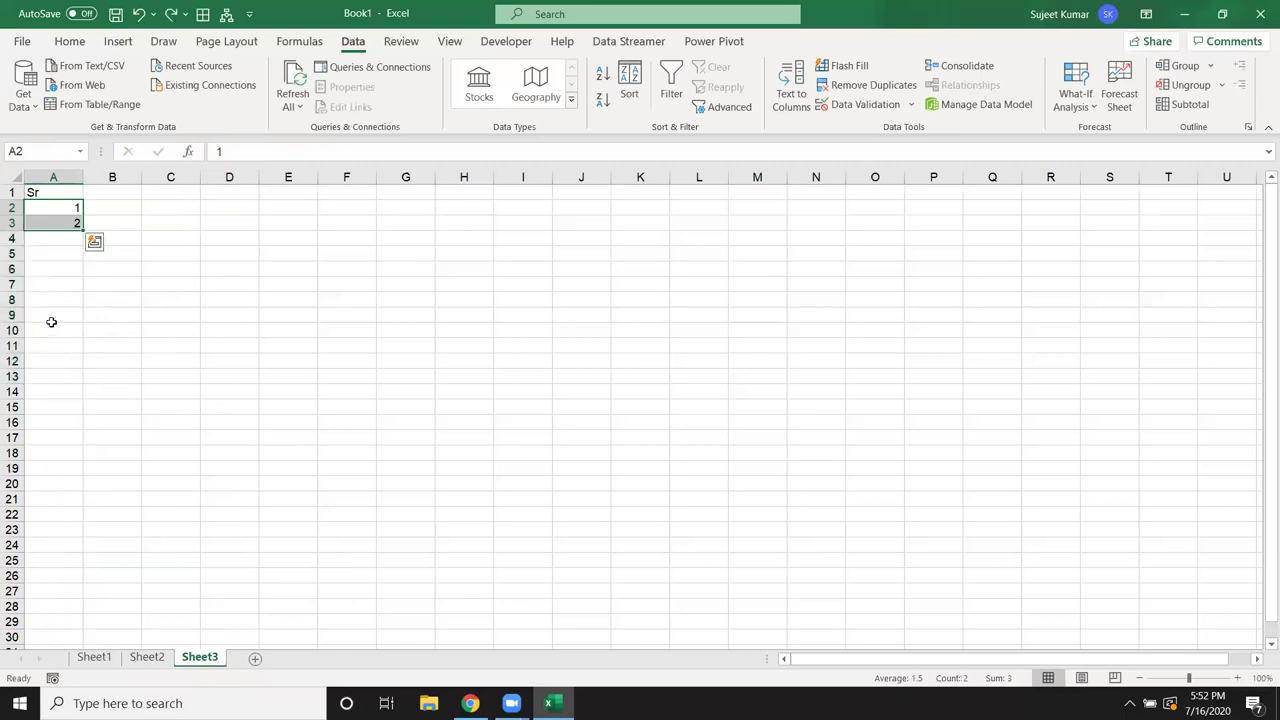
key("ctrl+z")
Step: Enter =A2+1 in A3 and fill it down to A26
type("=")
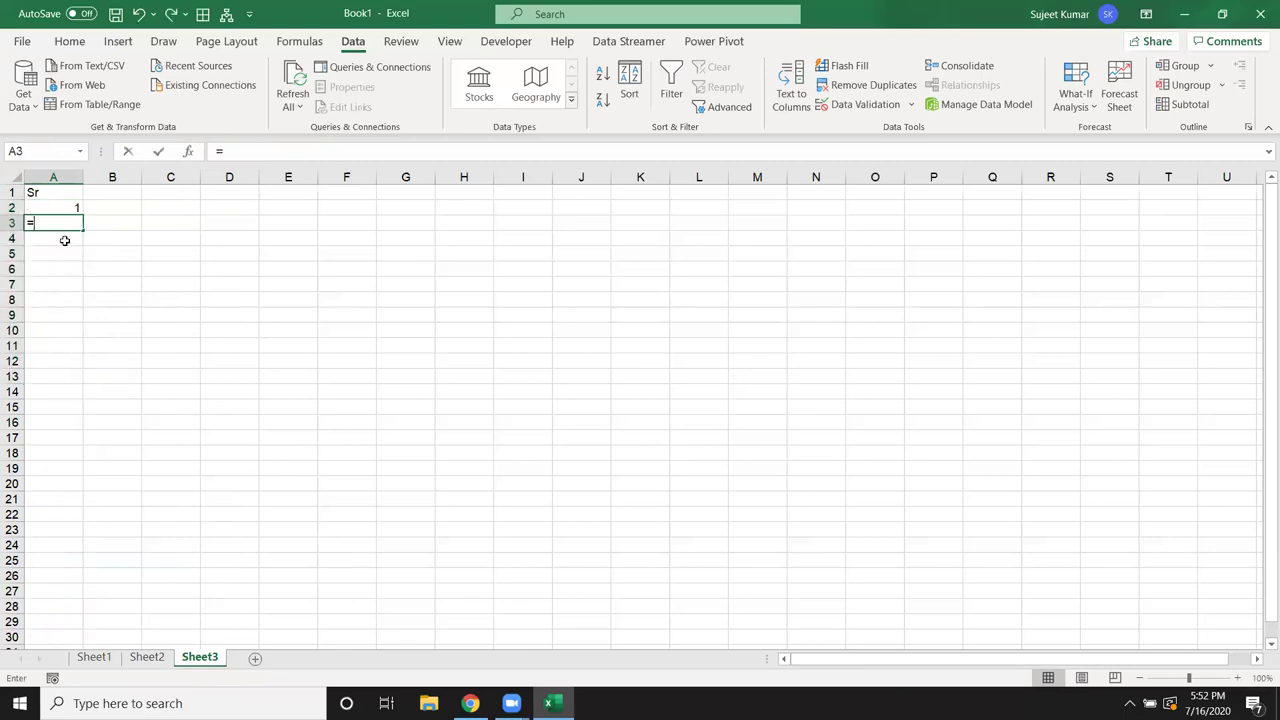
left_click(72, 207)
type("+1")
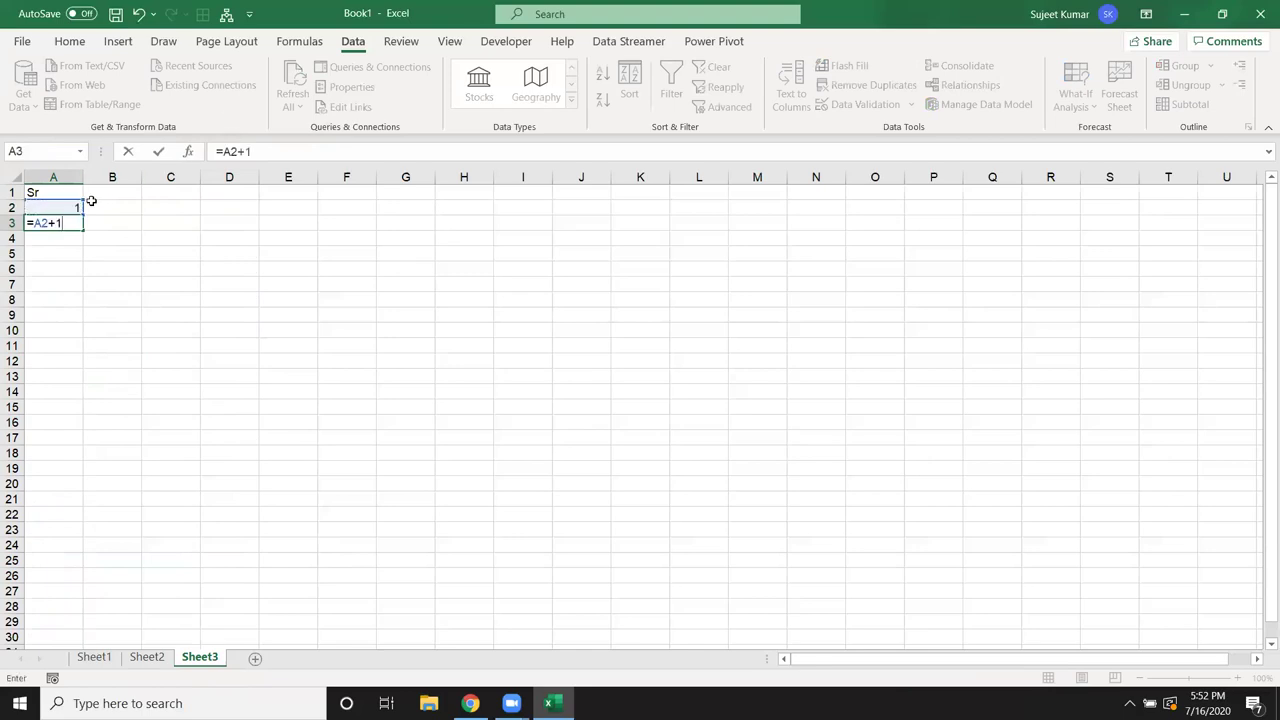
key("Return")
left_click(46, 211)
left_click(63, 226)
mouse_move(83, 230)
left_mouse_down()
mouse_move(56, 596)
mouse_move(53, 580)
left_mouse_up()
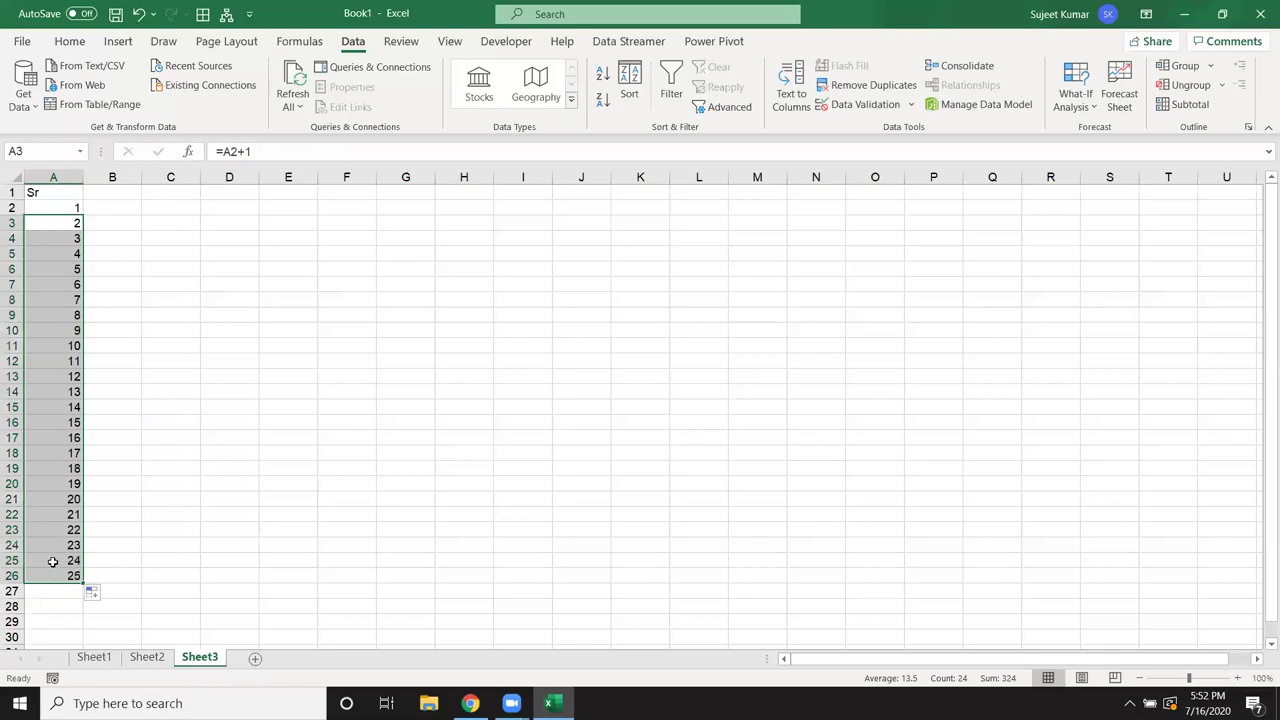
Step: Test a start value of 5 in A2, then undo so numbering starts at 1
left_click(173, 329)
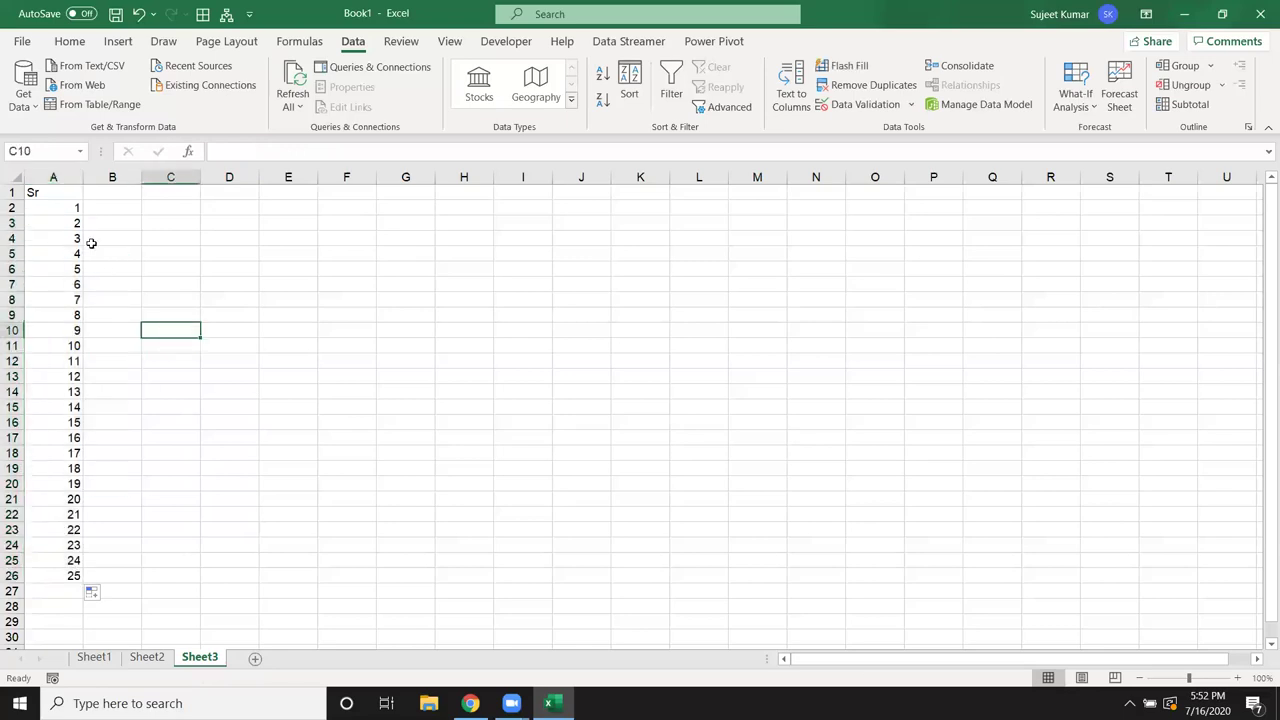
left_click(66, 210)
type("5")
key("Return")
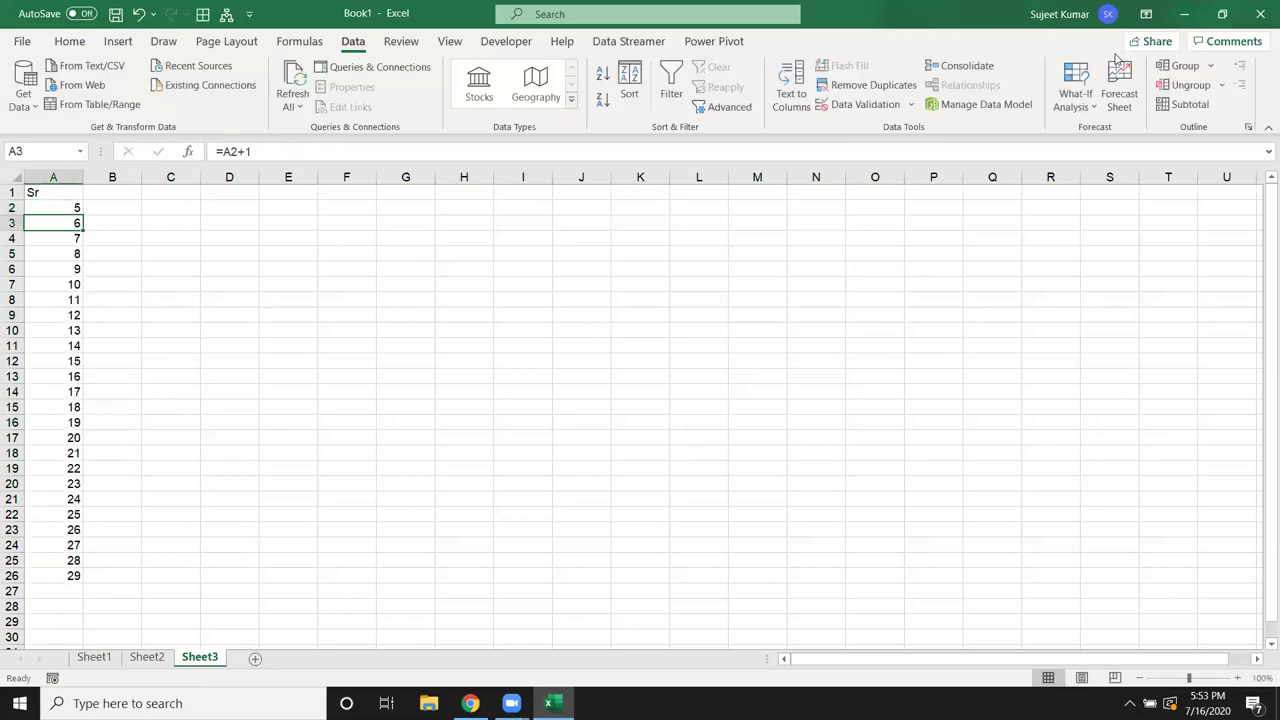
key("Up")
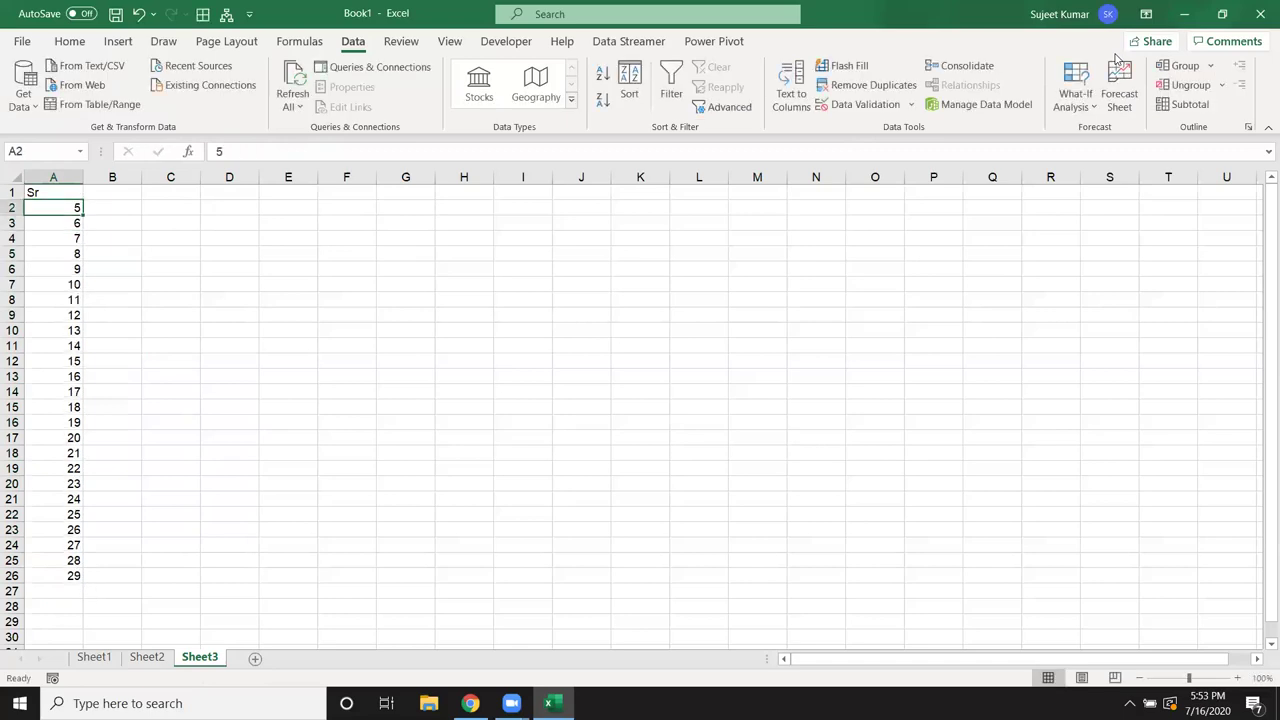
key("ctrl+z")
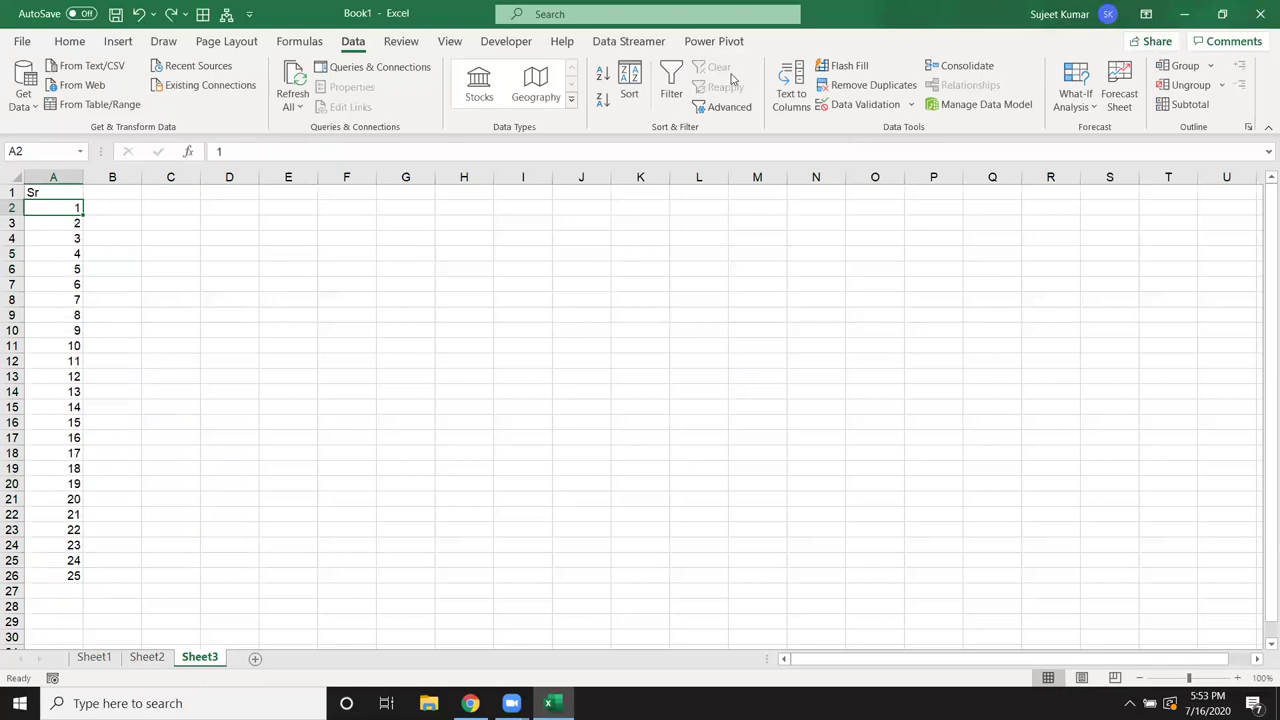
key("Up")
Step: Add the Top label in C1 with a limit of 15 in D1, first entered as 10
key("Right")
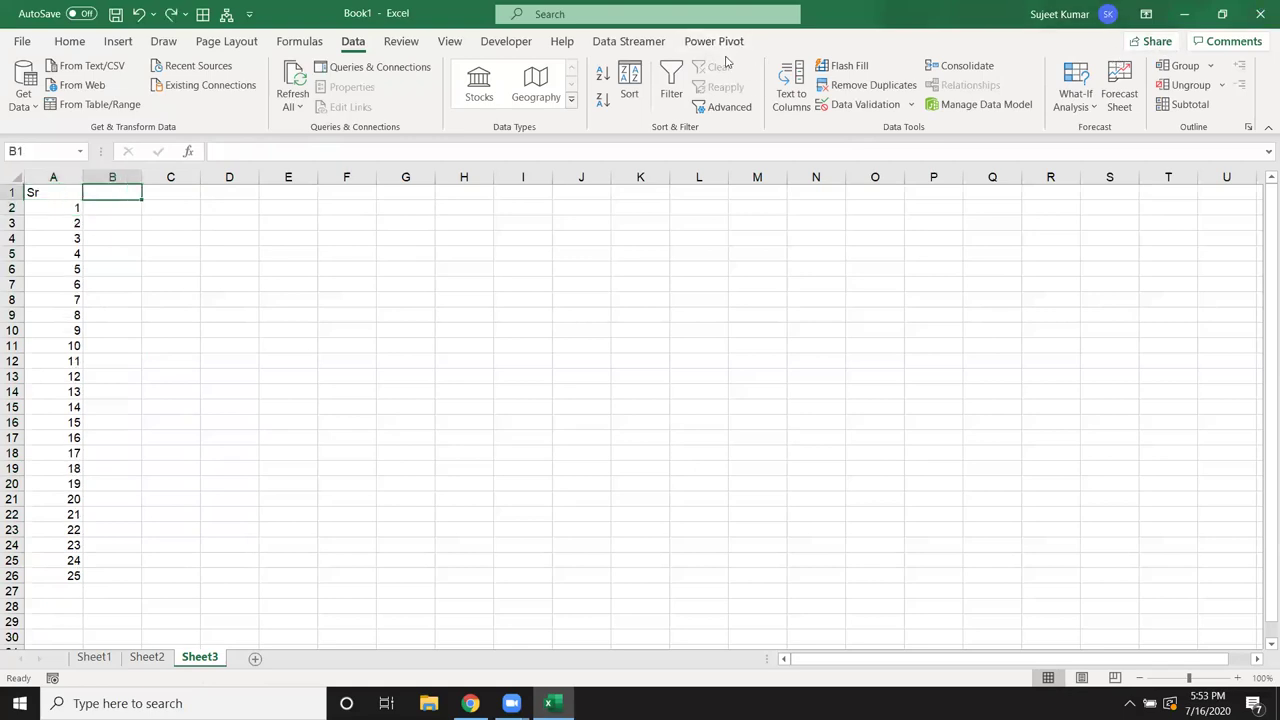
key("Right")
type("Top")
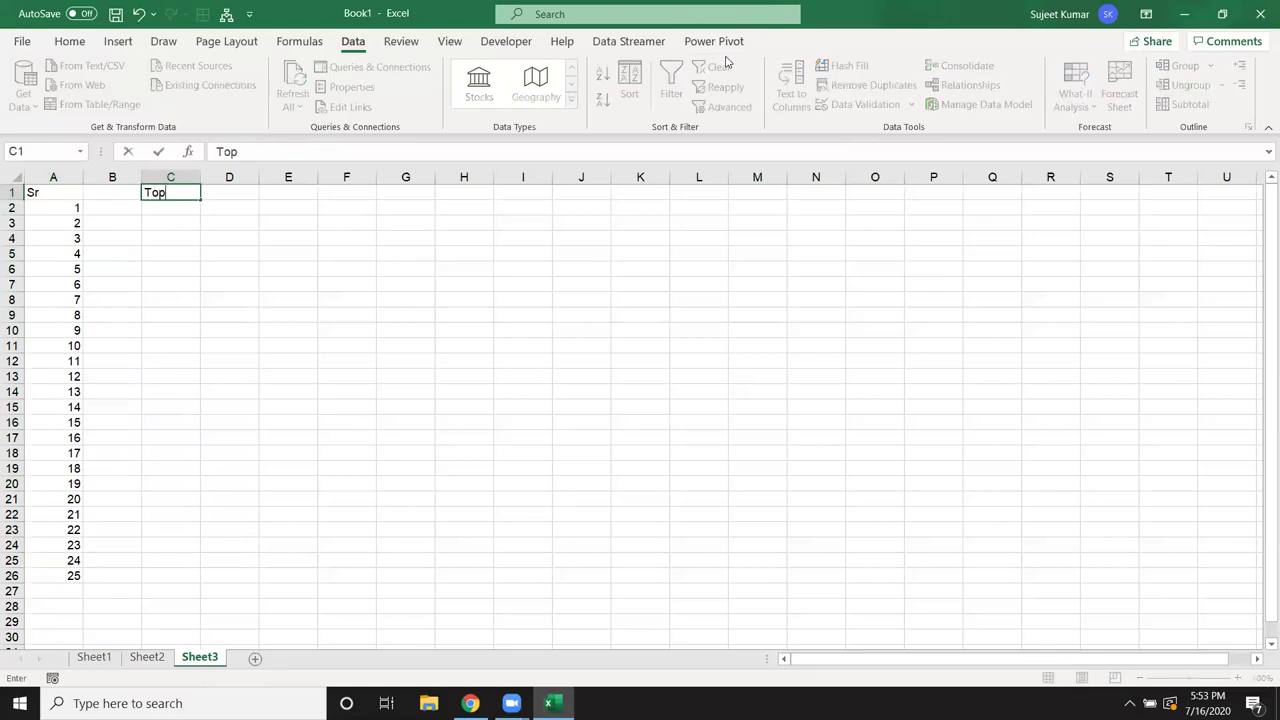
key("Tab")
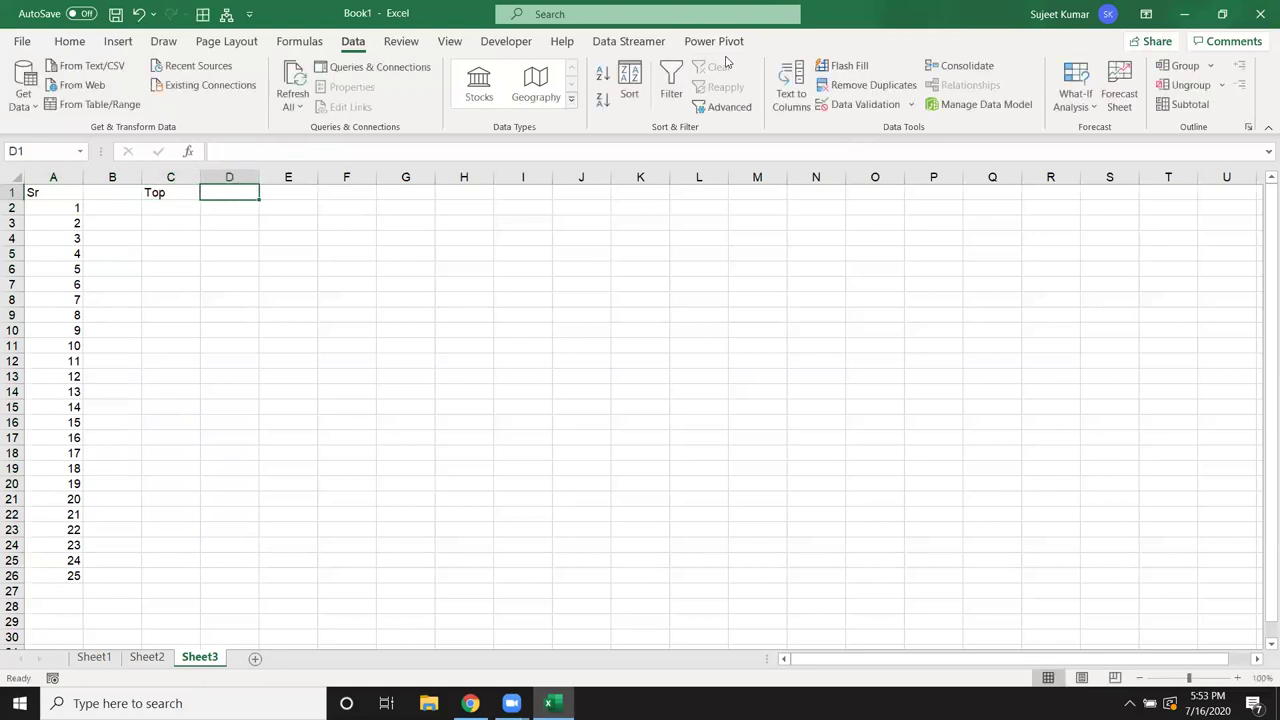
type("10")
key("Return")
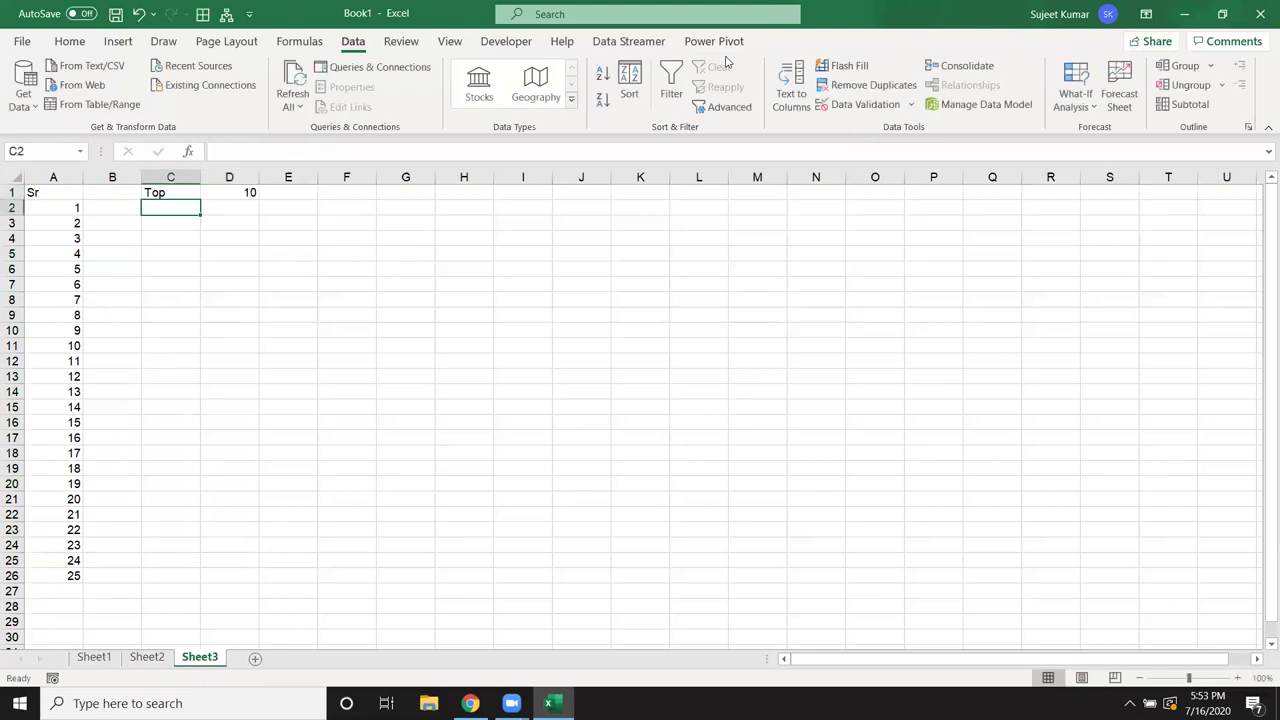
left_click_drag(63, 209, 35, 573)
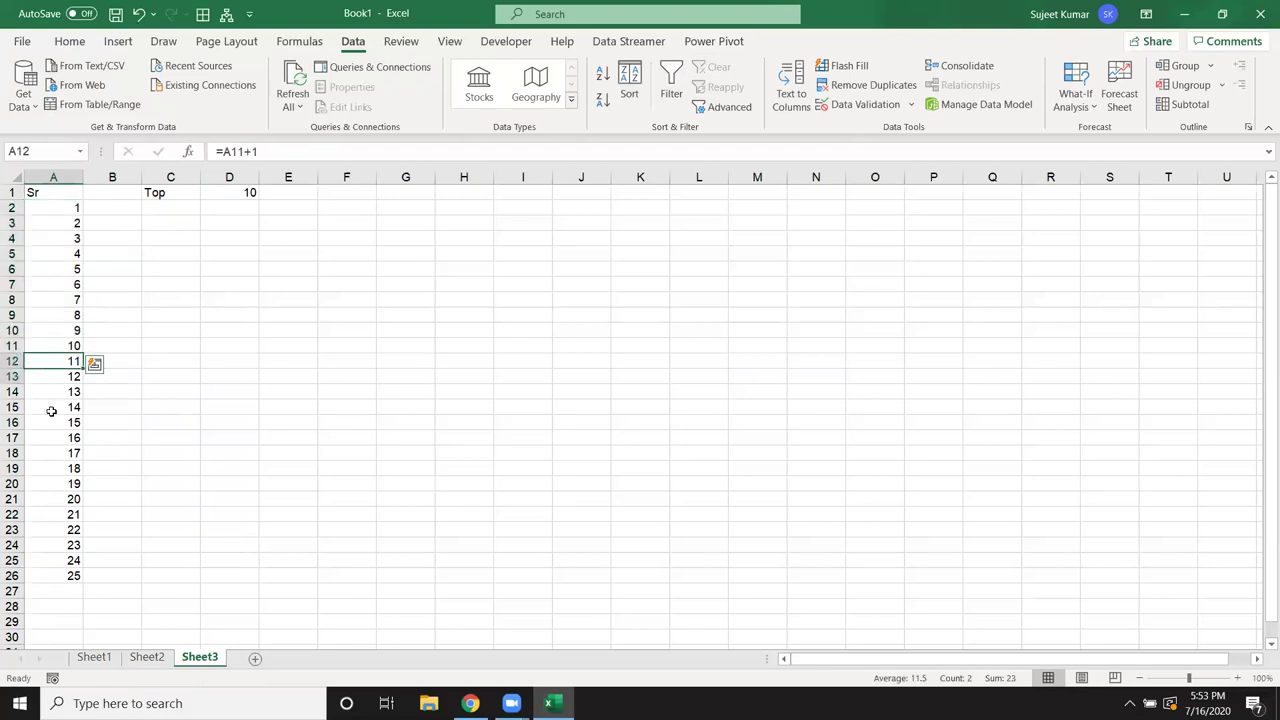
left_click(232, 192)
type("15")
key("Return")
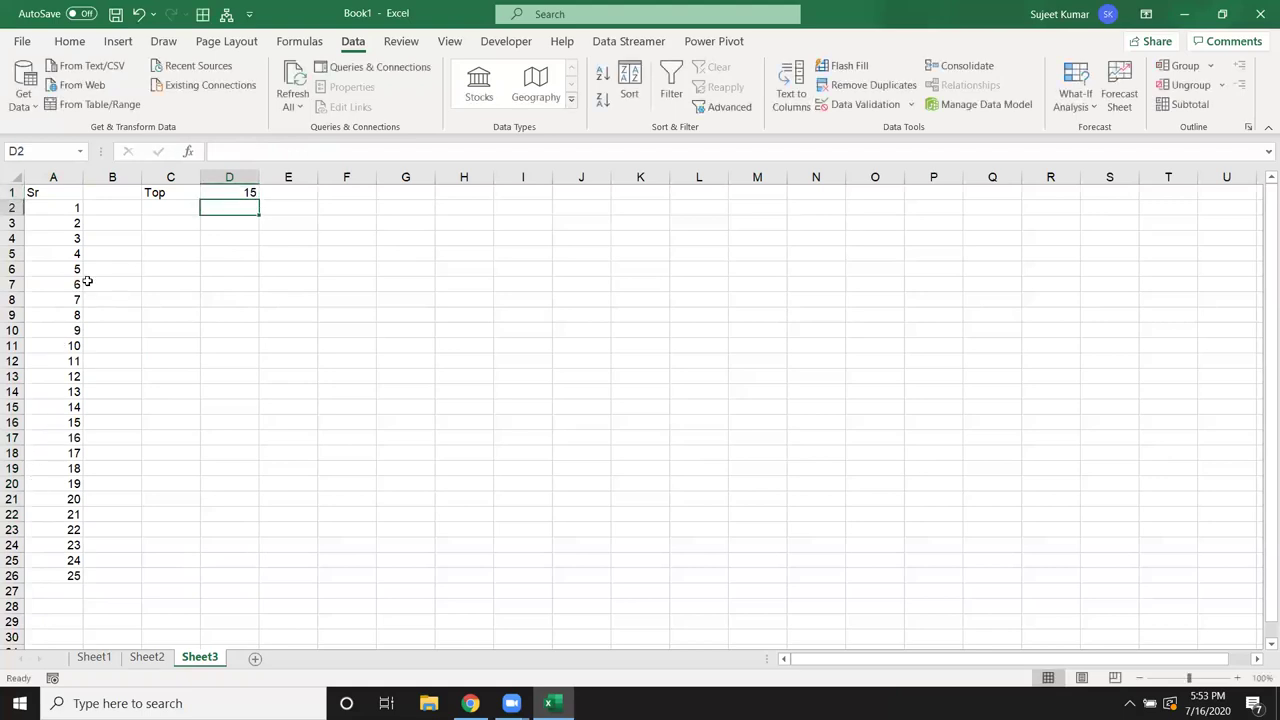
Step: Delete the serial numbers in A4:A26
left_click(64, 236)
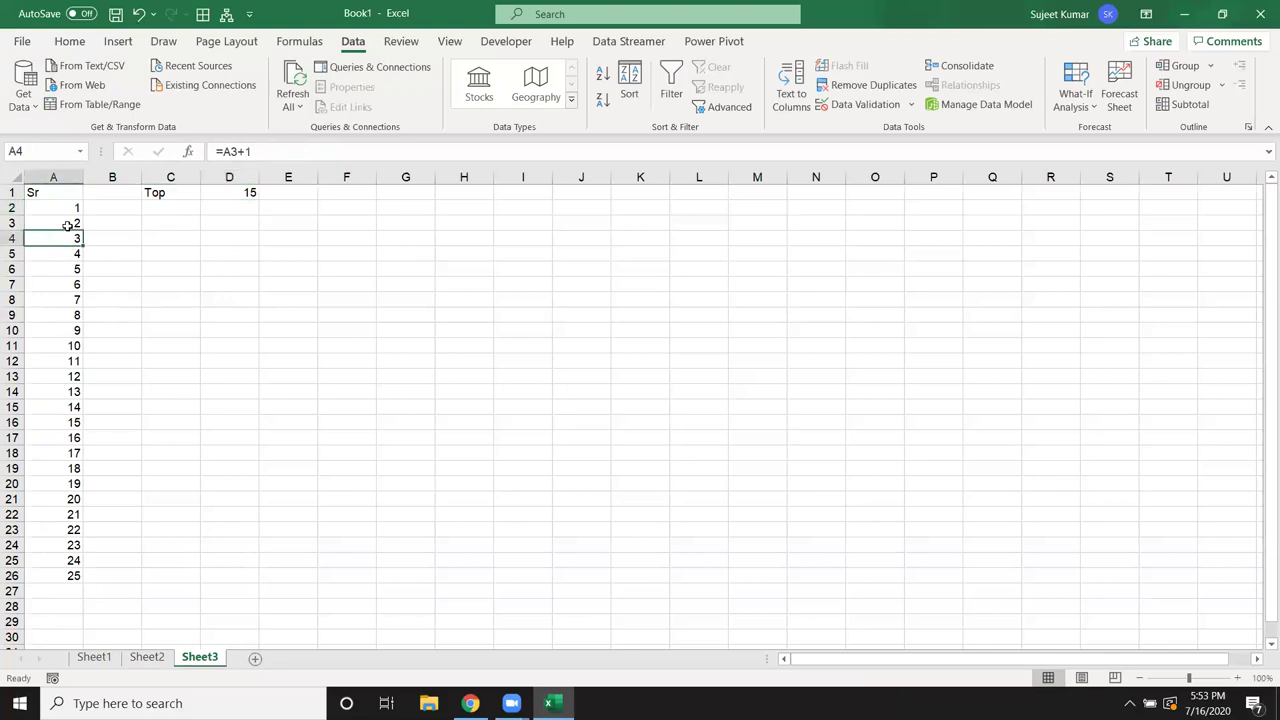
key("Up")
key("Down")
key("ctrl+shift+Down")
key("Delete")
left_click(64, 224)
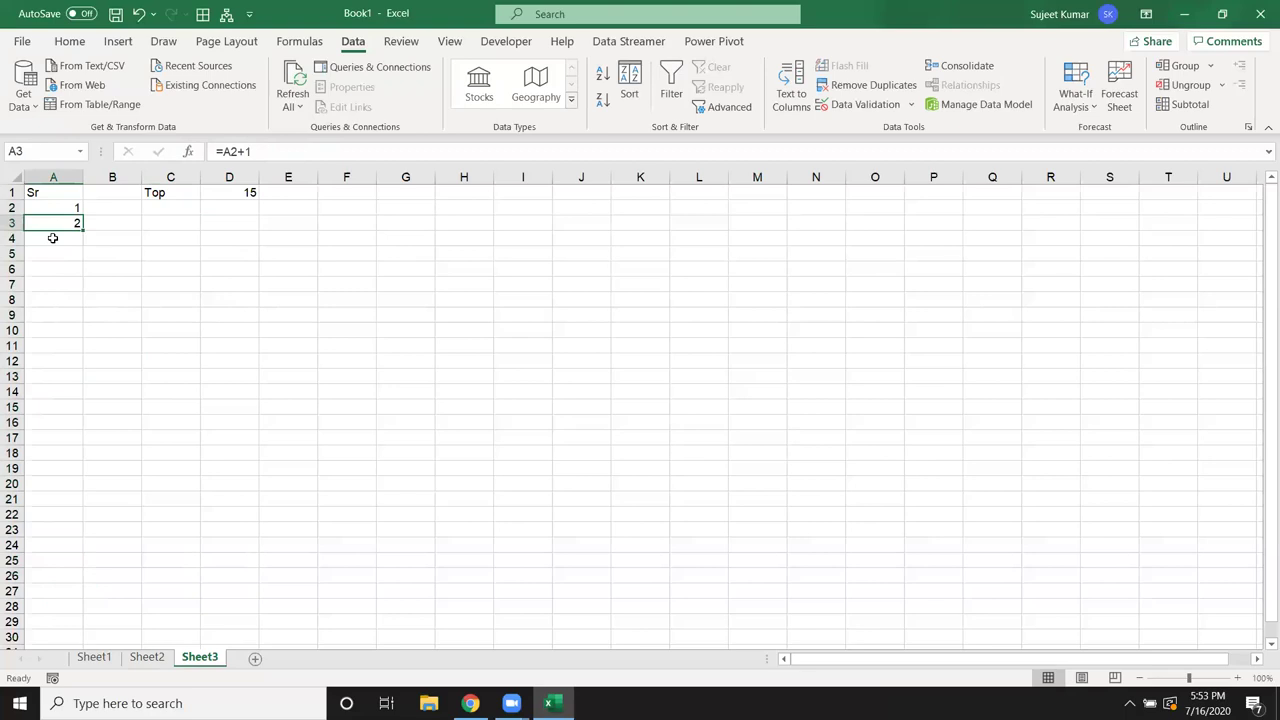
Step: Enter =IF(A2+1>D1,"",A2+1) in A3 so numbering blanks past the Top value
double_click(58, 222)
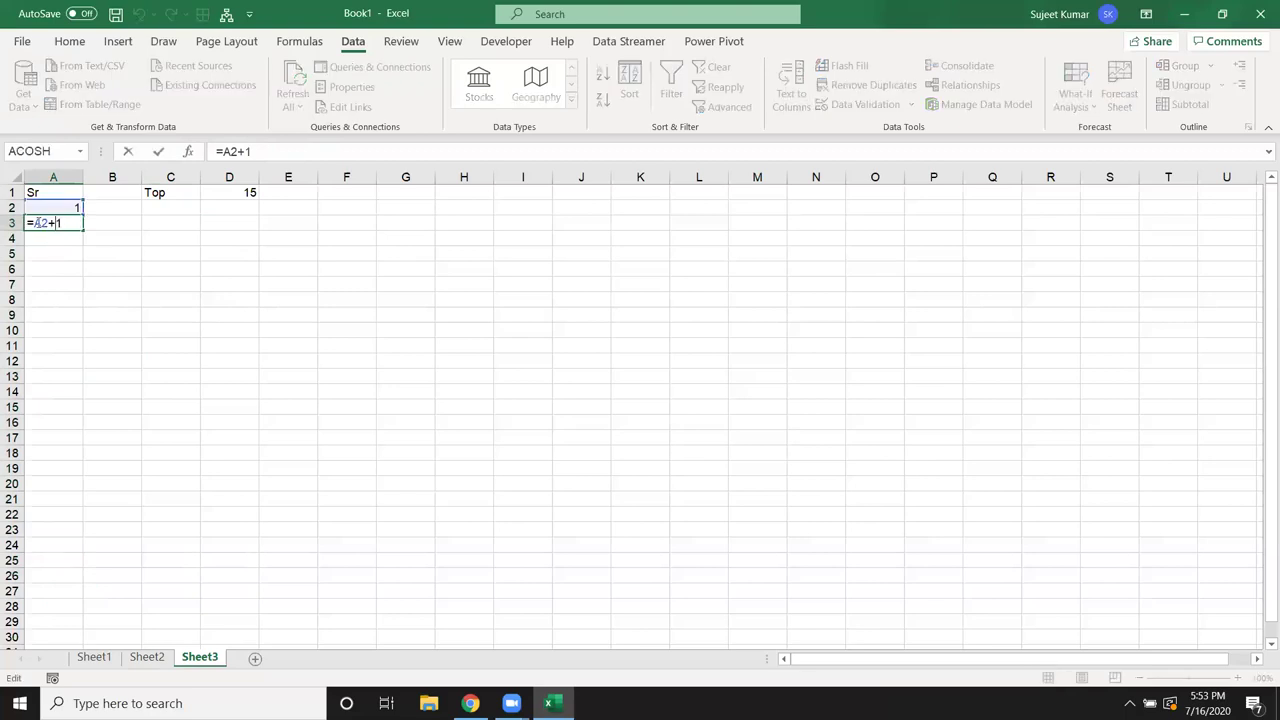
type("IF(A2+1")
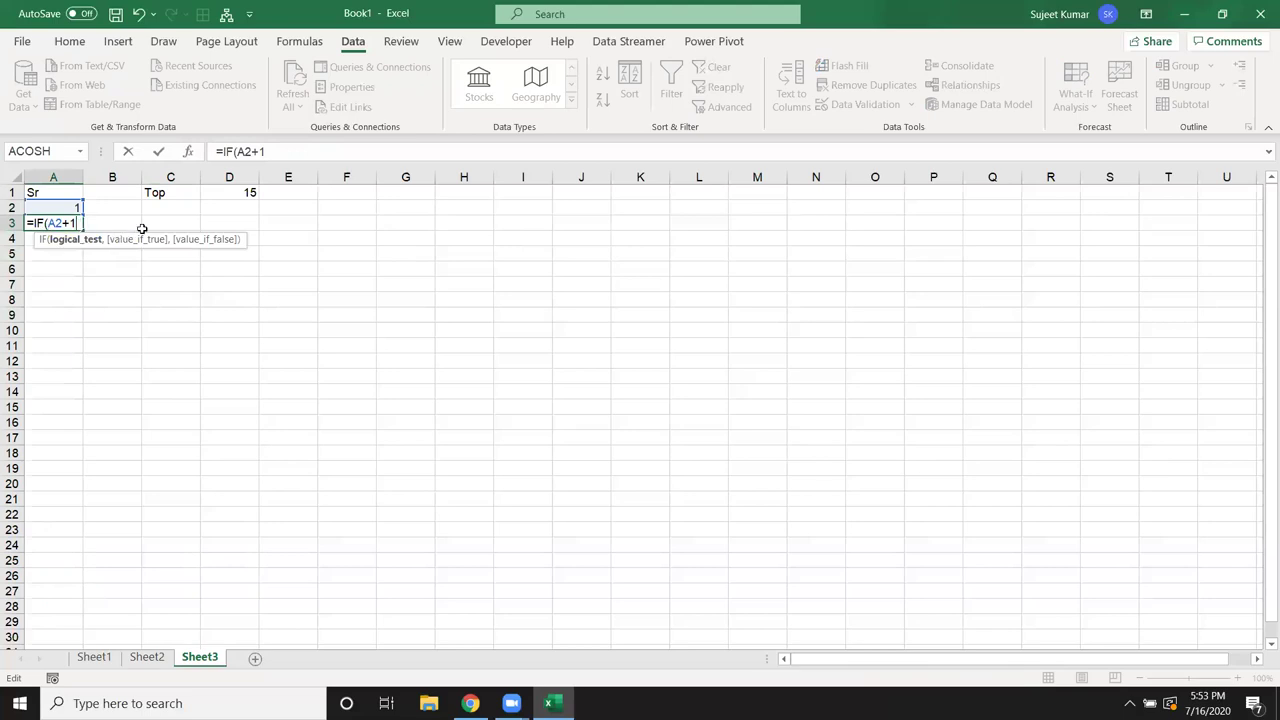
type(">")
left_click(237, 190)
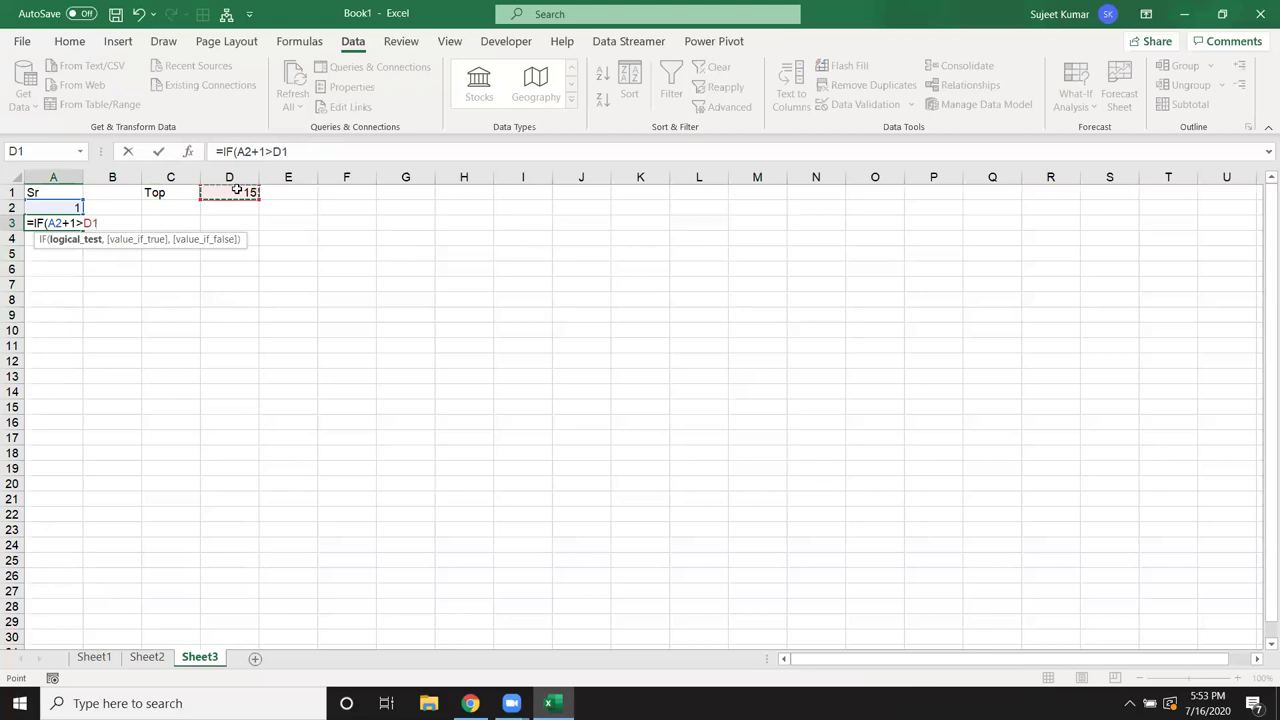
type(",\"\",")
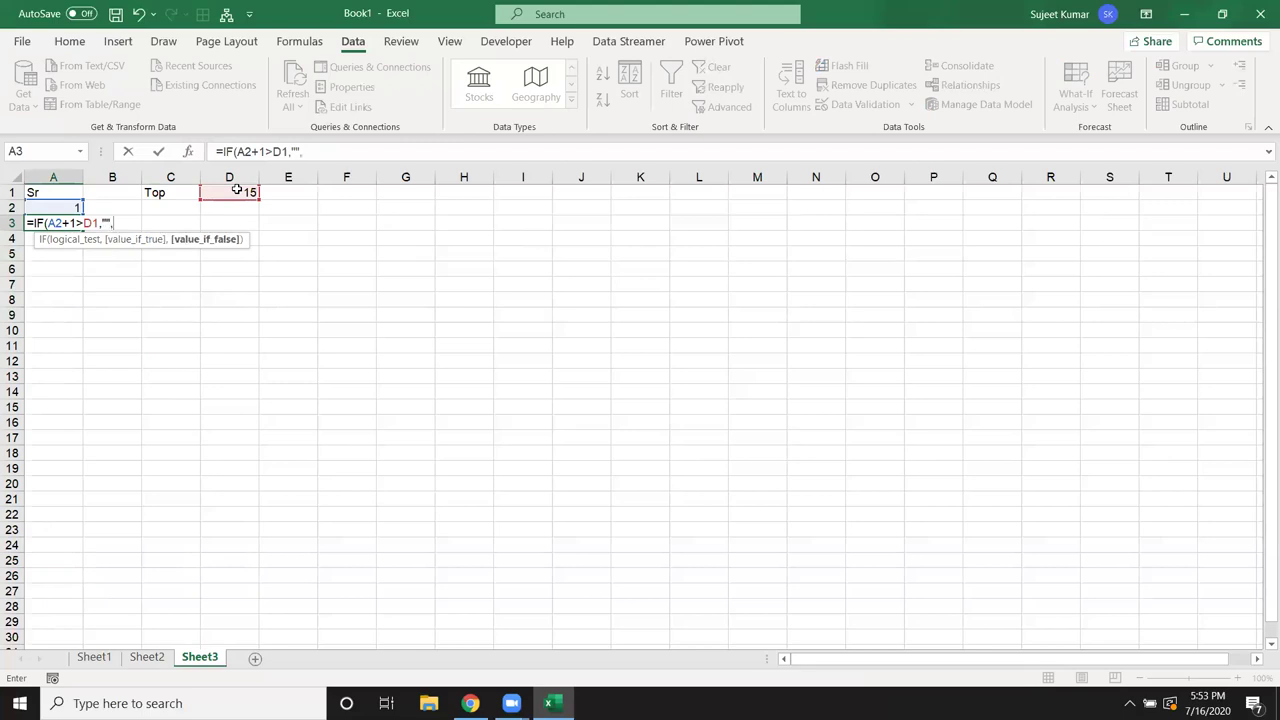
left_click(68, 205)
type("+1")
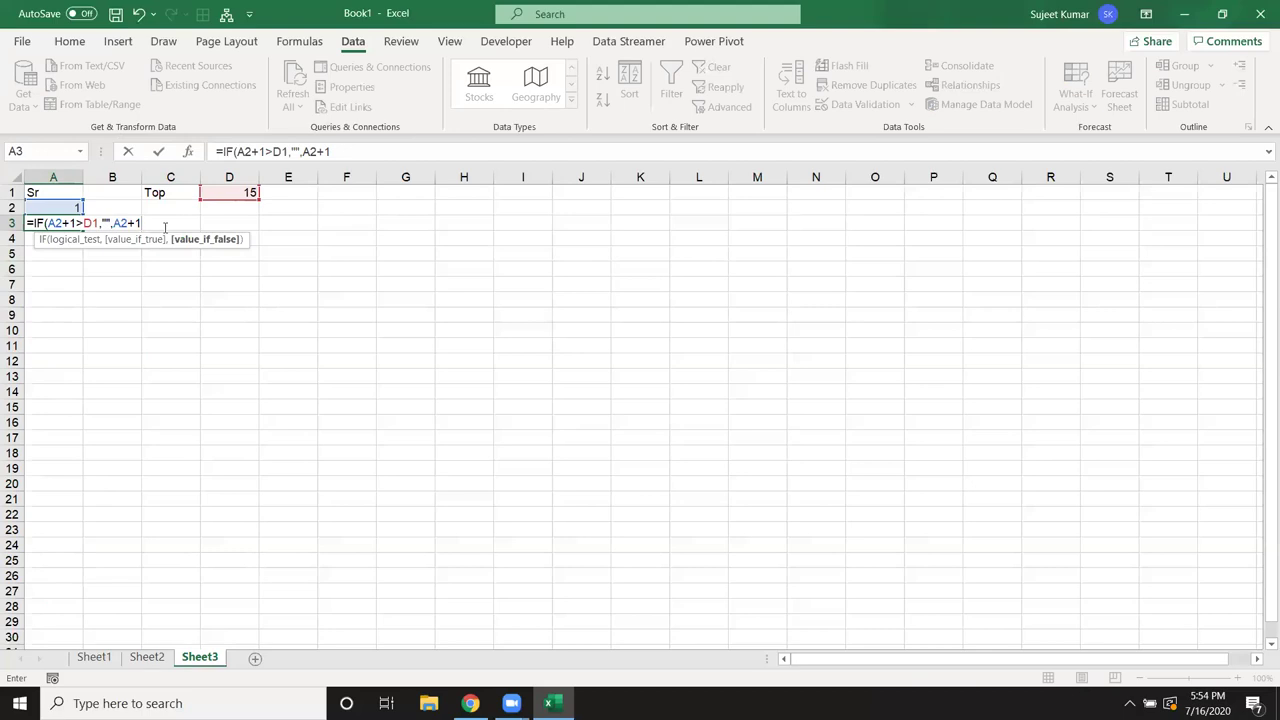
key("Return")
Step: Make the D1 reference absolute ($D$1) and fill A3's formula down to row 392
left_click(62, 222)
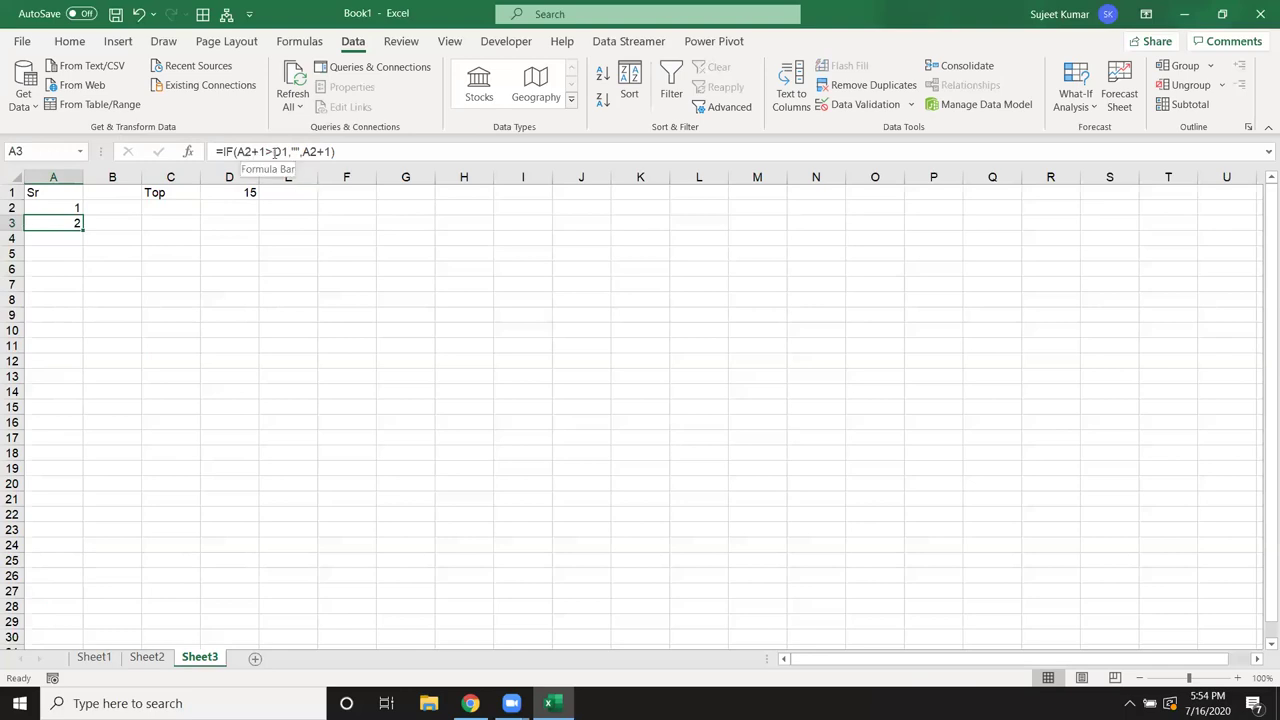
left_click(275, 151)
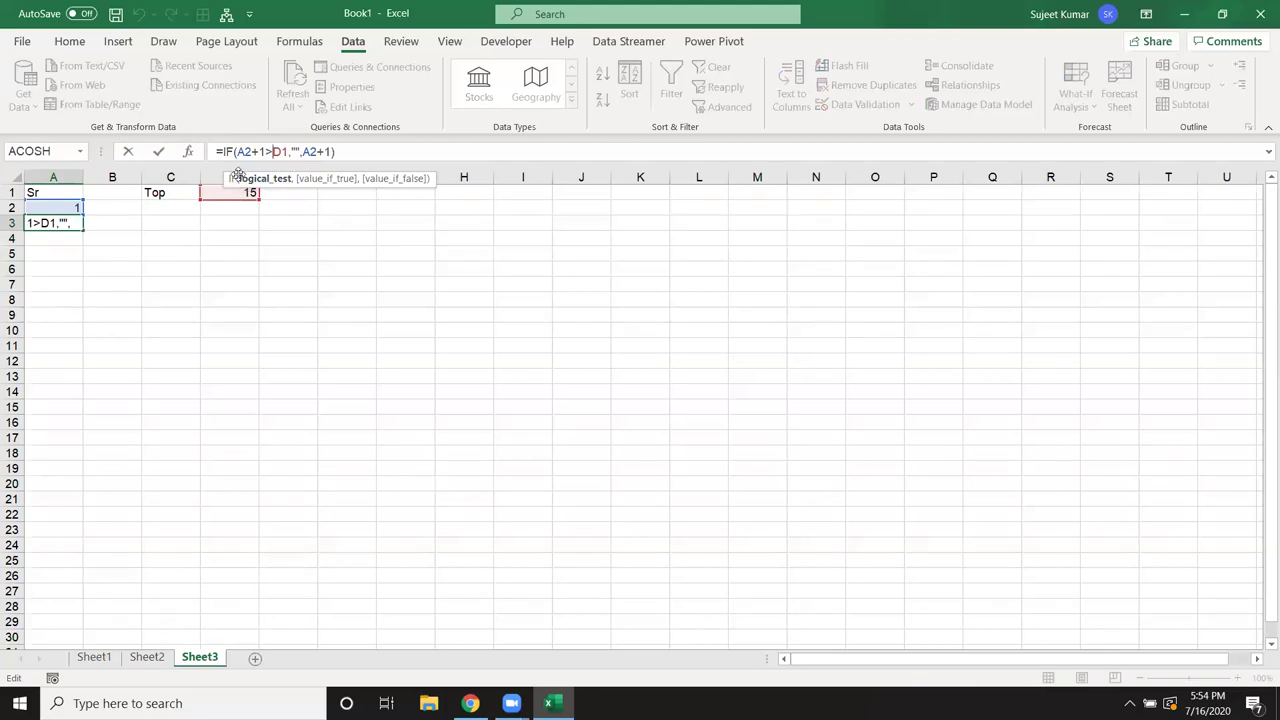
key("F4")
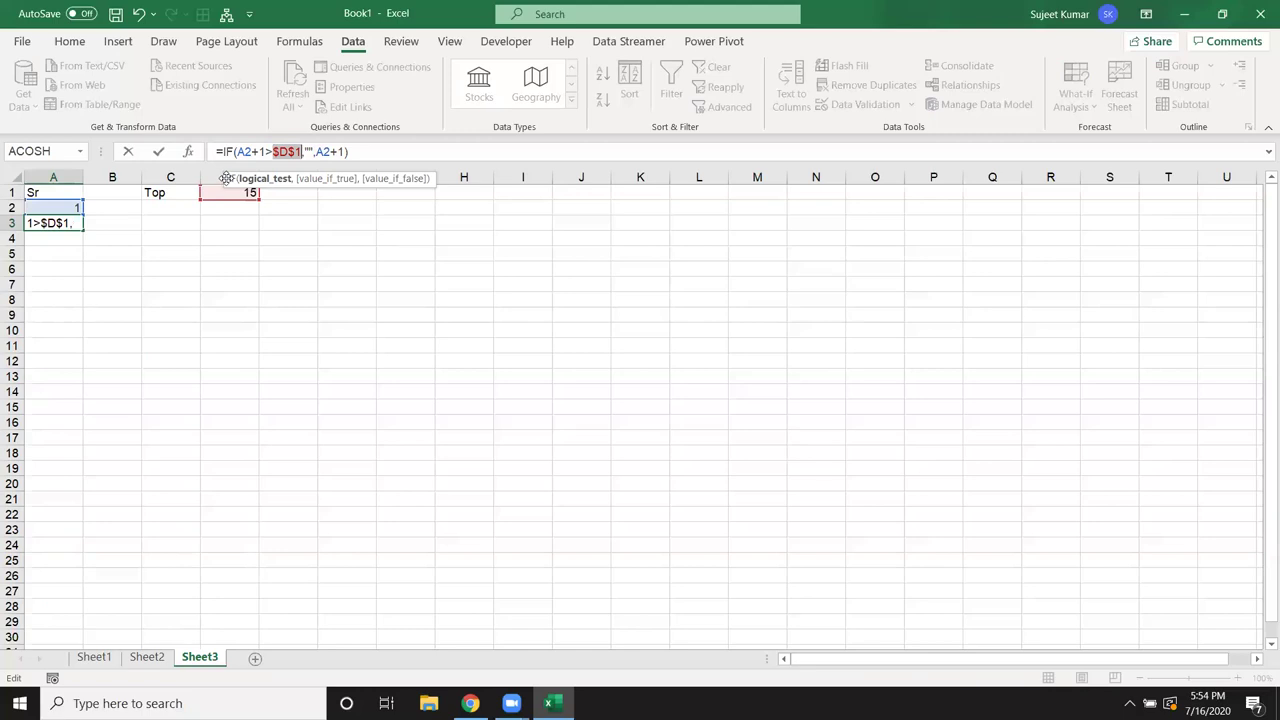
key("Return")
left_click(70, 224)
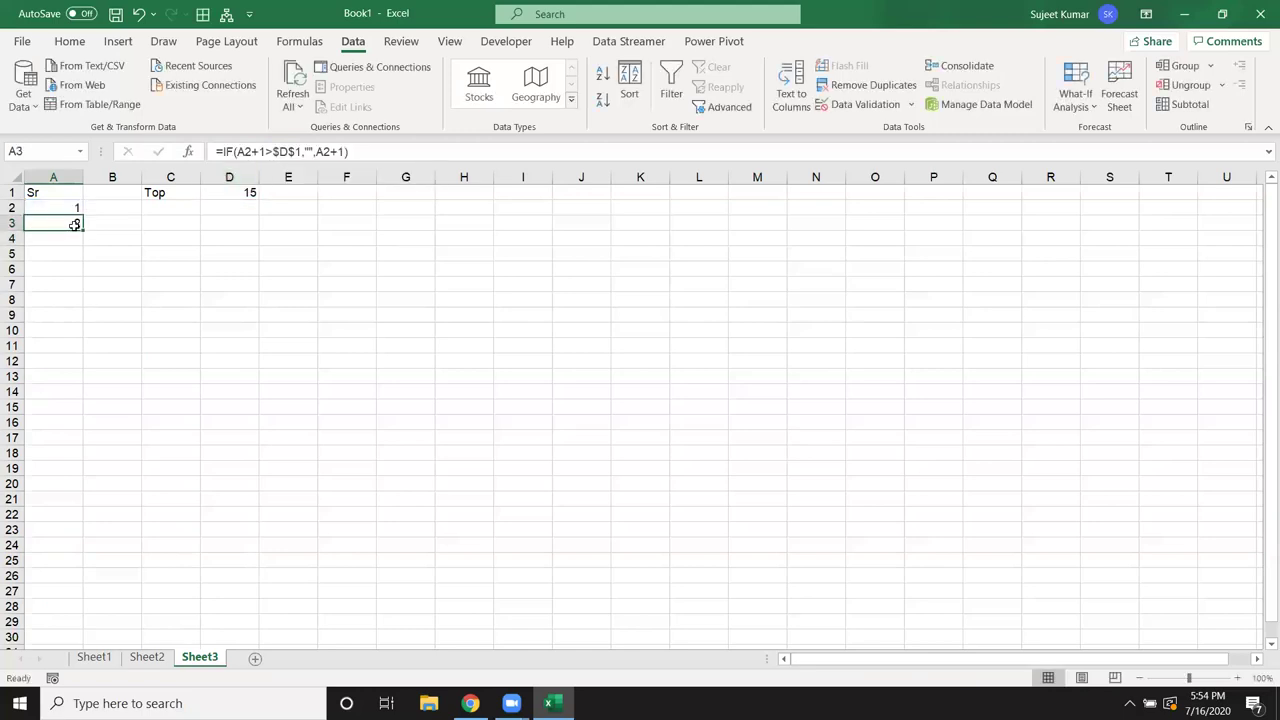
mouse_move(76, 225)
left_mouse_down()
mouse_move(80, 508)
mouse_move(117, 693)
left_mouse_up()
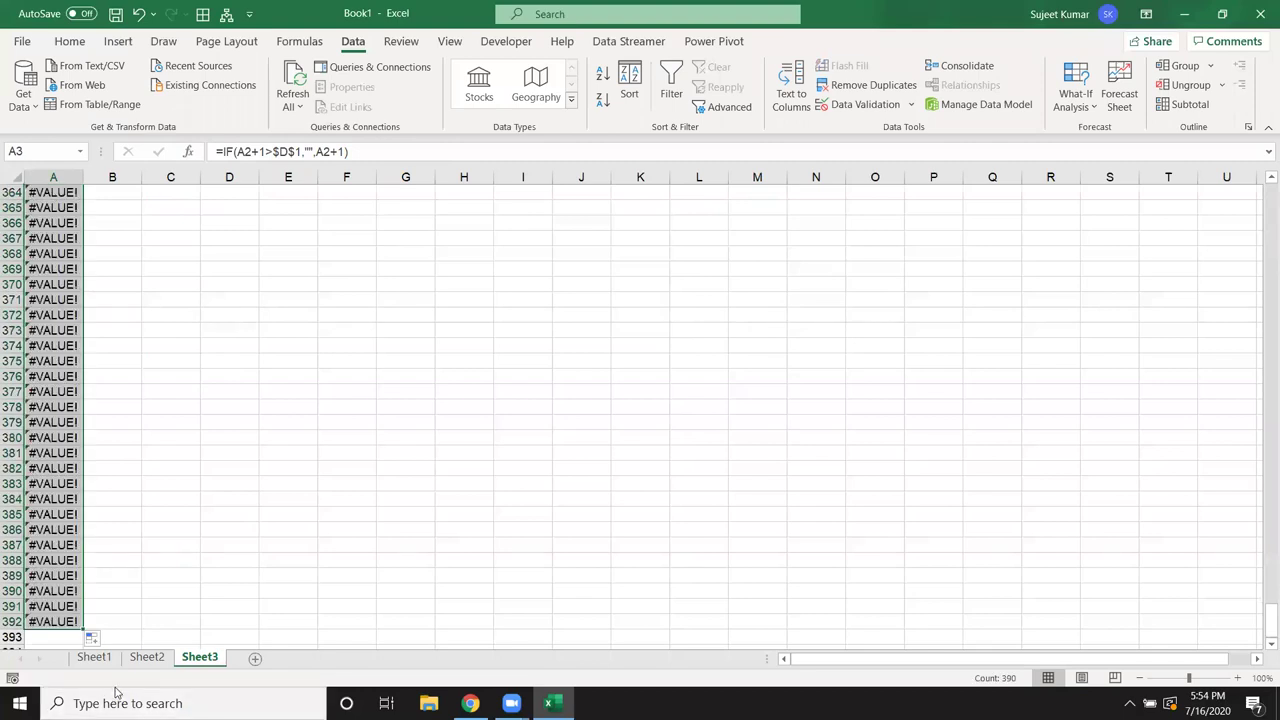
key("ctrl+Home")
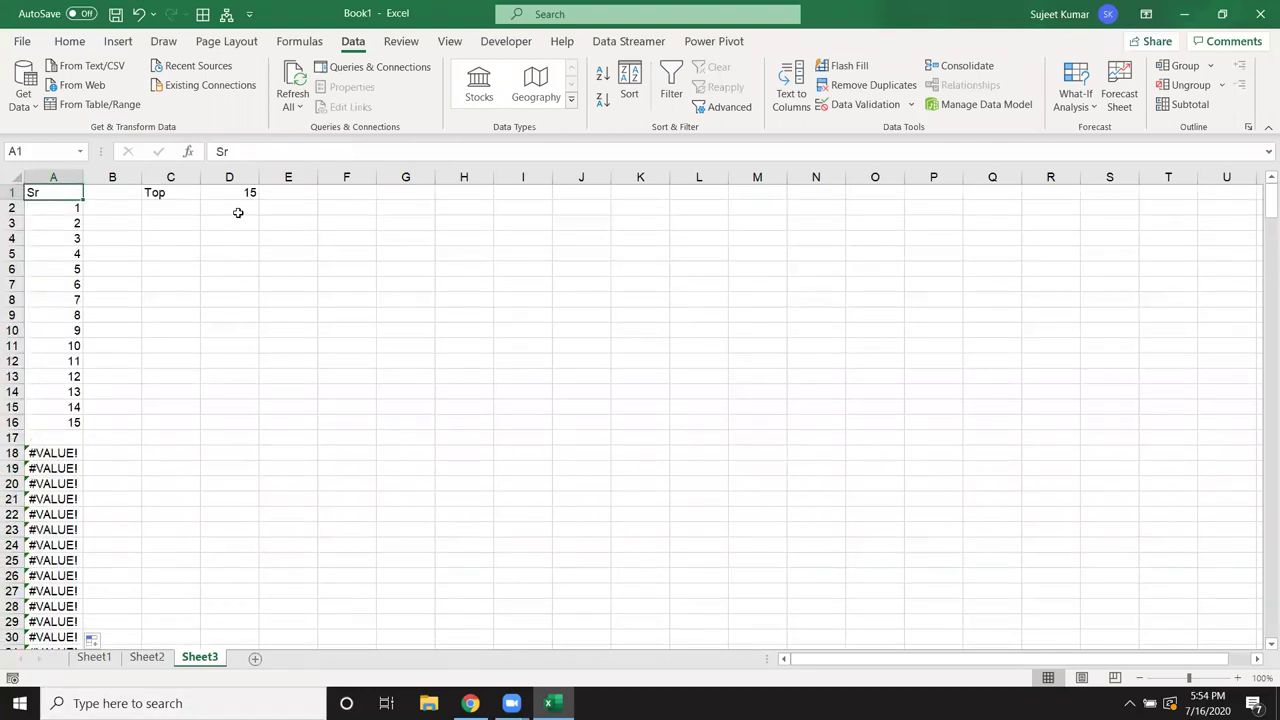
Step: Try Top limits of 20 and then 10 in D1
left_click(228, 190)
type("20")
key("Return")
left_click(228, 188)
double_click(229, 186)
key("BackSpace")
key("BackSpace")
type("10")
key("Return")
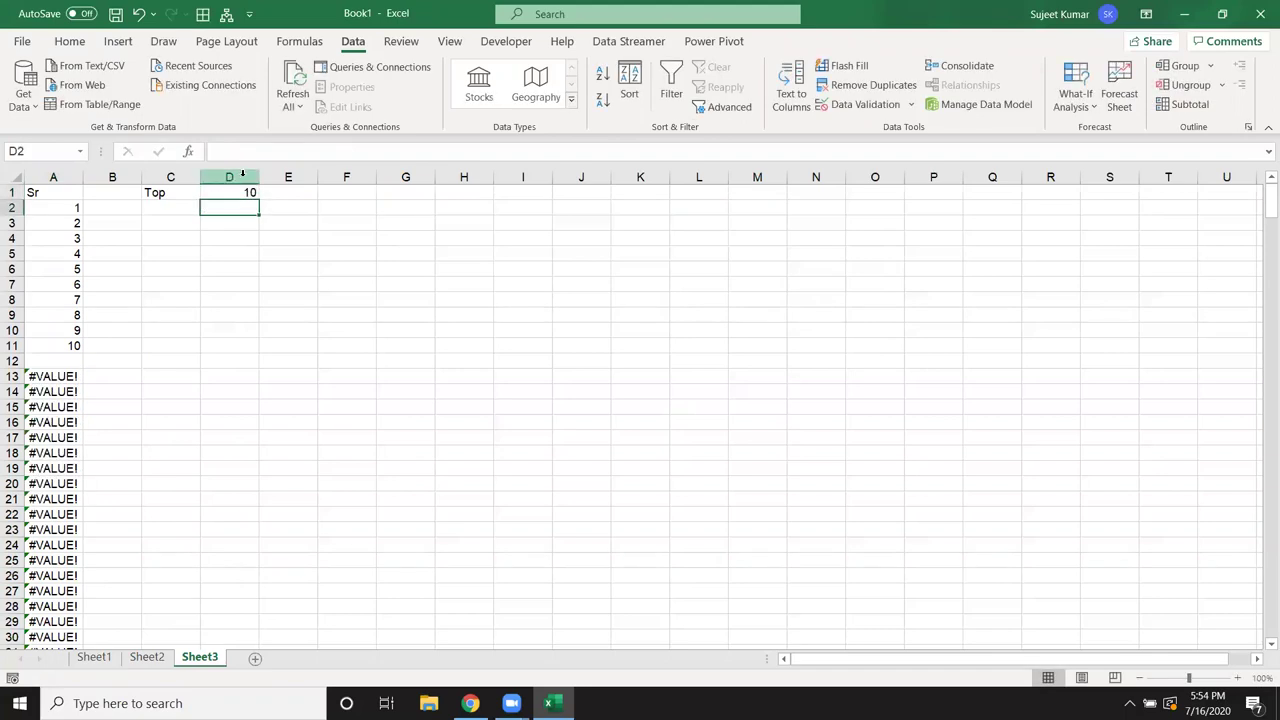
Step: Change the Top limit in D1 to 30 and scroll to check the numbering
key("Up")
type("30")
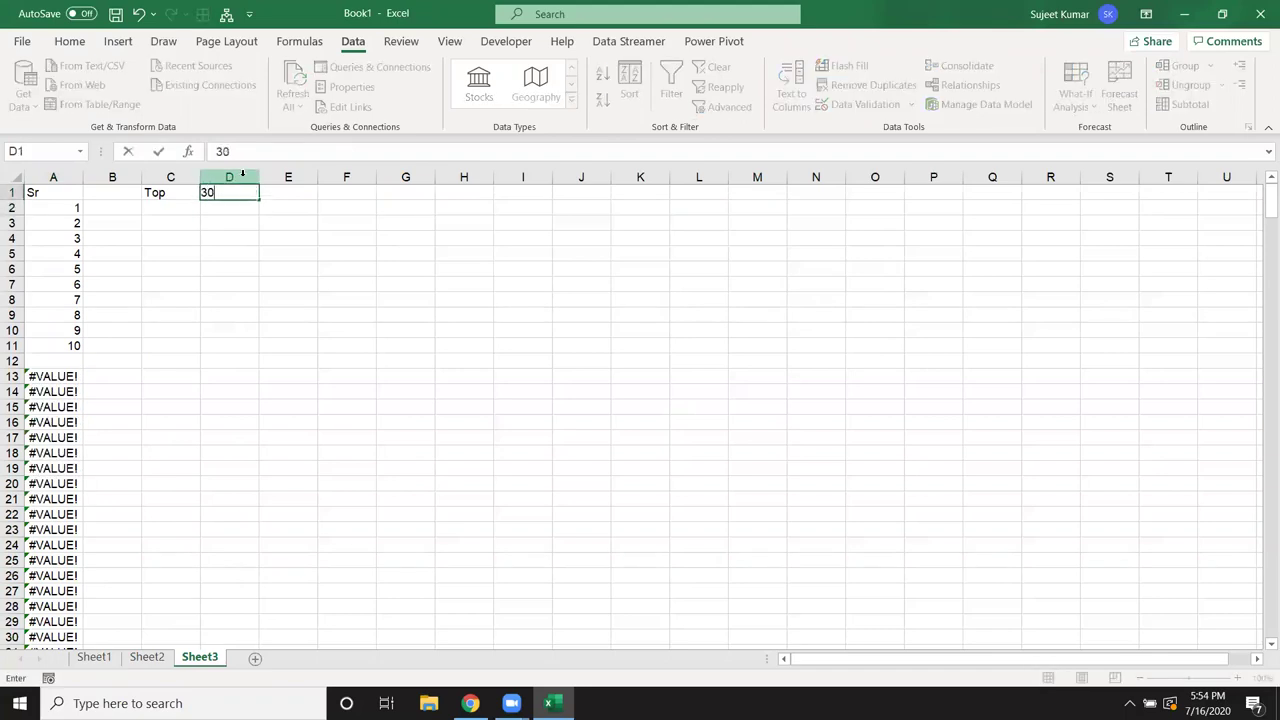
key("Return")
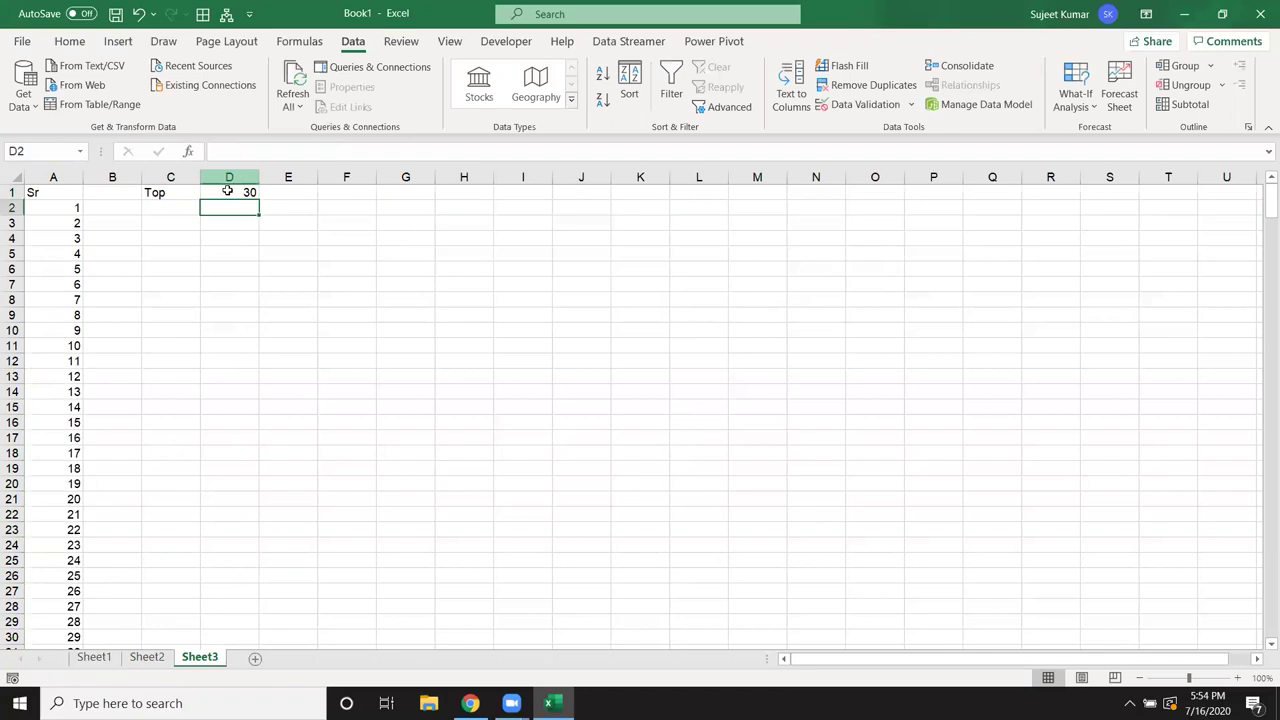
scroll(195, 390, "down", 4)
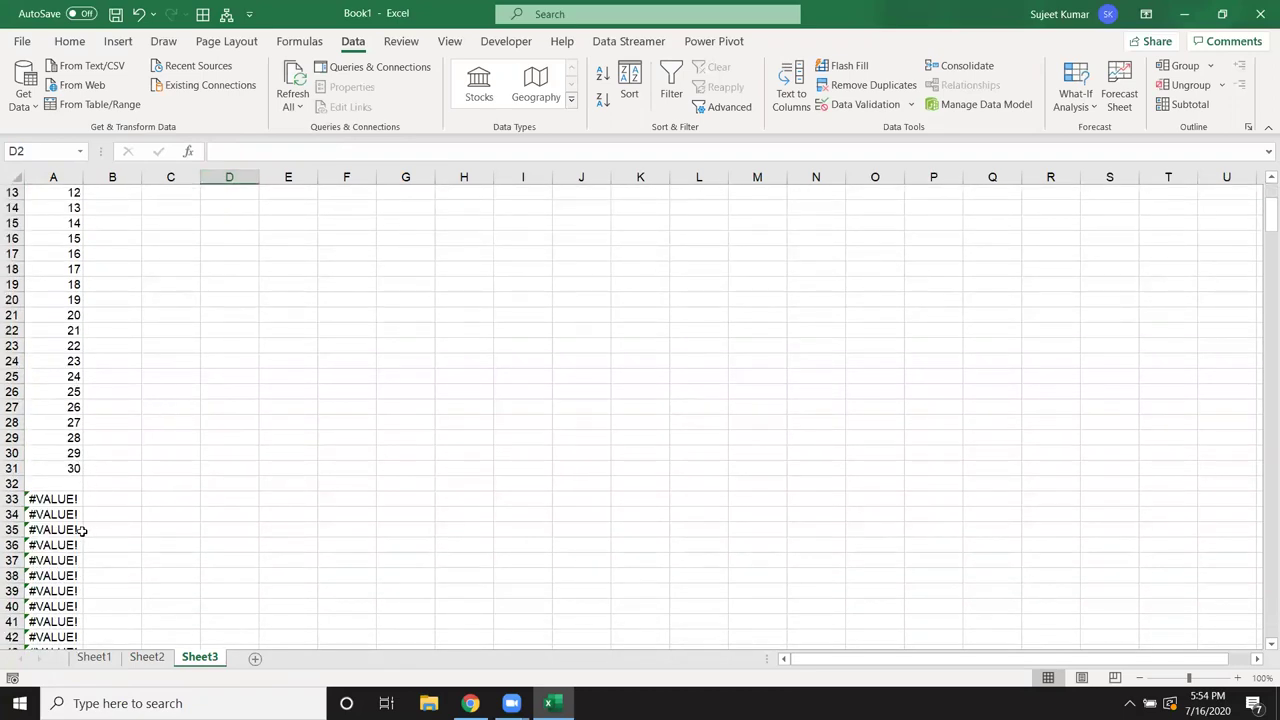
scroll(70, 497, "up", 4)
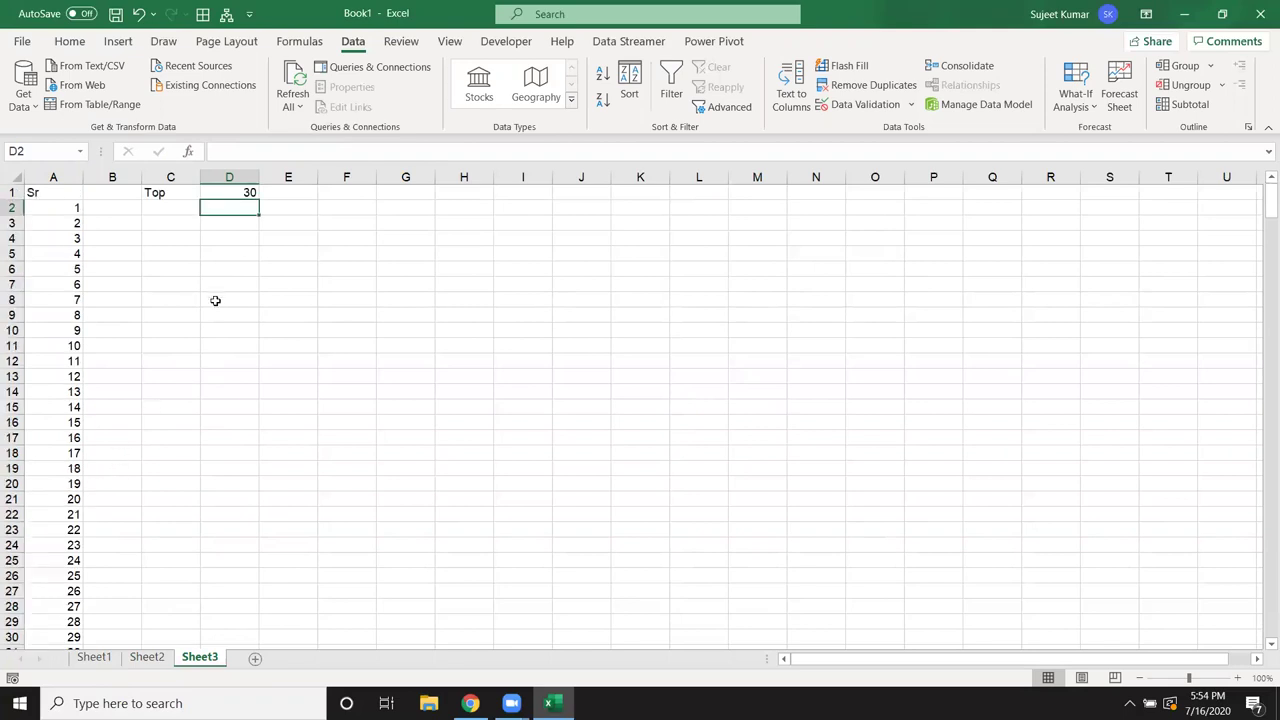
Step: Set the Top limit in D1 back to 10
left_click(231, 192)
double_click(231, 192)
key("BackSpace")
key("BackSpace")
type("10")
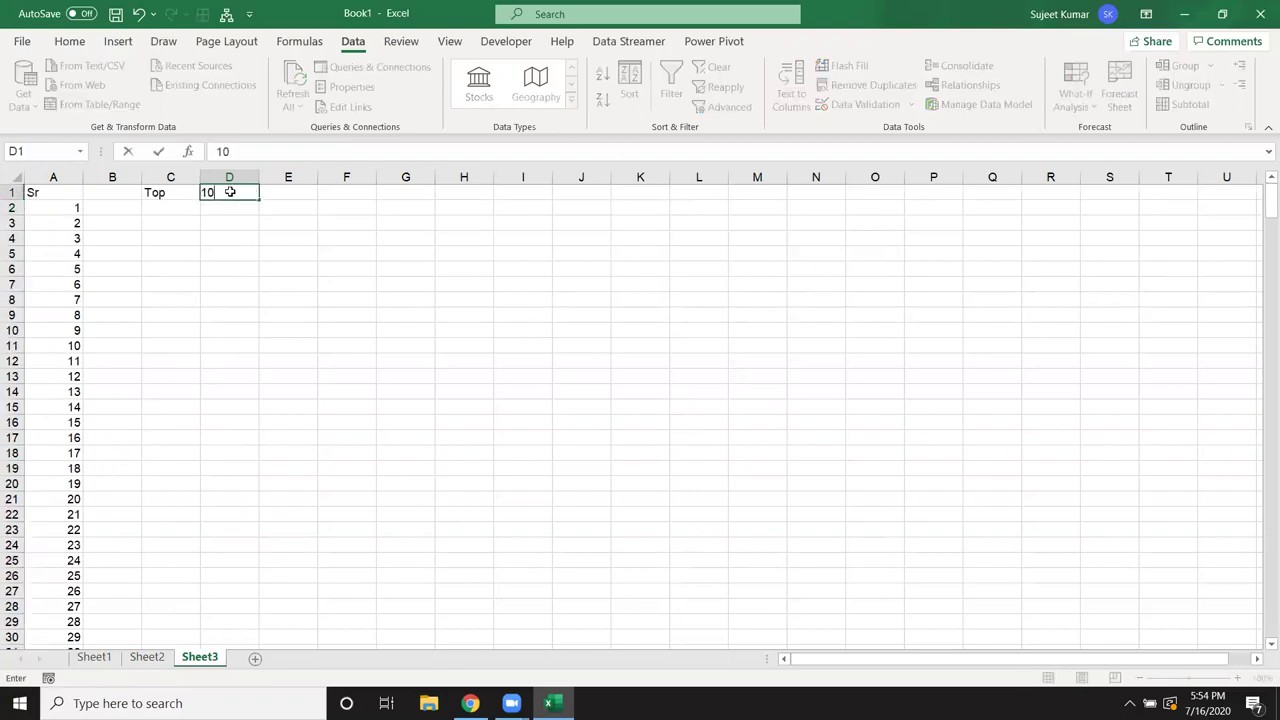
key("Return")
Step: Check how far column A is filled, then open A13's IF formula for editing
left_click(69, 382)
key("ctrl+Down")
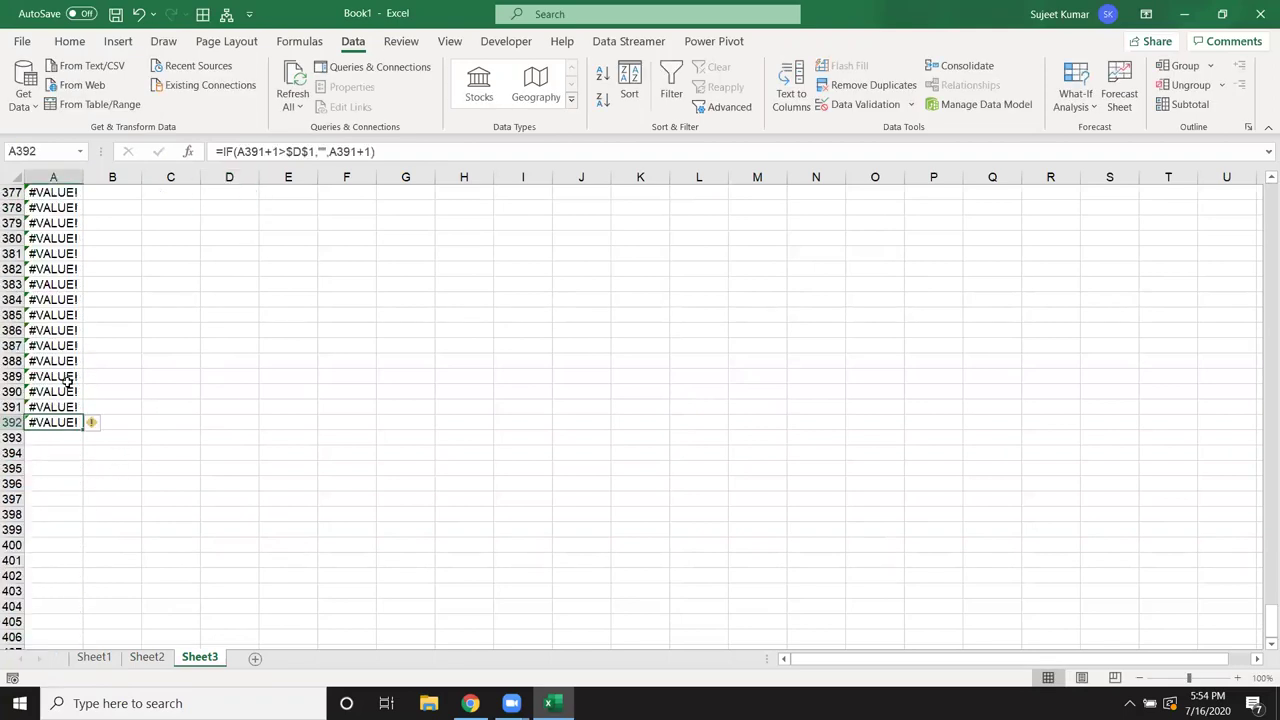
key("ctrl+Home")
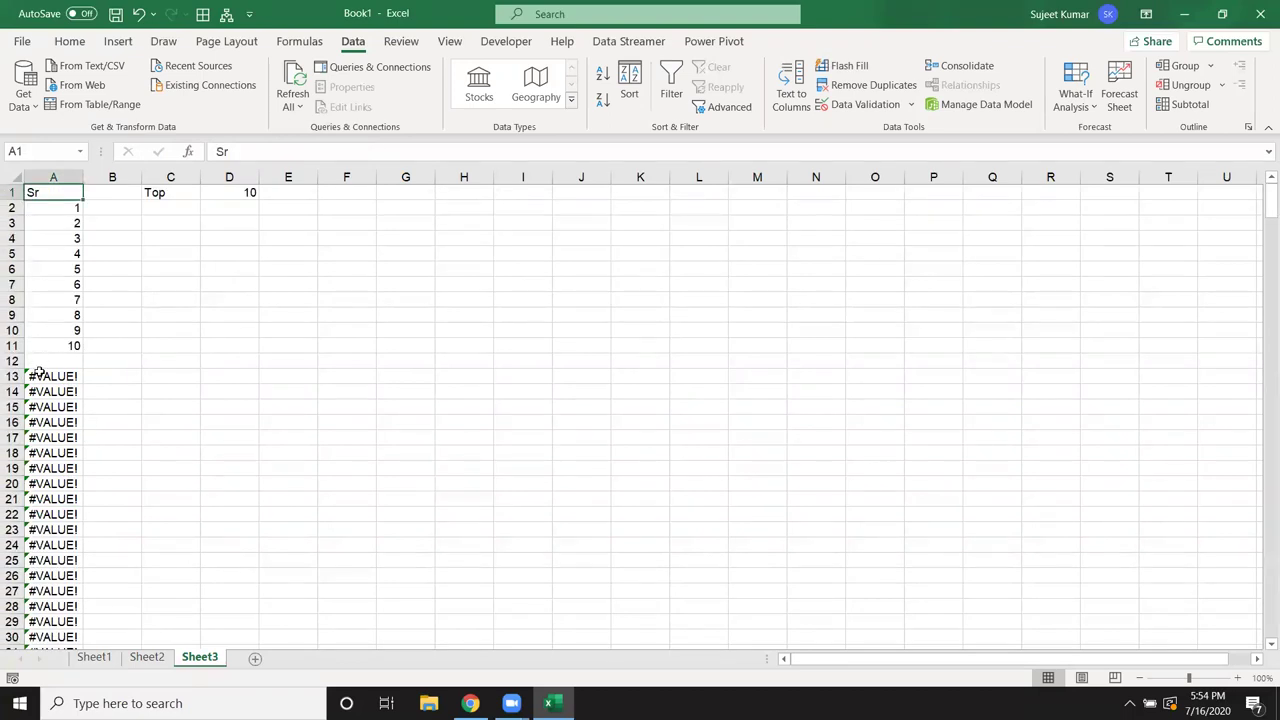
left_click(38, 372)
double_click(38, 374)
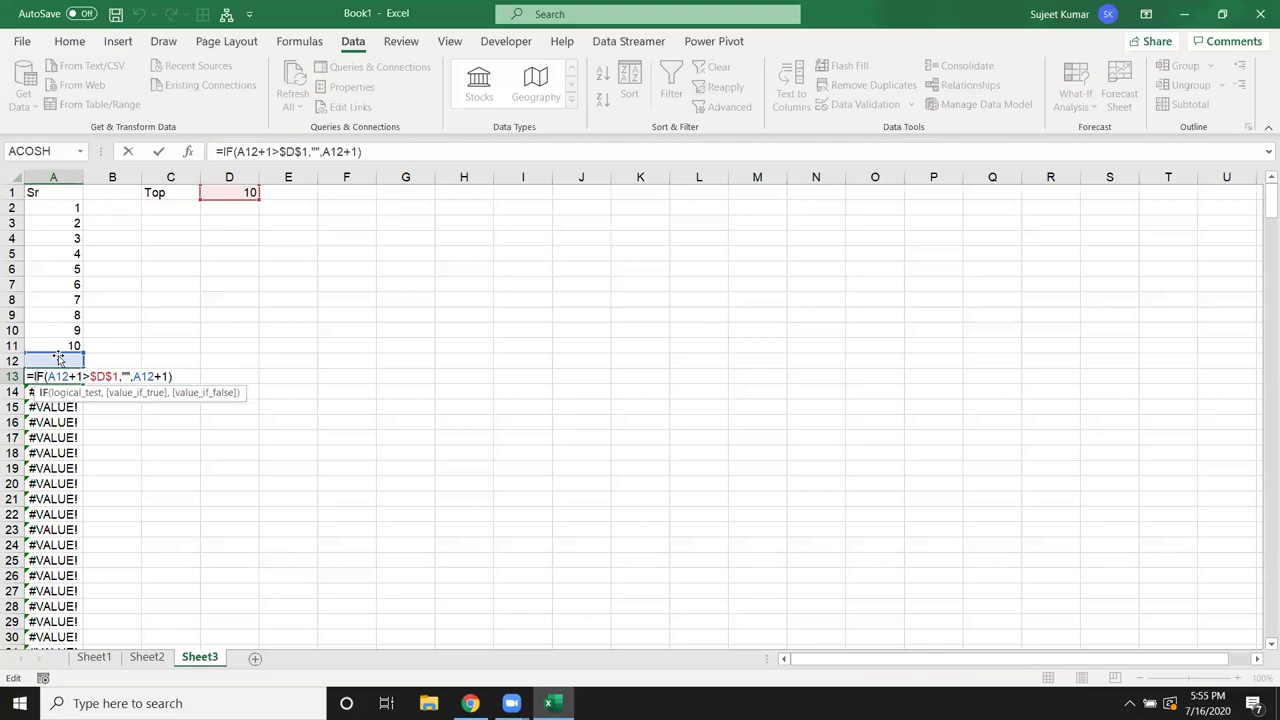
double_click(125, 376)
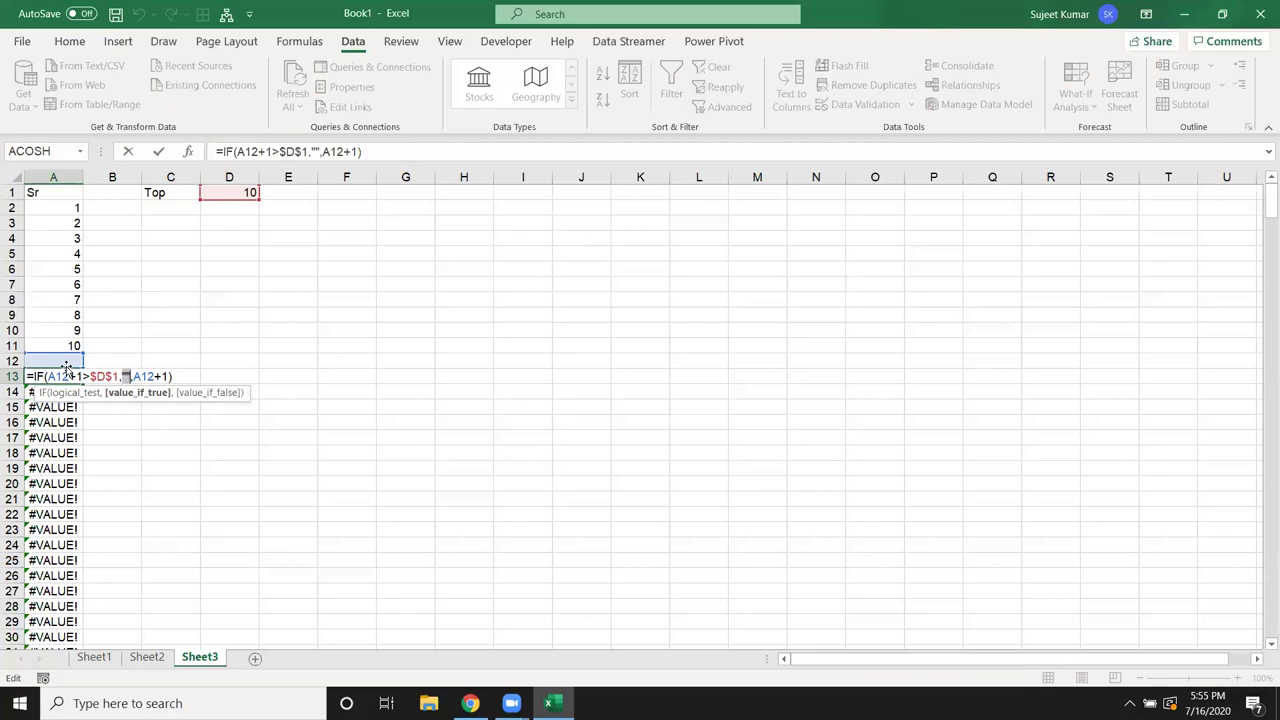
key("Return")
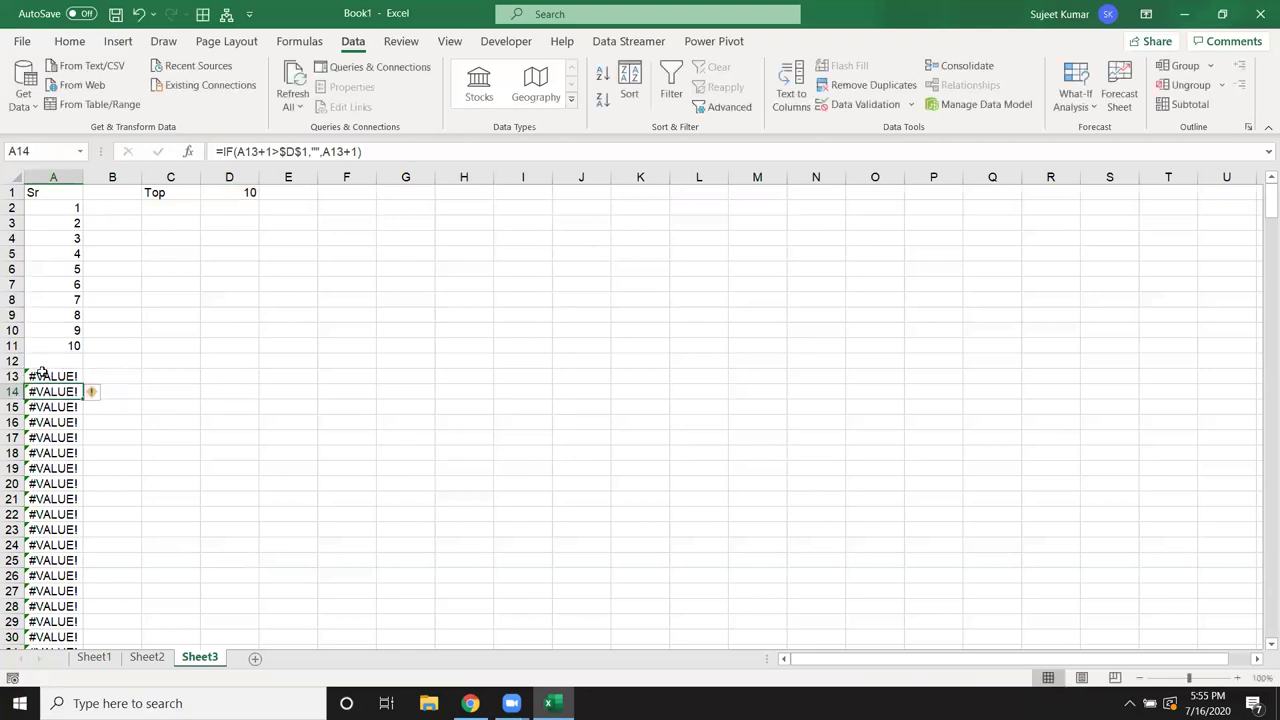
left_click_drag(54, 372, 57, 430)
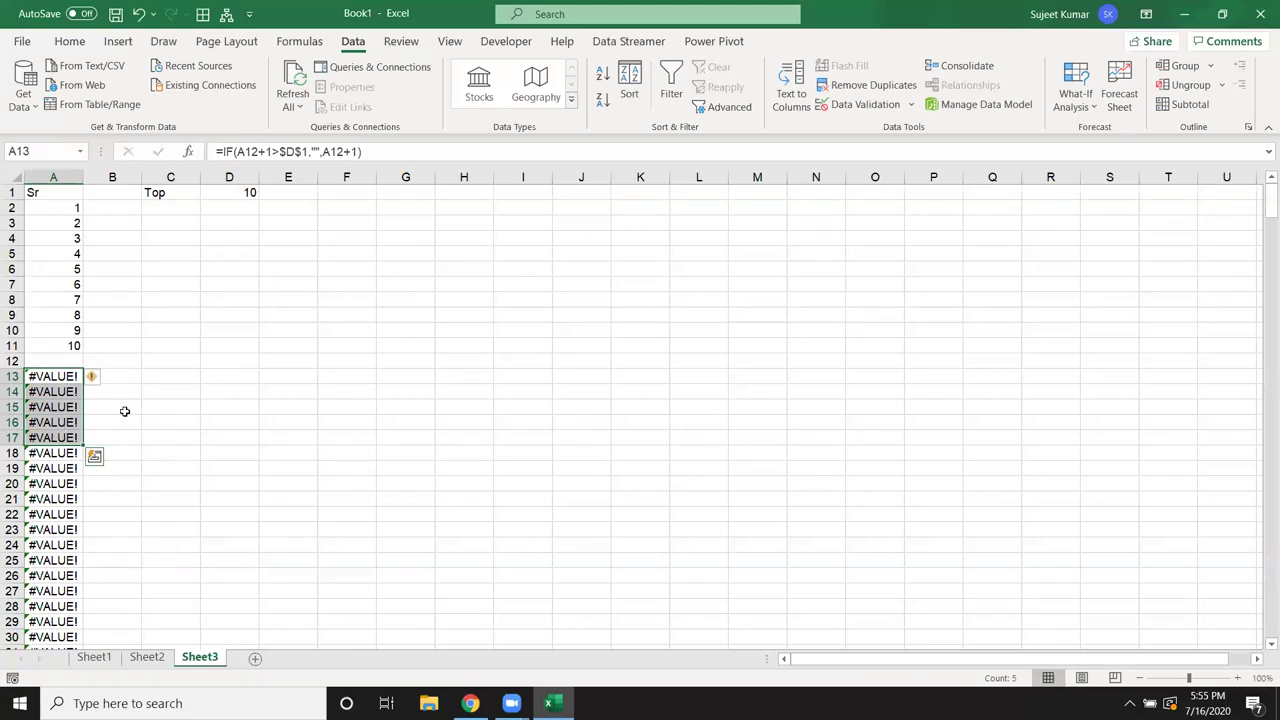
left_click(74, 221)
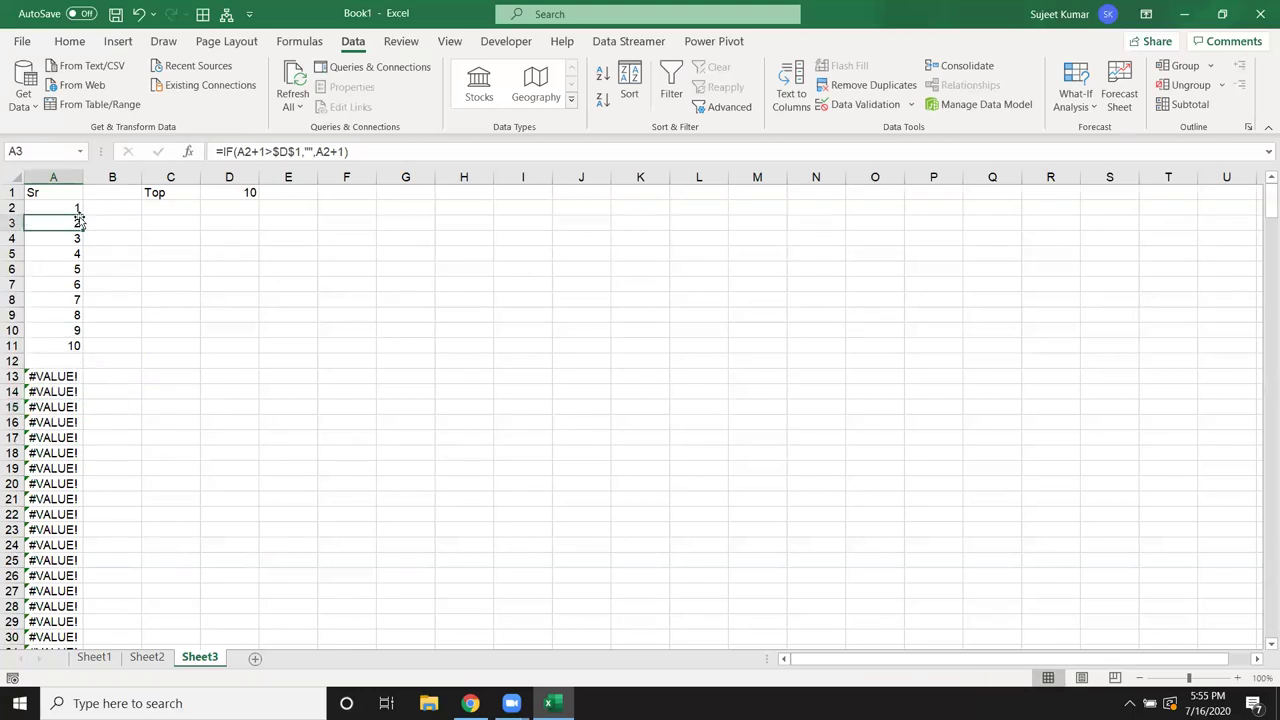
Step: Rewrite A3 as =IFERROR(IF(A2+1>$D$1,"",A2+1),"") and bring up IFERROR's Function Arguments
left_click(223, 152)
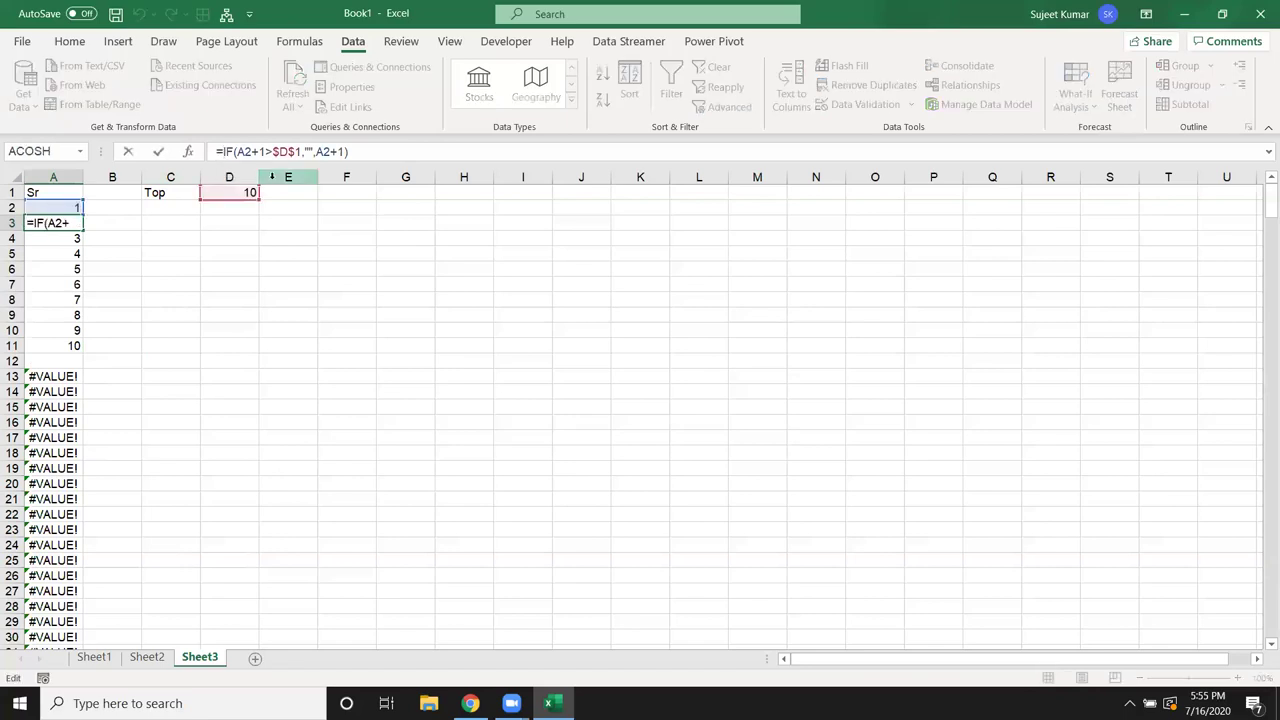
type("IFERROR(")
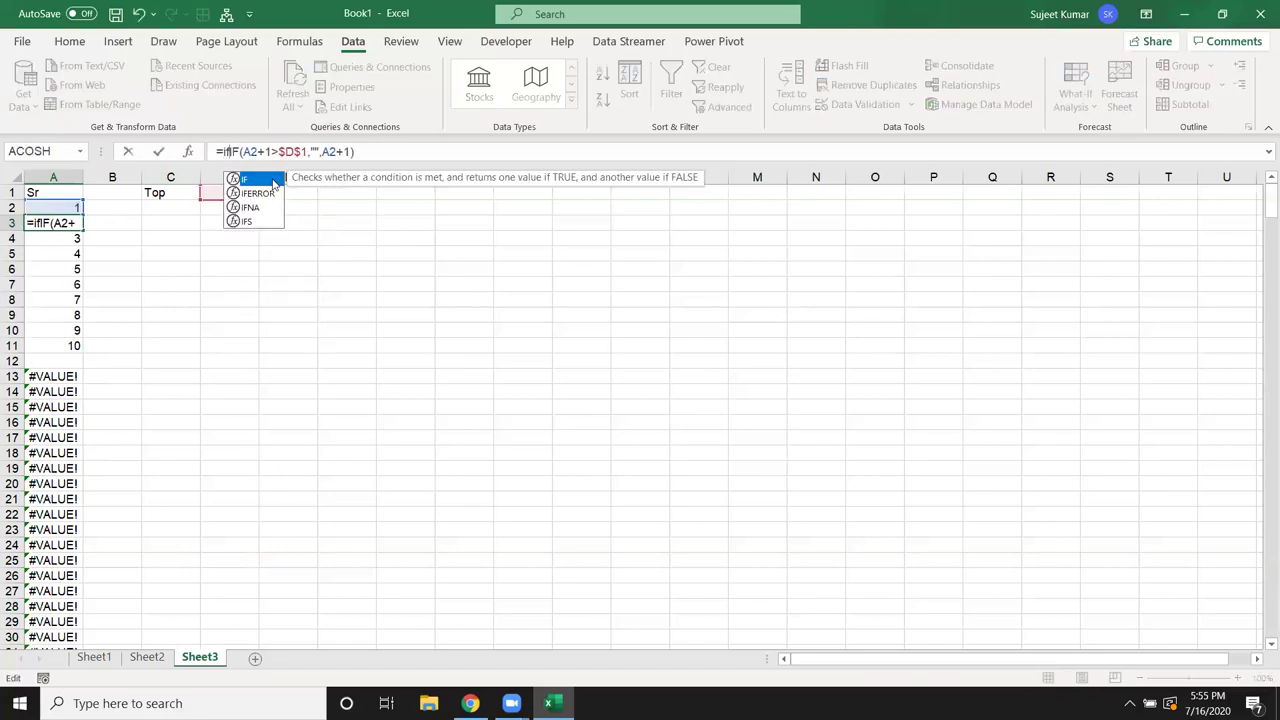
left_click(438, 148)
type(",\"\"")
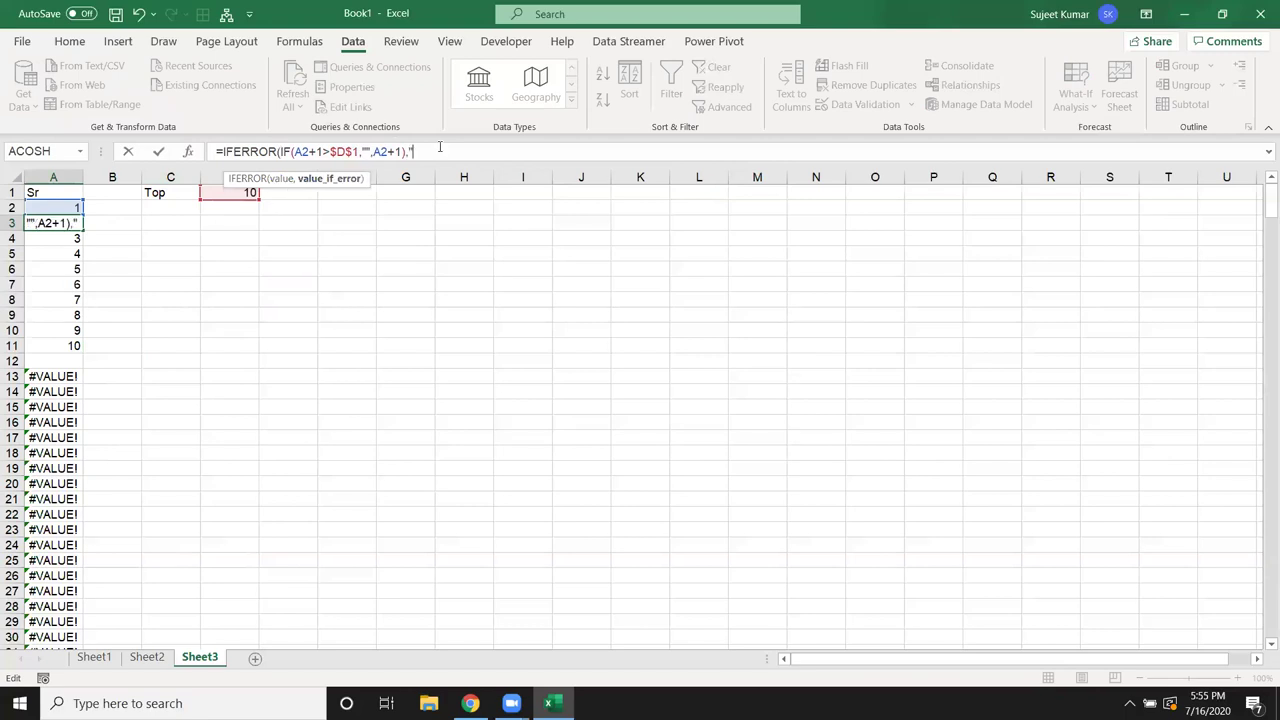
type(")")
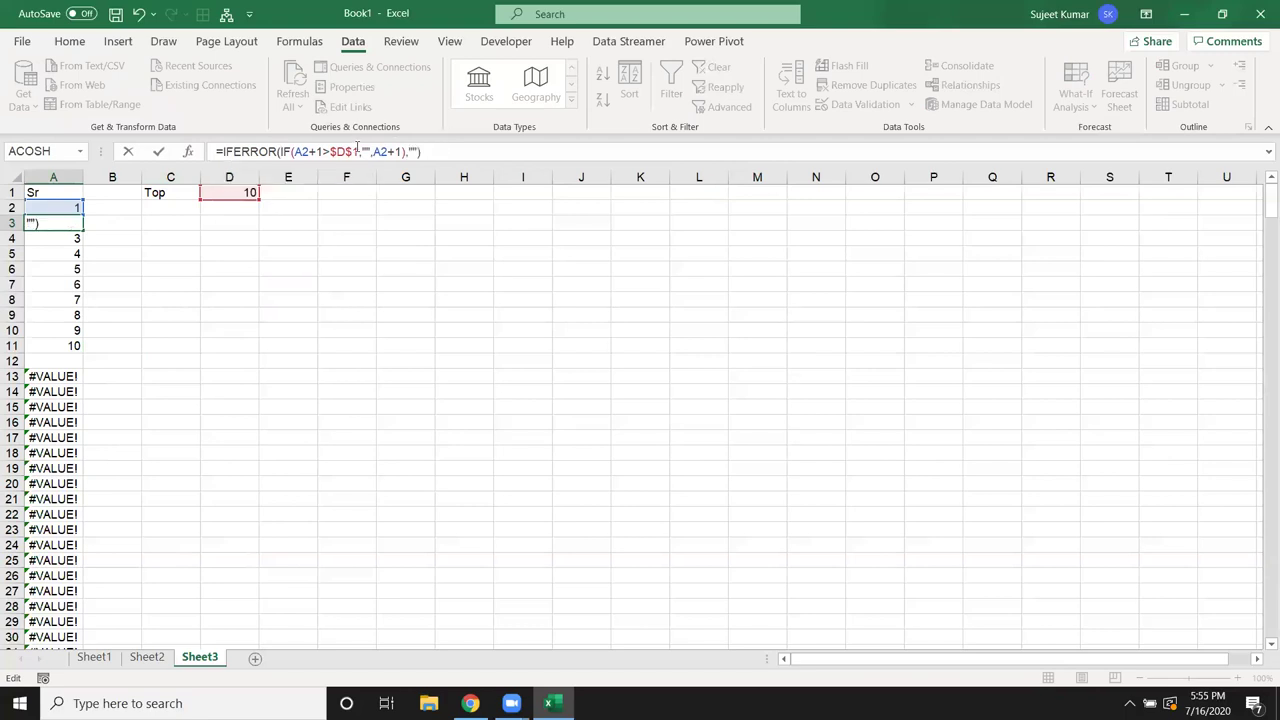
left_click(357, 150)
left_click(278, 151)
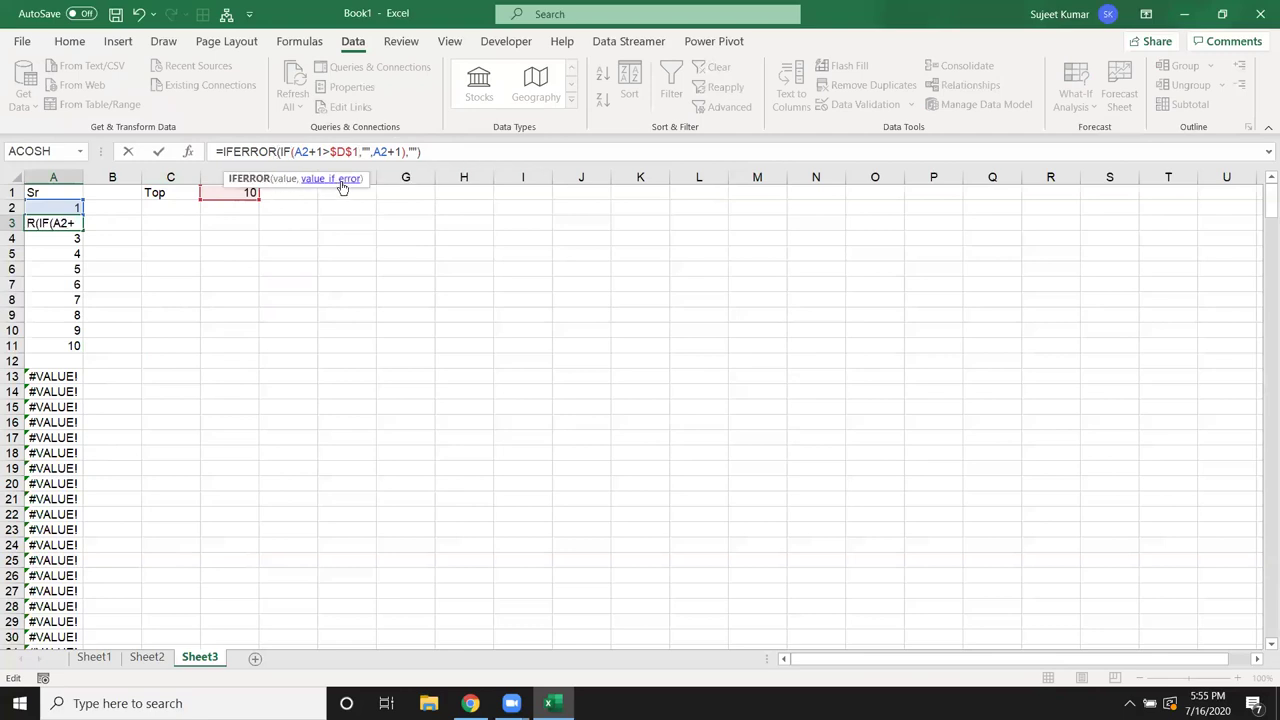
left_click(403, 151)
type(")")
left_click_drag(408, 151, 282, 151)
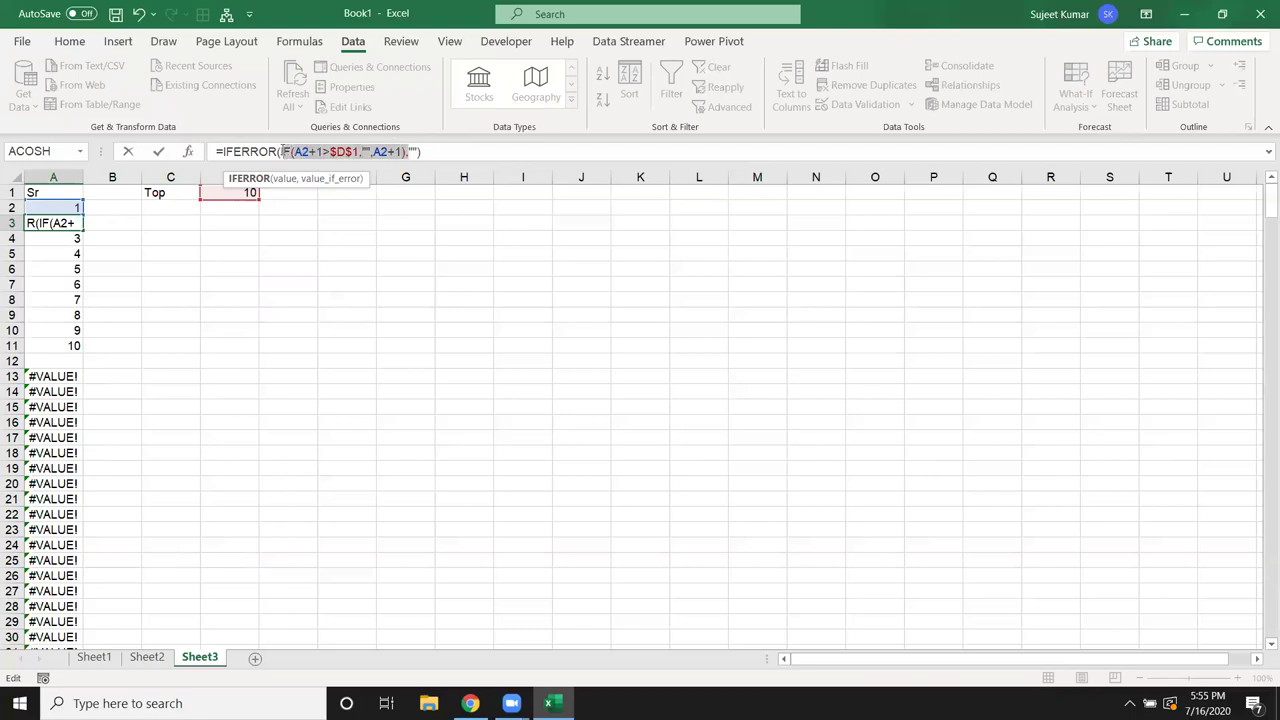
left_click(188, 151)
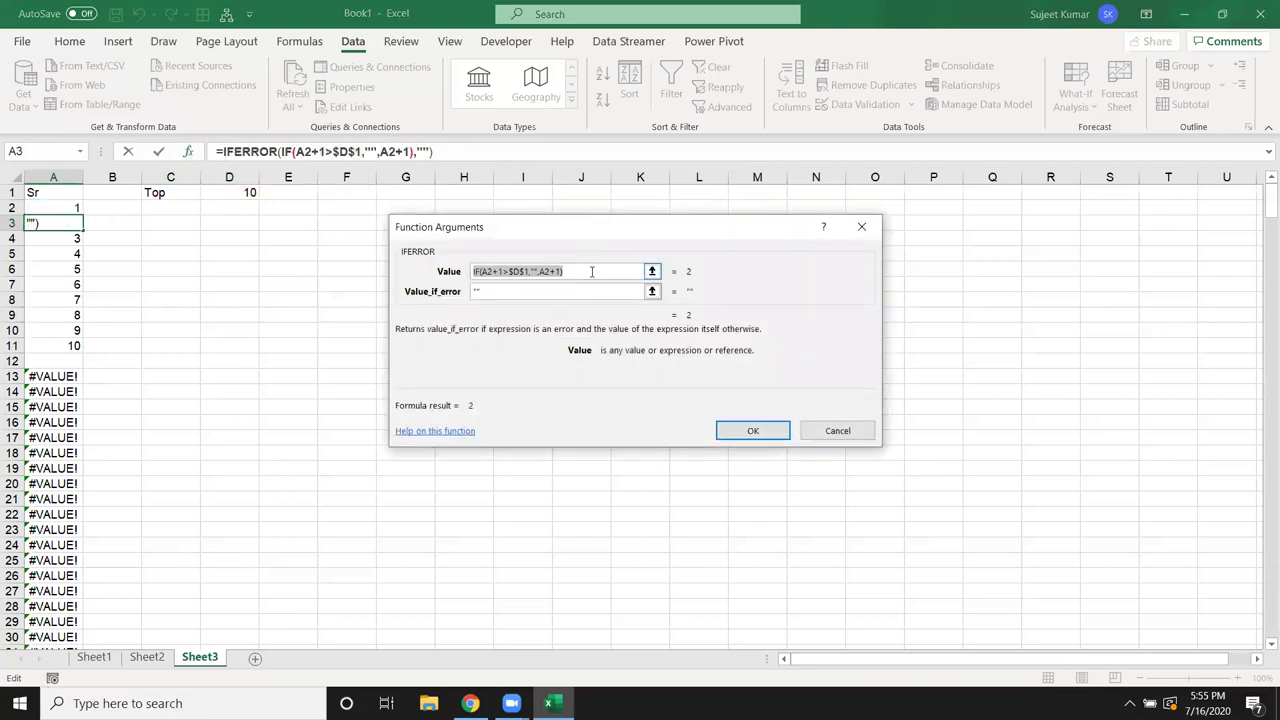
Step: Review IFERROR's Value and blank Value_if_error arguments and confirm, so A3 shows 2
left_click_drag(565, 271, 475, 271)
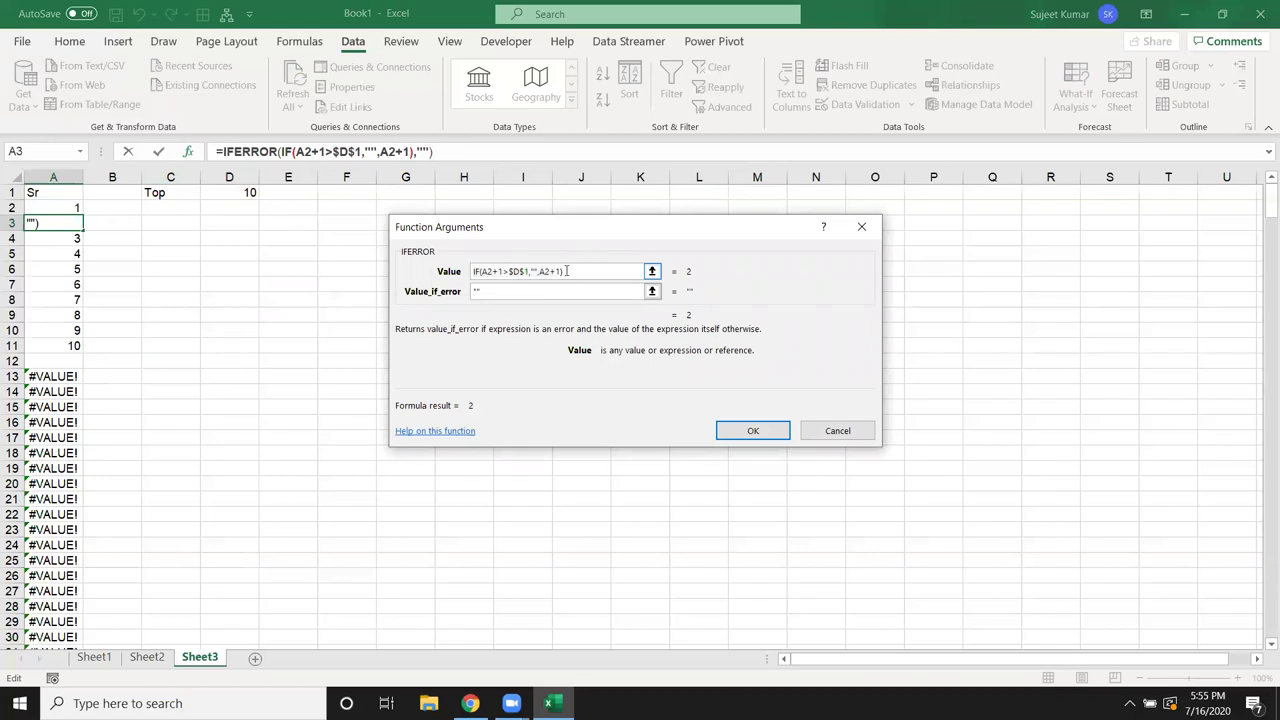
left_click(483, 292)
double_click(478, 293)
left_click(472, 273)
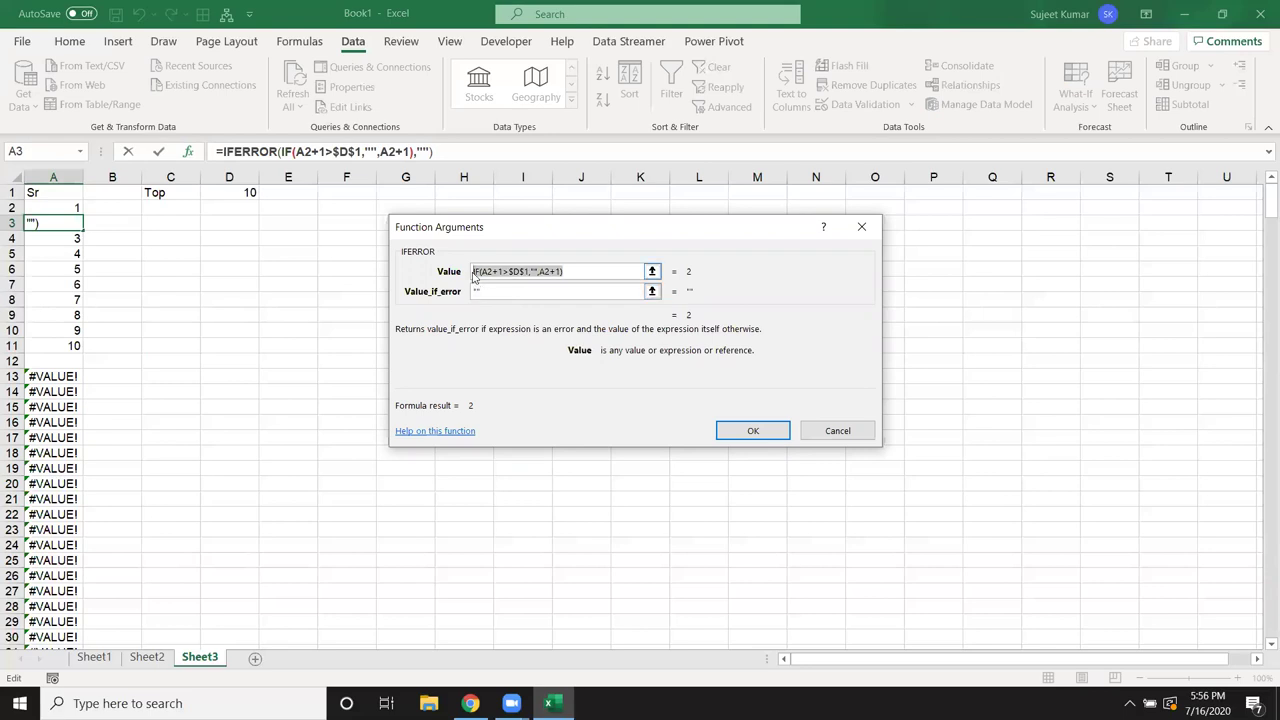
left_click(477, 290)
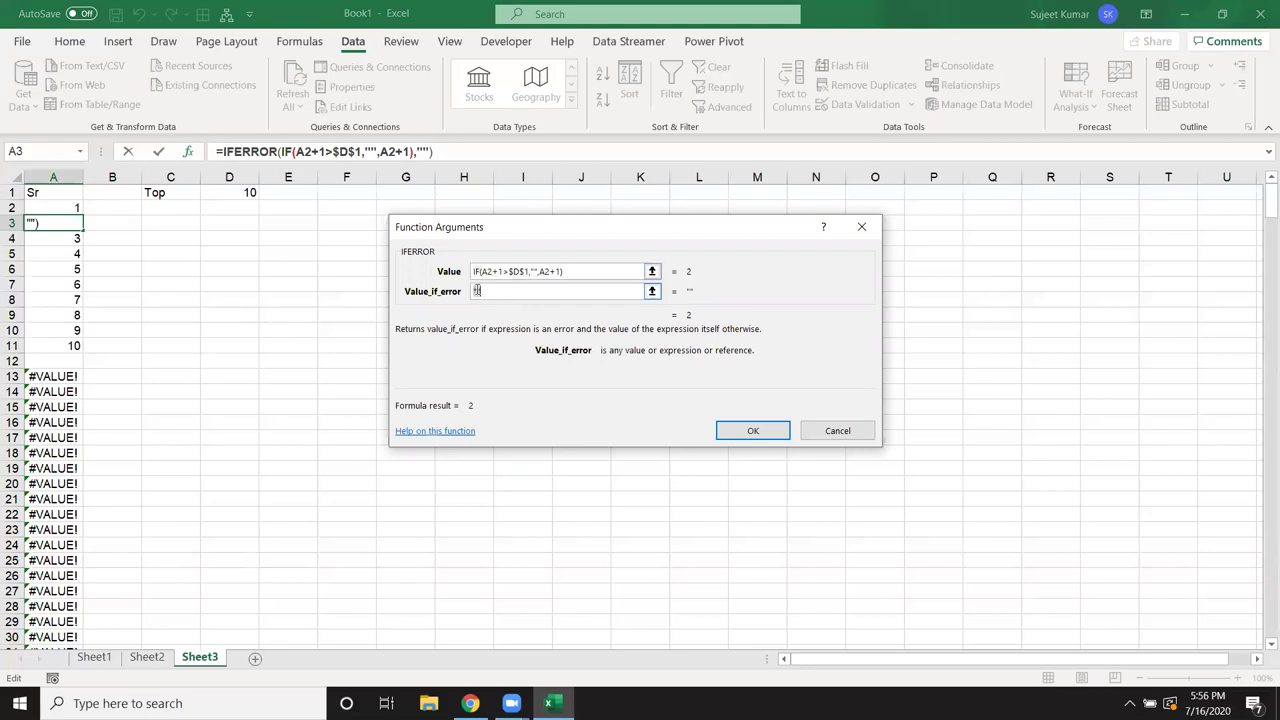
left_click(476, 271)
left_click(753, 430)
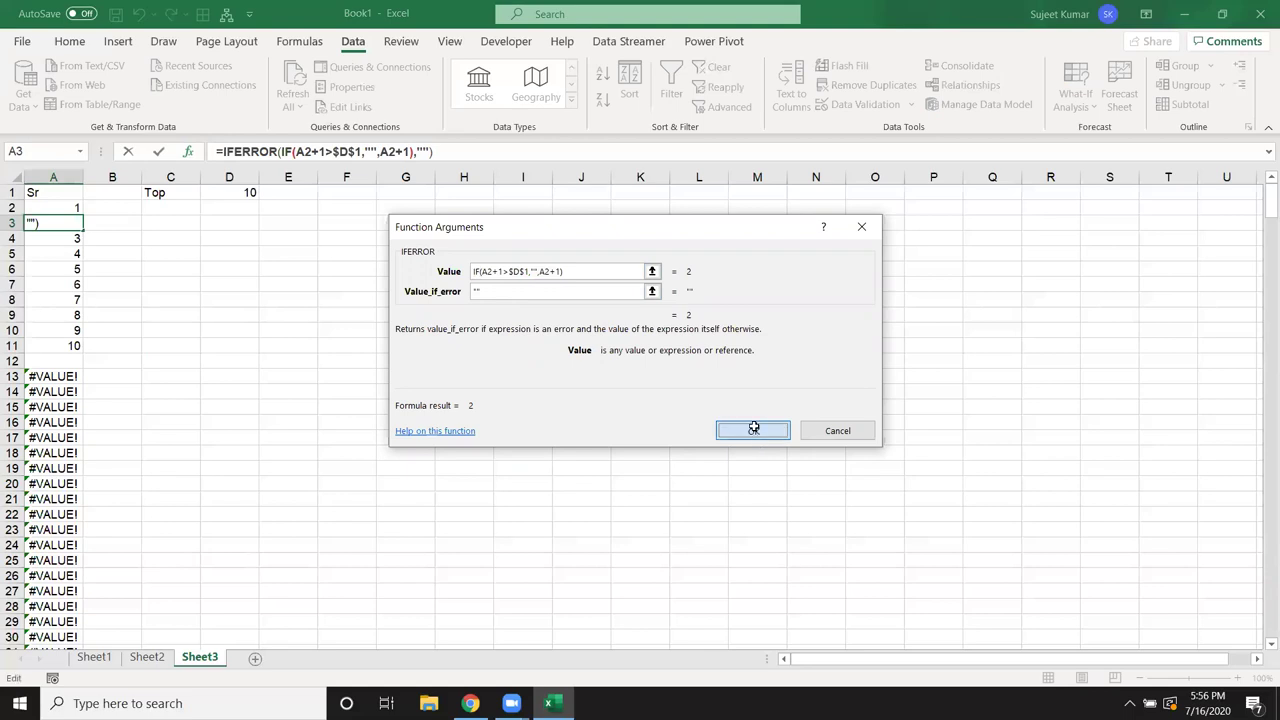
Step: Fill A3's IFERROR formula down column A and scroll to check rows below 10
double_click(84, 229)
scroll(254, 560, "down", 5)
scroll(255, 559, "down", 4)
scroll(255, 559, "down", 4)
scroll(255, 559, "up", 3)
scroll(255, 559, "up", 5)
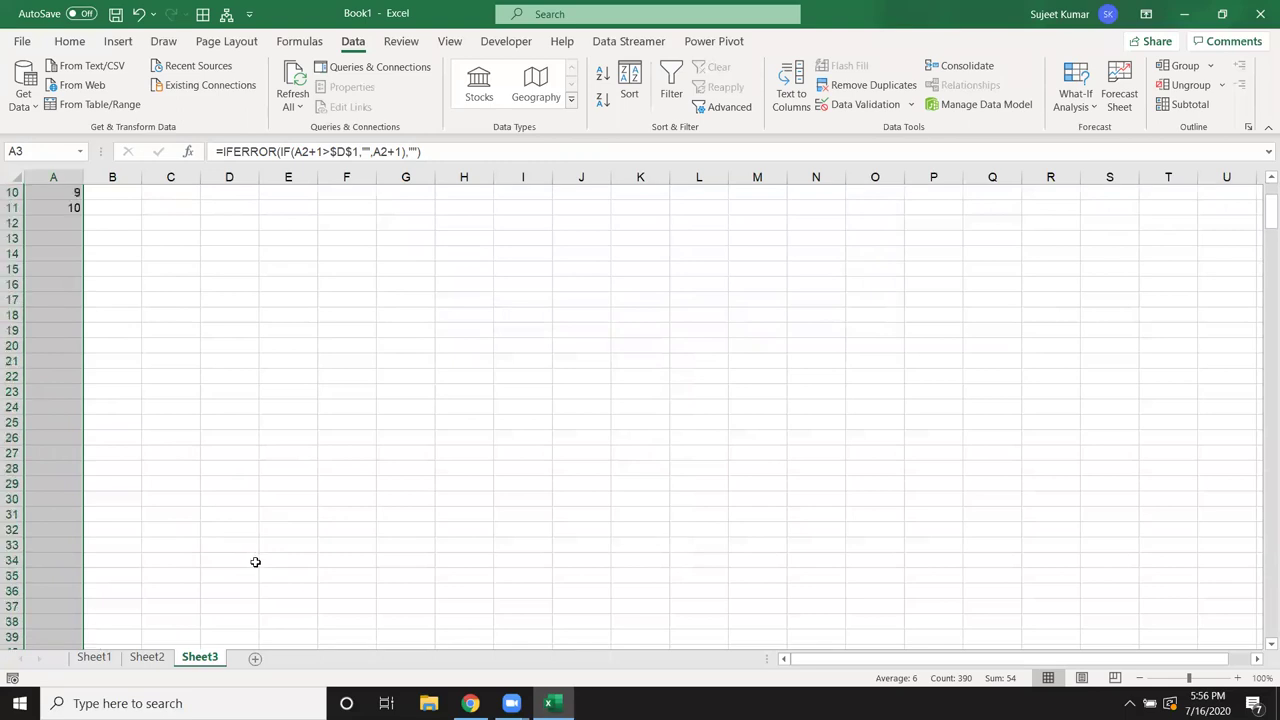
scroll(256, 561, "up", 5)
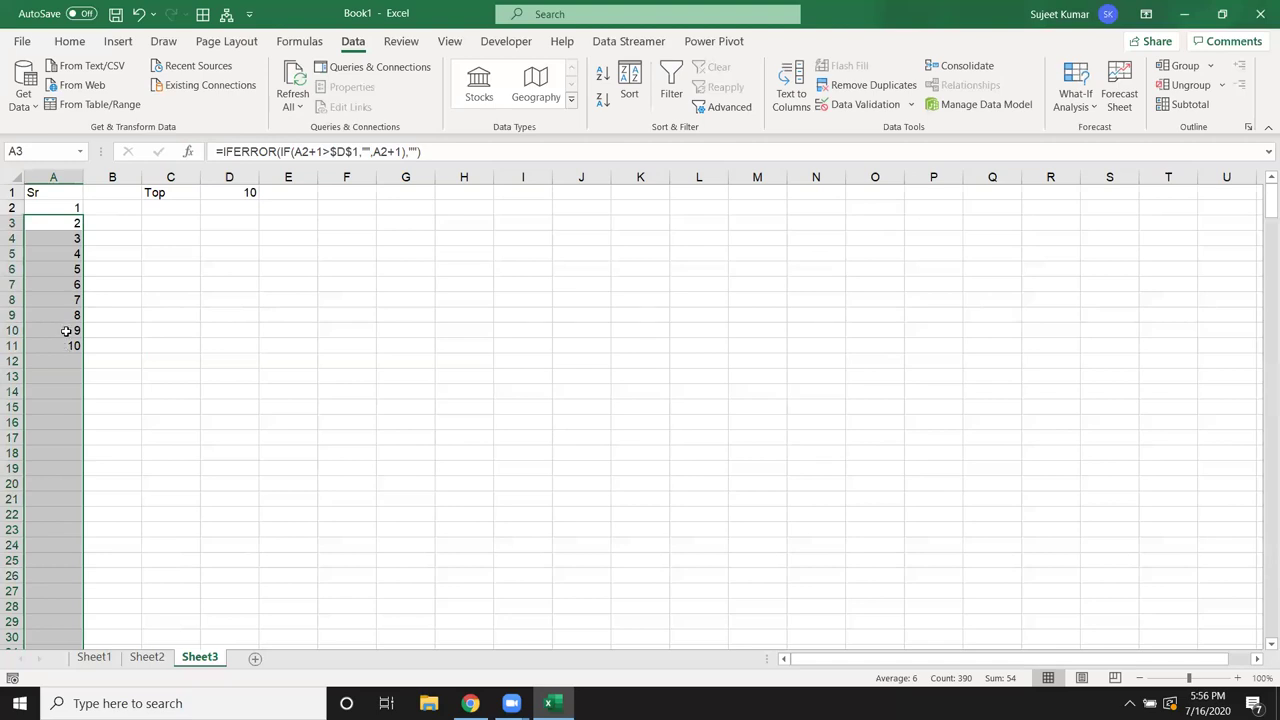
Step: Try typing 0 in D6, cancel it, then go to A13 to edit its formula
left_click(240, 273)
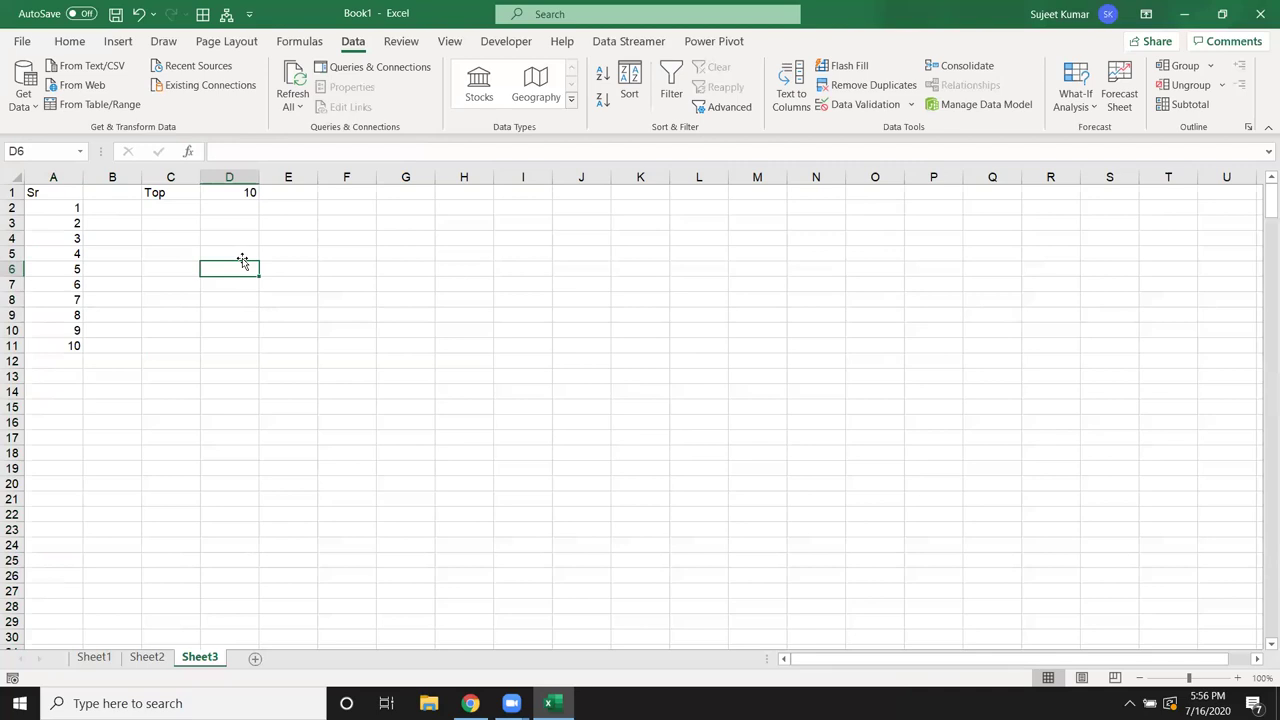
type("0")
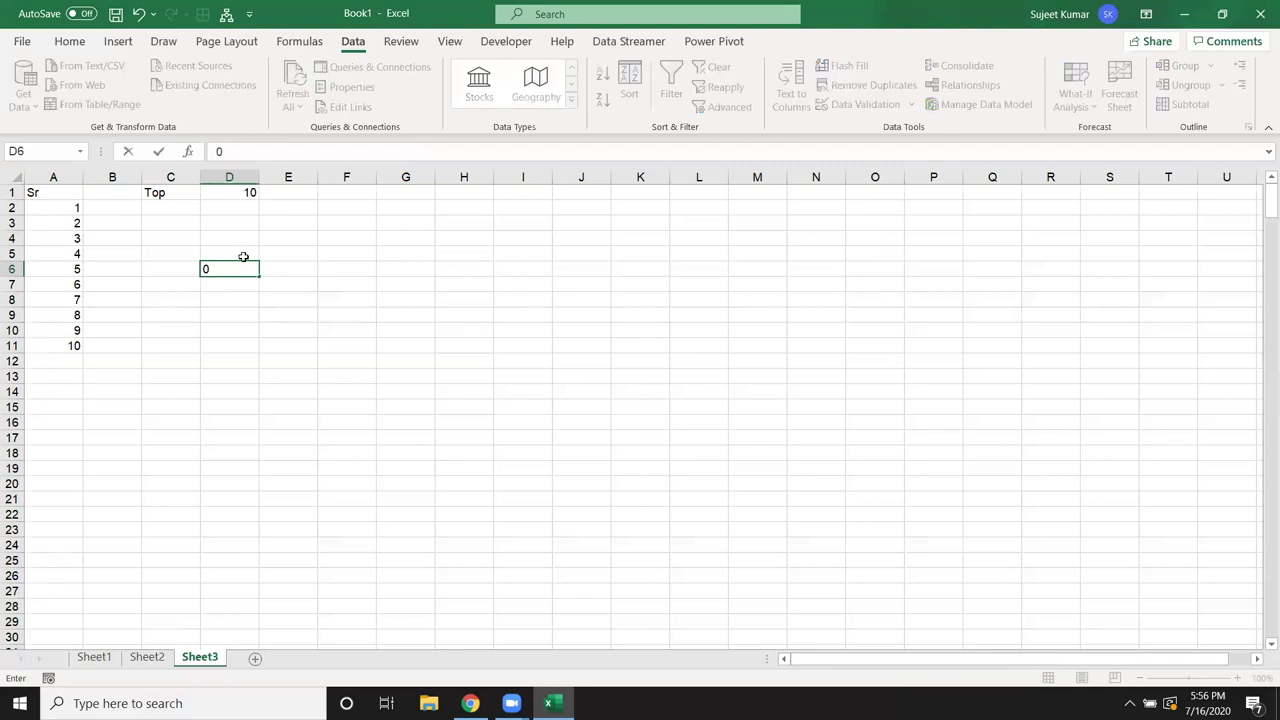
key("Escape")
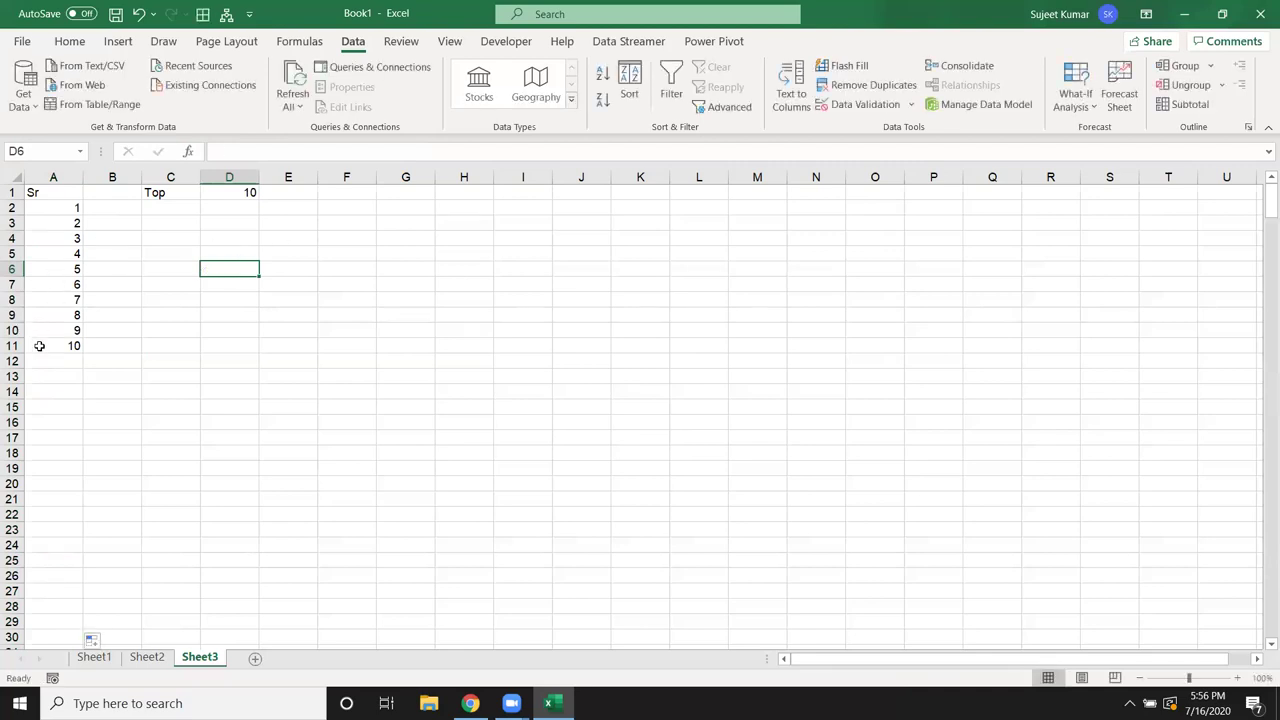
left_click(59, 373)
type("=IFERROR(IF(A12+1>$D$1,\"\",A12+1),\"\")")
Step: Try a 0 in A13's formula, undo it, recommit, and check the formulas in A5 and A9
double_click(59, 373)
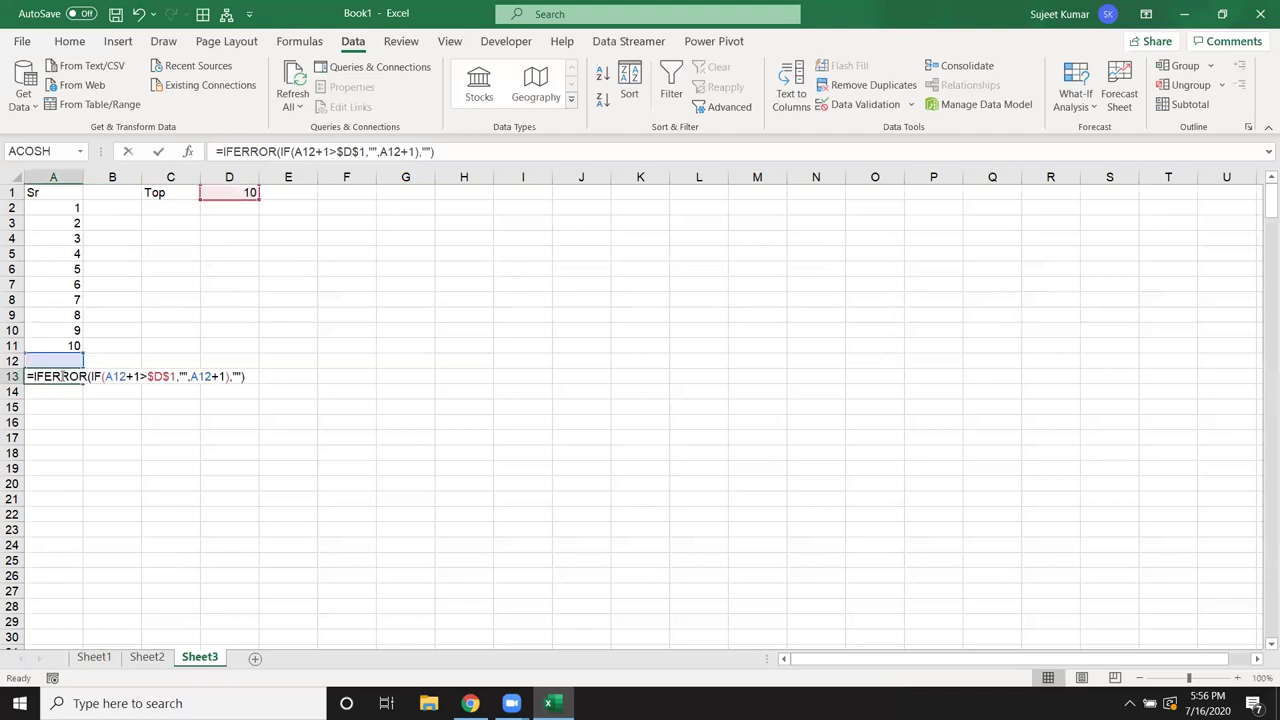
double_click(182, 376)
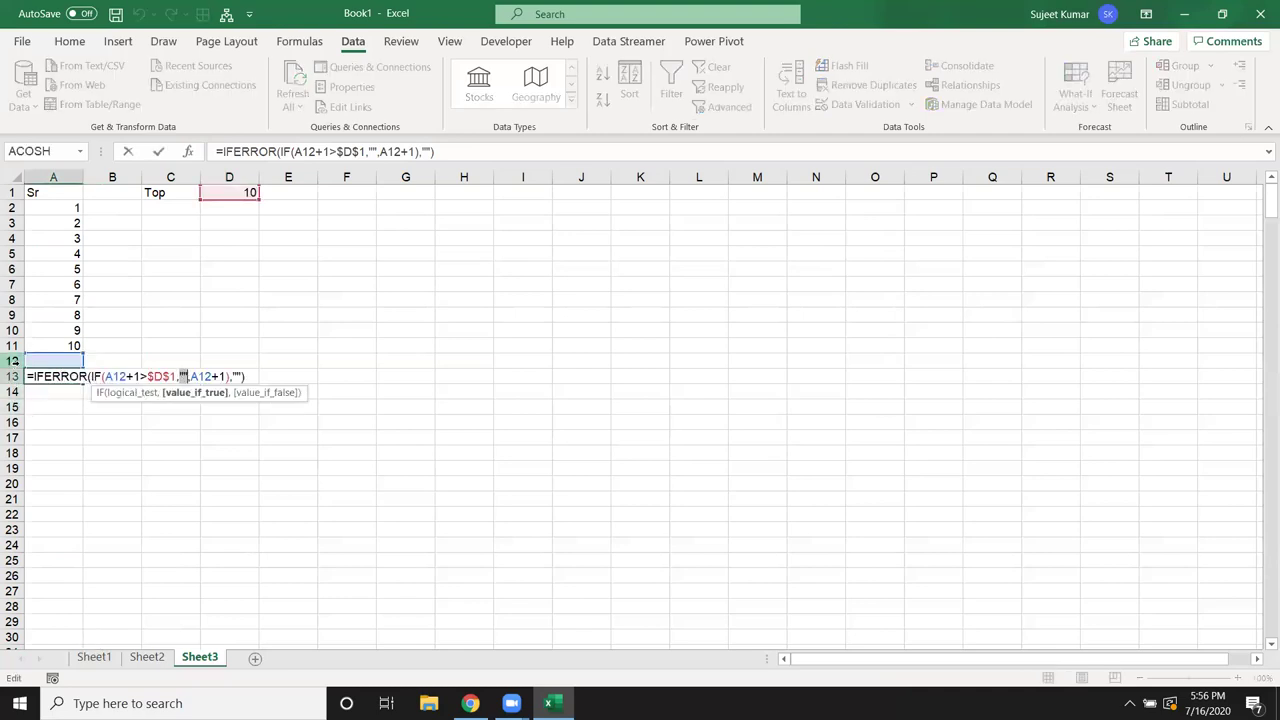
type("0")
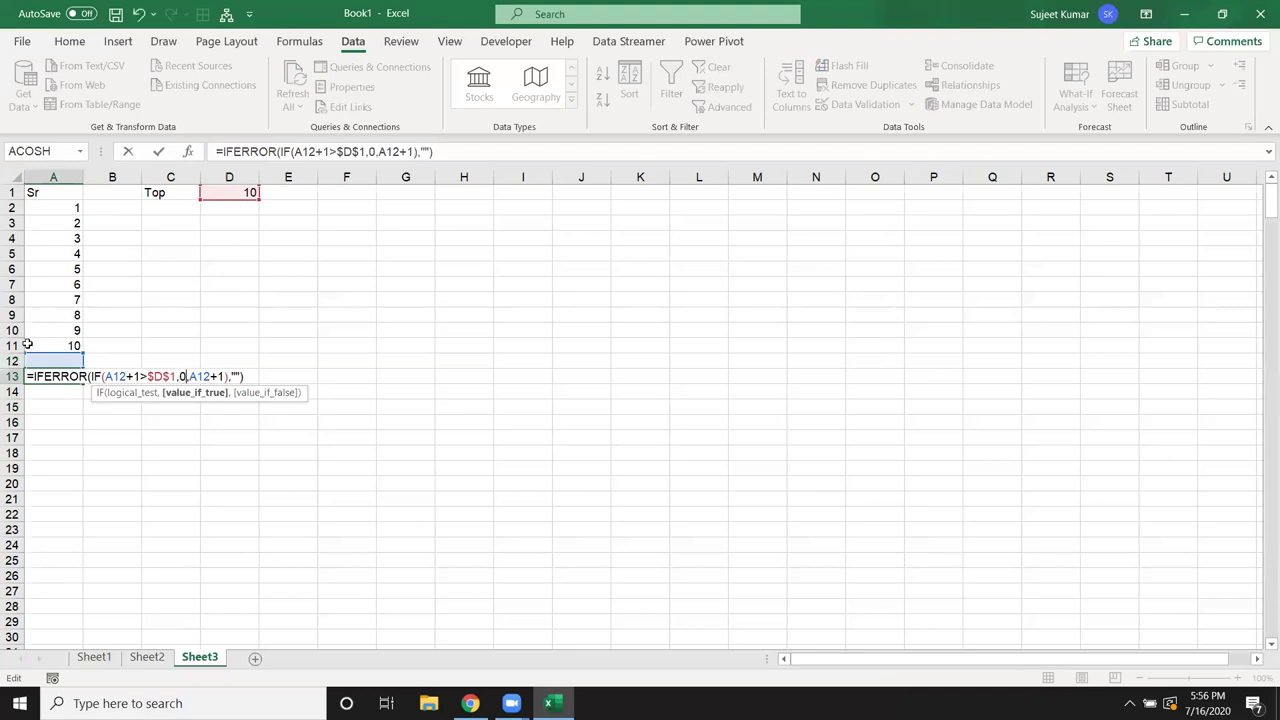
key("ctrl+z")
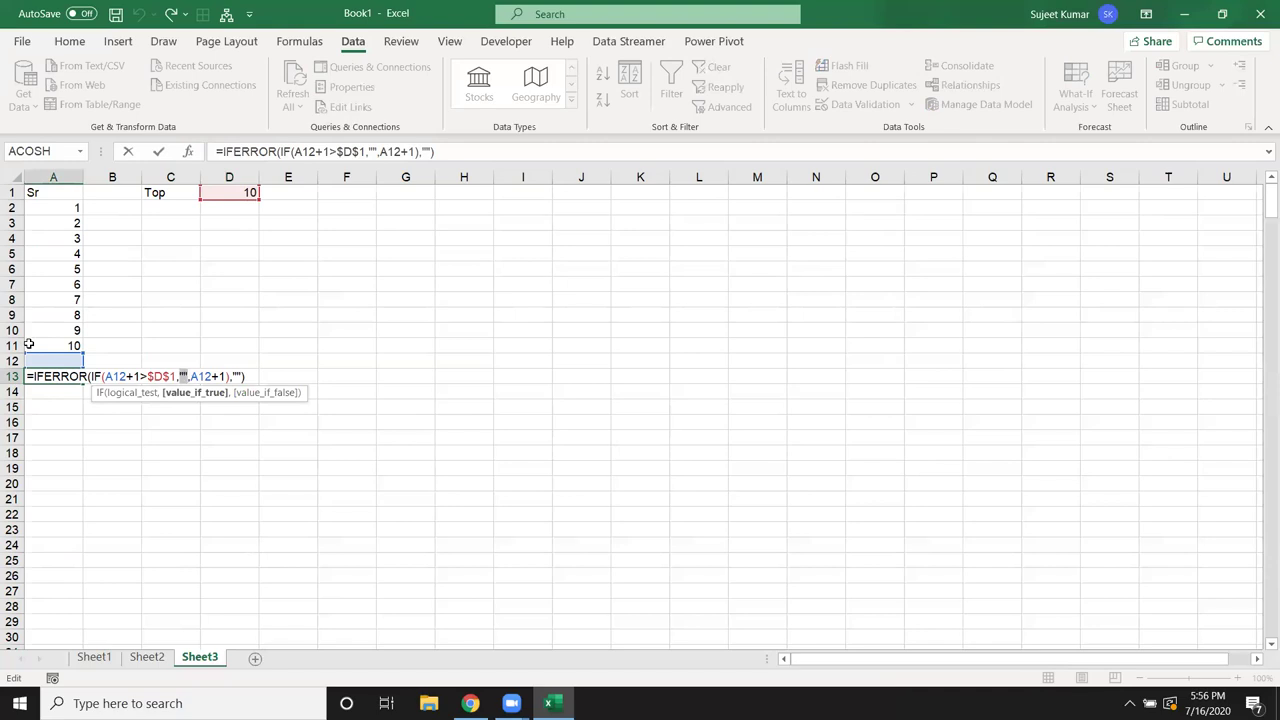
key("ctrl+Return")
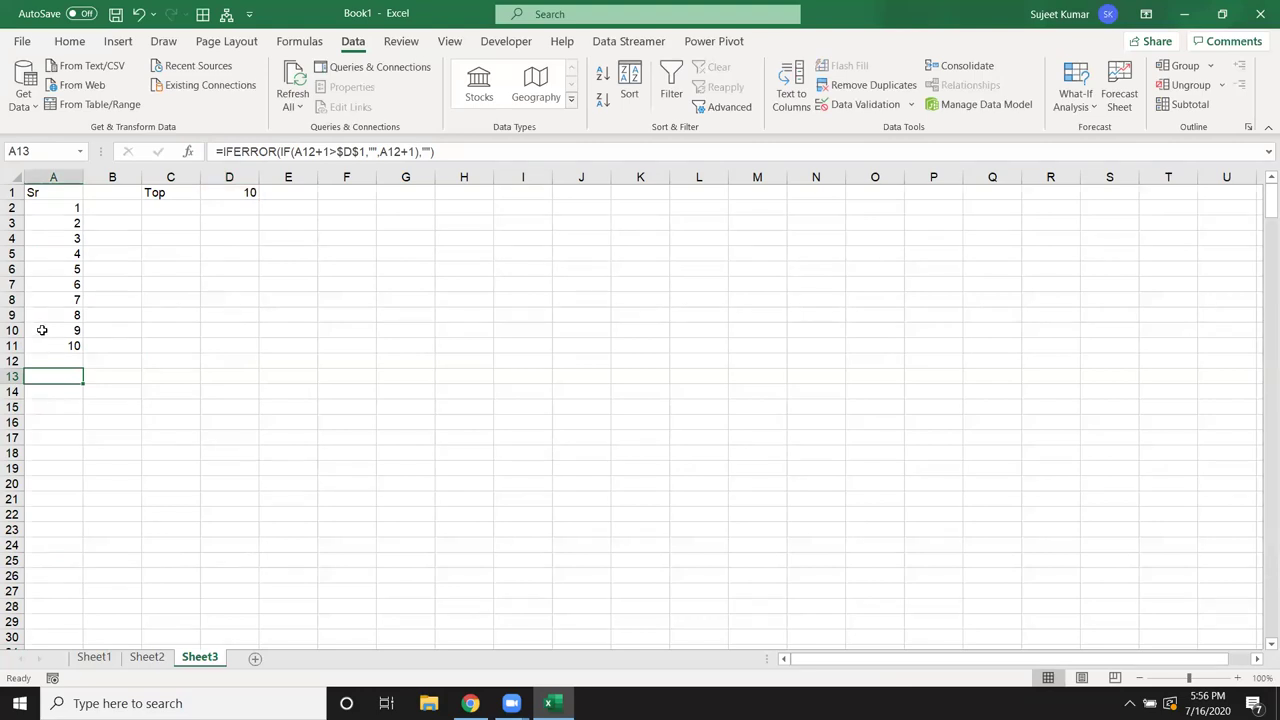
left_click(68, 256)
left_click(60, 312)
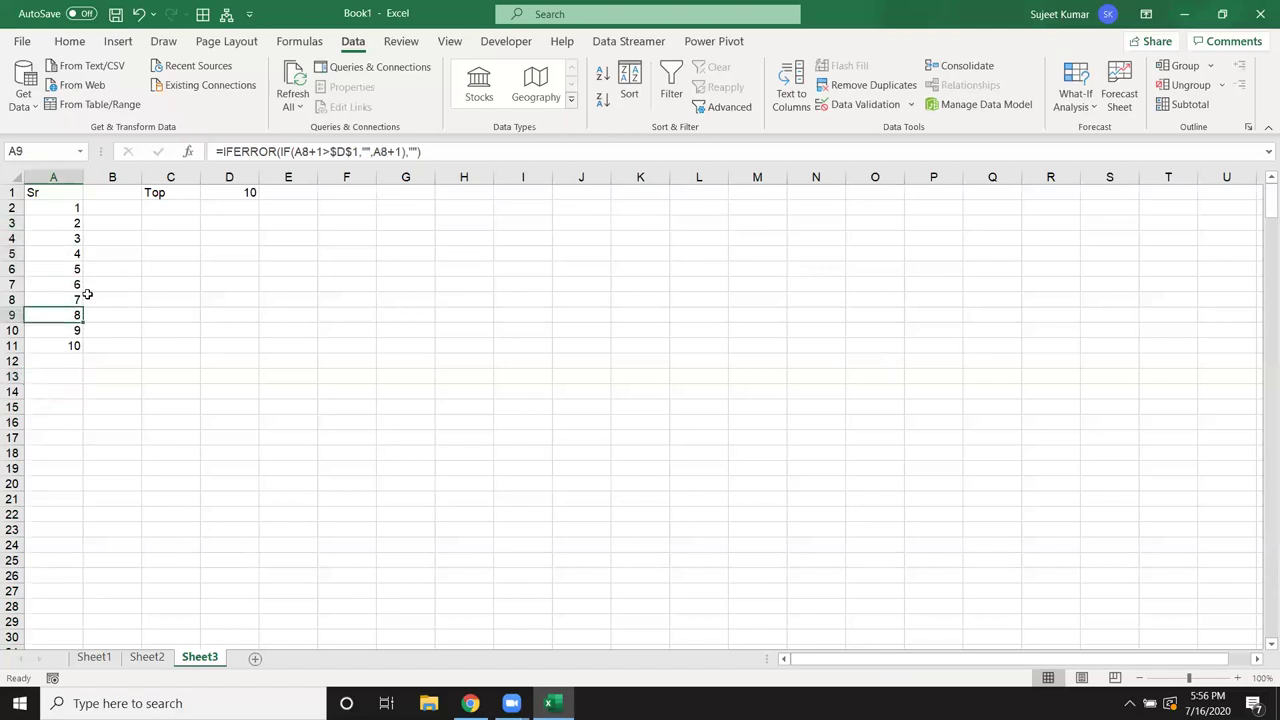
Step: On a new Sheet4, add Sr and Name headers and a first entry: 1 beside a name
left_click(255, 660)
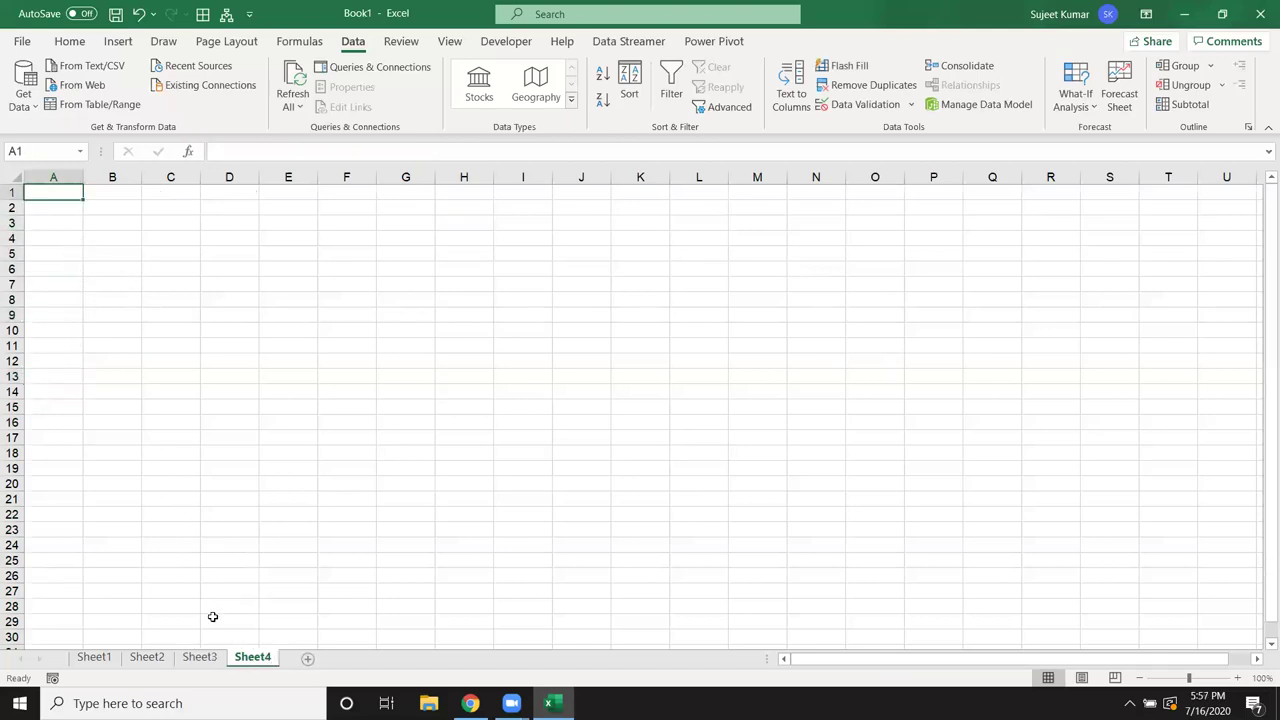
type("Sr")
key("Tab")
type("Name")
key("Tab")
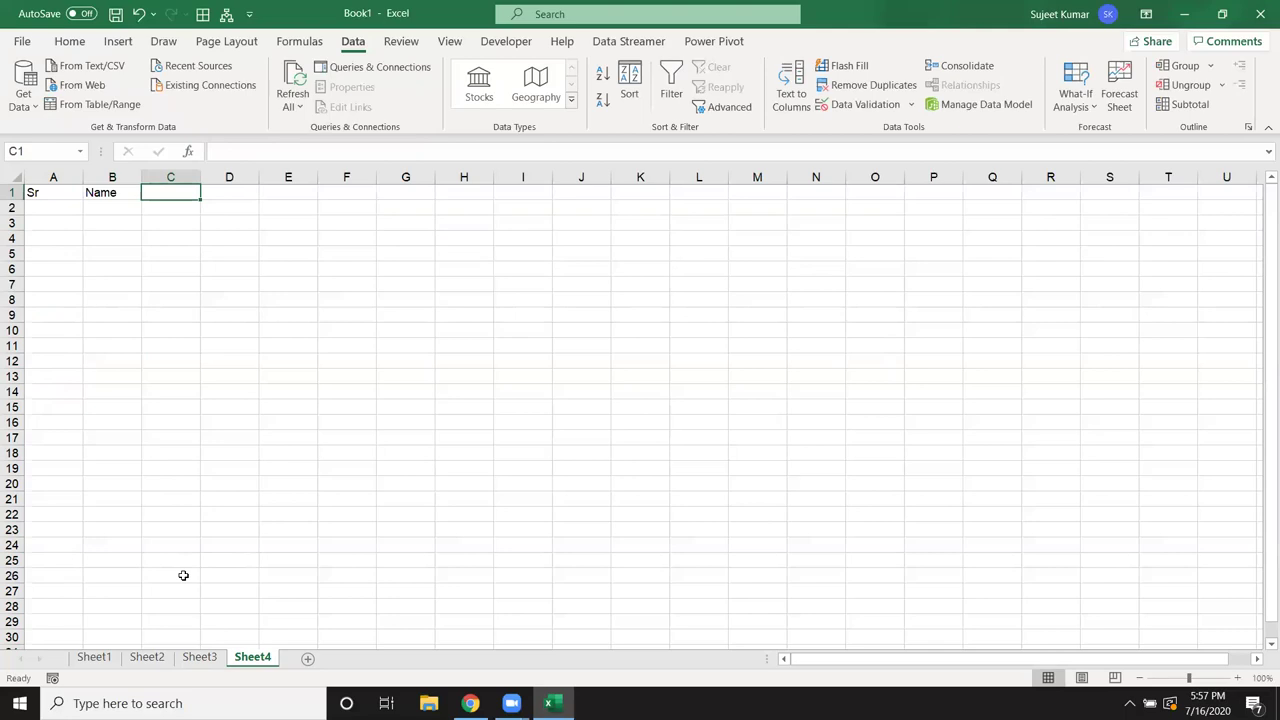
key("Down")
key("Left")
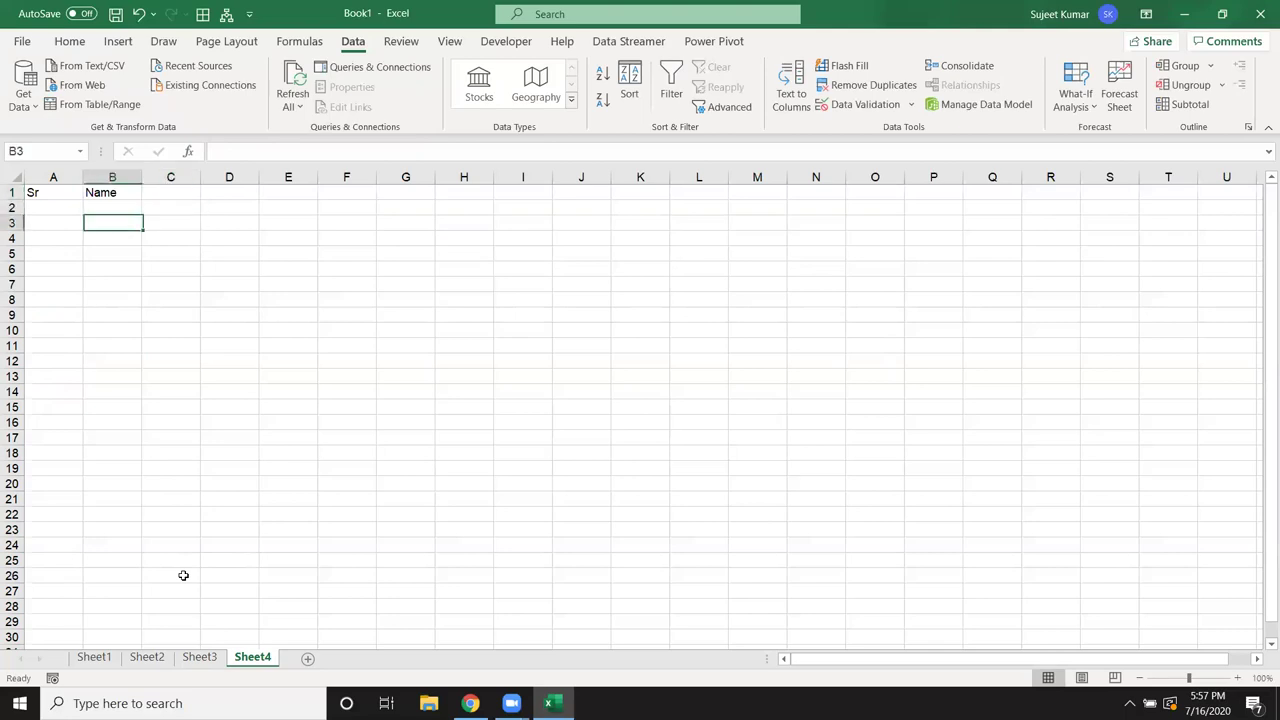
key("Left")
type("1")
key("Tab")
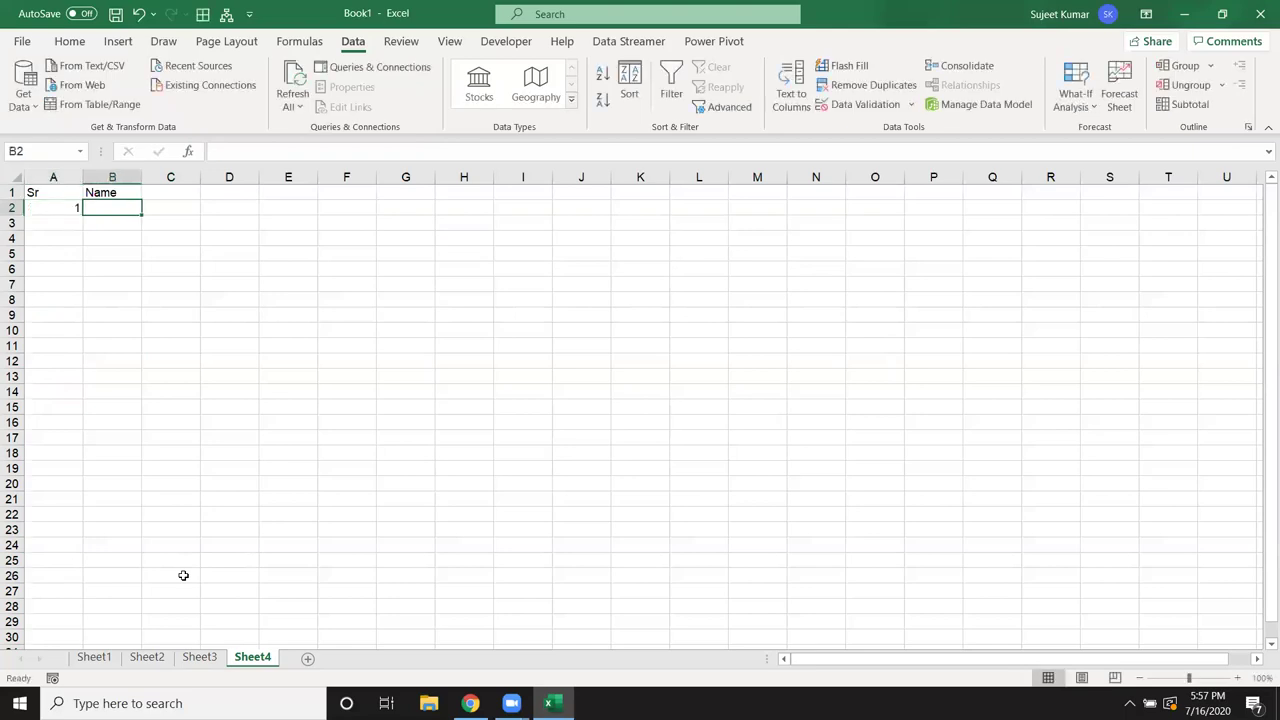
type("Puja")
key("Down")
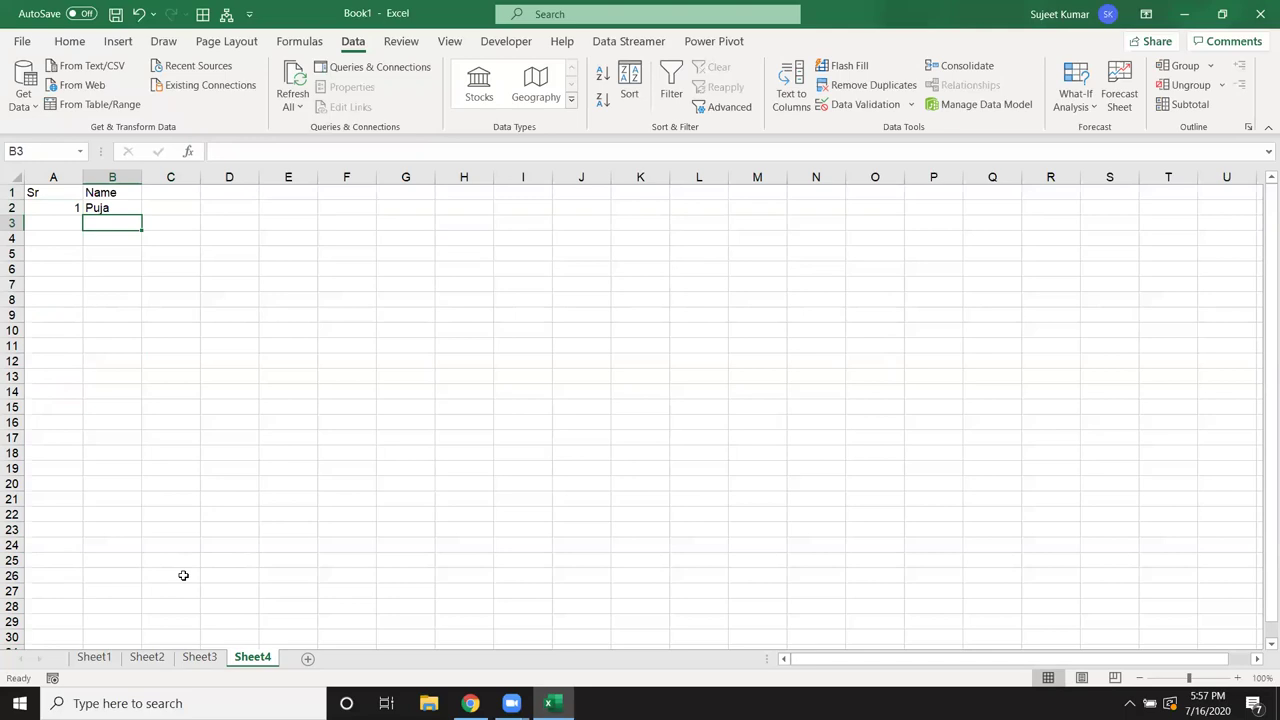
Step: Type 2 in A3 manually, then delete the hard-coded value
key("Left")
type("1")
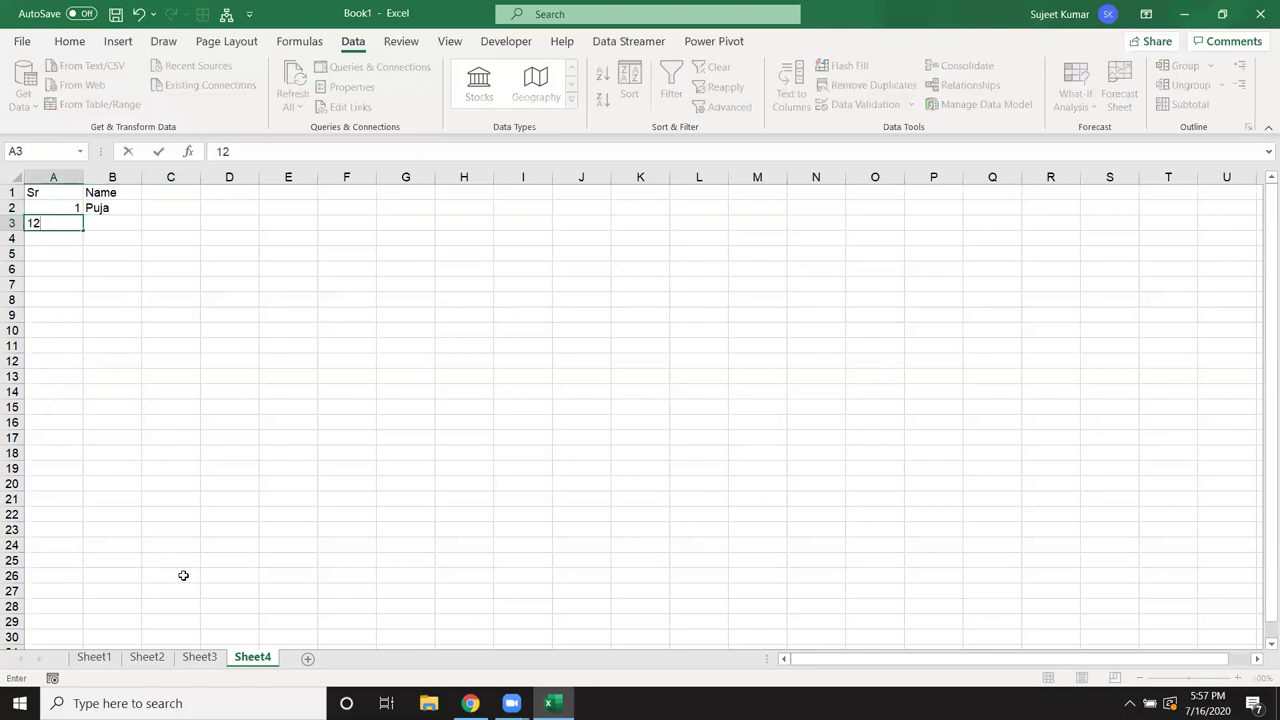
key("BackSpace")
type("2")
key("Return")
key("Up")
key("Right")
key("Left")
key("Right")
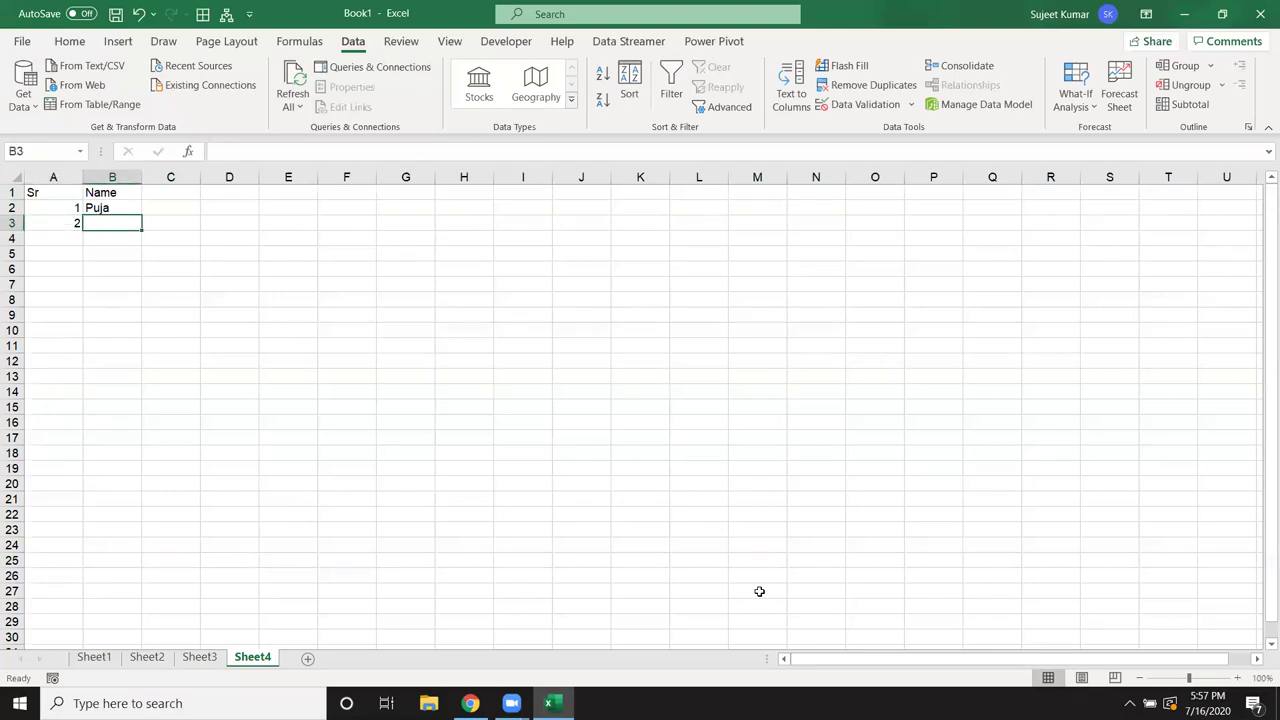
key("Left")
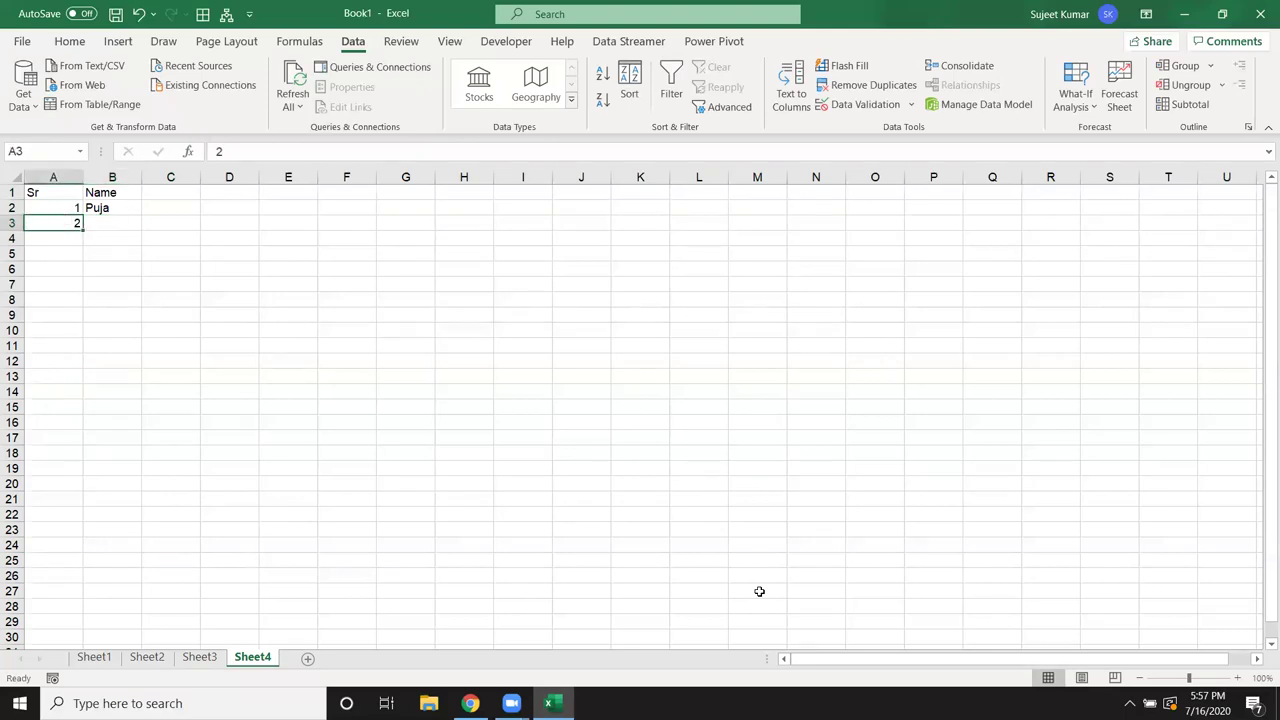
key("Delete")
Step: Highlight the empty name rows below B3 that will be filled later
key("Right")
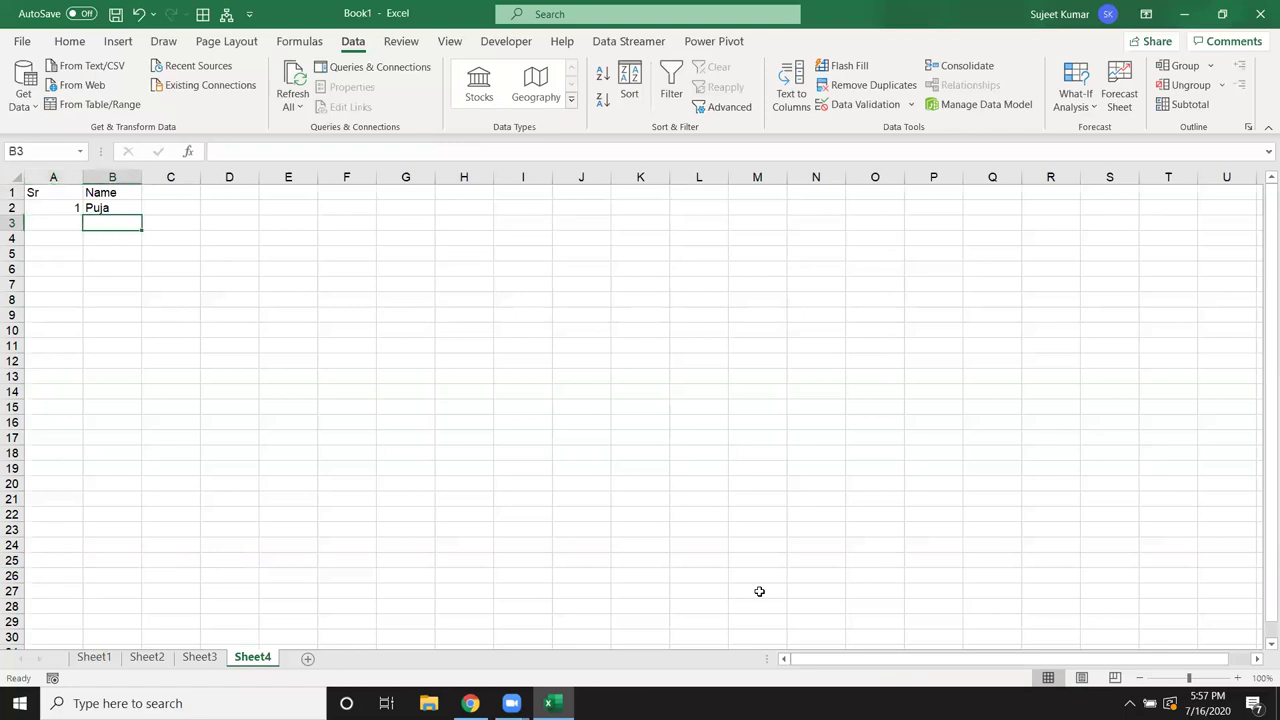
key("shift+Down")
key("shift+Down")
key("Left")
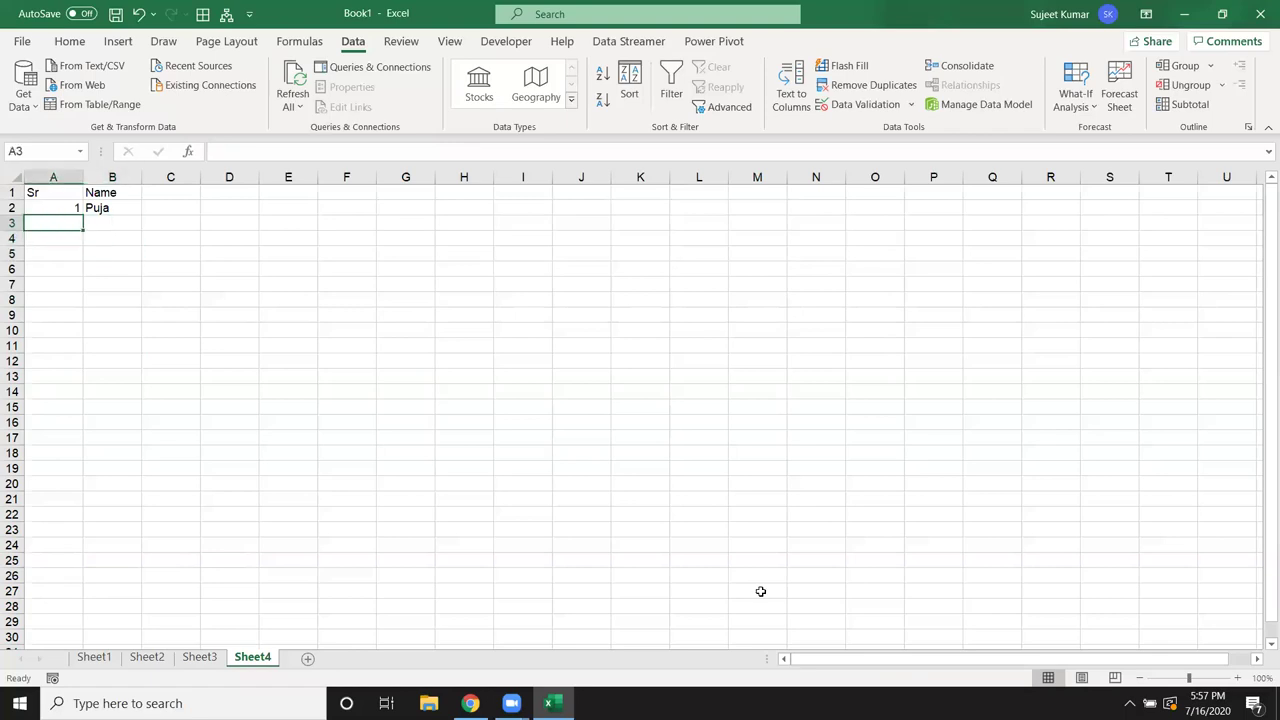
key("Right")
key("shift+Down")
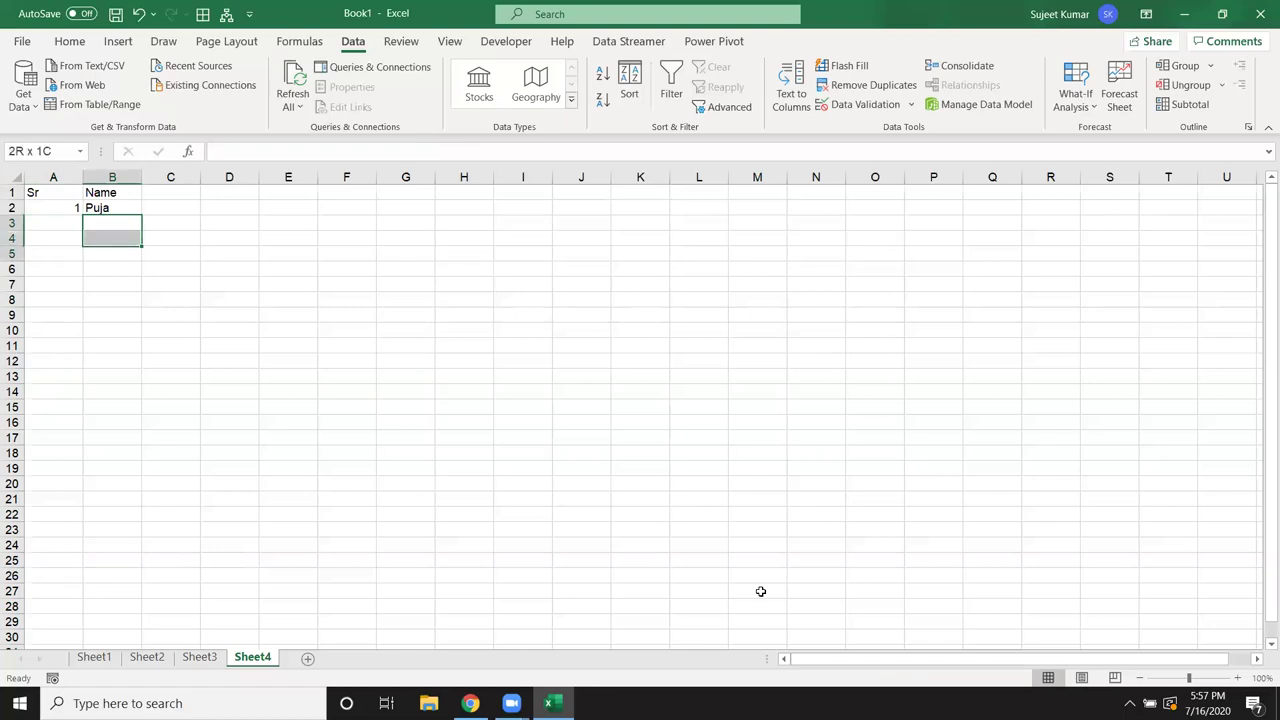
key("shift+Down")
key("shift+Down")
key("shift+Down")
key("shift+Down")
key("shift+Down")
key("Up")
key("Down")
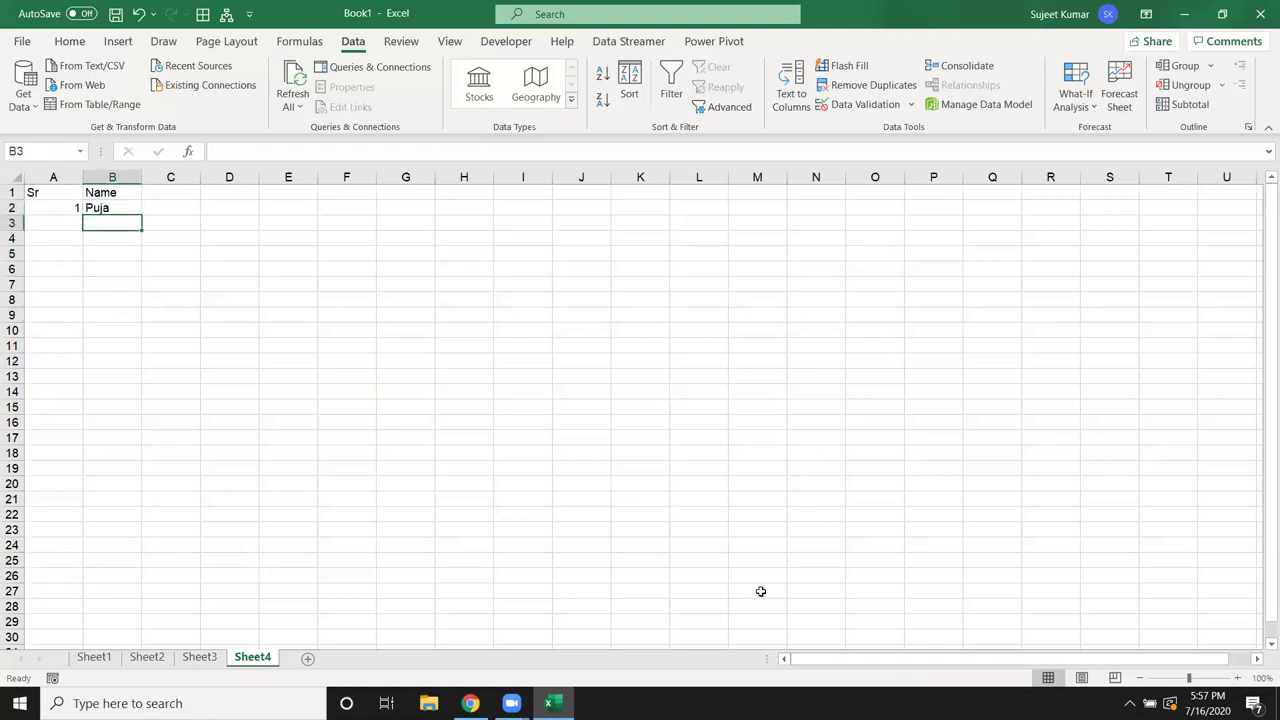
key("Left")
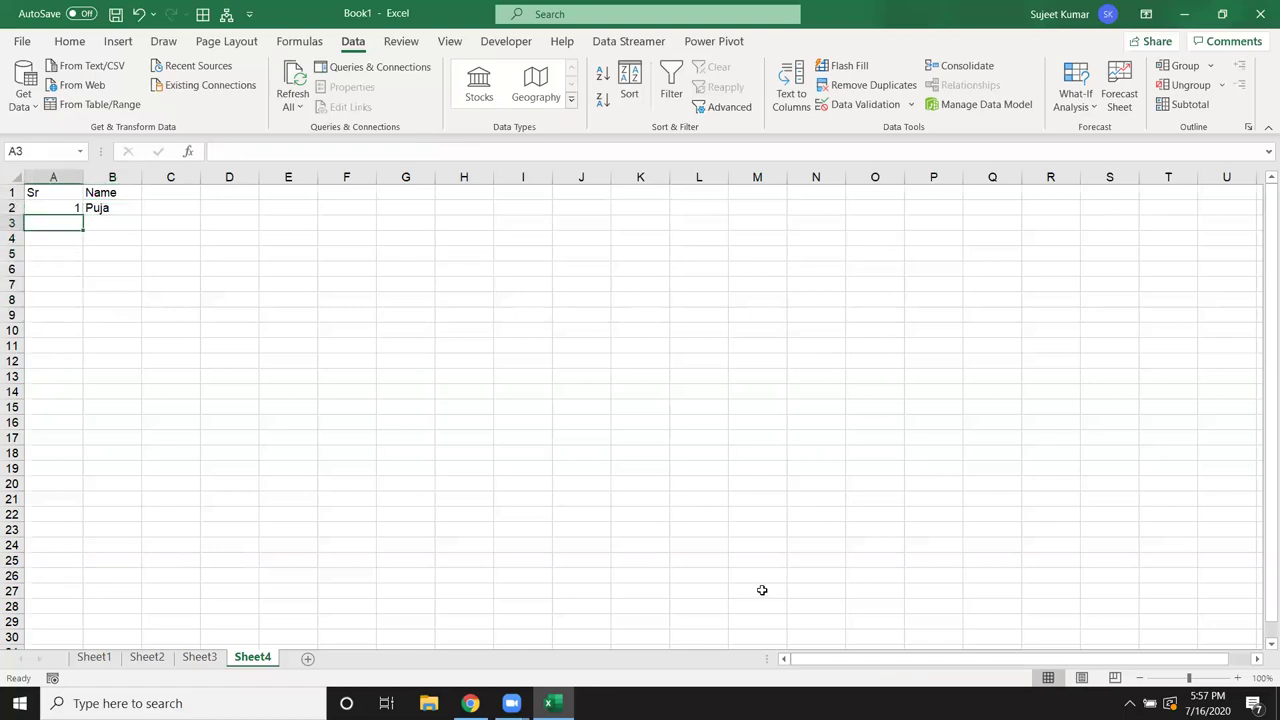
Step: Enter =IF(B3>0,A2+1,"") in A3 so it numbers only when B3 holds a name
type("=")
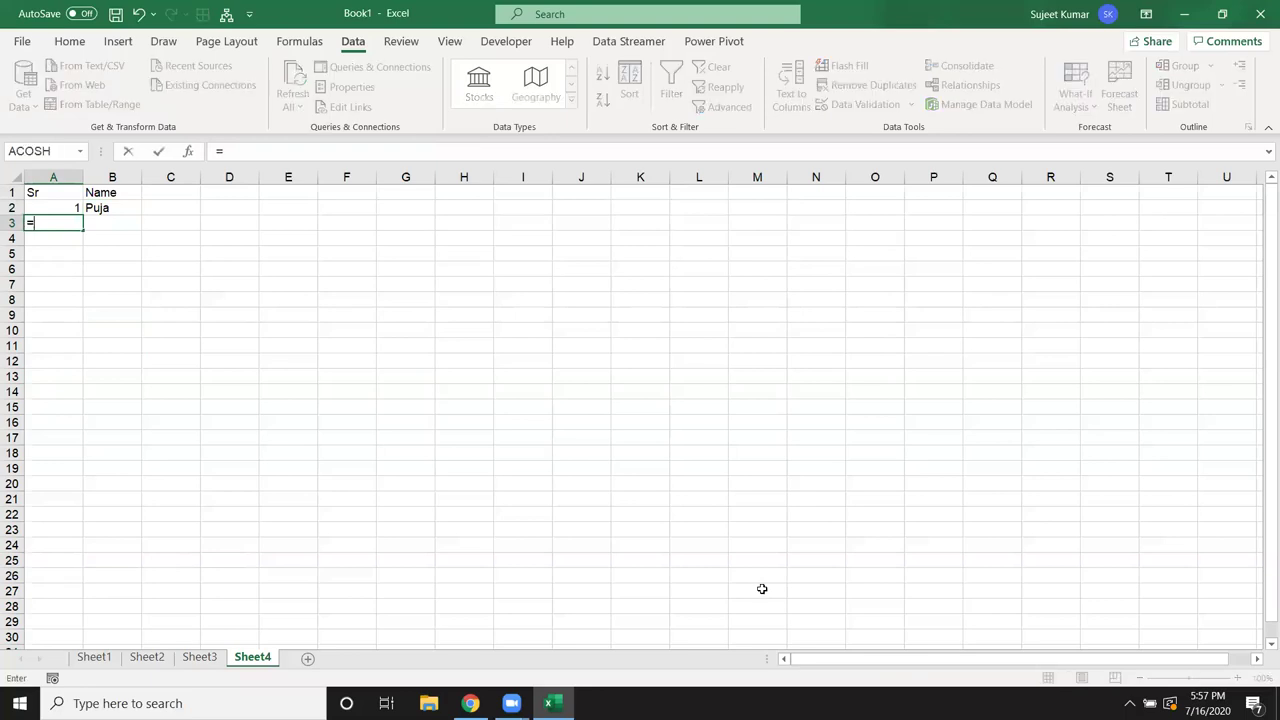
type("if")
key("Tab")
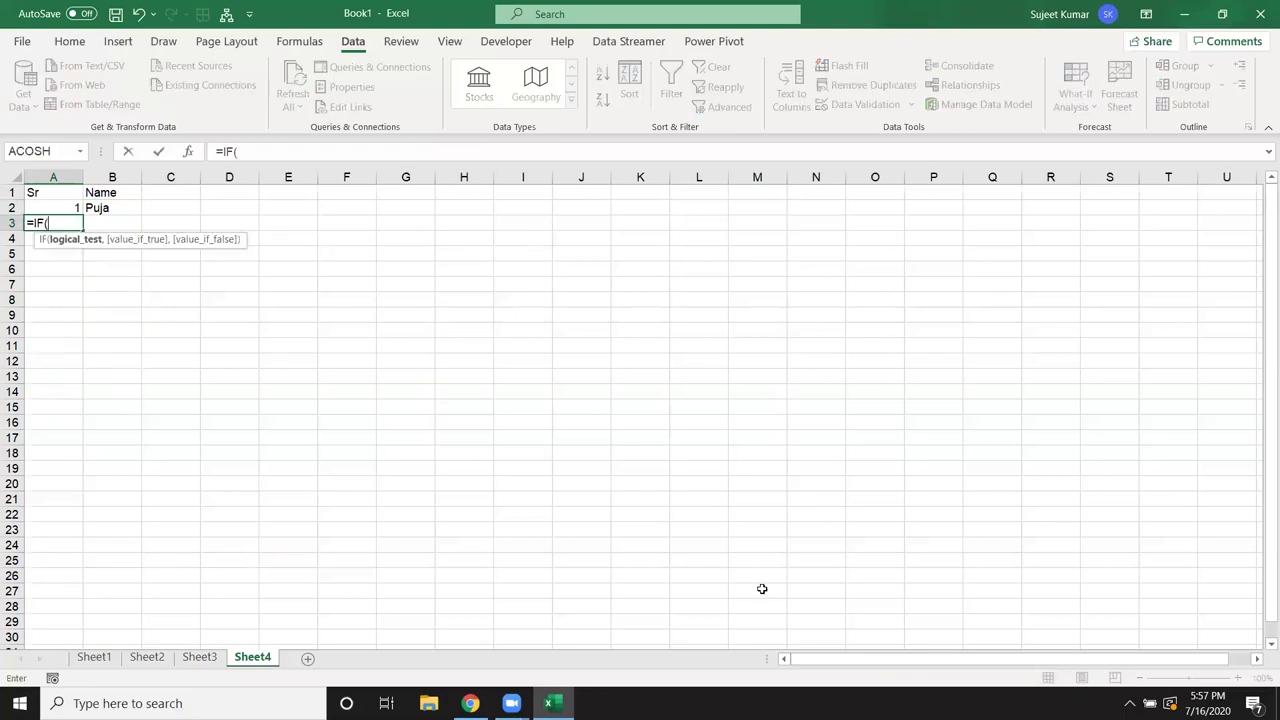
key("Right")
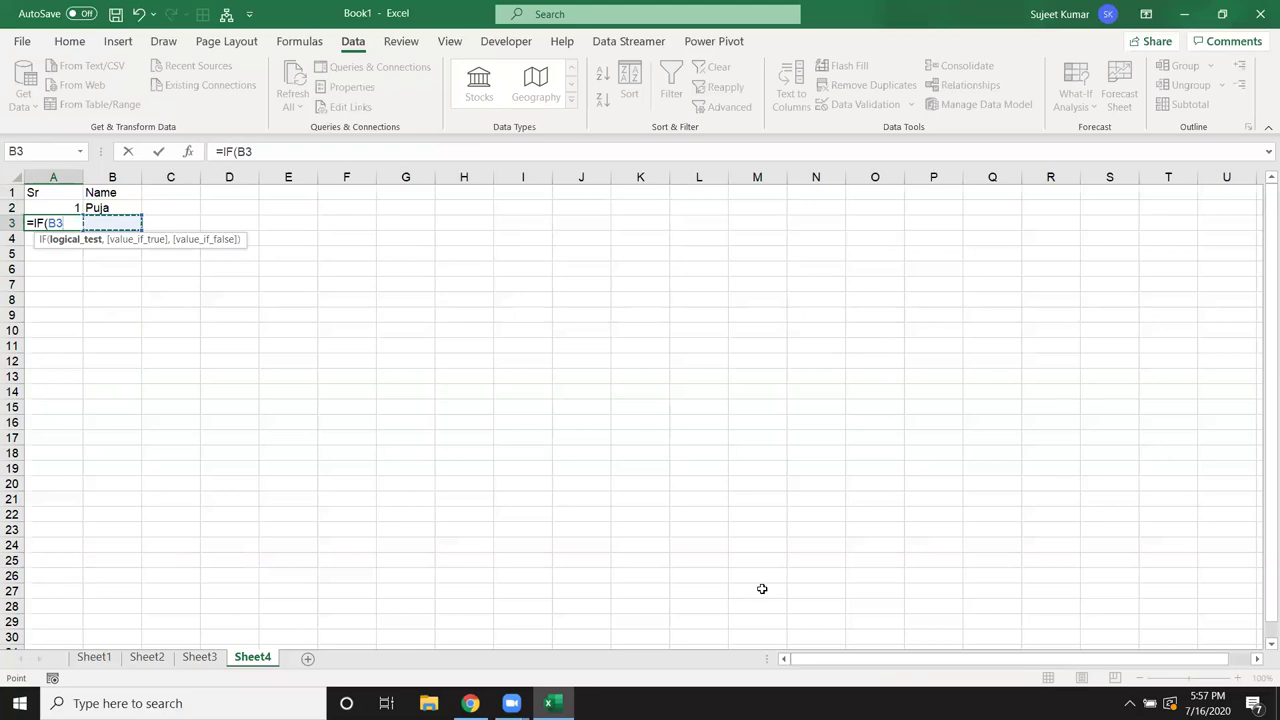
type(">0")
type(",")
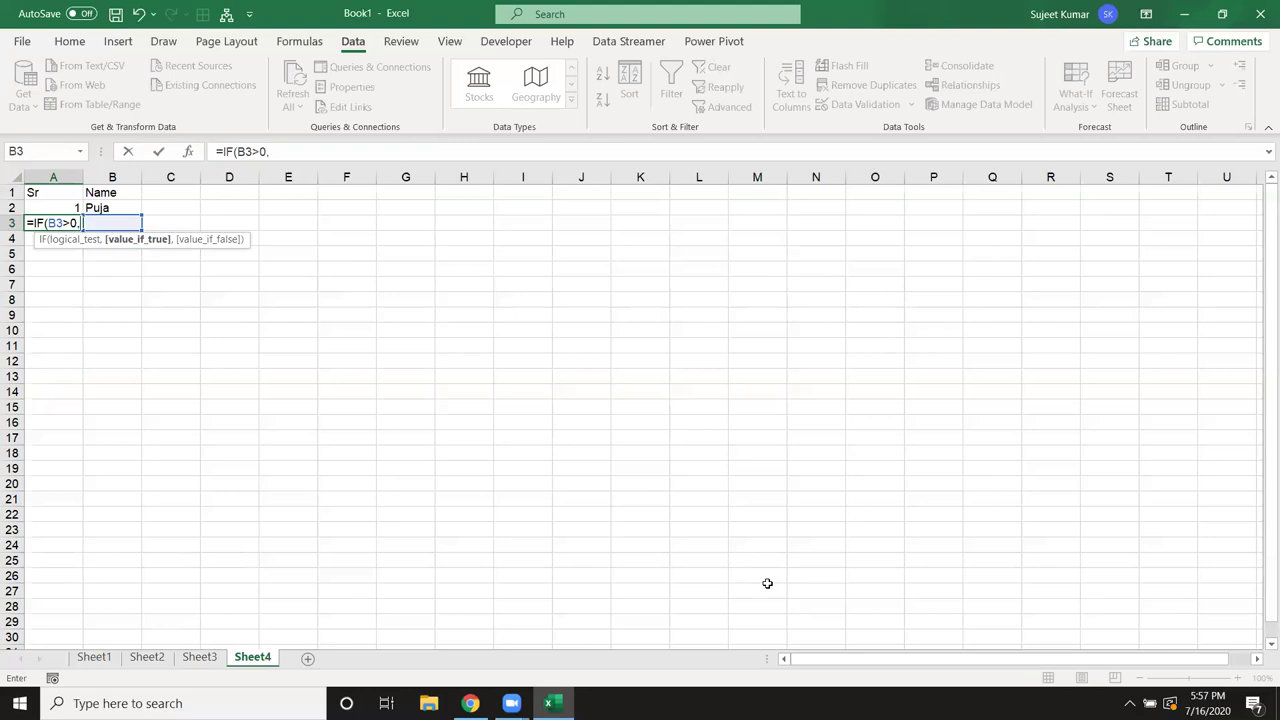
key("Up")
type("+1")
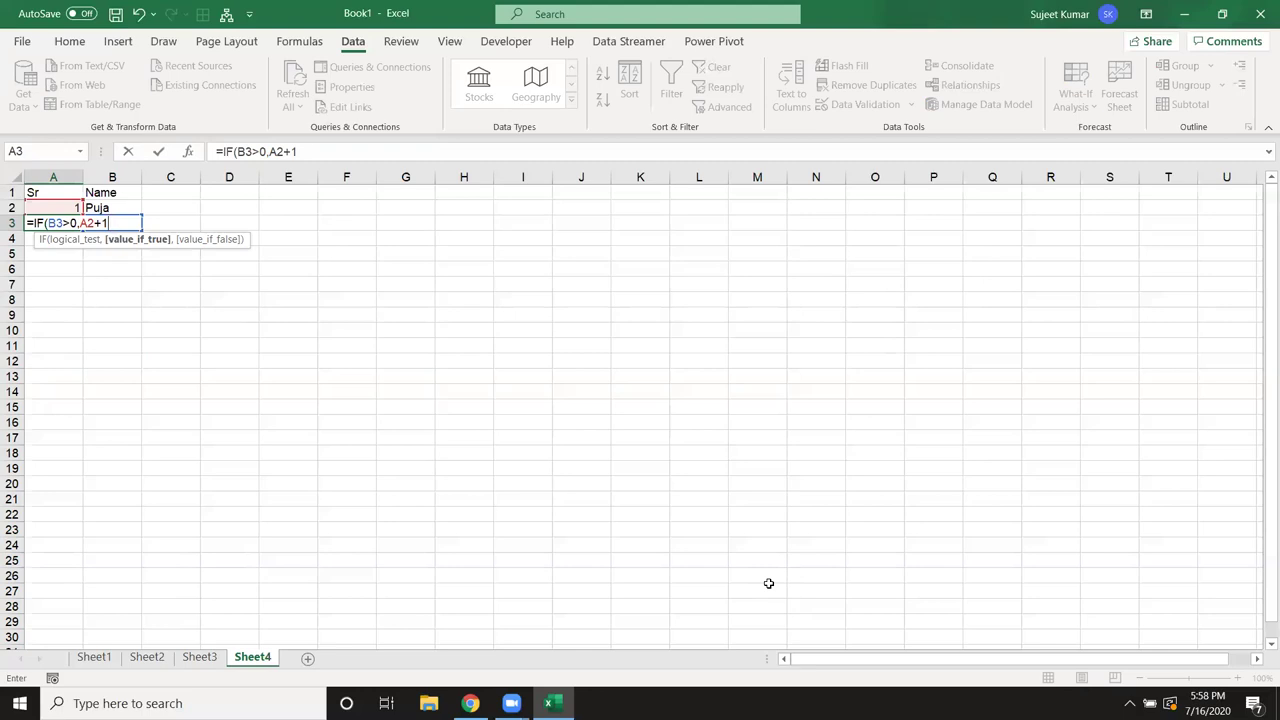
type(",")
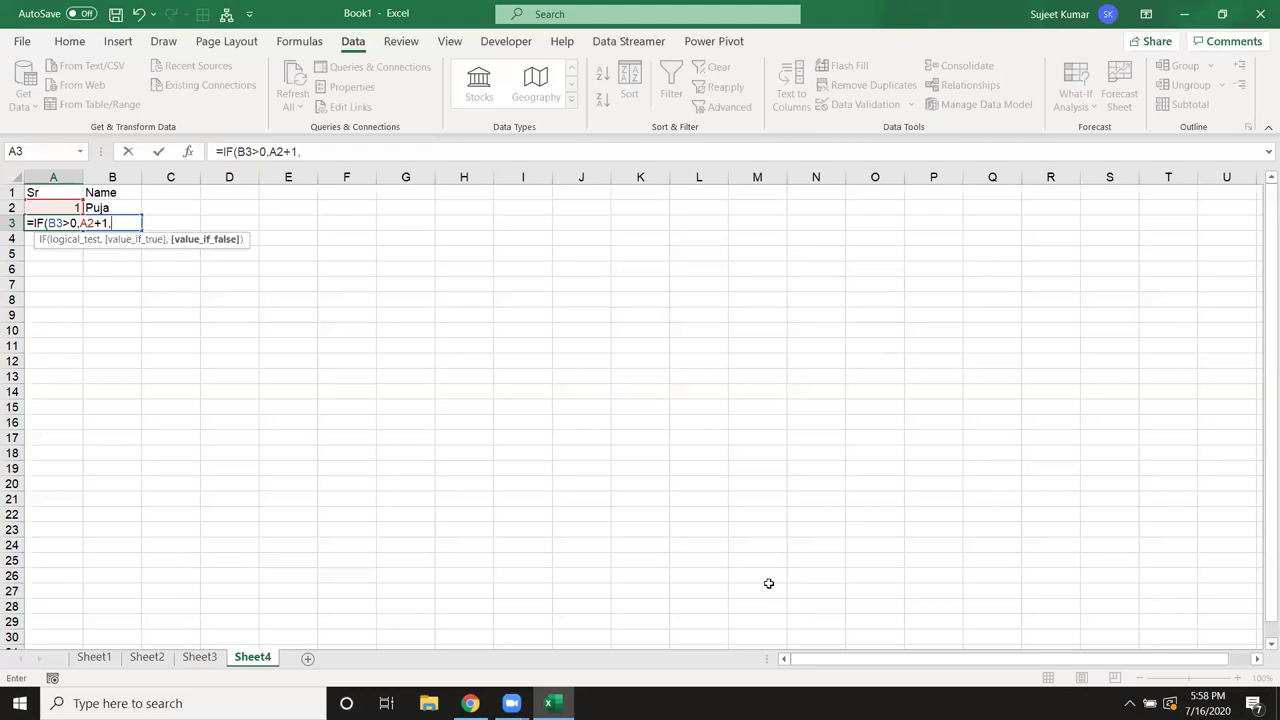
type("\"\"")
type(")")
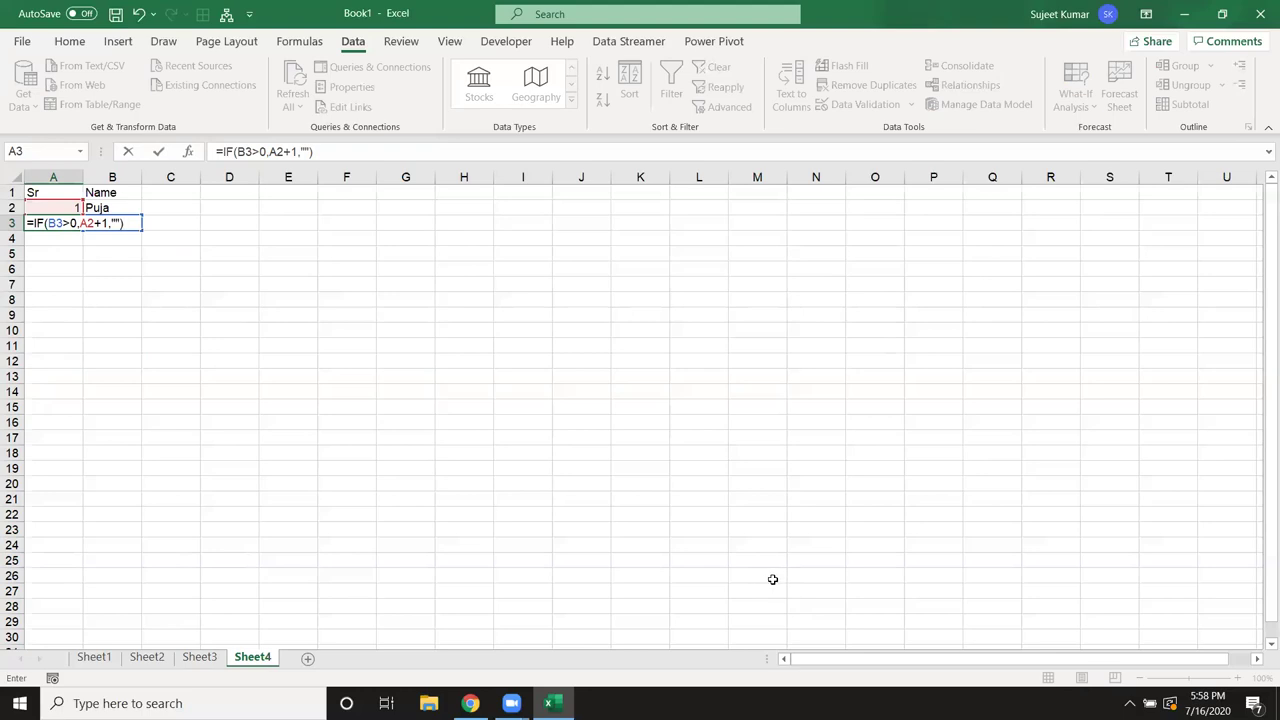
key("Return")
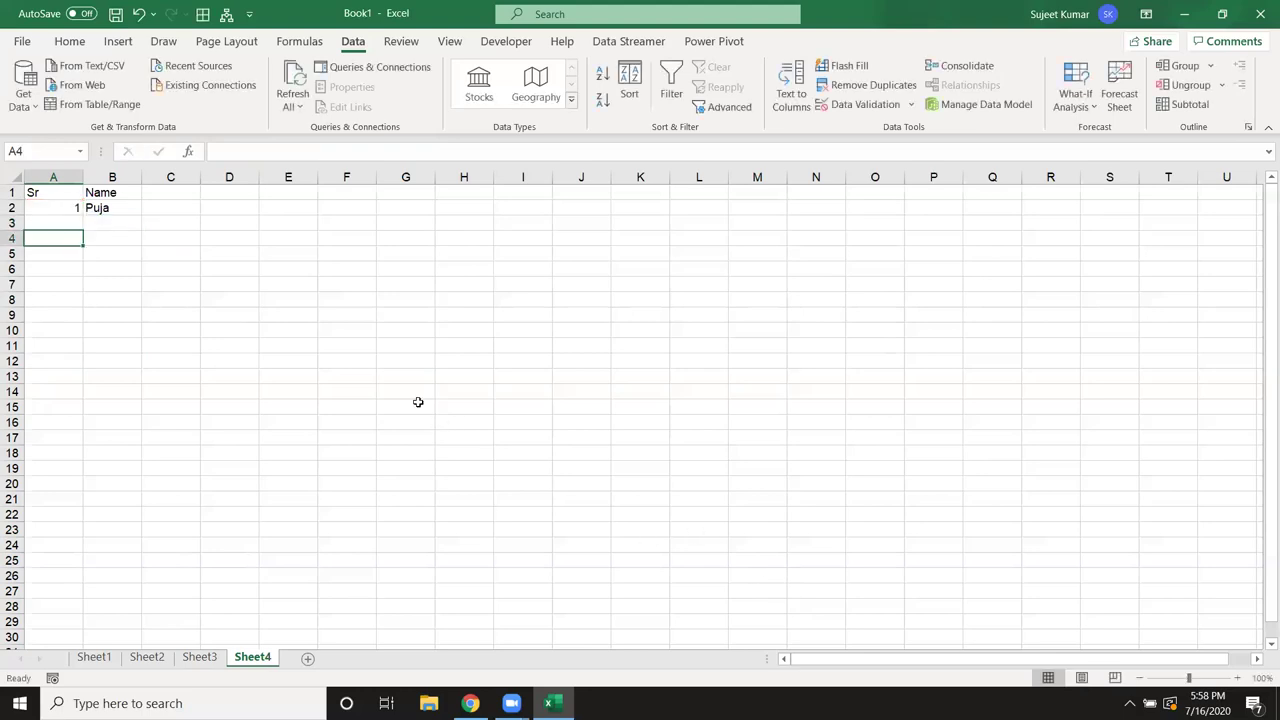
Step: Fill the numbering formula down to A27 and enter four names in B3:B6, numbered 2–5
left_click_drag(66, 226, 78, 592)
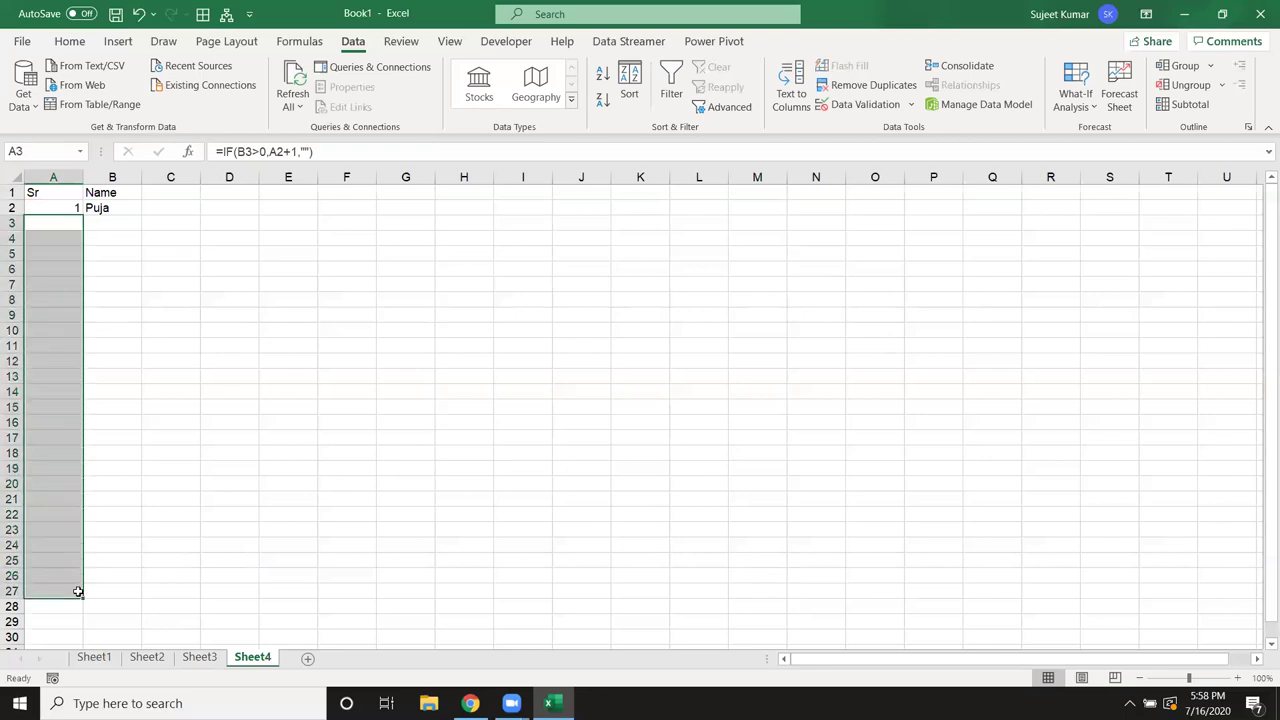
left_click(107, 225)
type("Om")
key("Return")
type("Neeraj")
key("Return")
type("Kavita")
key("Return")
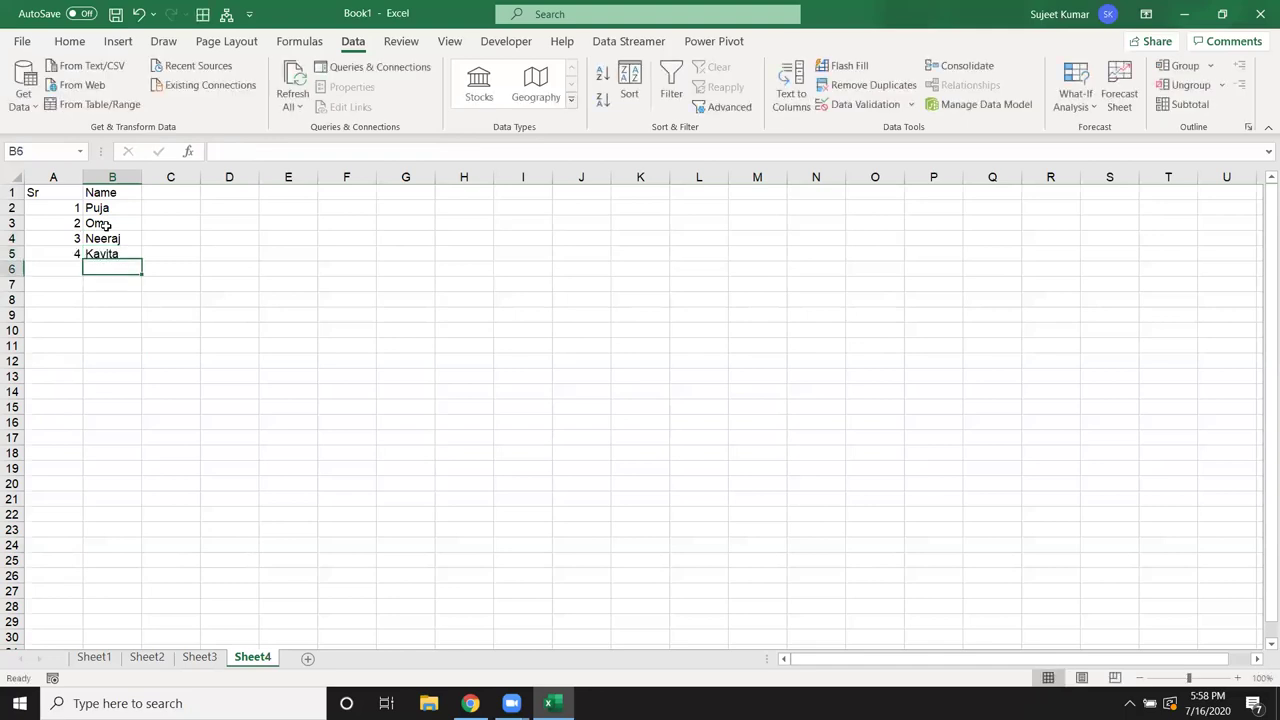
type("Mohan")
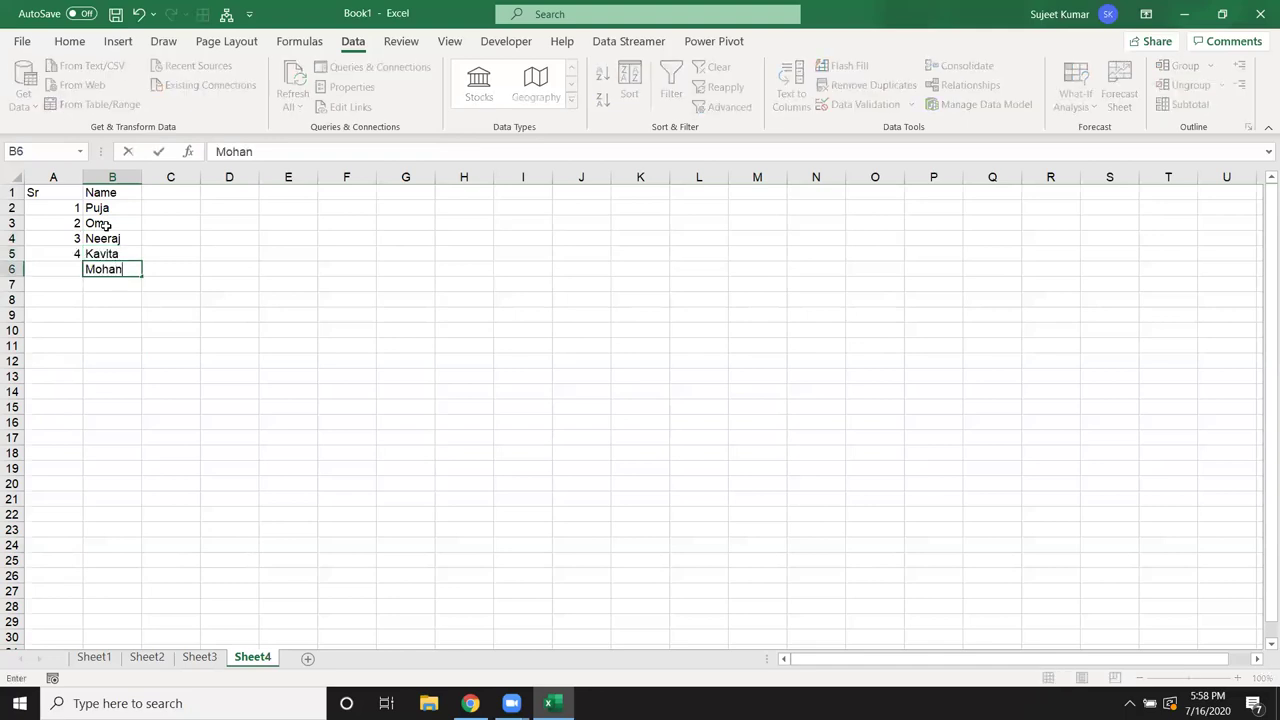
key("Return")
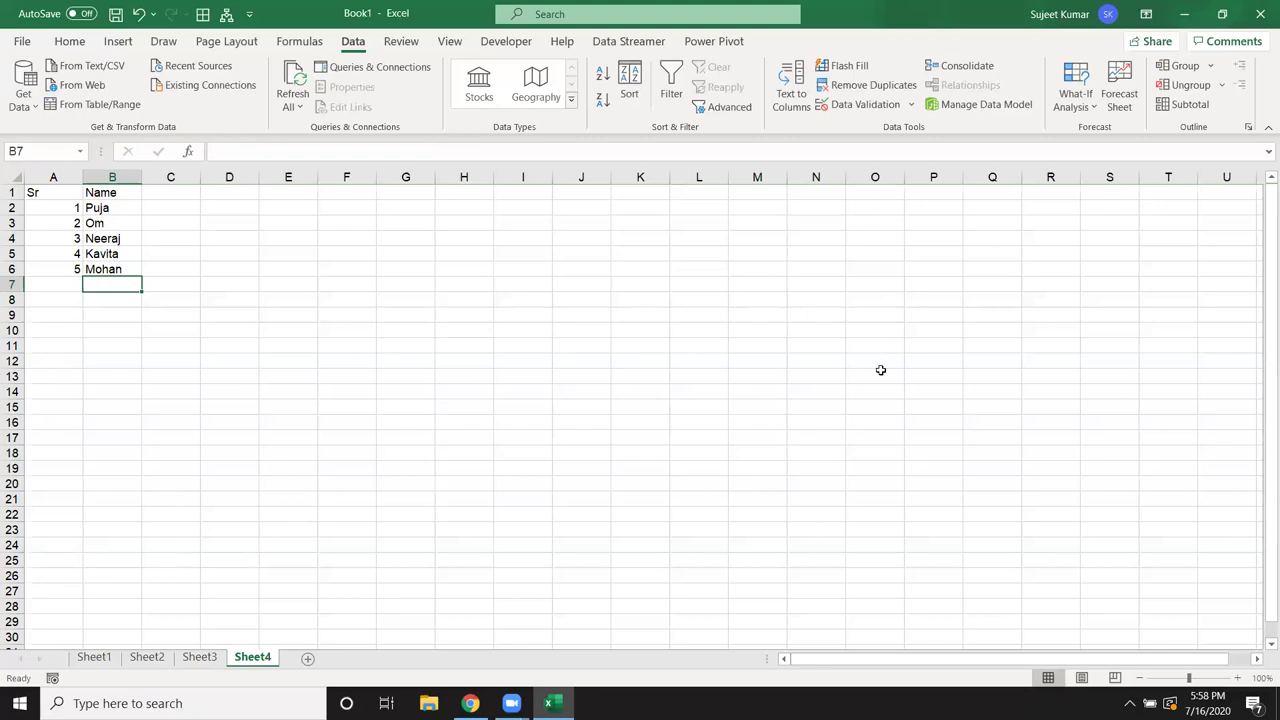
Step: Look through Sheet1, Sheet2 and Sheet3, then return to Sheet4's numbered list
left_click(85, 662)
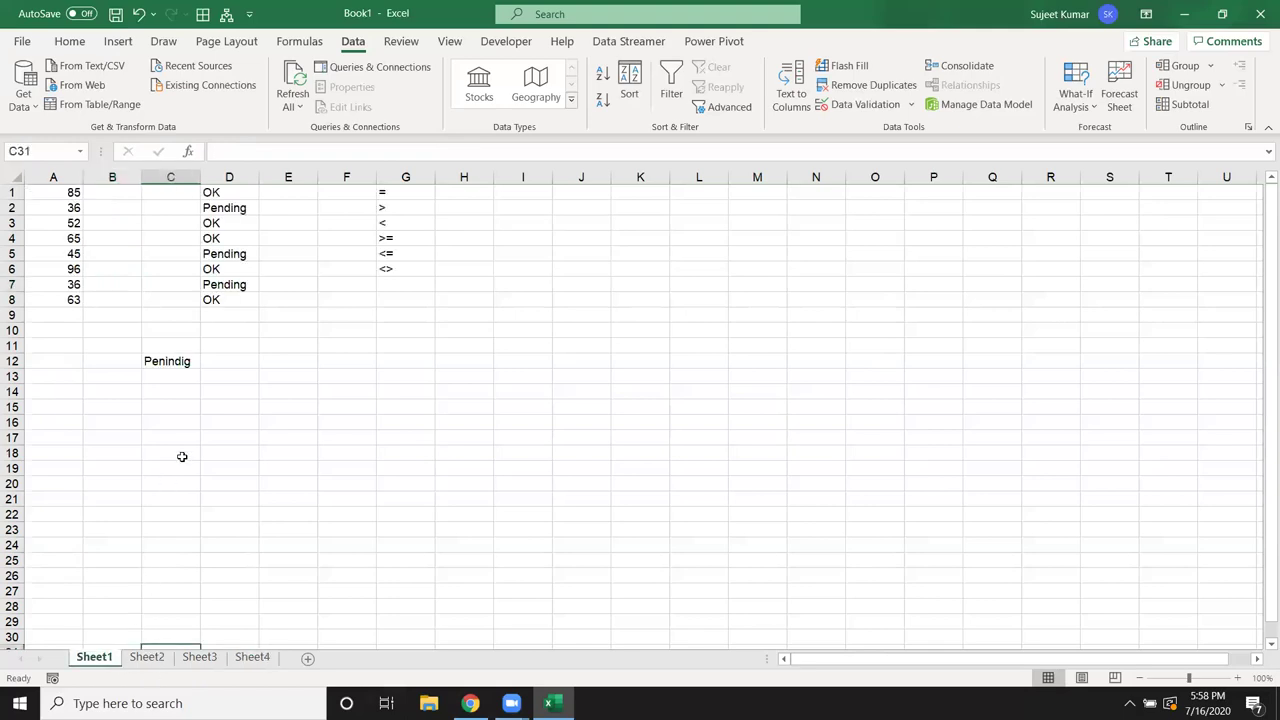
left_click(163, 658)
left_click(190, 661)
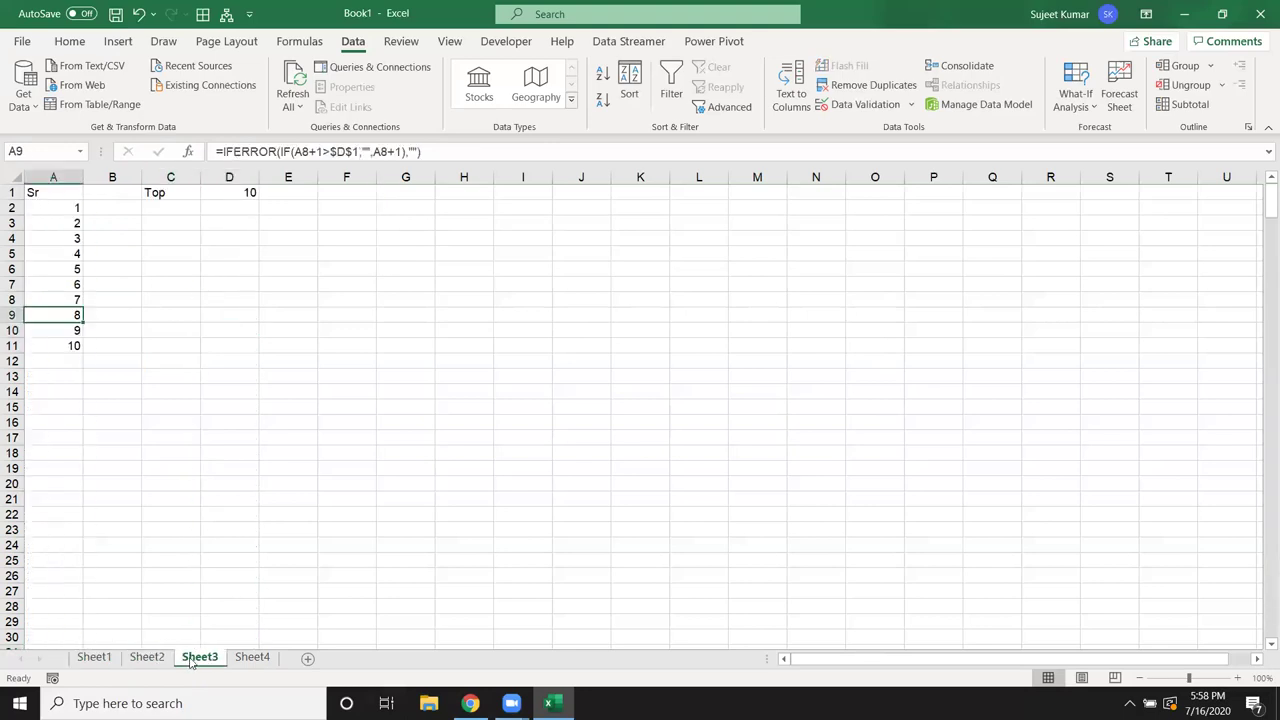
left_click(238, 660)
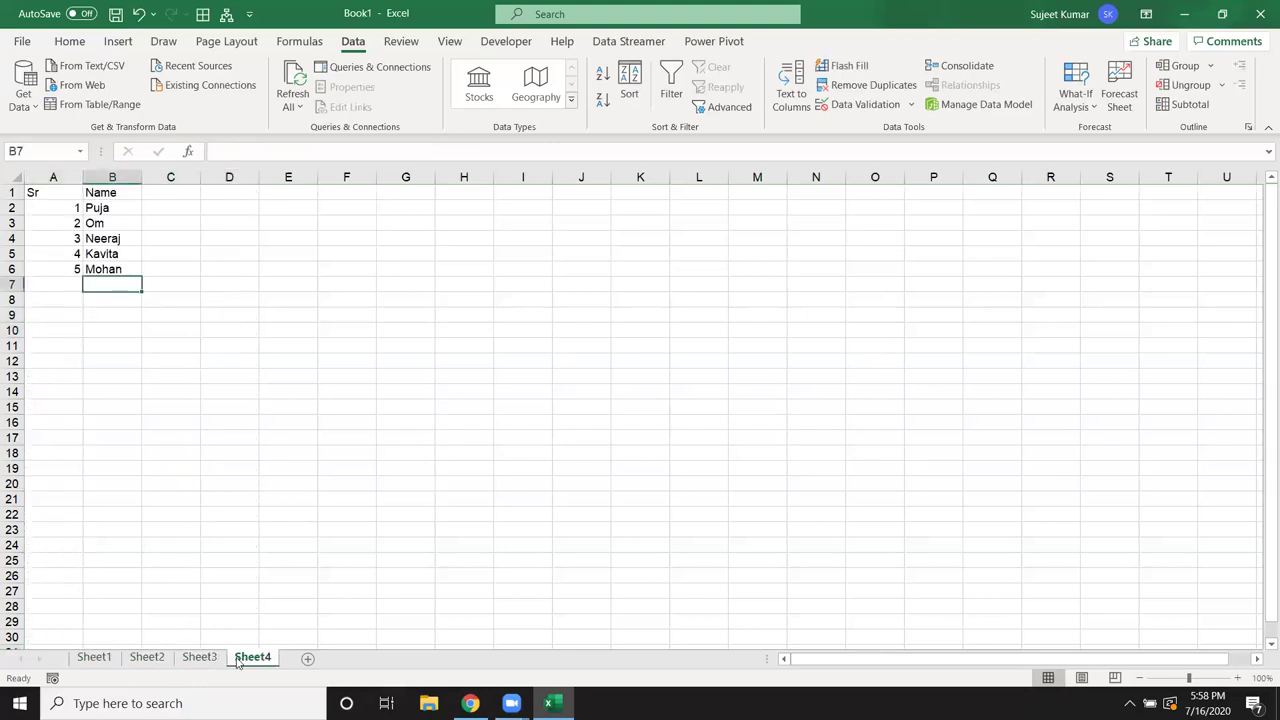